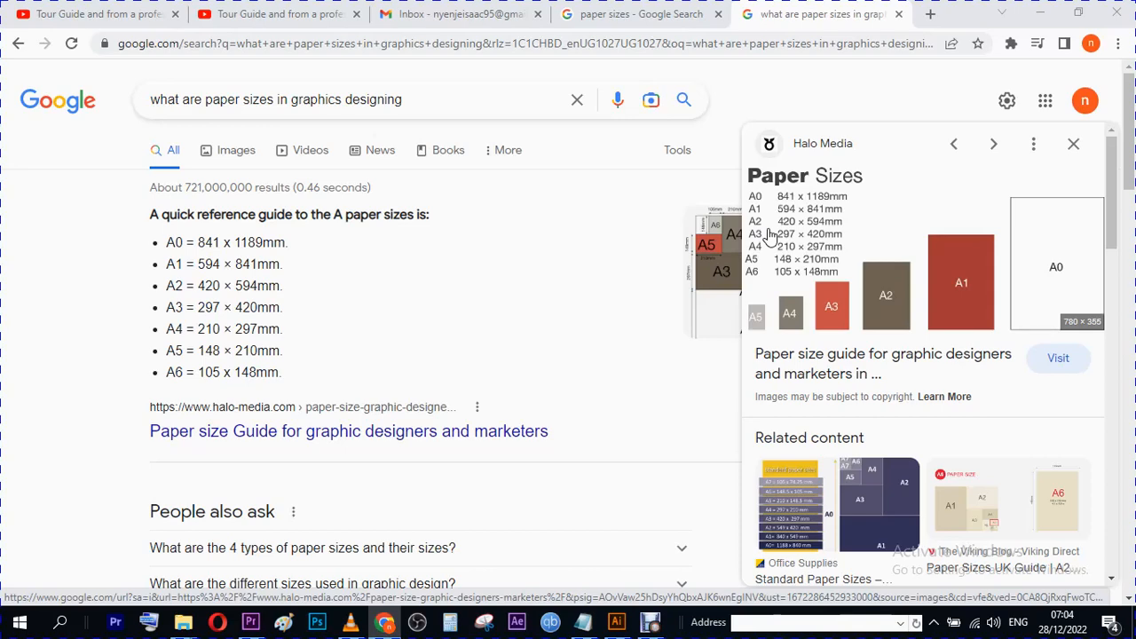
- Review the paper sizes image results and the two Tour Guide tutorial videos, expanding the description of part two
left_click(647, 11)
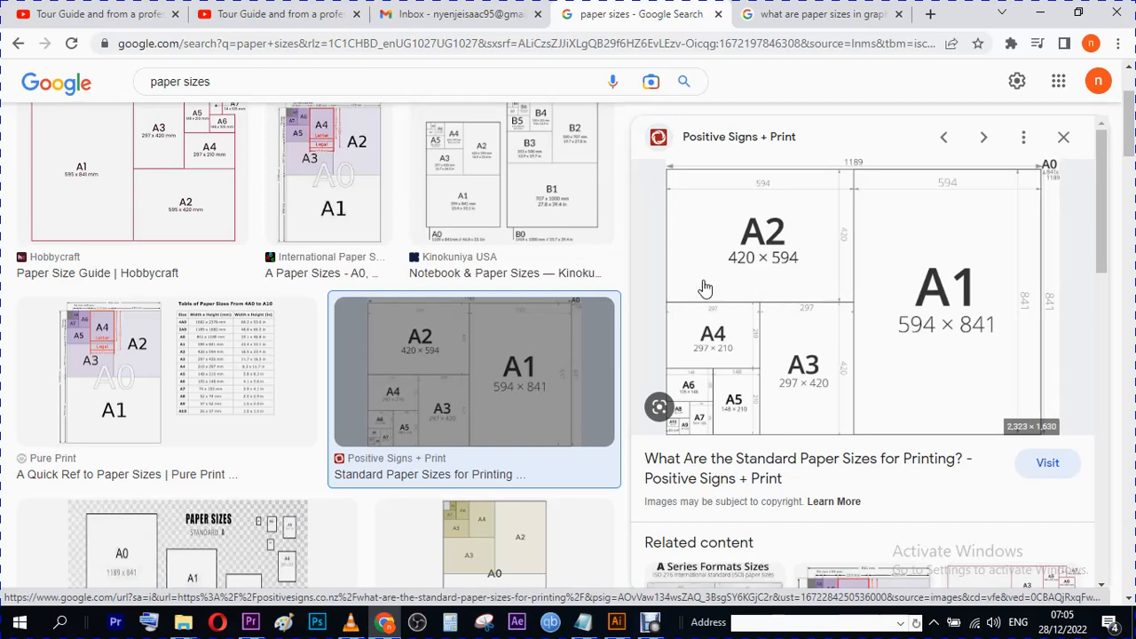
left_click(255, 7)
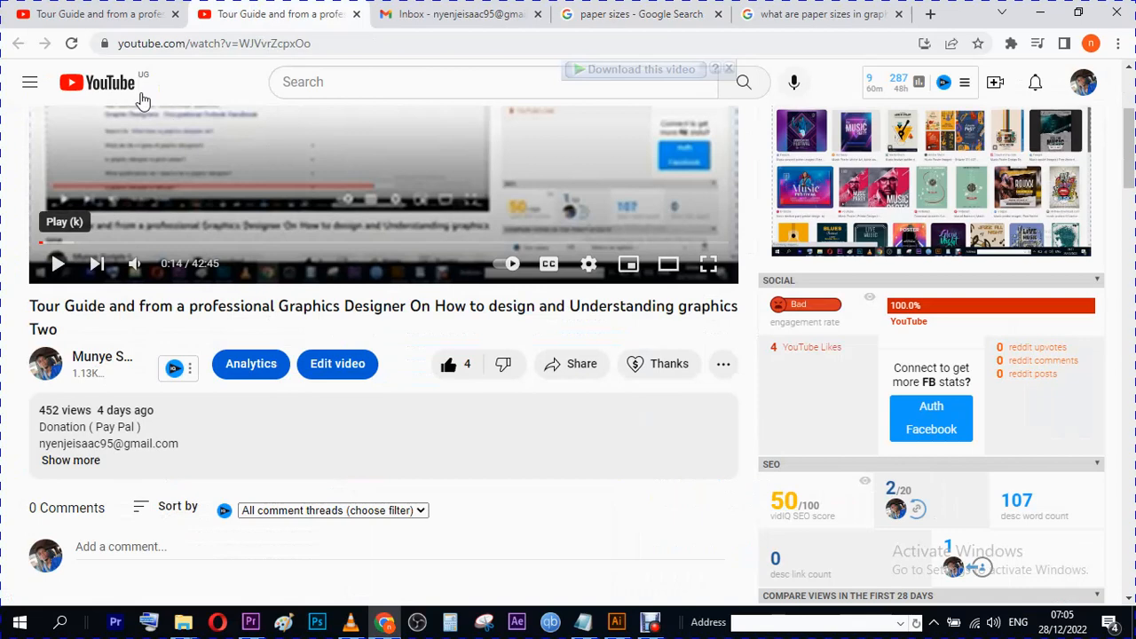
left_click(100, 19)
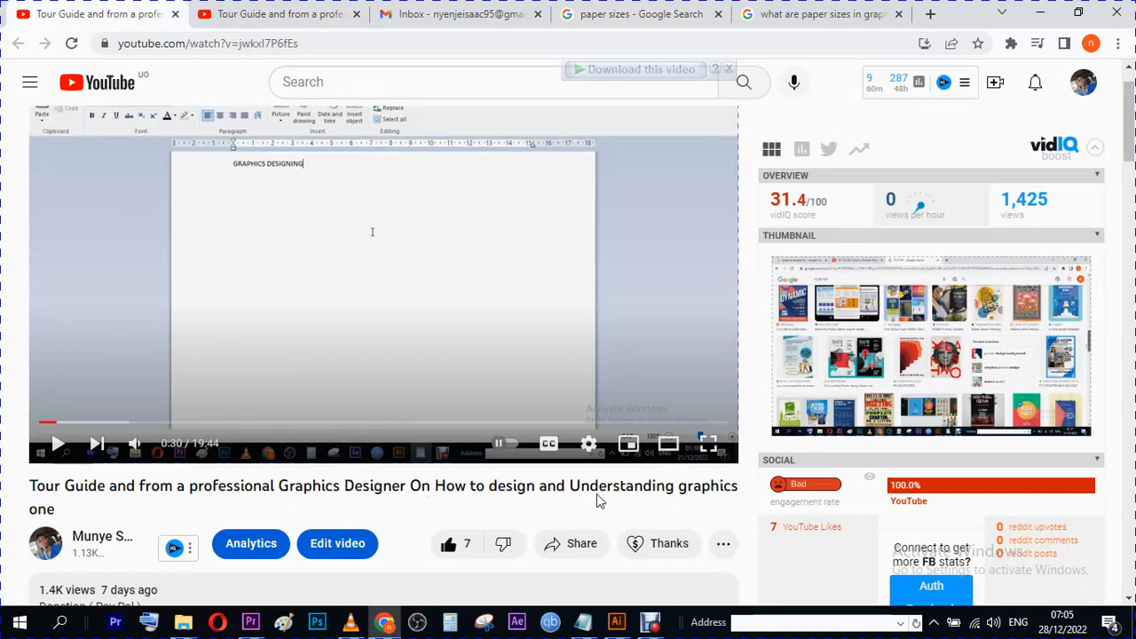
left_click(227, 23)
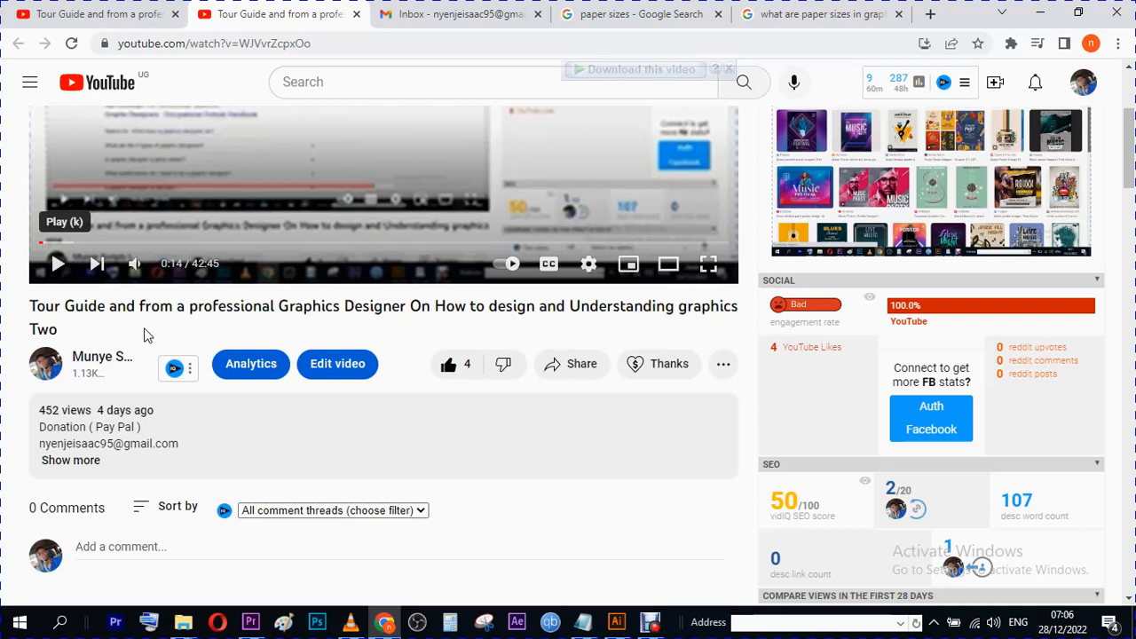
left_click(74, 464)
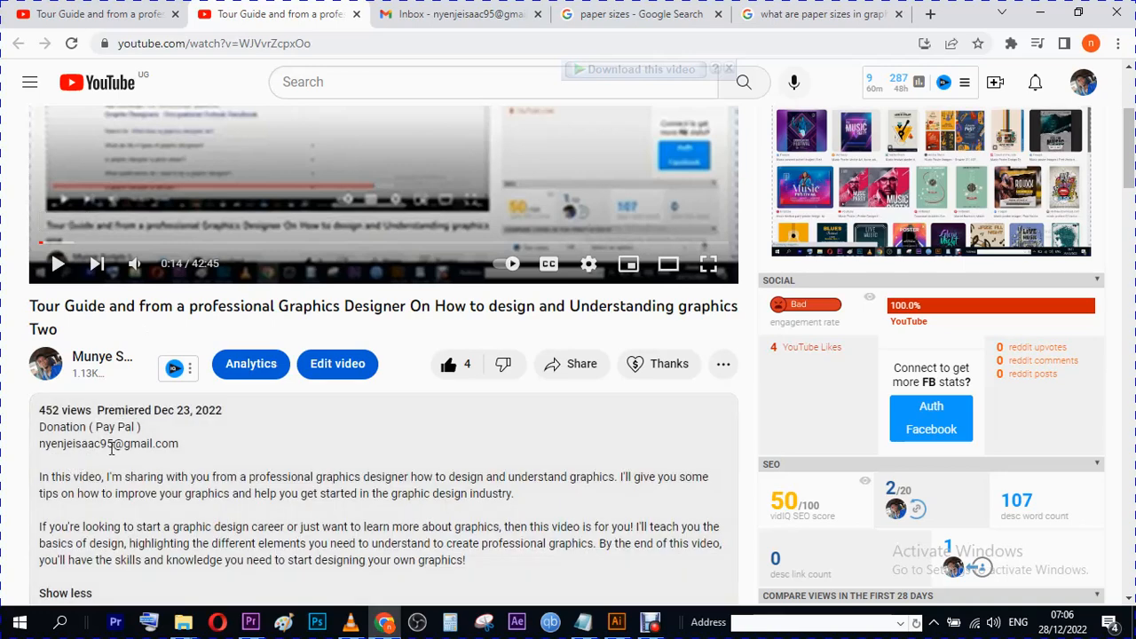
left_click(451, 370)
left_click(452, 371)
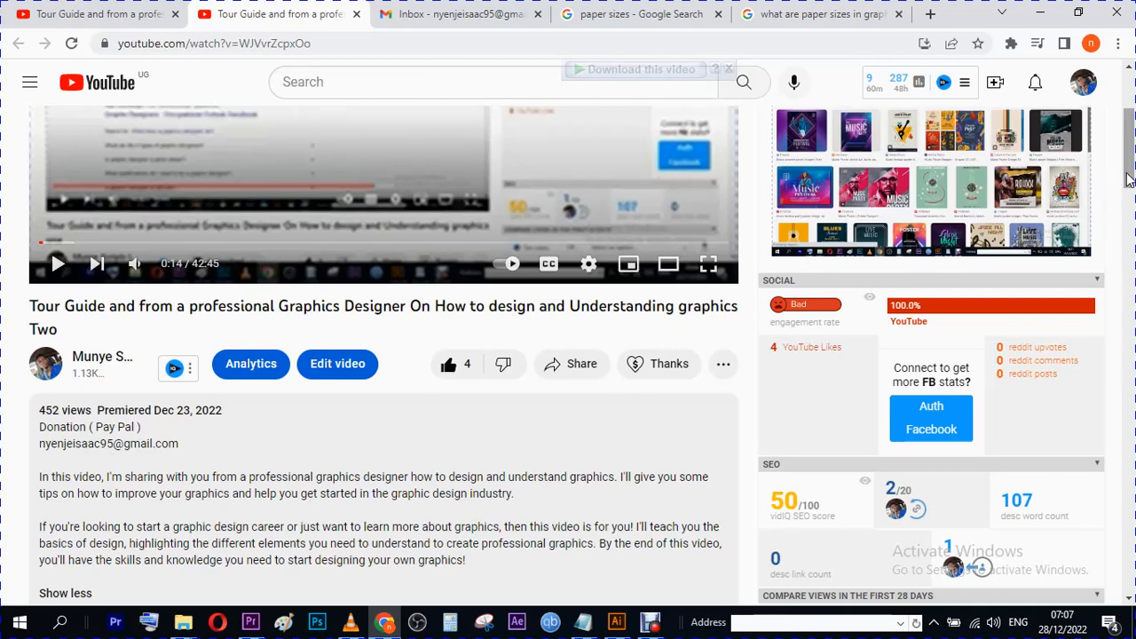
left_click_drag(1128, 182, 1128, 138)
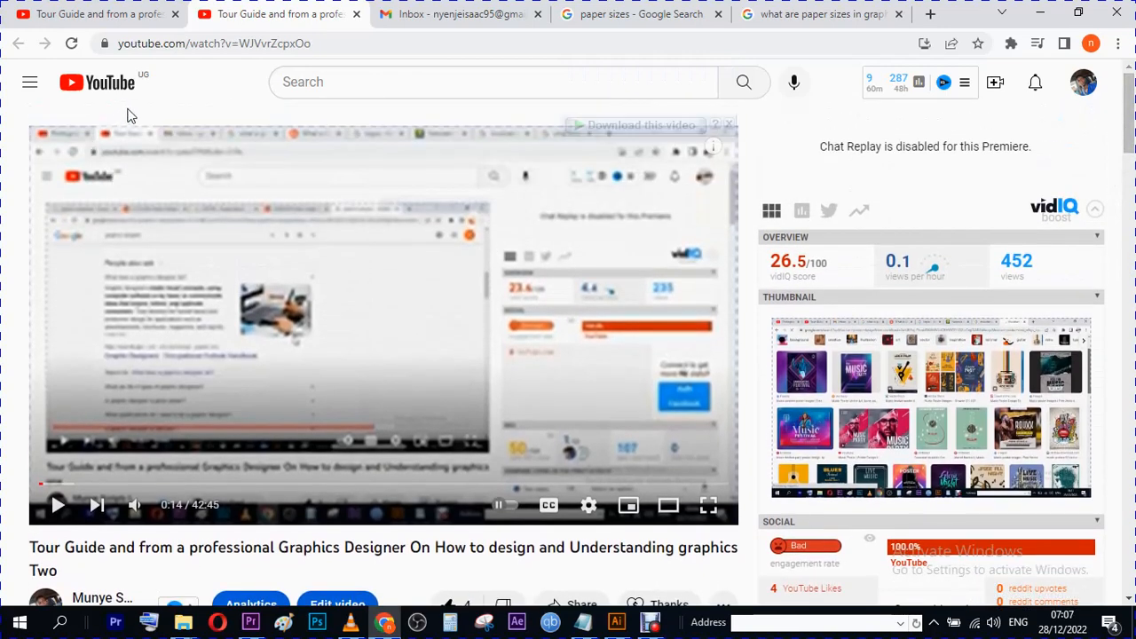
- Return to the paper sizes image results and search for "a4 paper" instead
left_click(621, 26)
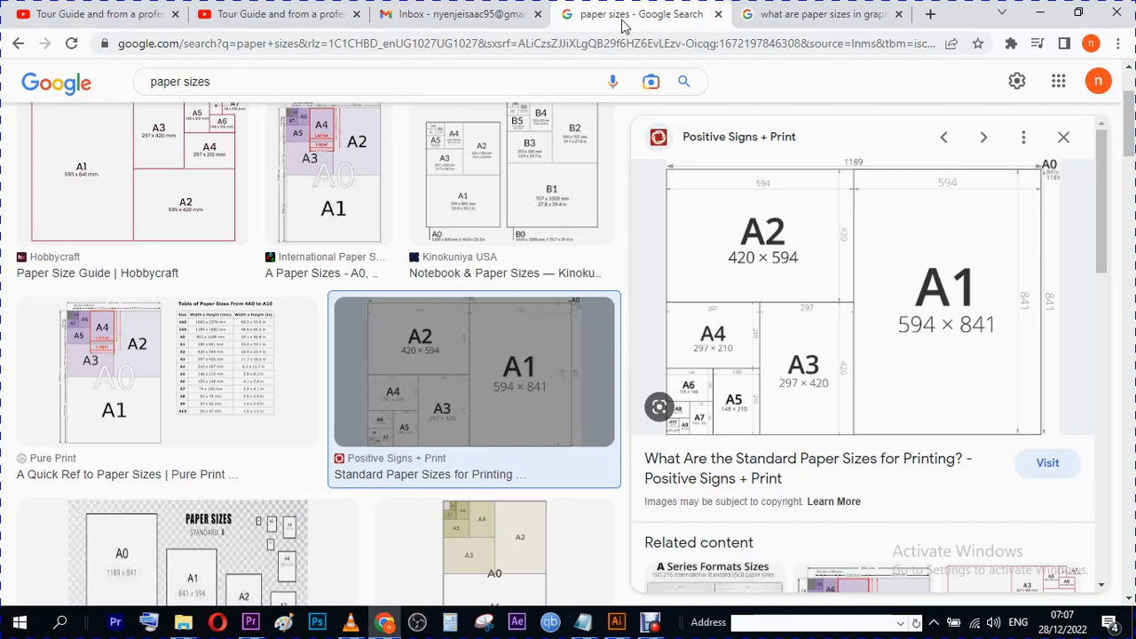
left_click(254, 90)
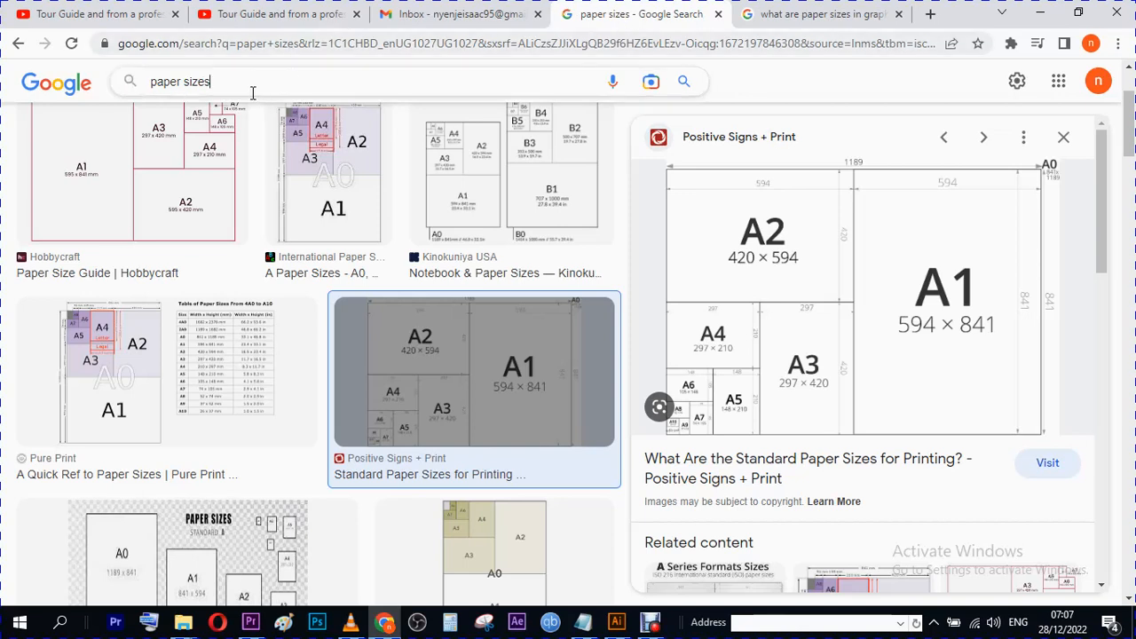
left_click_drag(234, 91, 90, 81)
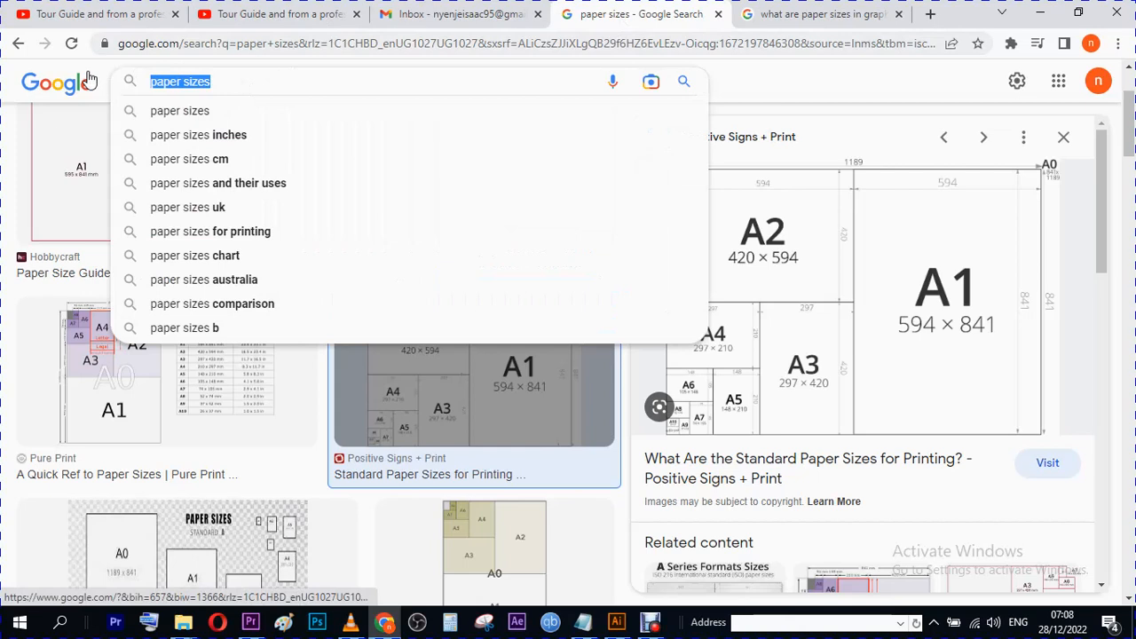
type("a4 pap")
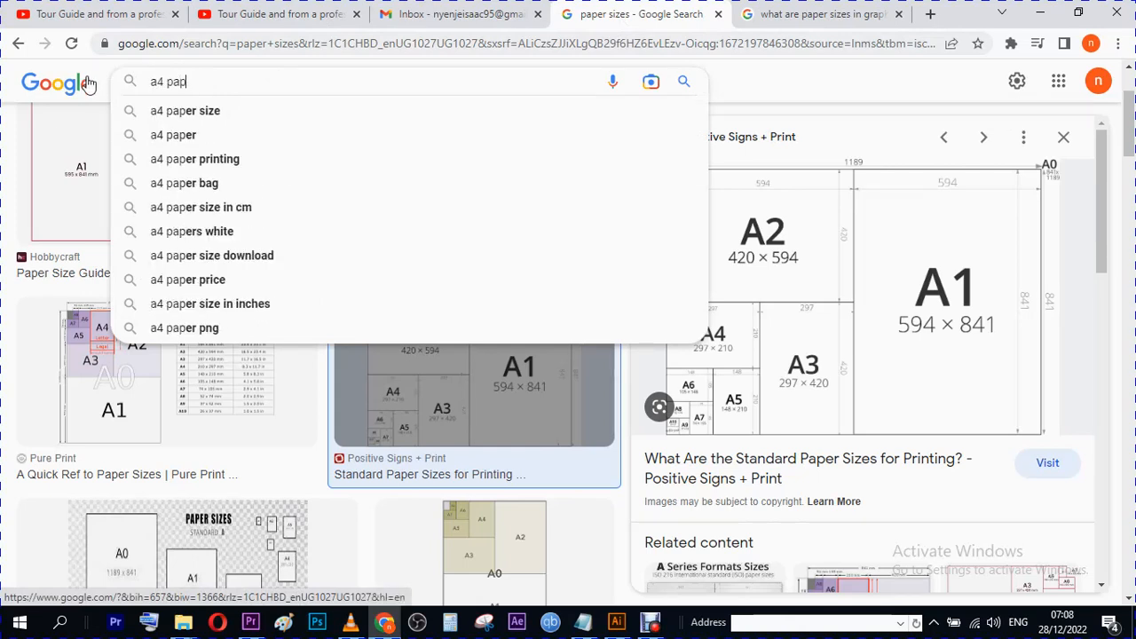
type("er")
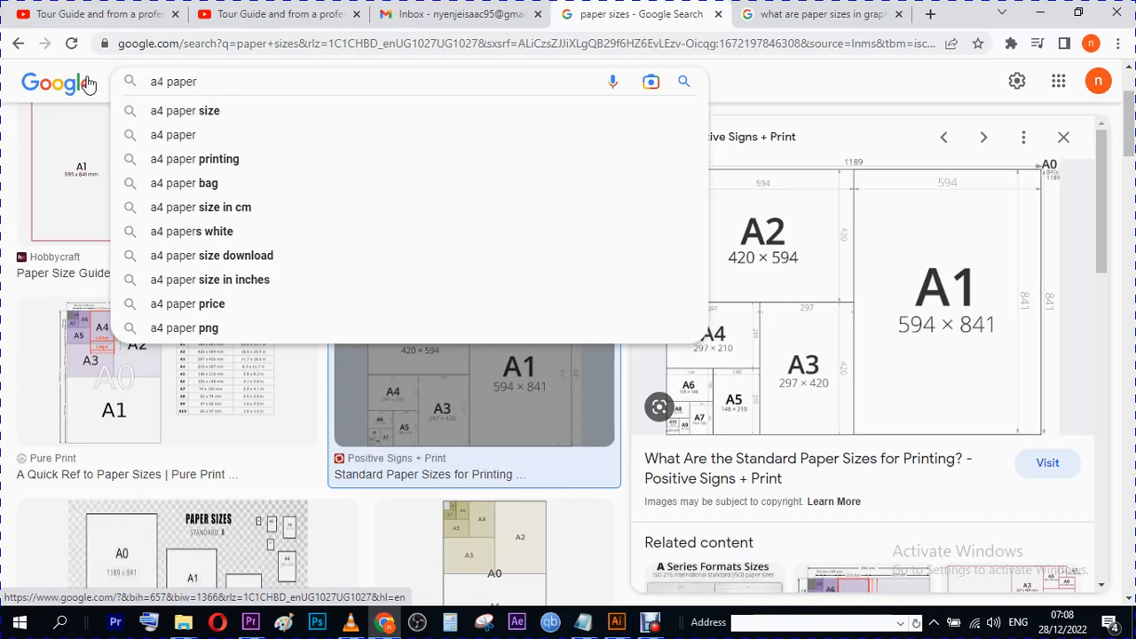
key("Return")
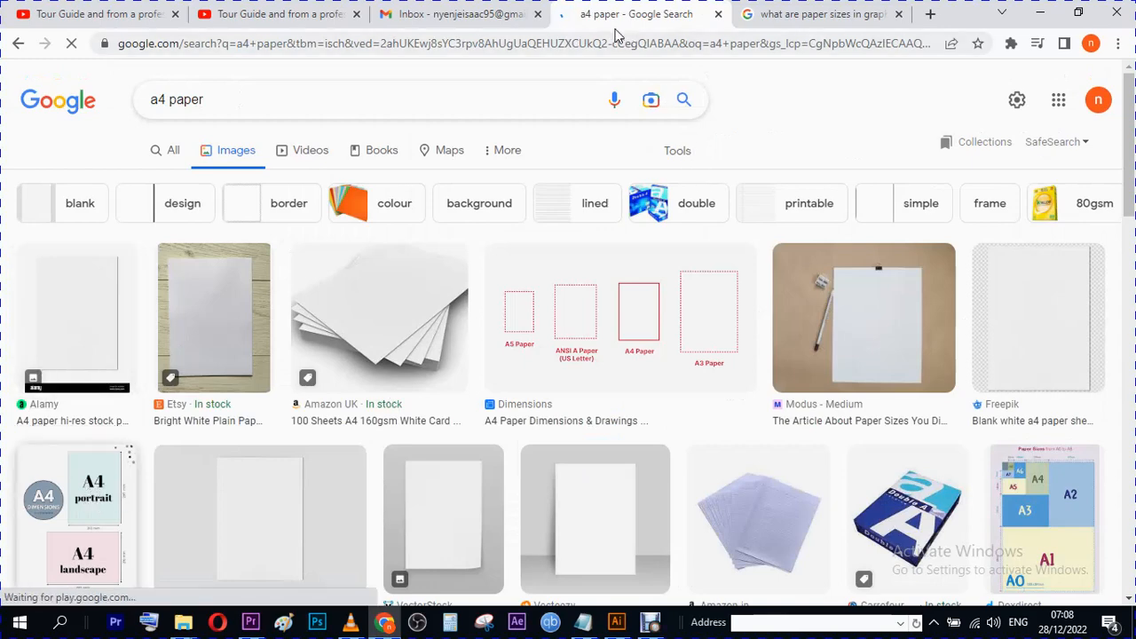
- Close the tab of the part two tutorial video and view the A4 dimensions image in the a4 paper results
left_click(280, 16)
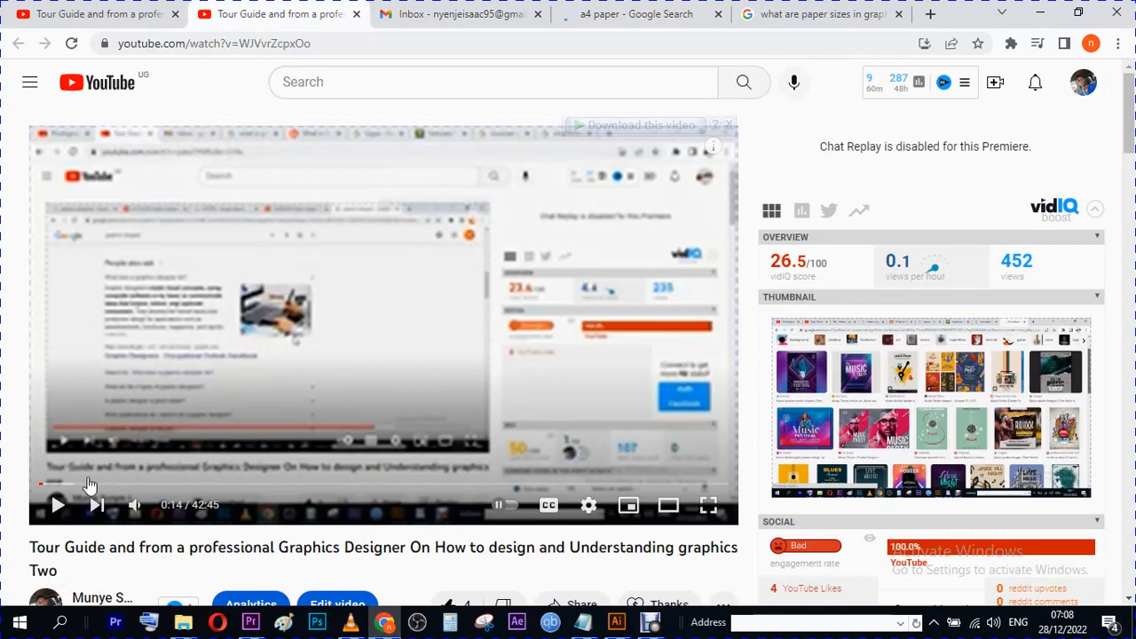
left_click(356, 15)
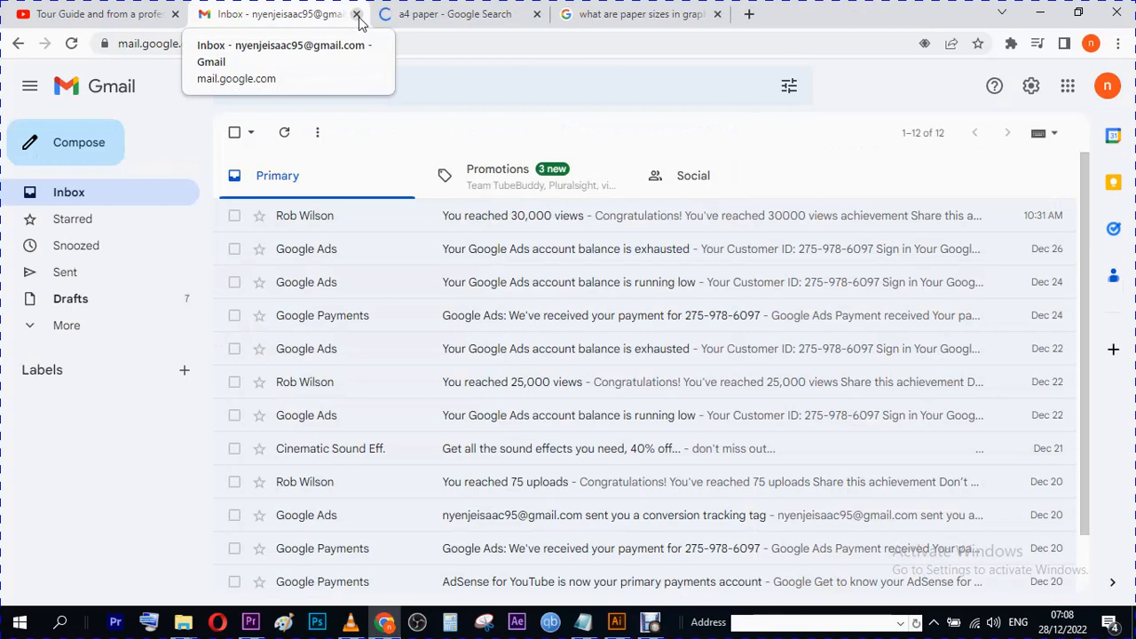
left_click(406, 11)
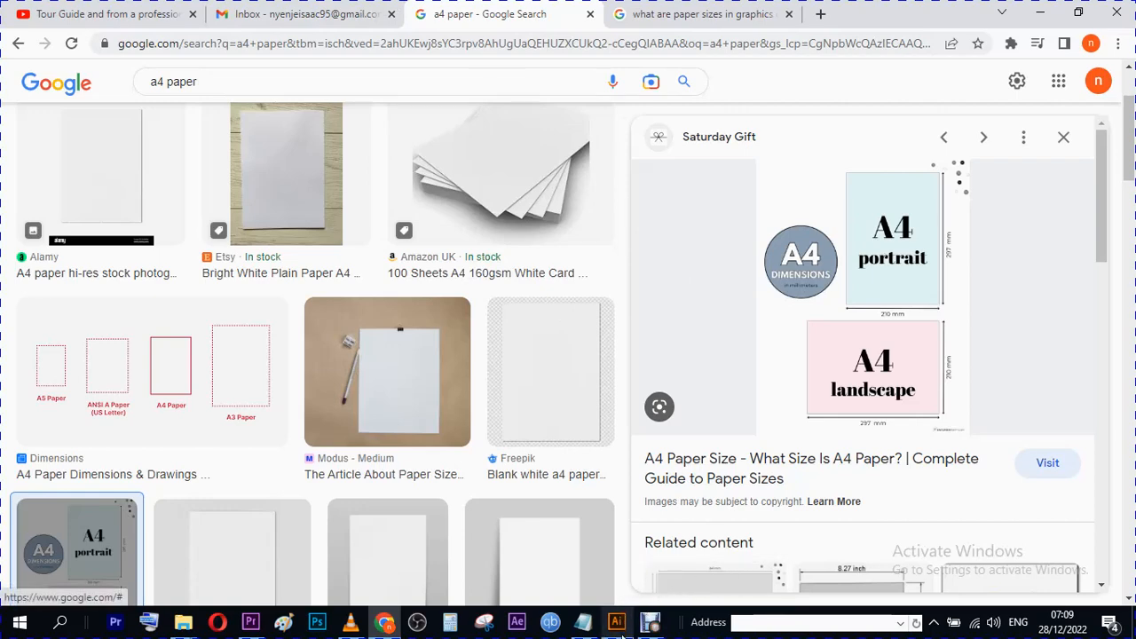
- Switch to Illustrator and delete the small rectangle from the Untitled-3 artboard
left_click(616, 621)
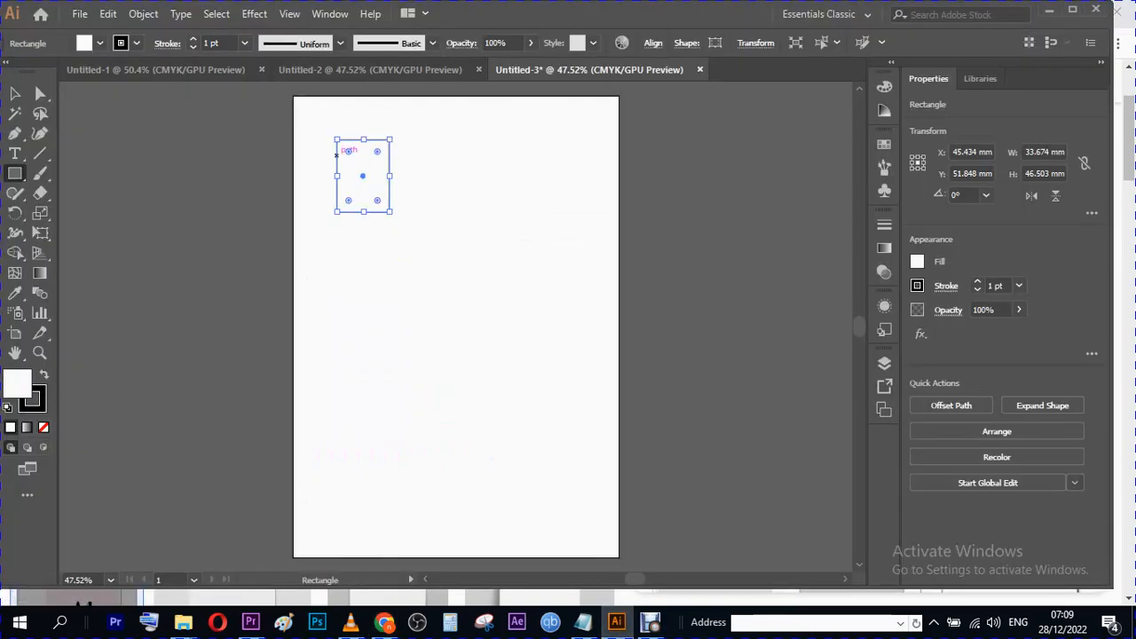
left_click(15, 93)
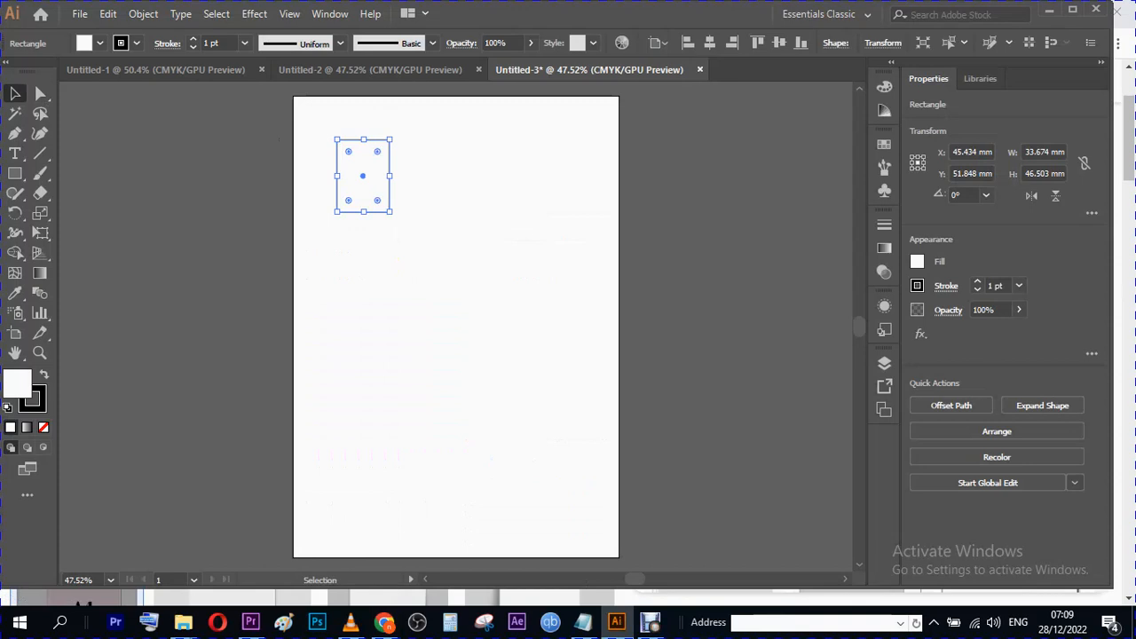
key("Delete")
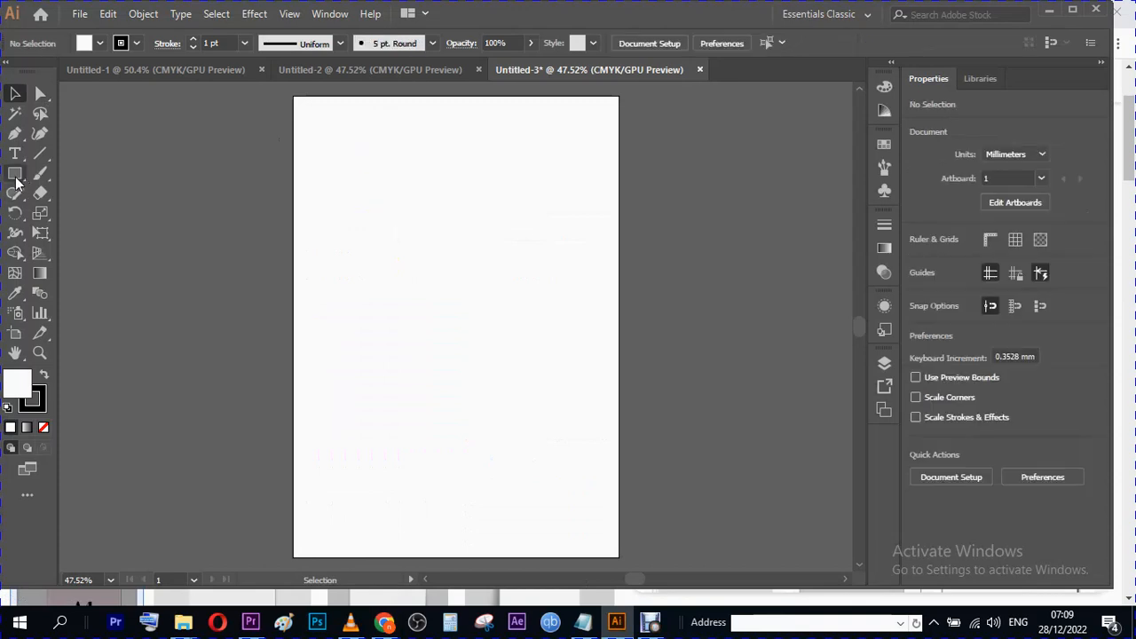
- Draw an upright rectangle about 50 by 71 mm near the artboard's upper-left corner
left_click(14, 175)
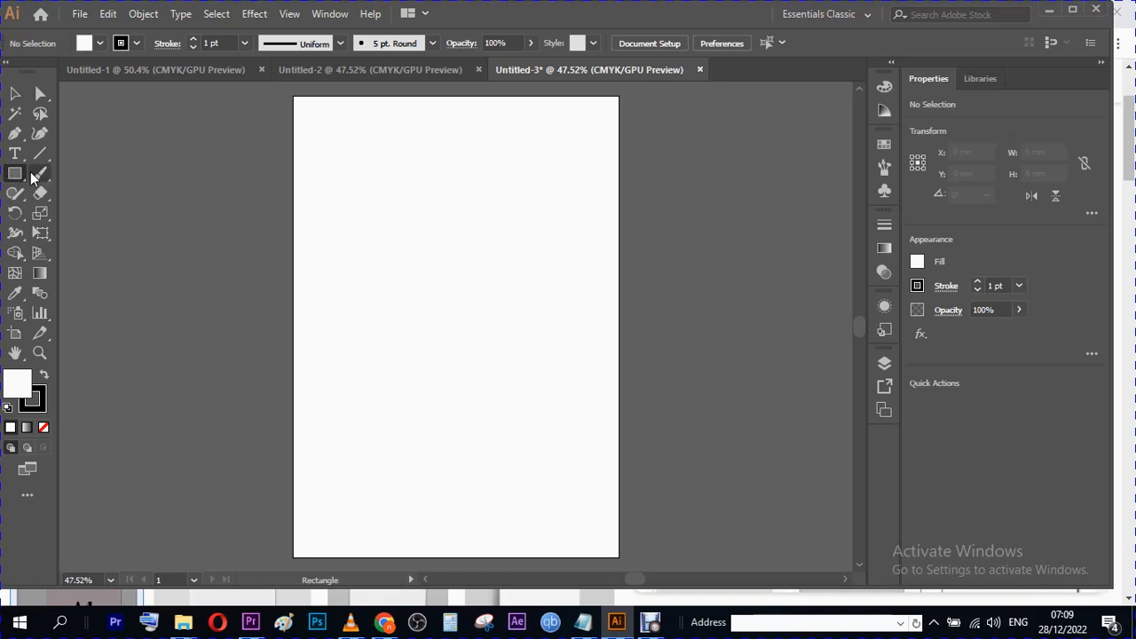
left_click(15, 174)
left_click_drag(329, 126, 407, 236)
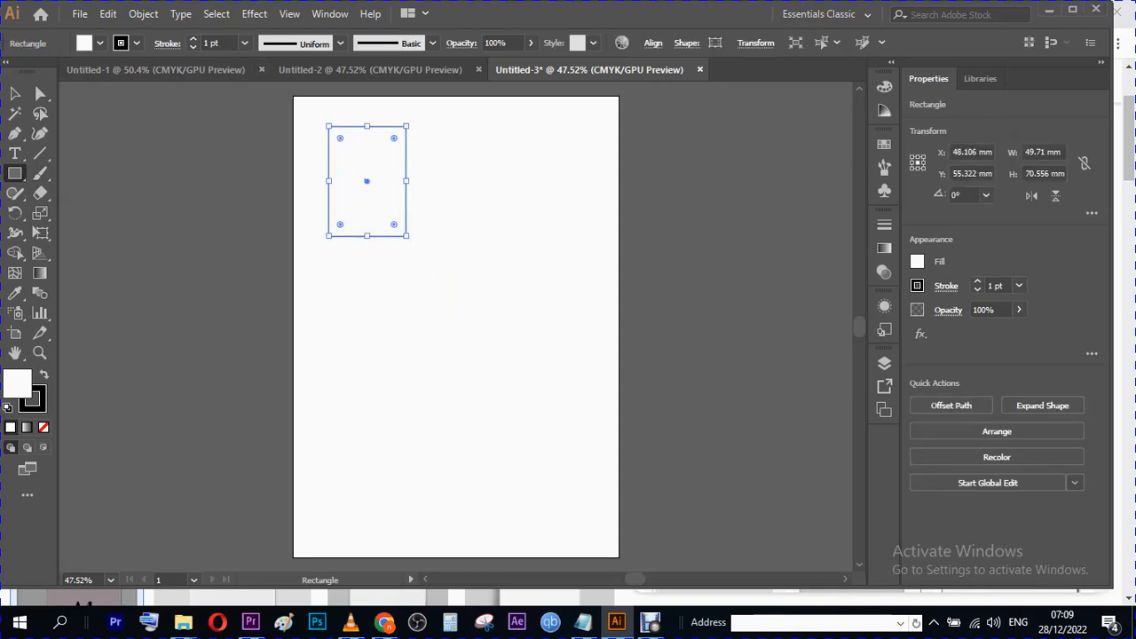
- Set the rectangle's stroke weight to 6 pt and deselect it
left_click(194, 39)
left_click(193, 40)
left_click(194, 39)
left_click(194, 39)
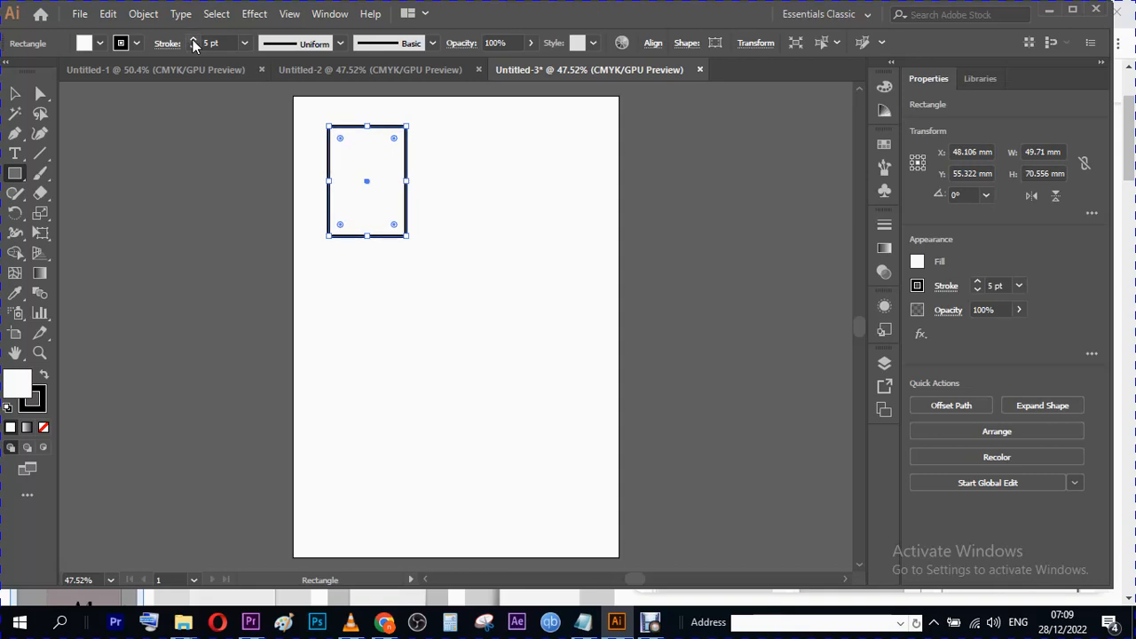
left_click(193, 39)
left_click(15, 94)
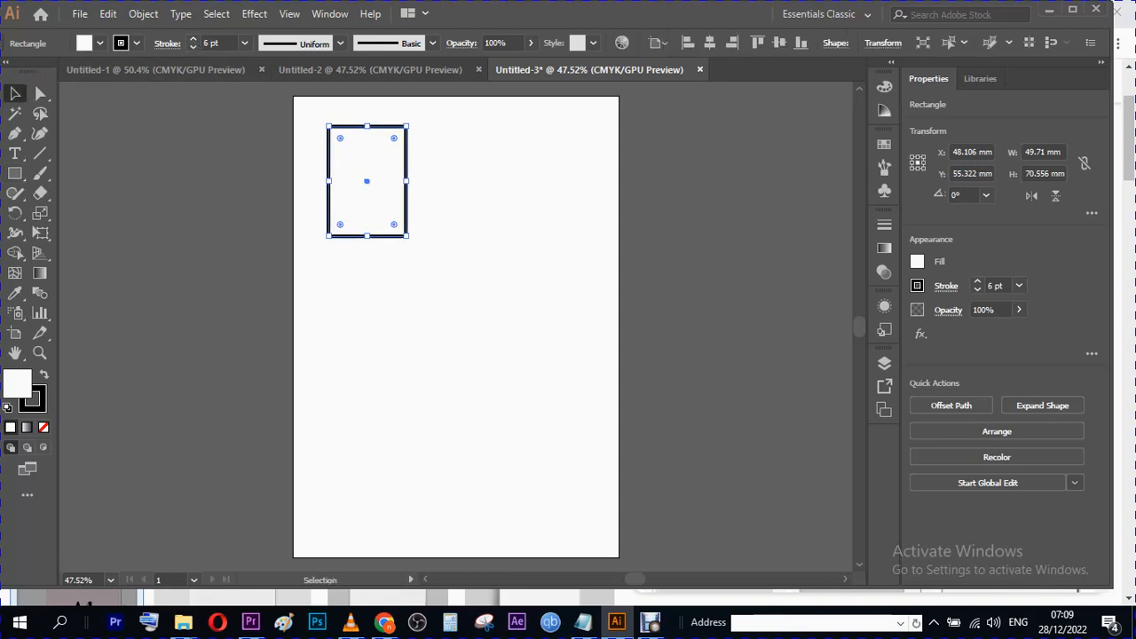
left_click(484, 240)
left_click(373, 191)
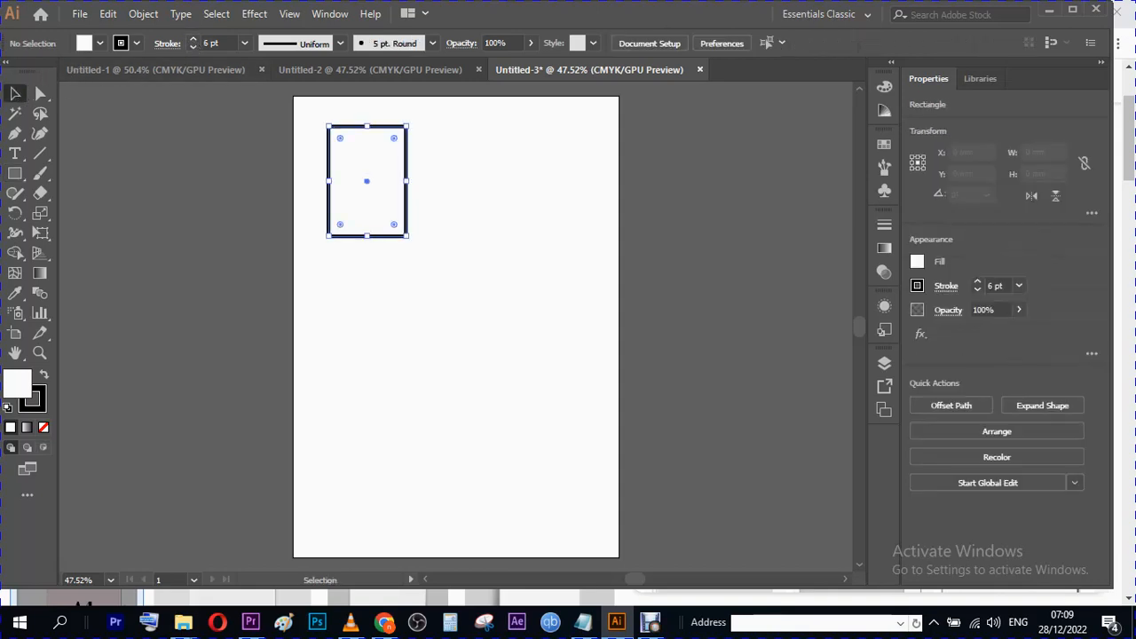
left_click(484, 240)
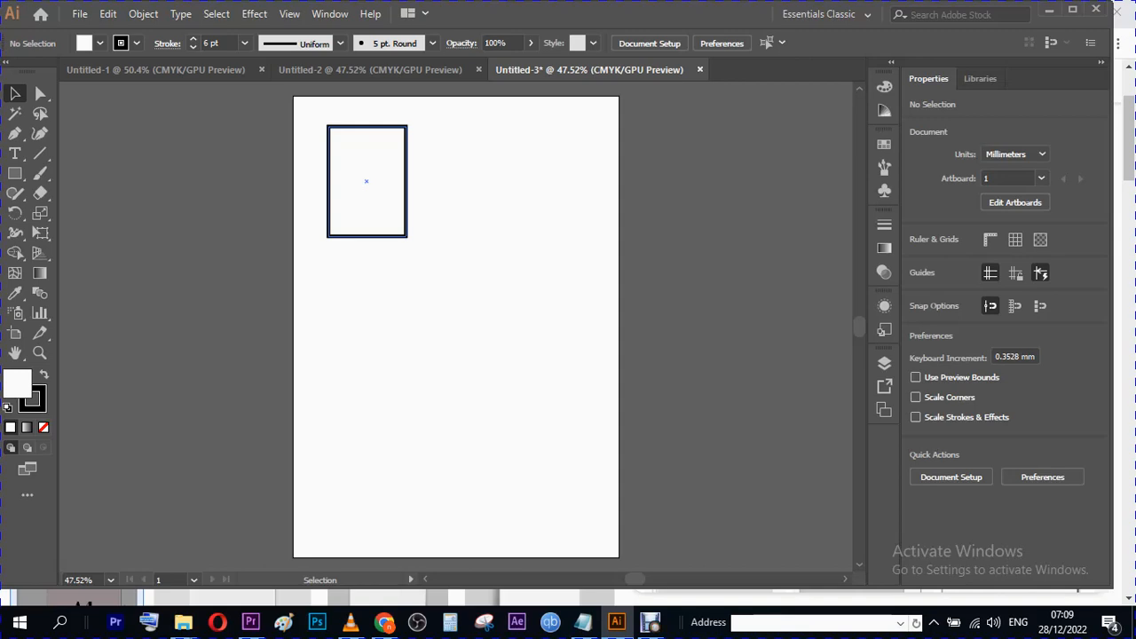
- Stretch the rectangle downward from its lower edge to a height of about 103 mm
left_click(370, 236)
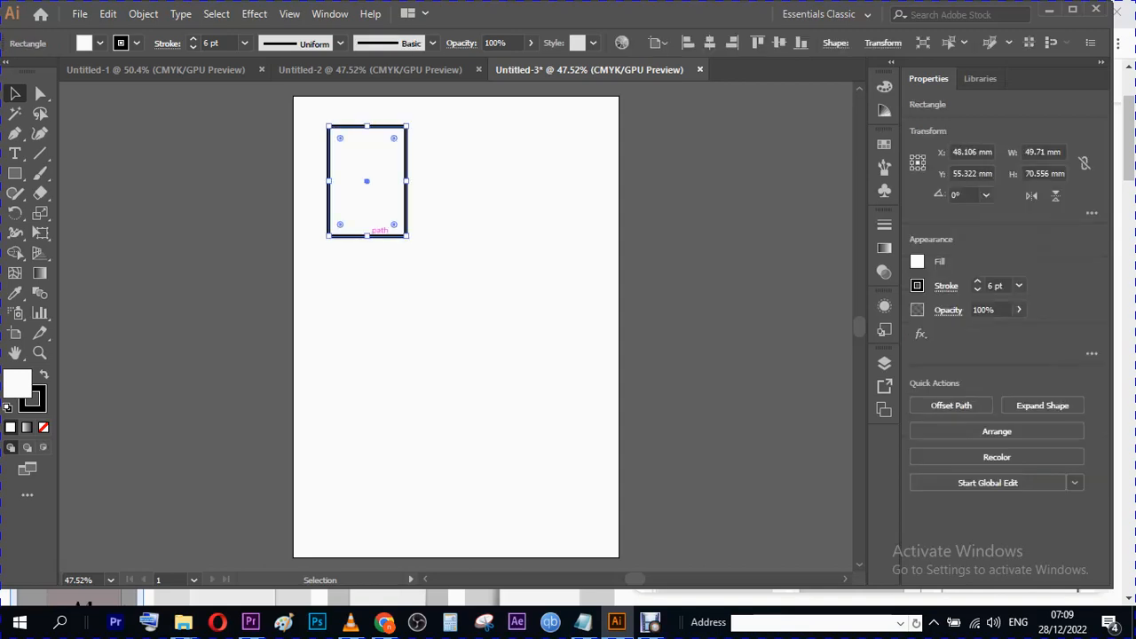
left_click_drag(367, 237, 367, 286)
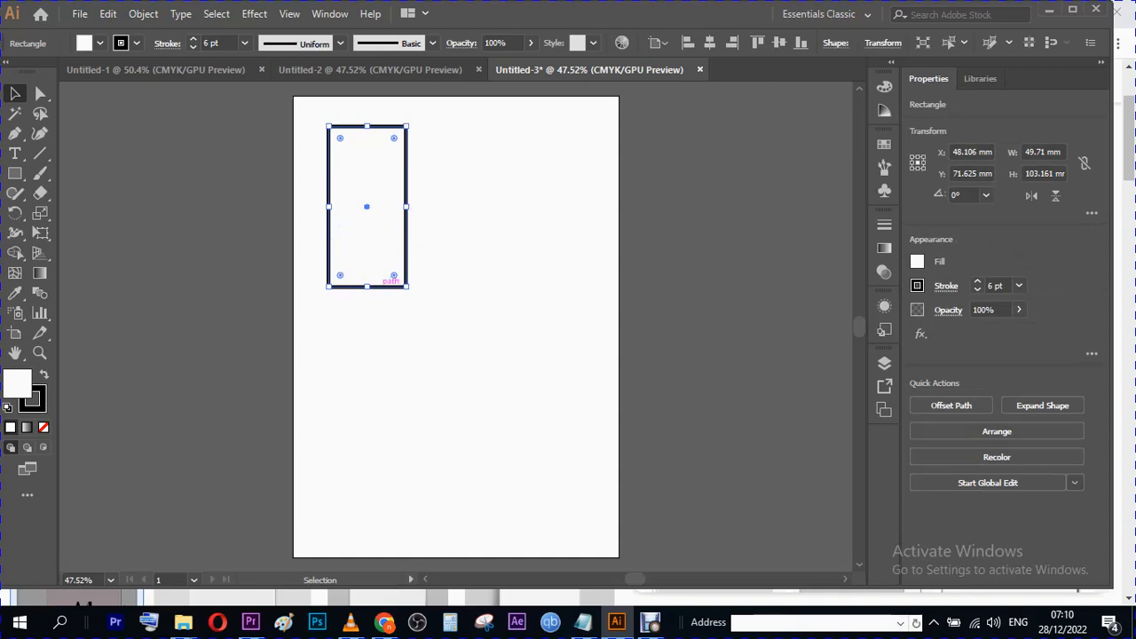
left_click(423, 264)
- Add the text label "29.7 cm" beside the rectangle's right edge
left_click(39, 156)
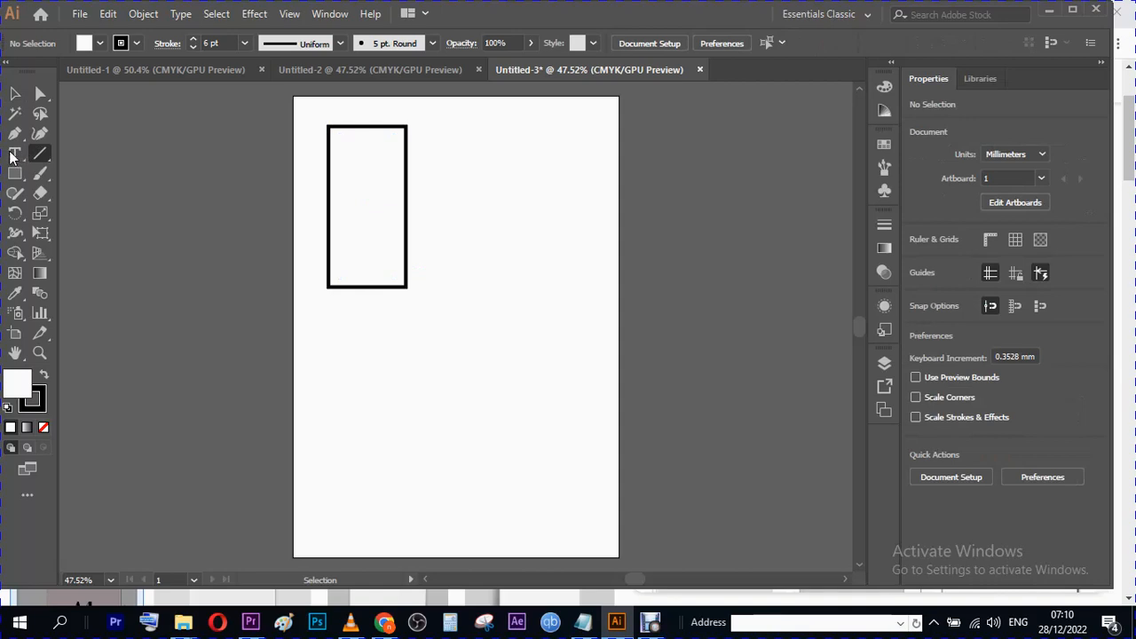
left_click(15, 154)
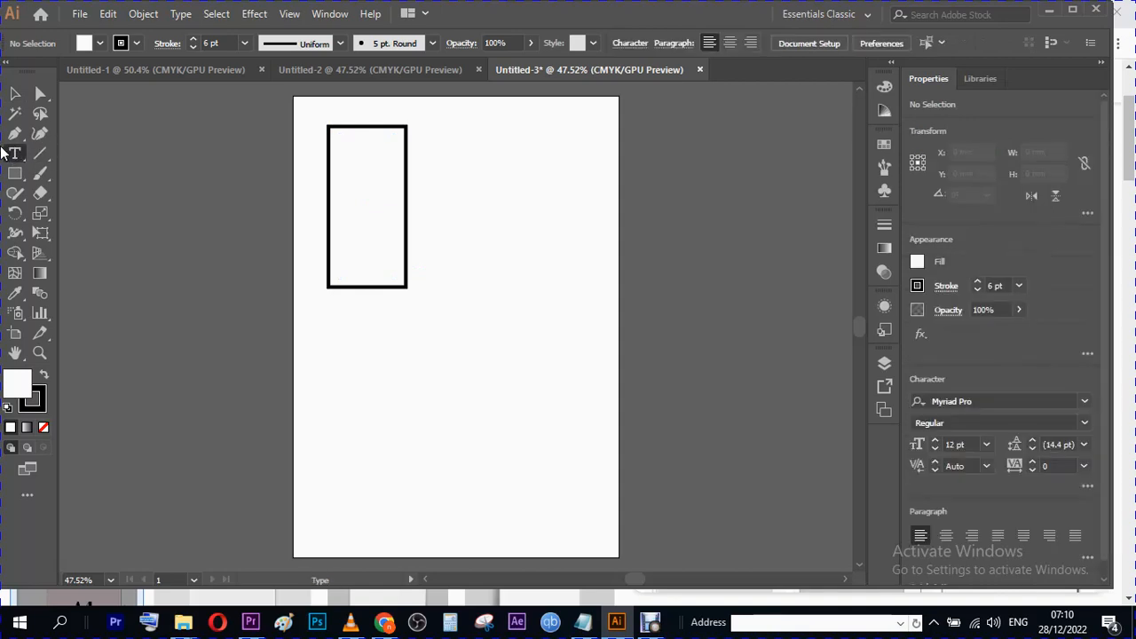
left_click(424, 194)
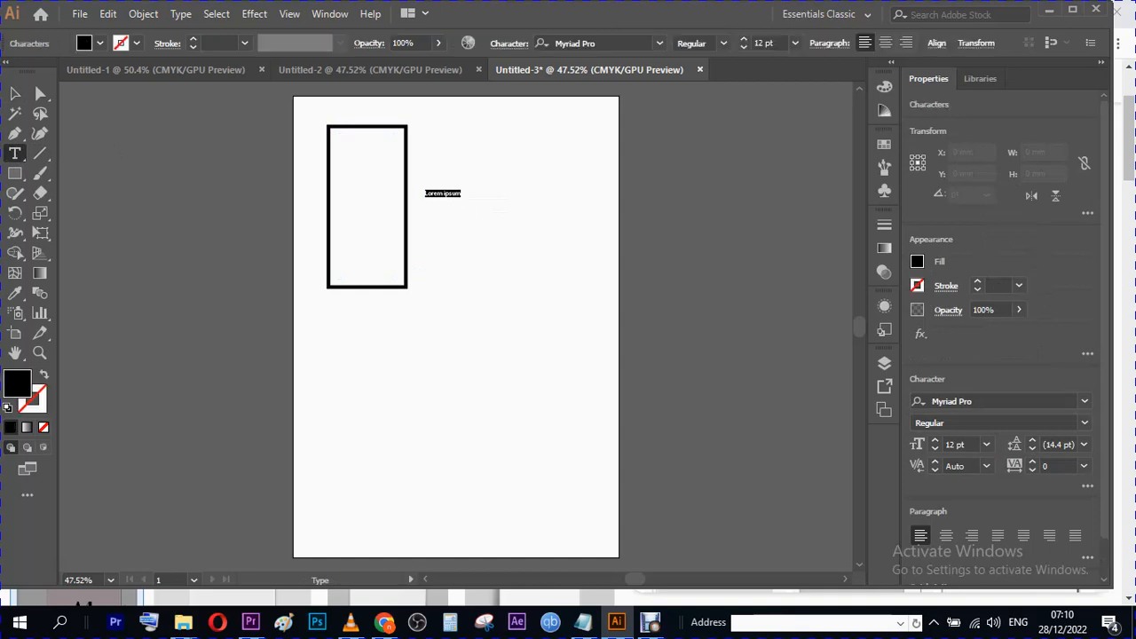
type("29")
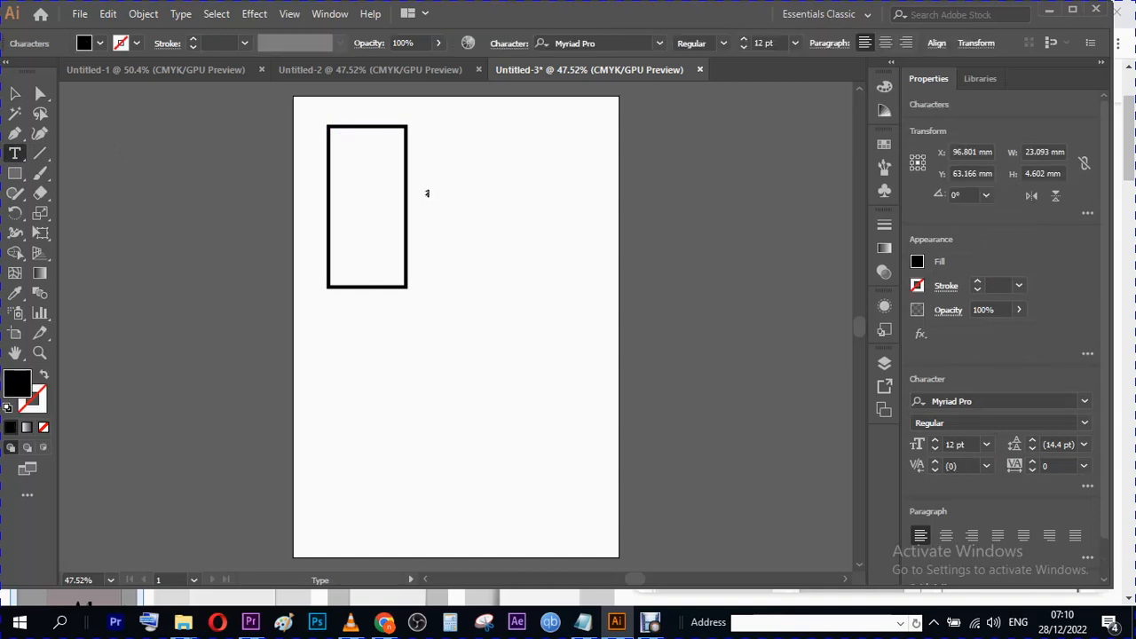
type(".7 cm")
- Enlarge the 29.7 cm label to about 42 mm wide, and flatten its height to a font size of about 23 pt
left_click(14, 93)
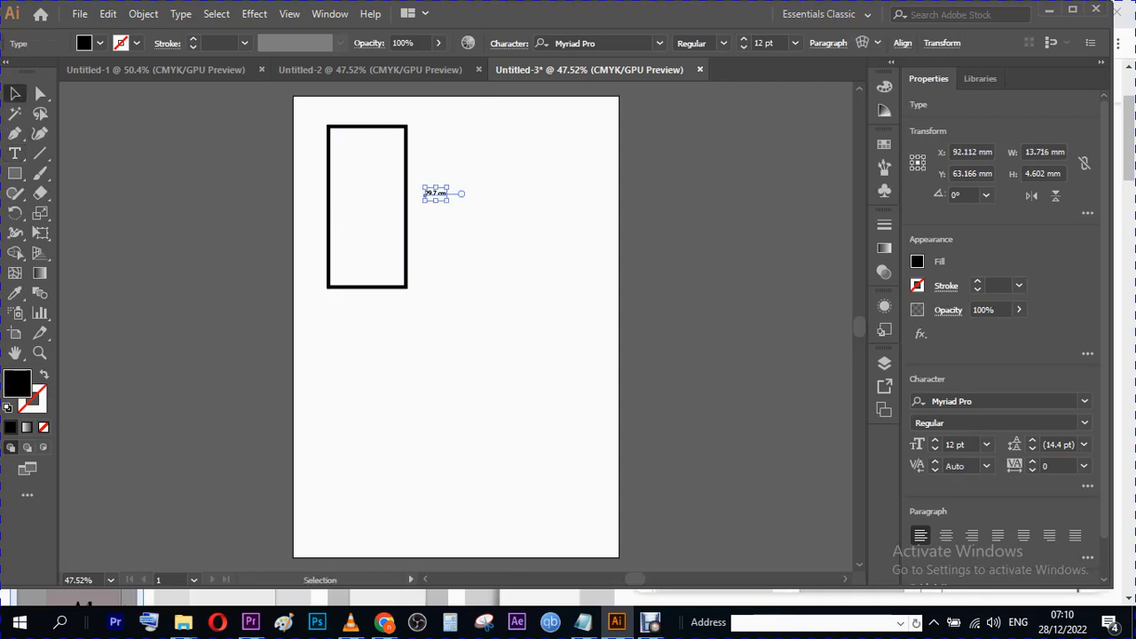
left_click_drag(449, 202, 491, 216)
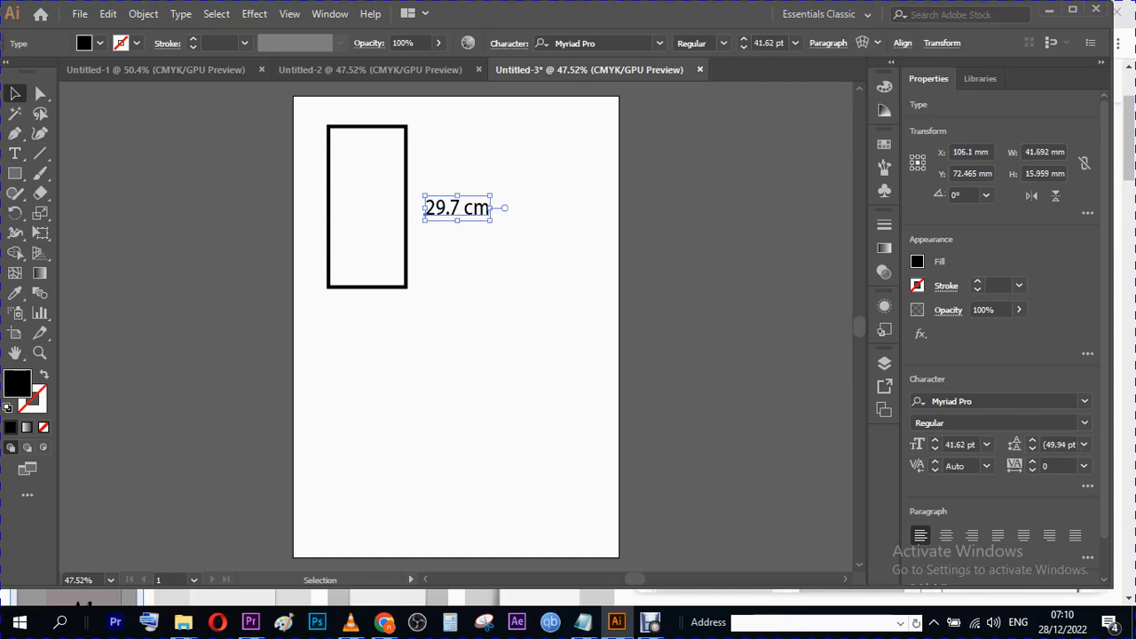
left_click(457, 208)
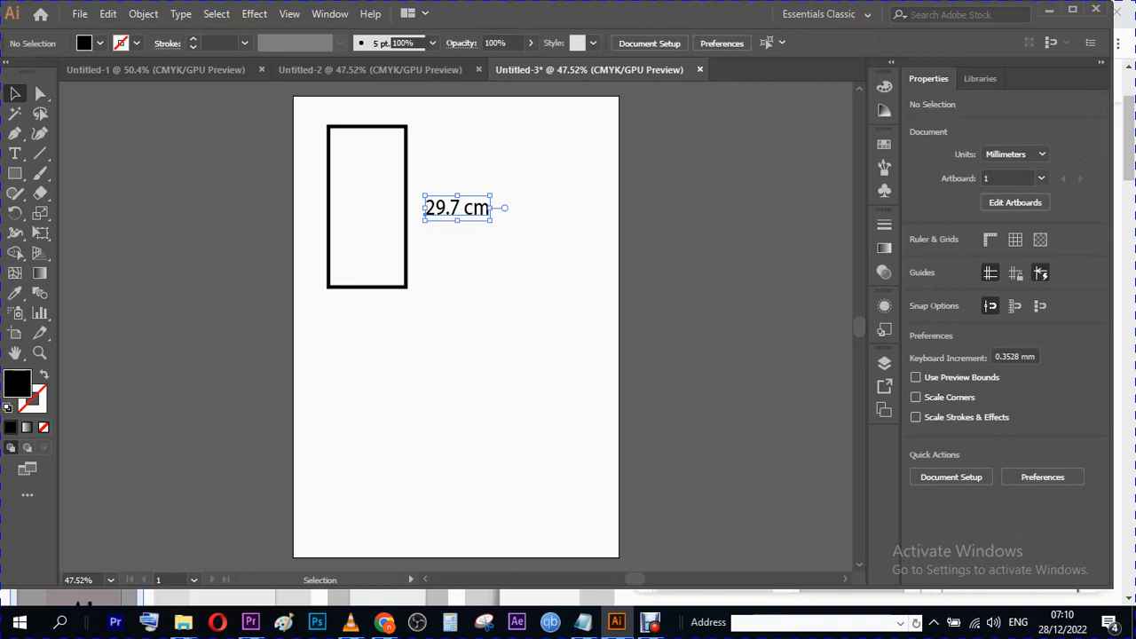
left_click(457, 196)
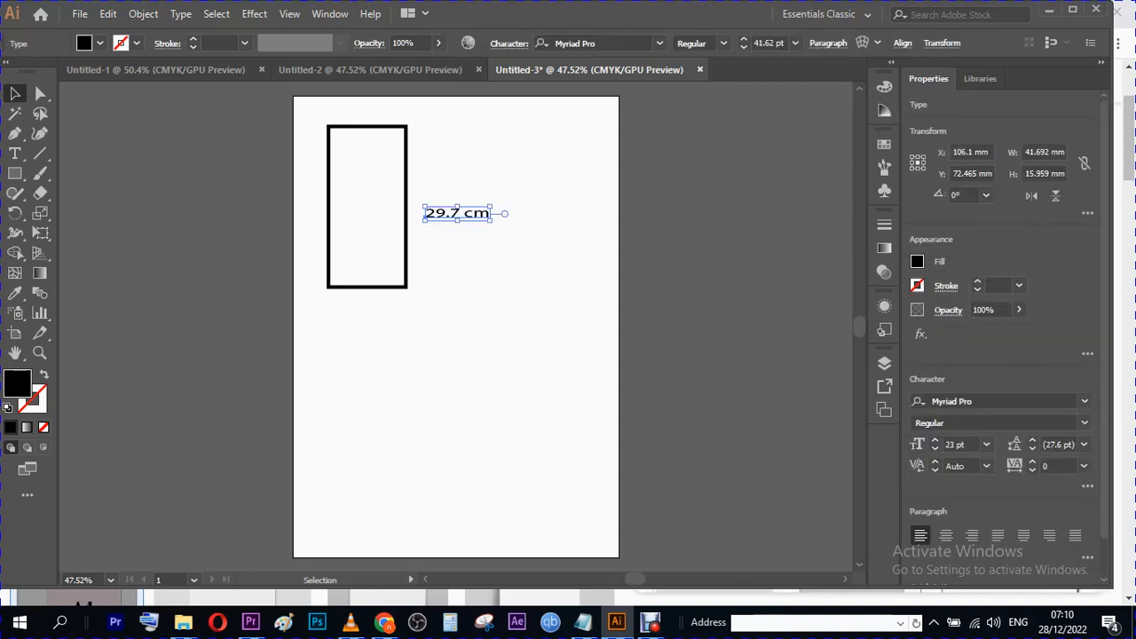
- Move the 29.7 cm label close to the rectangle's right edge, and place a copy of it below the rectangle
left_click_drag(457, 196, 445, 211)
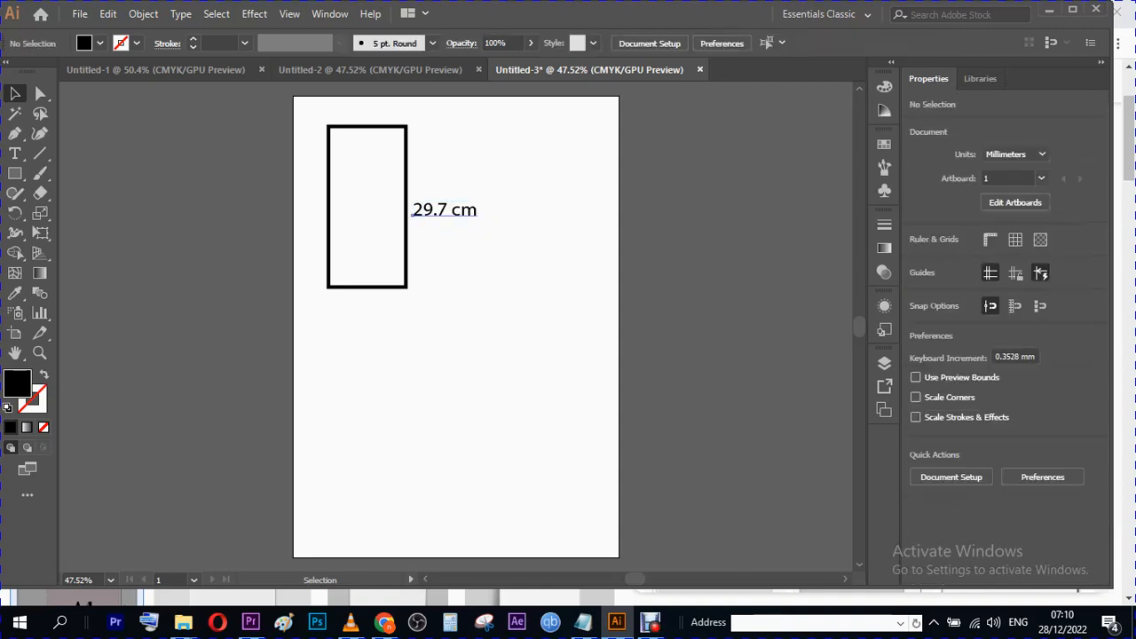
left_click_drag(411, 216, 332, 326)
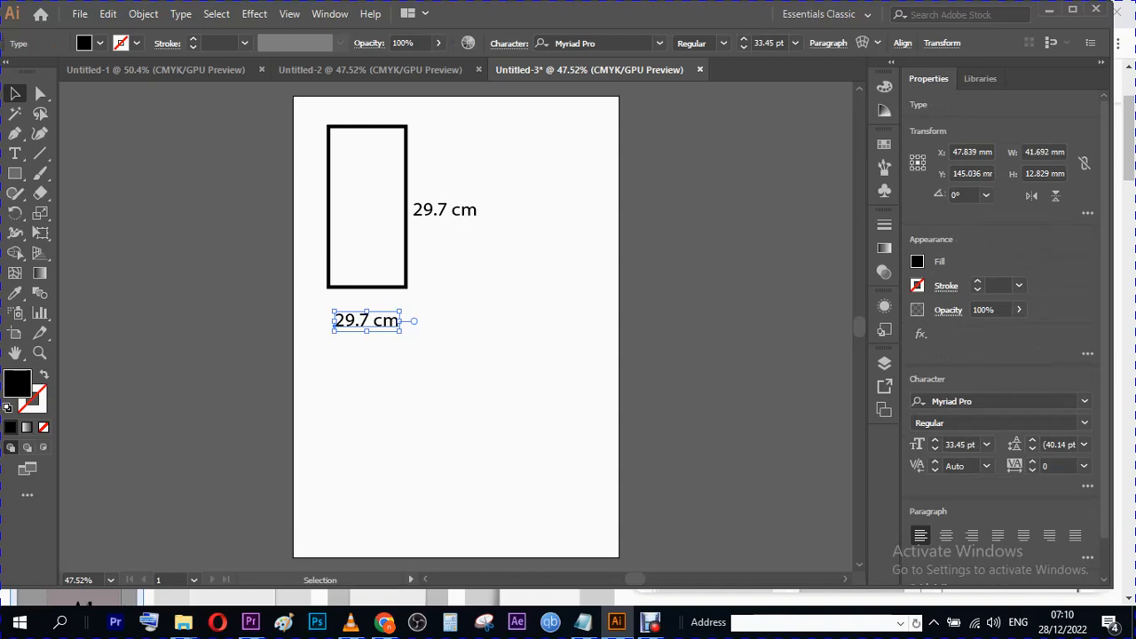
- Duplicate the 29.7 cm label beside the rectangle once more, and delete that extra copy
left_click(445, 212)
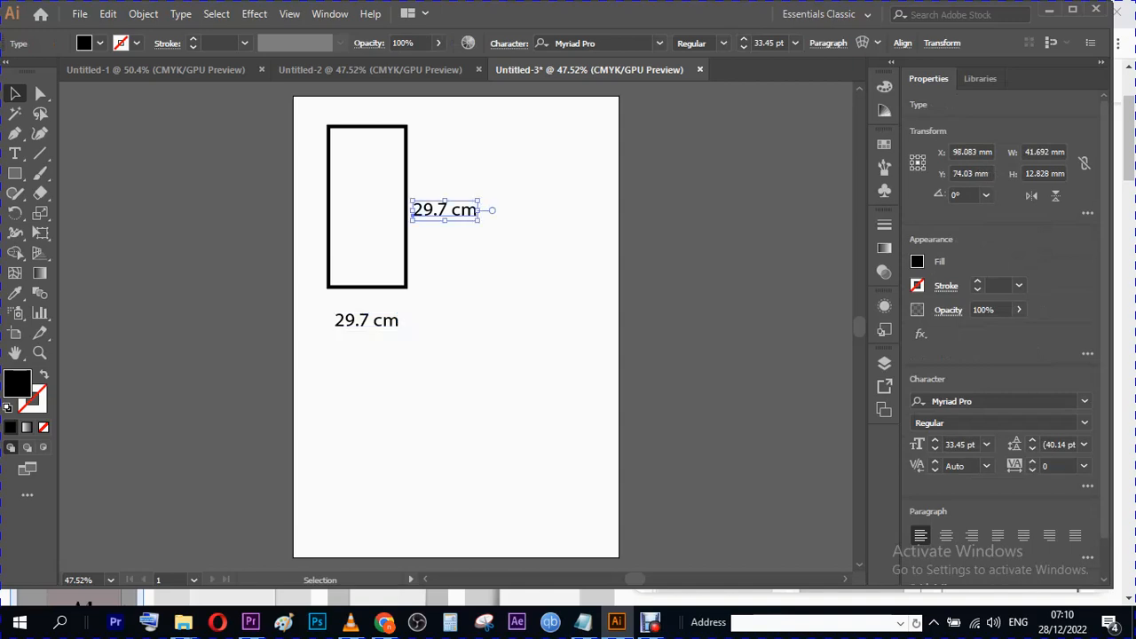
left_click_drag(445, 212, 439, 247)
key("alt")
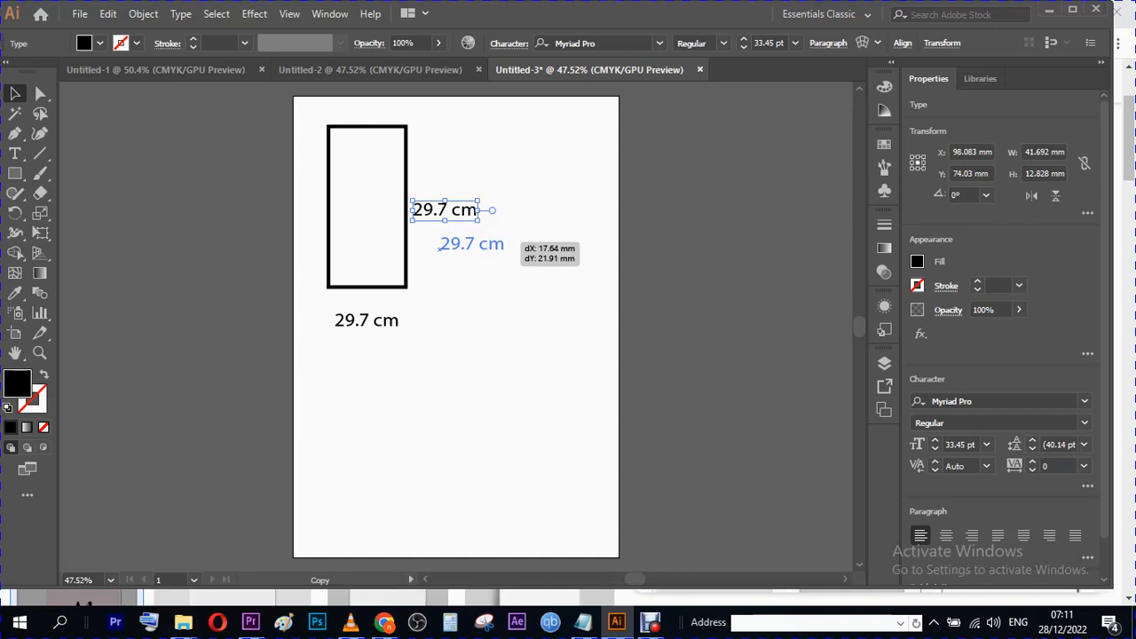
left_click_drag(439, 248, 454, 285)
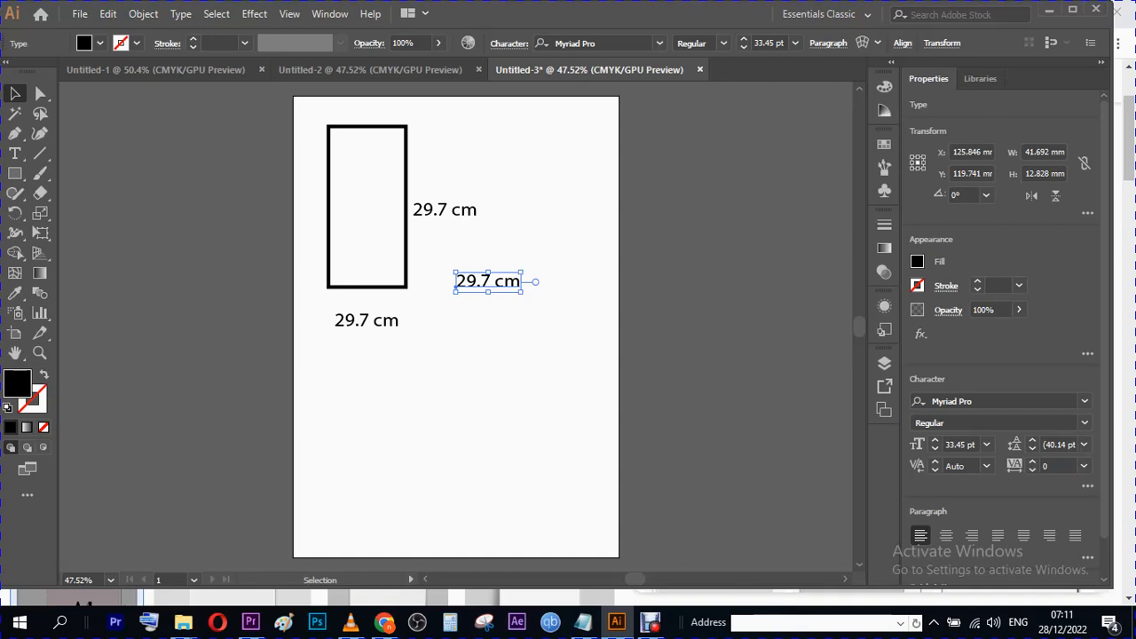
key("Delete")
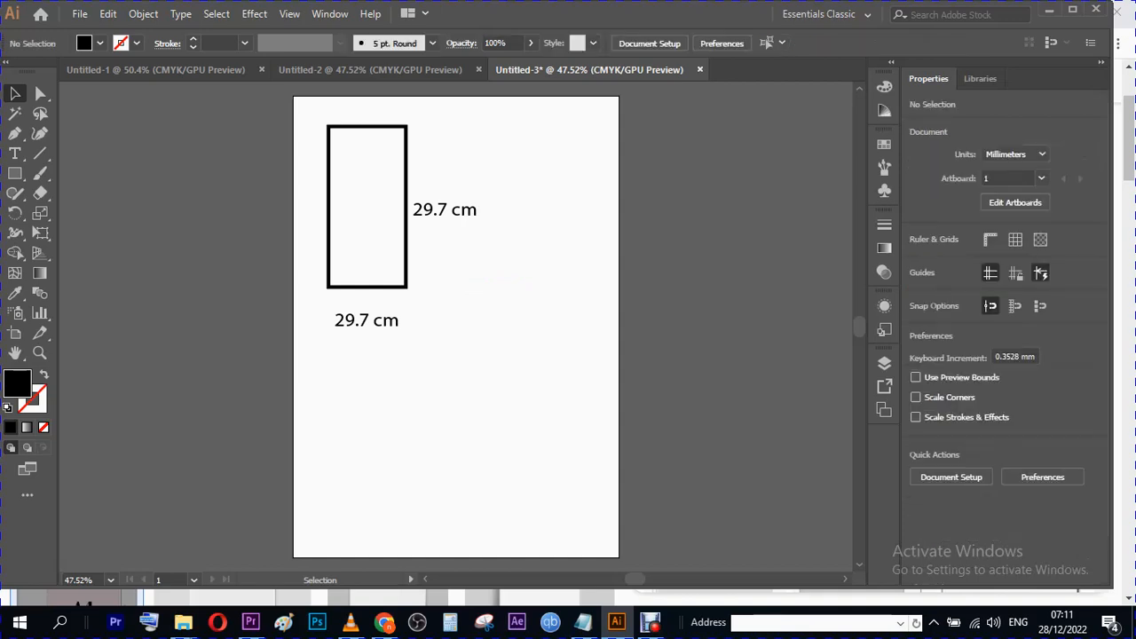
- Move the copied label nearer to the rectangle's lower edge, change its text to "21 cm", and deselect it
left_click_drag(366, 321, 372, 309)
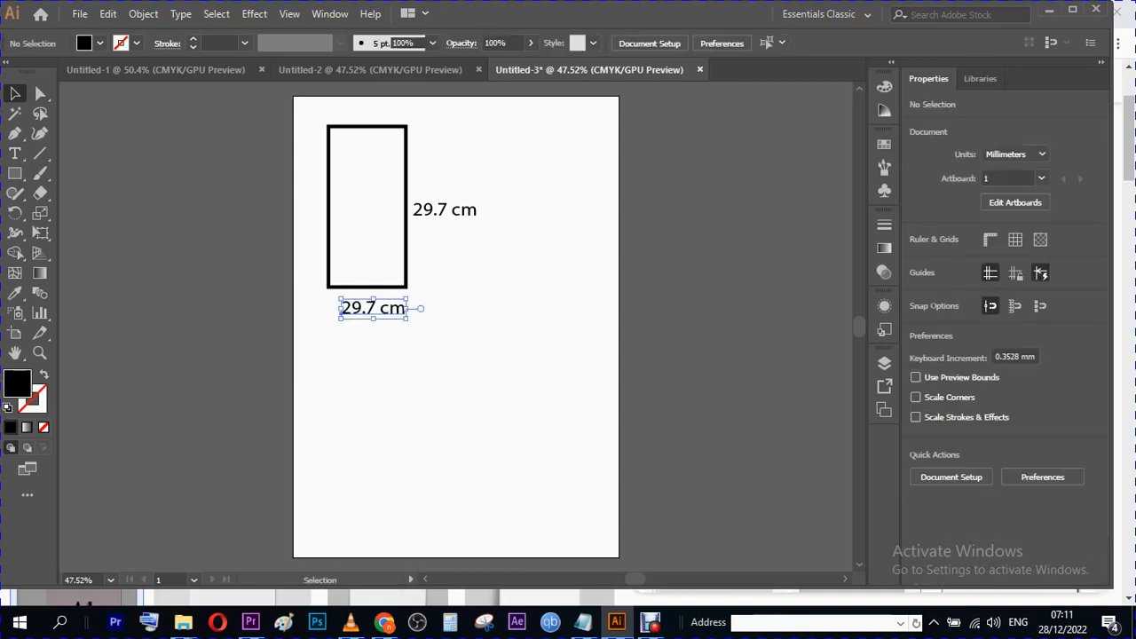
key("t")
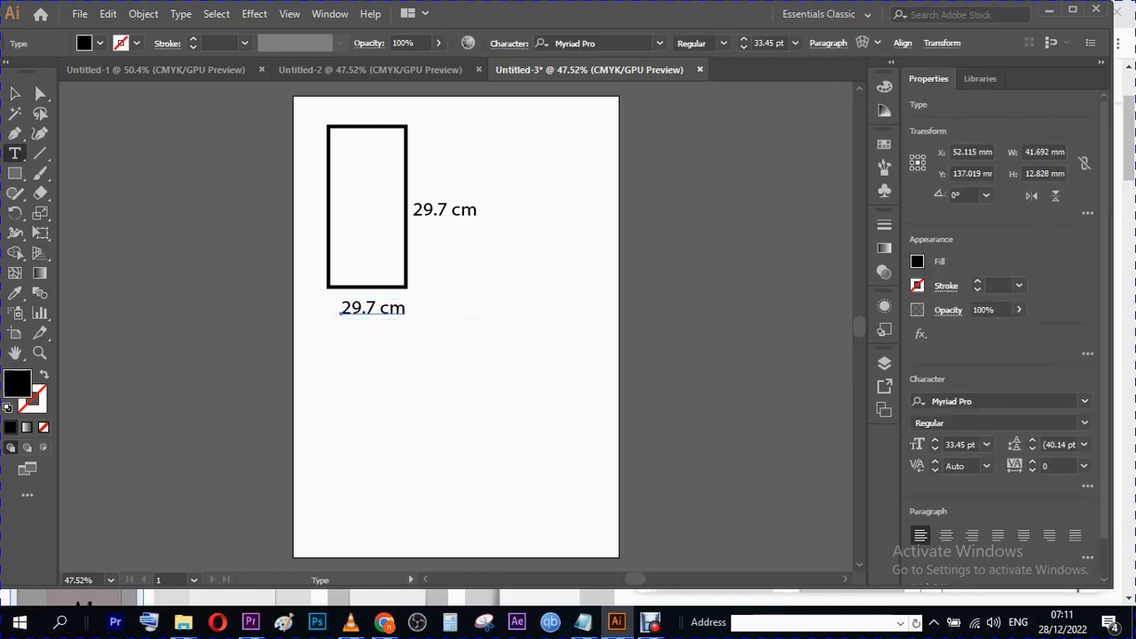
double_click(358, 308)
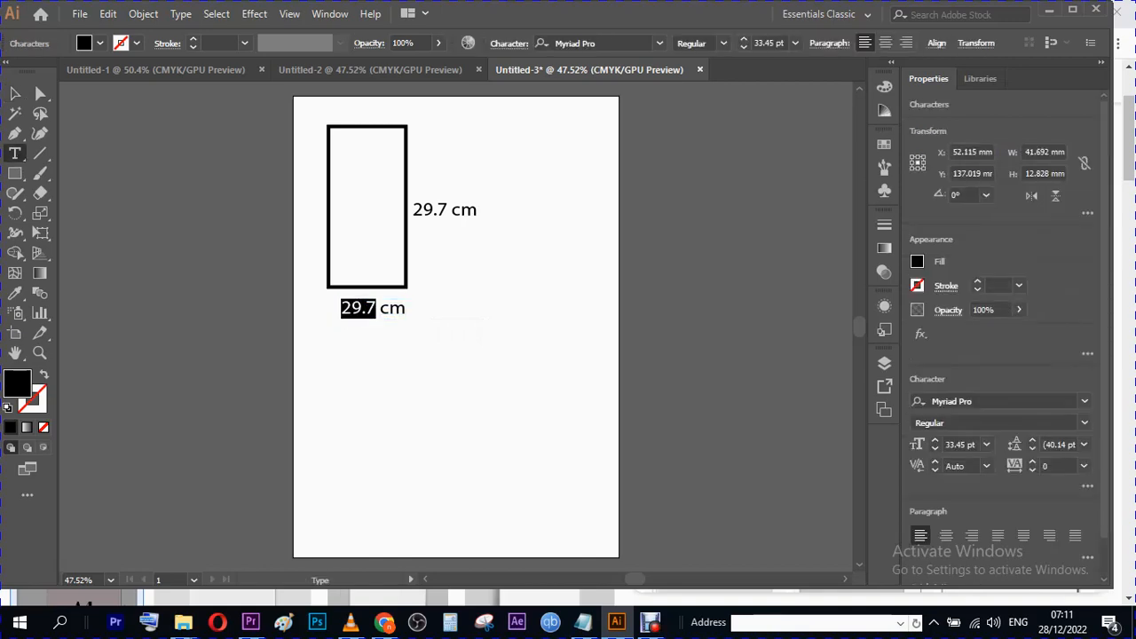
type("21")
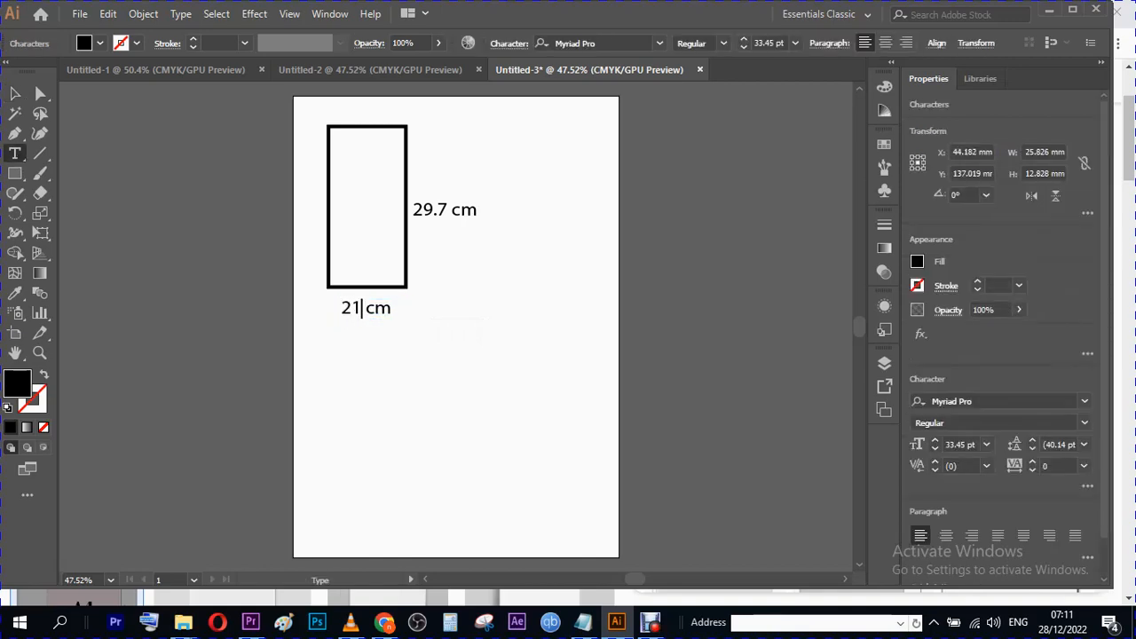
left_click(16, 95)
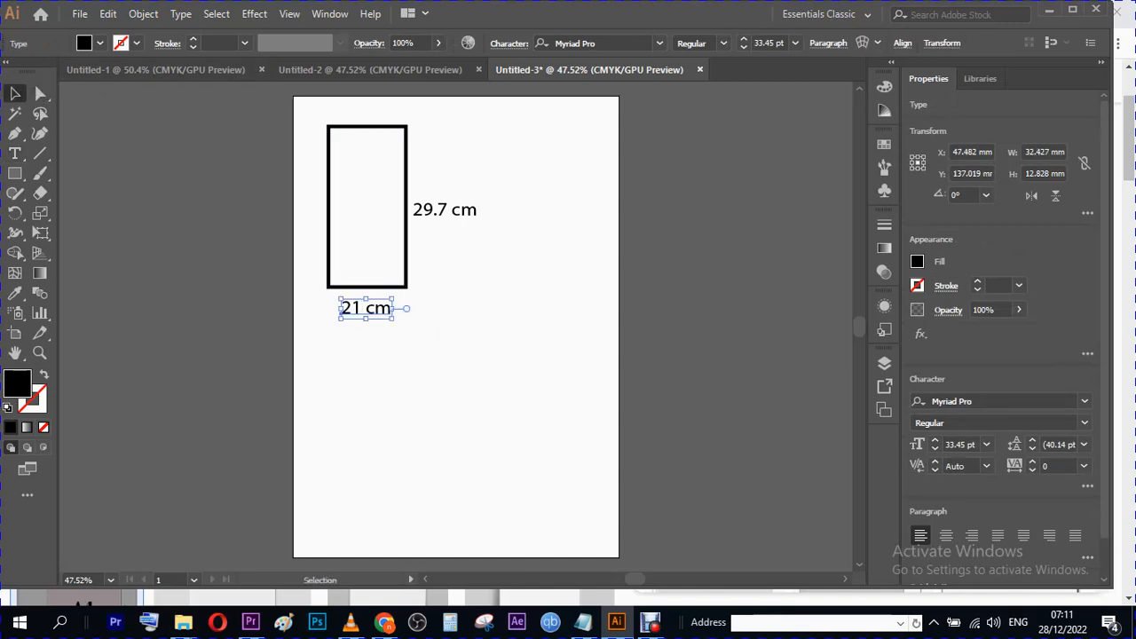
key("ctrl+shift+a")
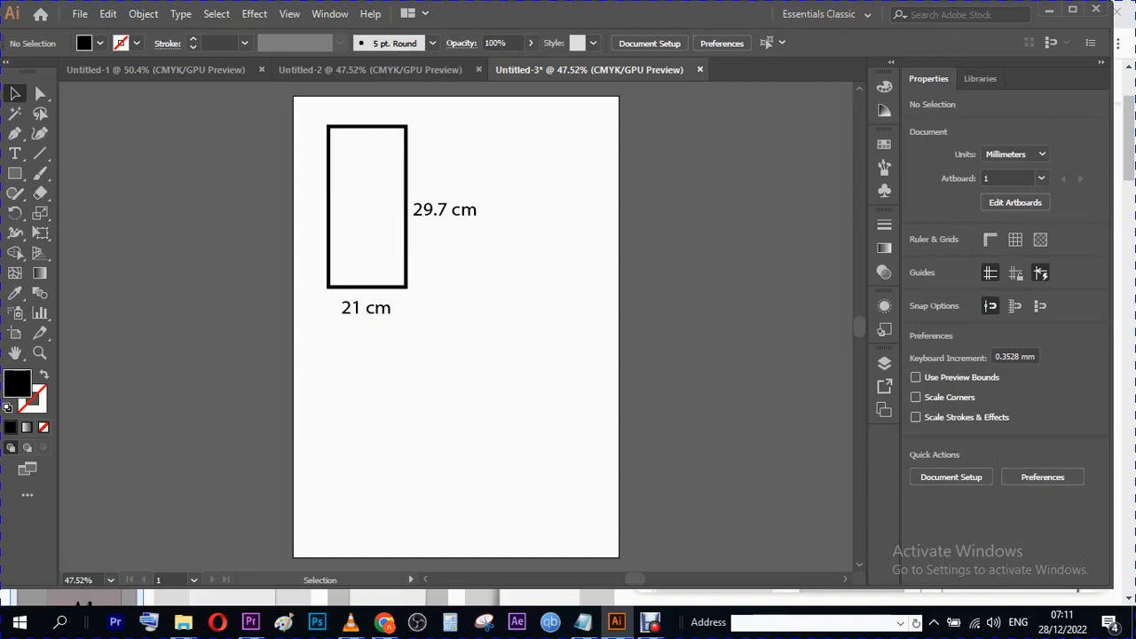
- Move the rectangle and both labels together toward the artboard's upper-left corner, and deselect them
key("ctrl+a")
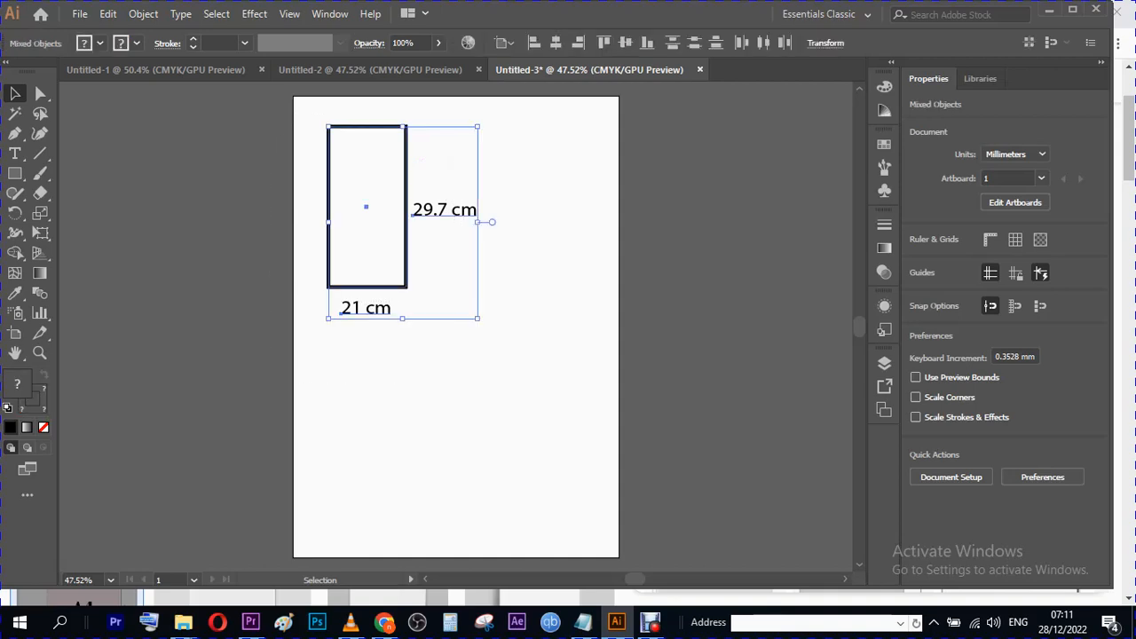
left_click_drag(370, 223, 357, 196)
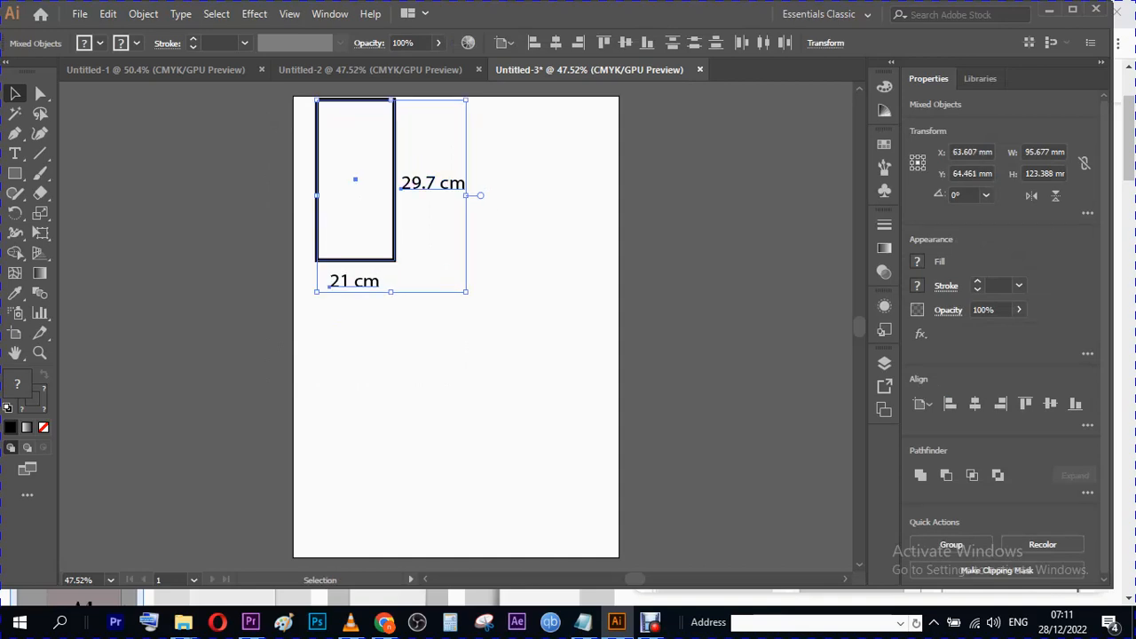
left_click(518, 232)
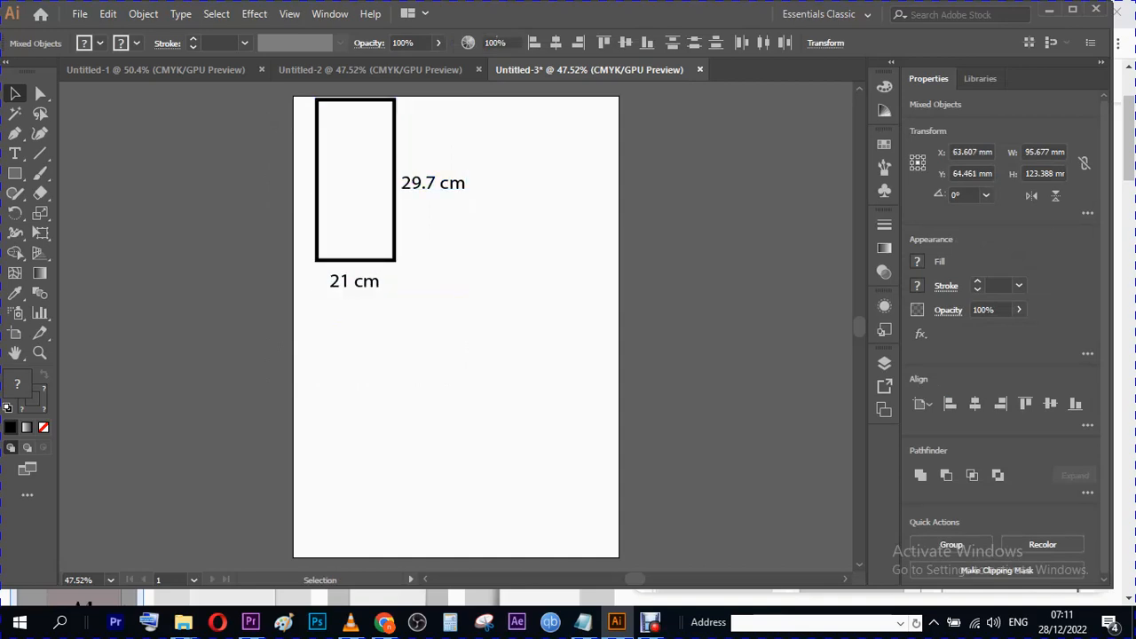
- Move only the rectangle to the middle of the artboard, undo and redo the move, and undo it again
left_click_drag(355, 180, 454, 318)
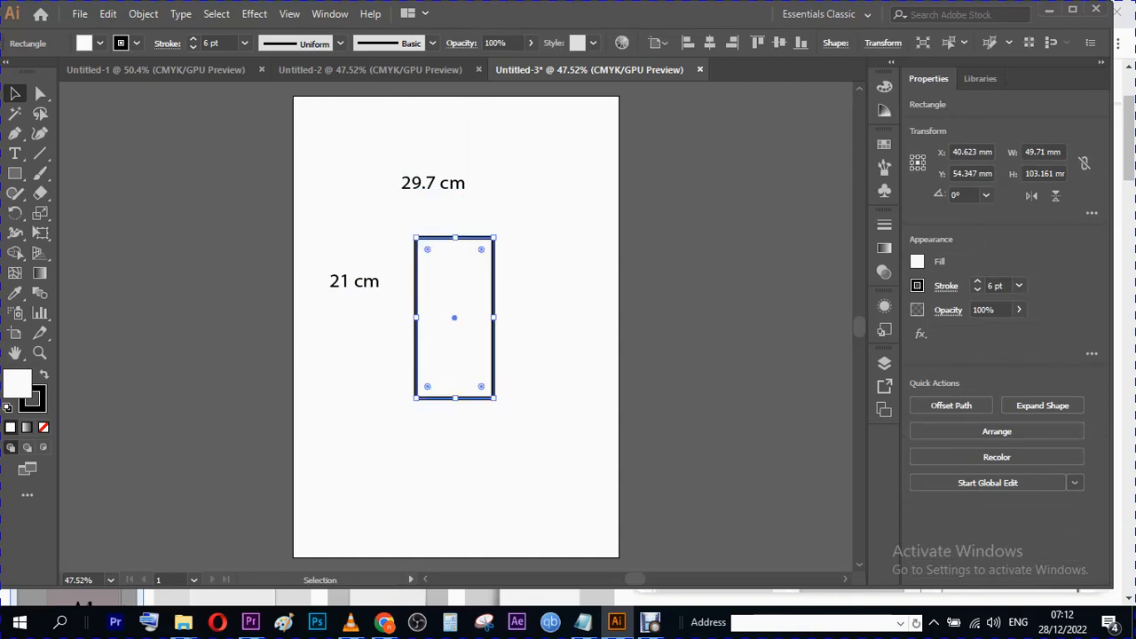
key("ctrl+z")
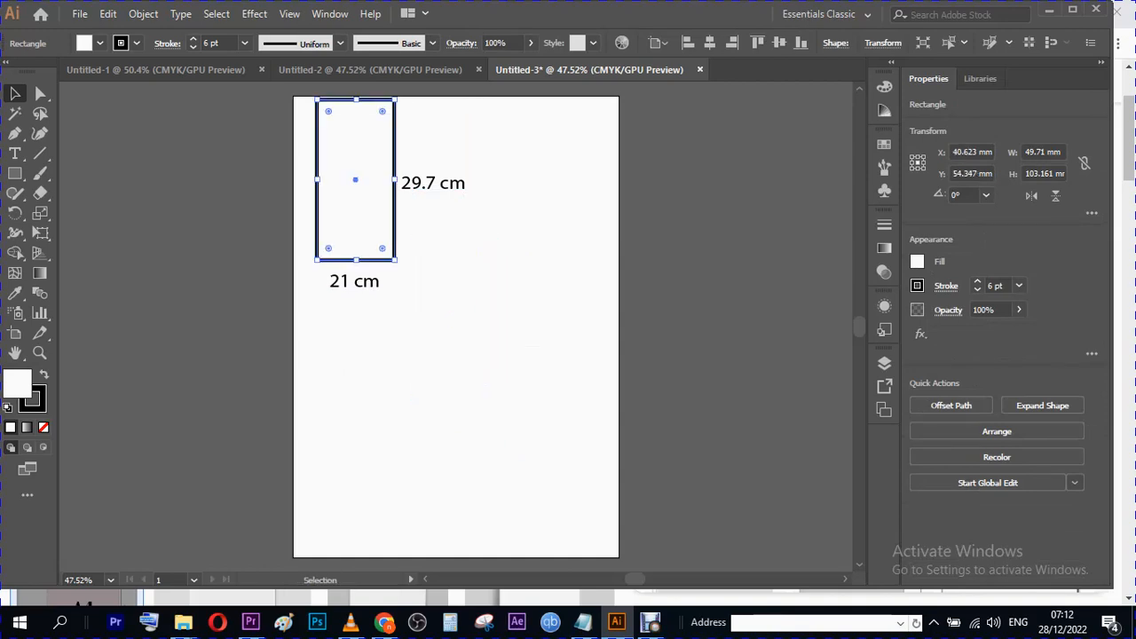
left_click(105, 15)
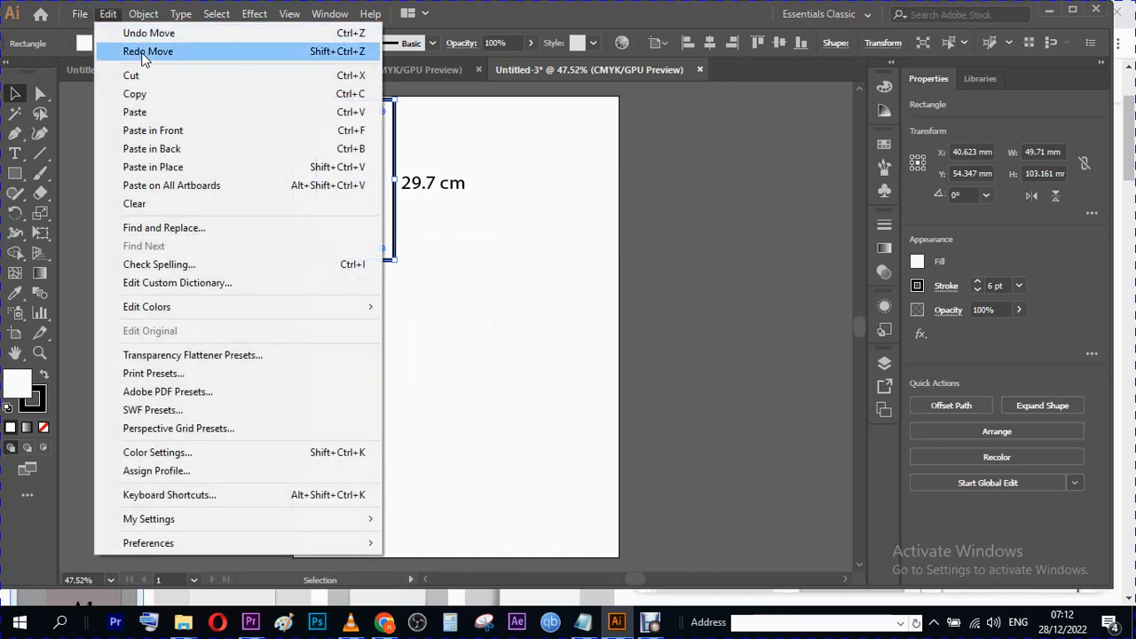
left_click(142, 52)
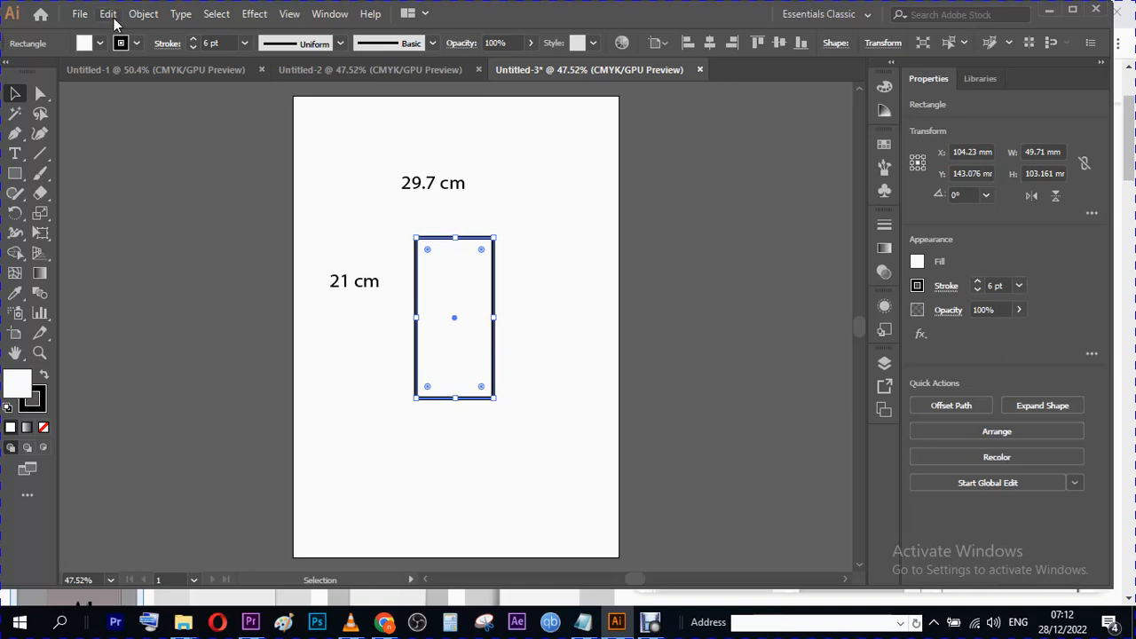
left_click(114, 19)
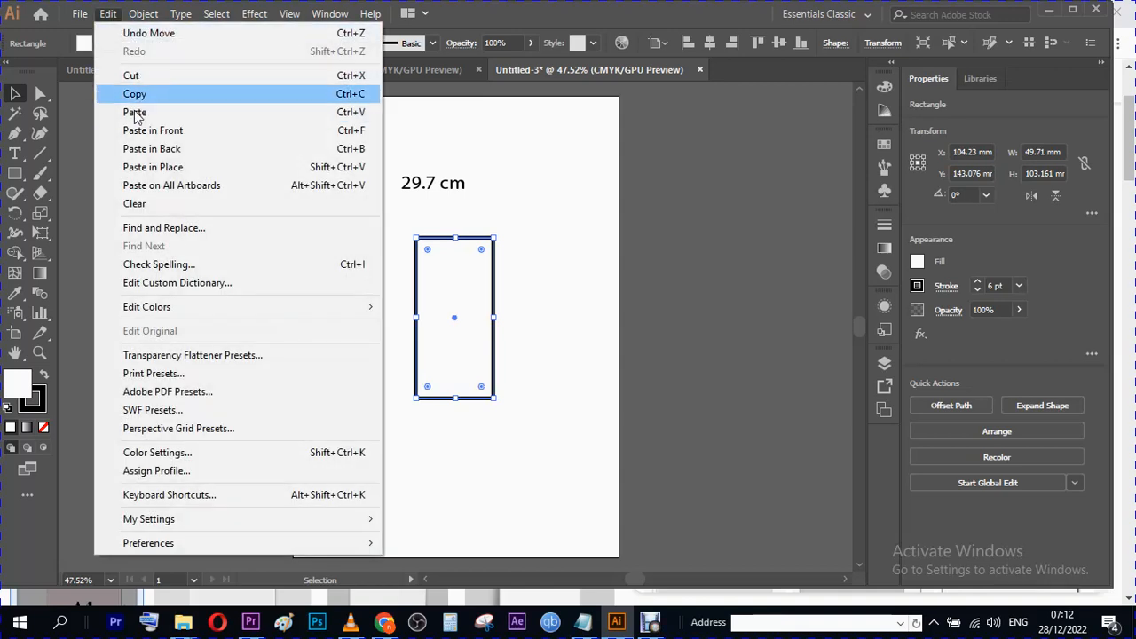
left_click(145, 34)
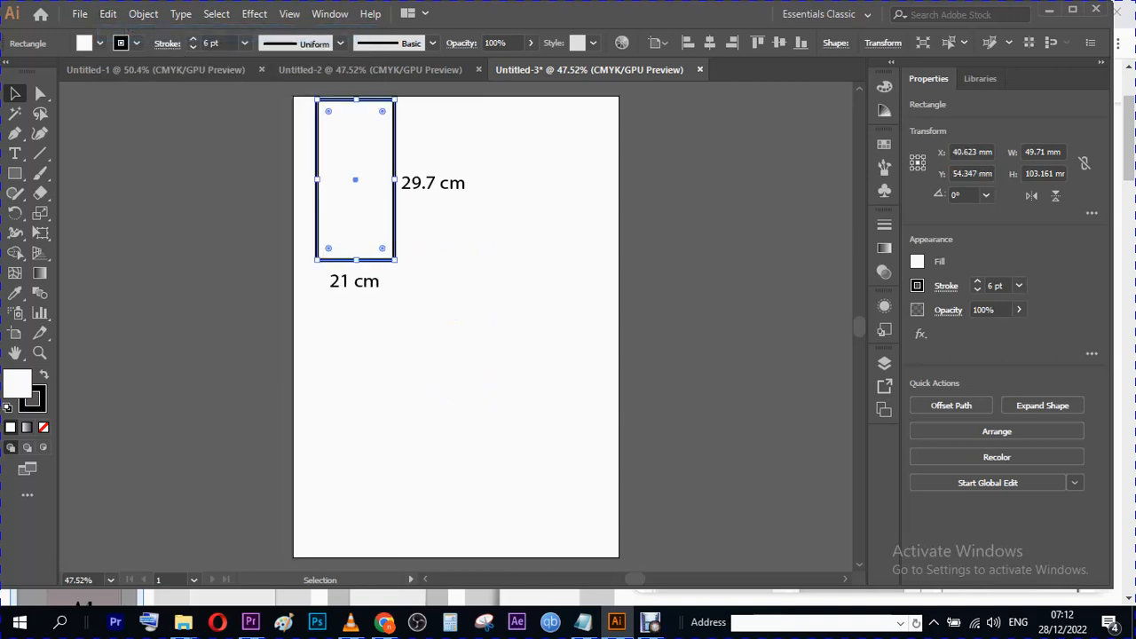
left_click(471, 231)
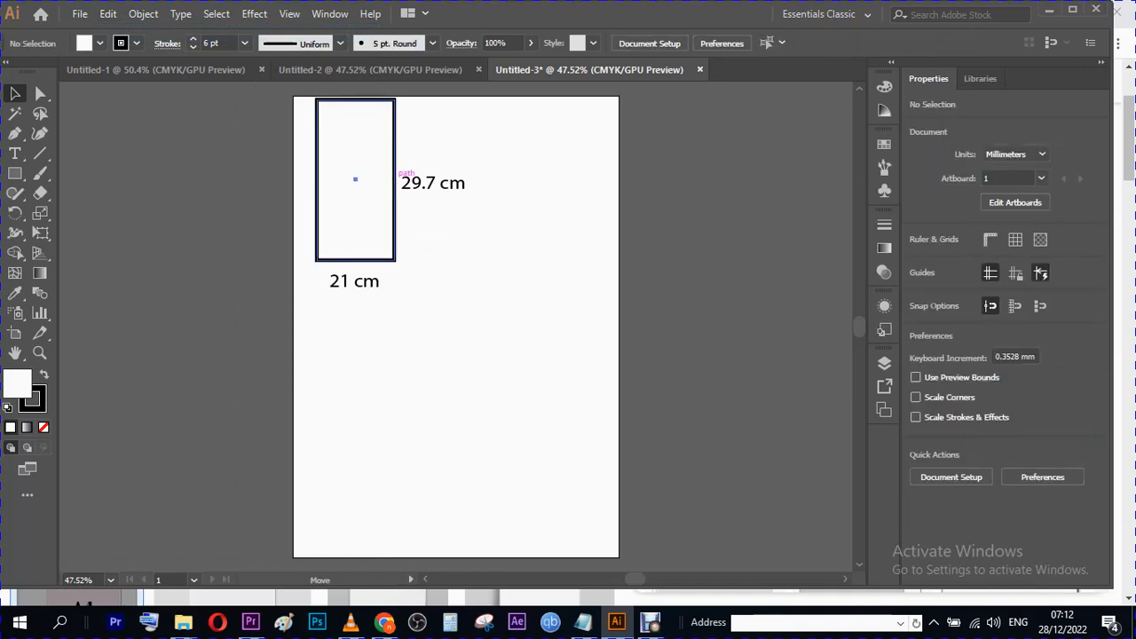
- Place a copy of the rectangle near the artboard's middle and rotate it 90° into landscape orientation
mouse_move(396, 177)
left_mouse_down()
mouse_move(497, 343)
mouse_move(457, 357)
mouse_move(466, 362)
mouse_move(437, 346)
mouse_move(475, 345)
left_mouse_up()
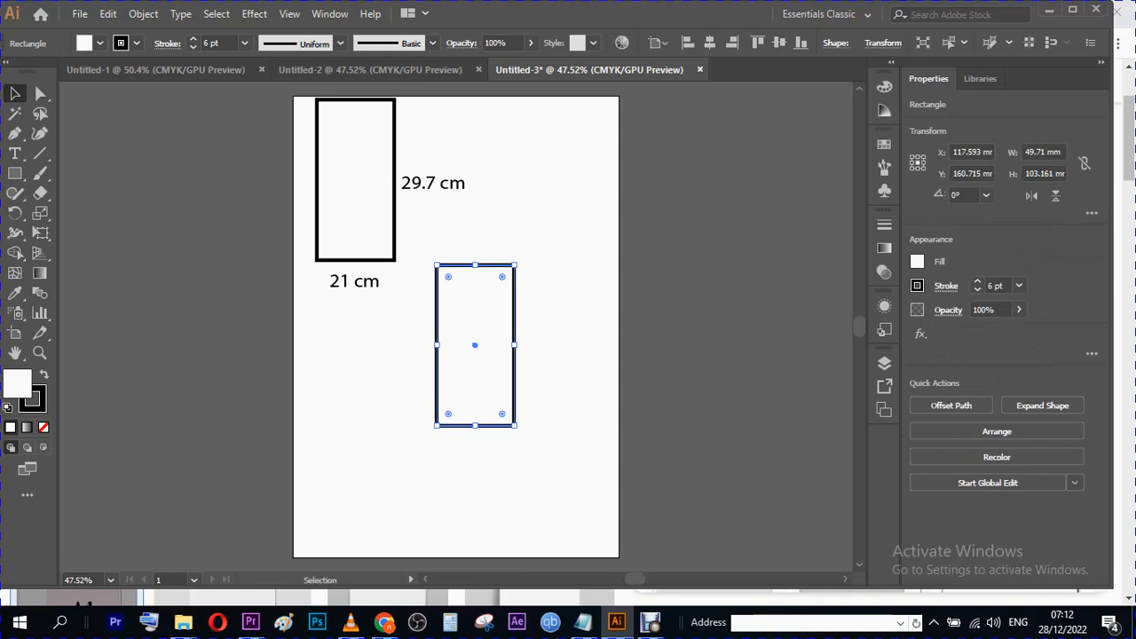
left_click_drag(517, 429, 552, 316)
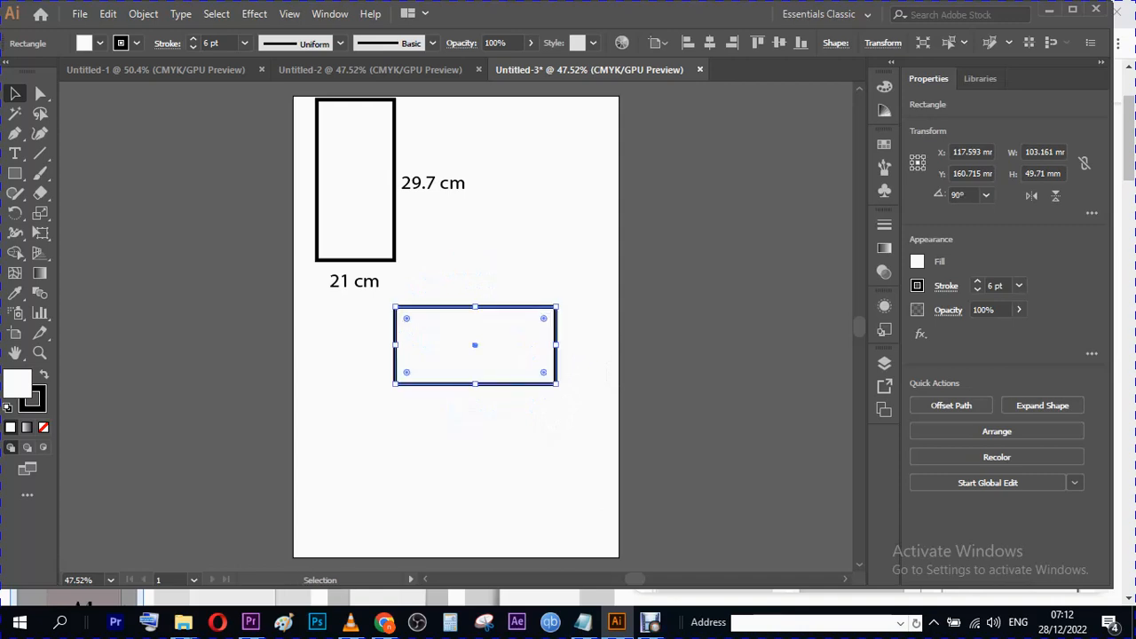
key("ctrl+z")
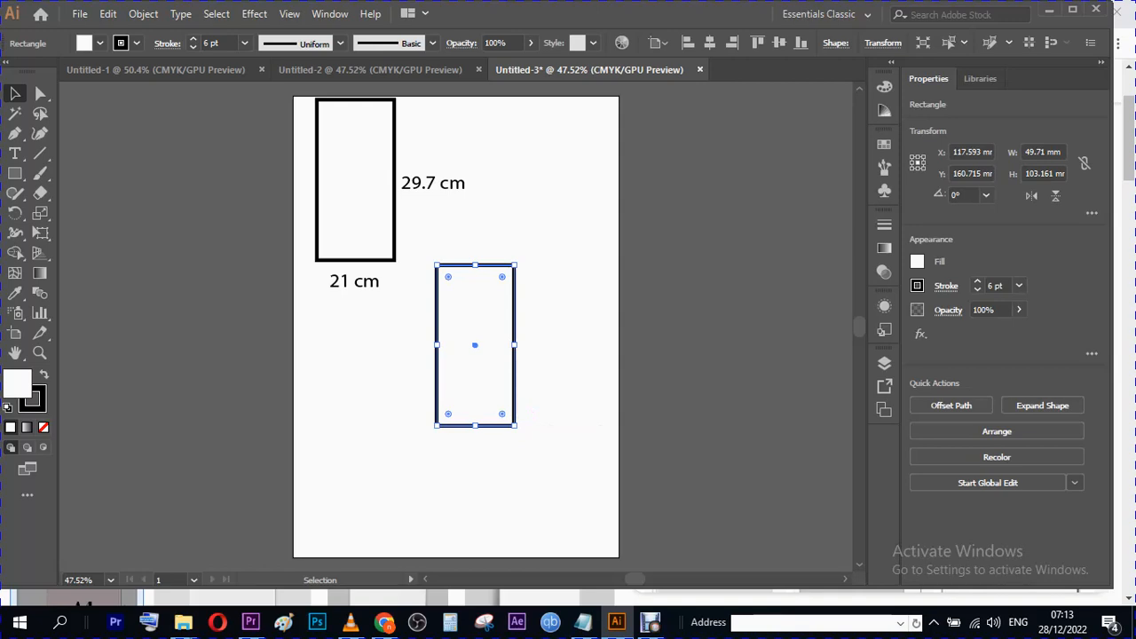
left_click_drag(515, 427, 518, 425)
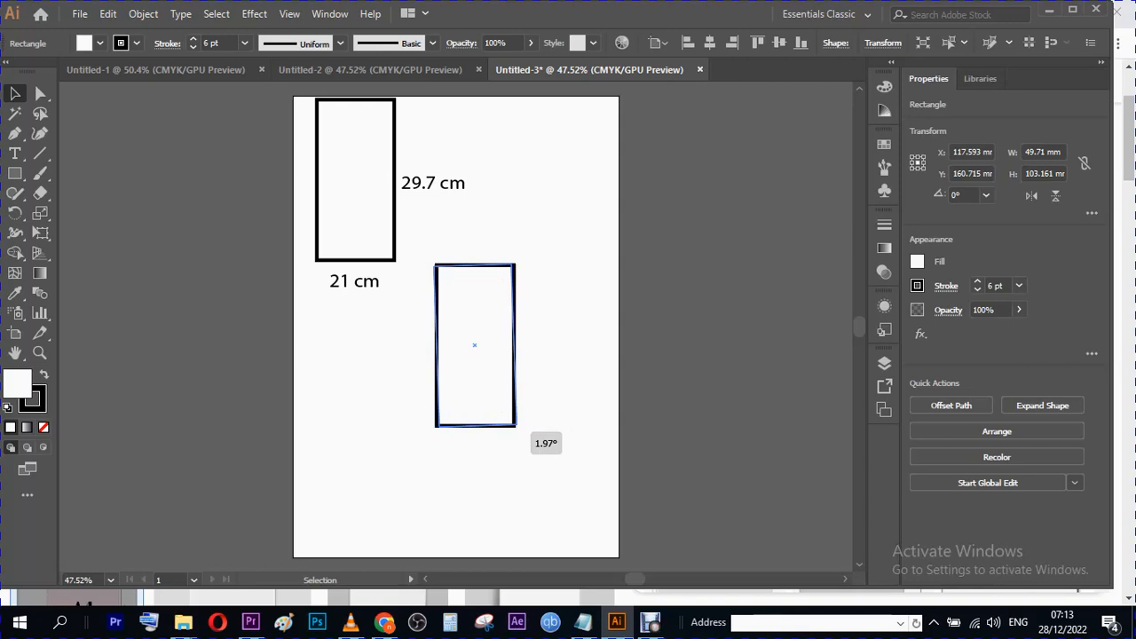
left_click_drag(517, 425, 579, 331)
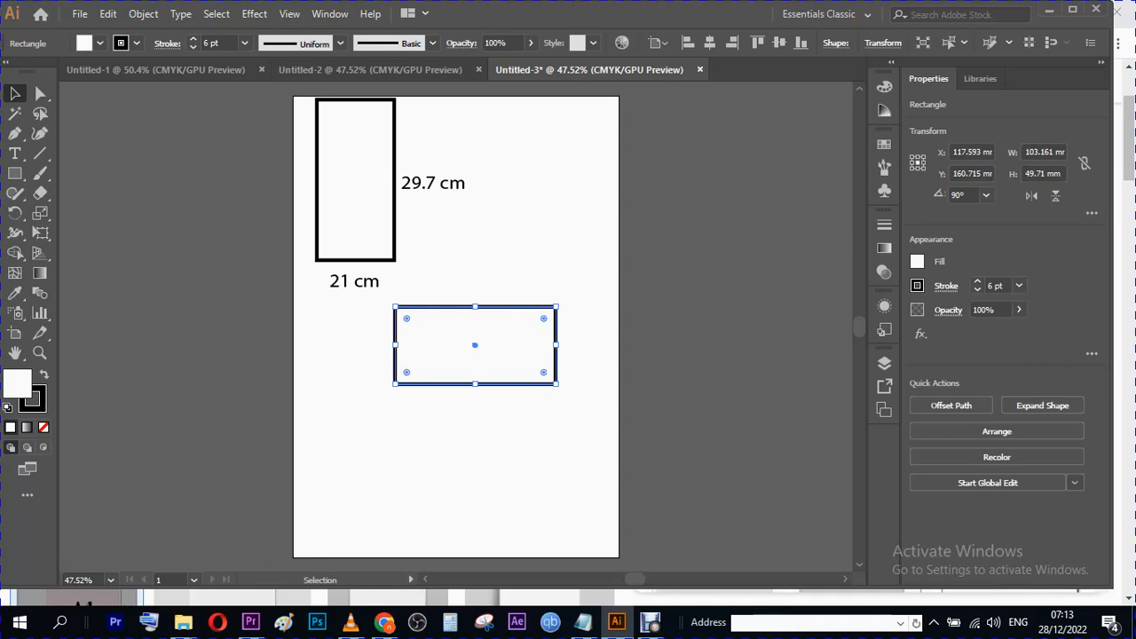
- Place a copy of the 29.7 cm label above the landscape rectangle and a copy of the 21 cm label beside its right edge
left_click(434, 183)
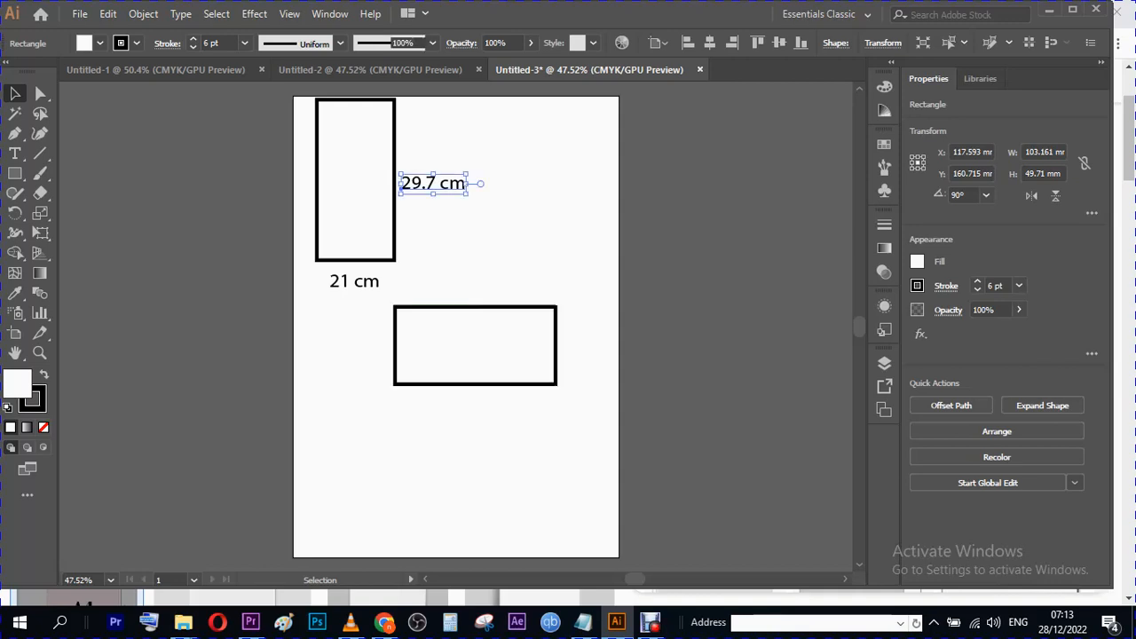
left_click_drag(433, 184, 478, 291)
left_click_drag(355, 285, 559, 344)
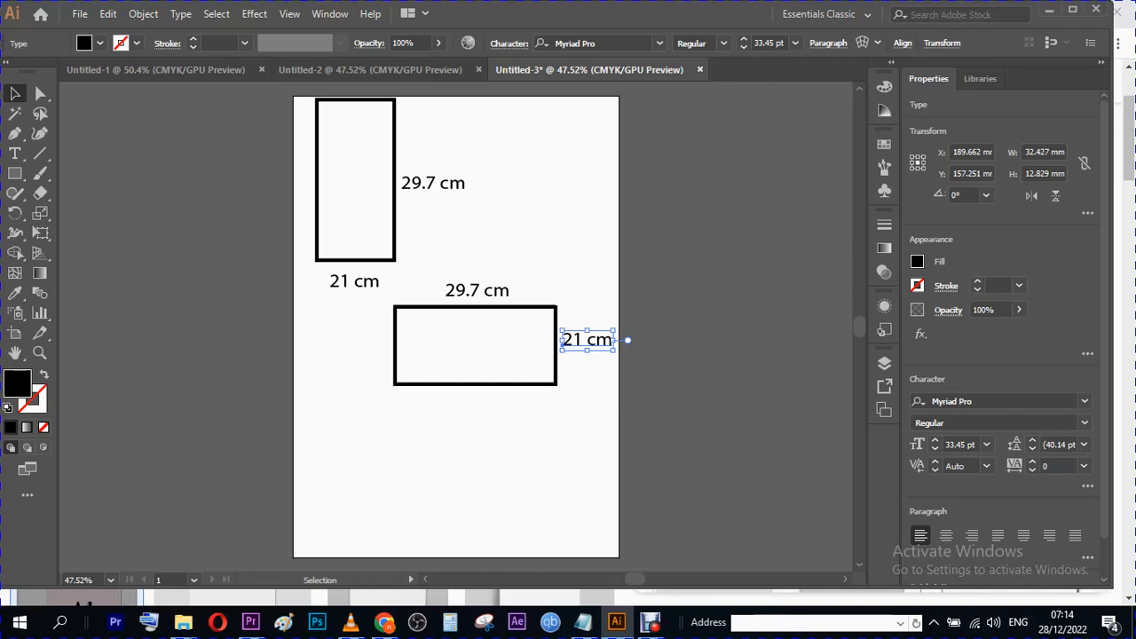
- Delete the landscape rectangle together with its two dimension labels
left_click_drag(691, 269, 436, 393)
key("Delete")
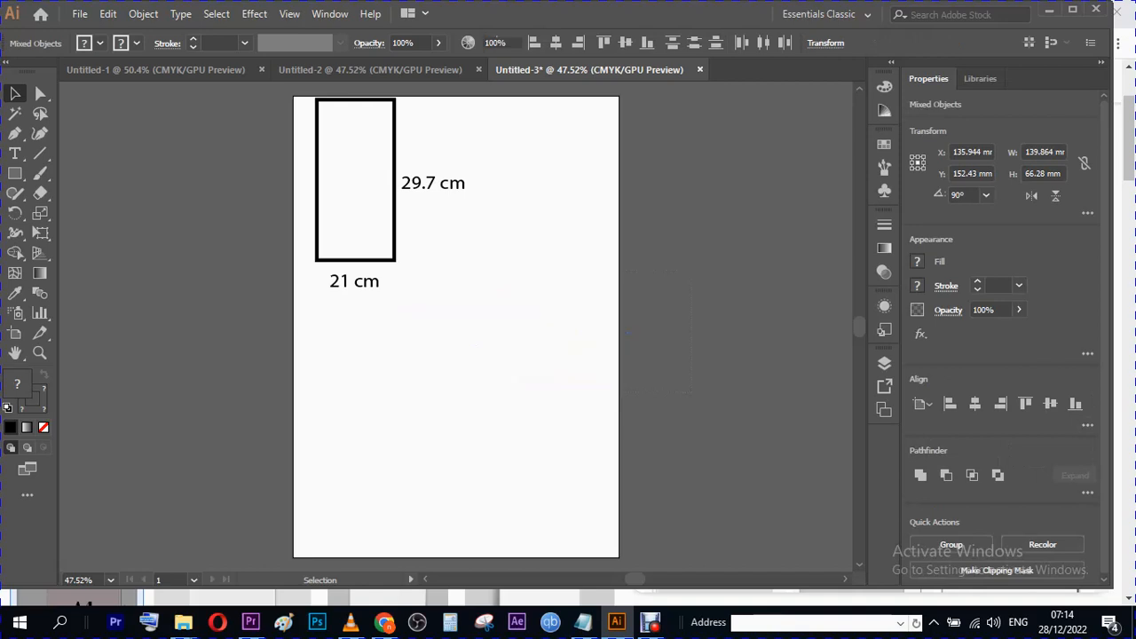
- Scale the portrait rectangle and its two labels down together to about 33 × 54 mm, and deselect them
left_click_drag(311, 296, 494, 162)
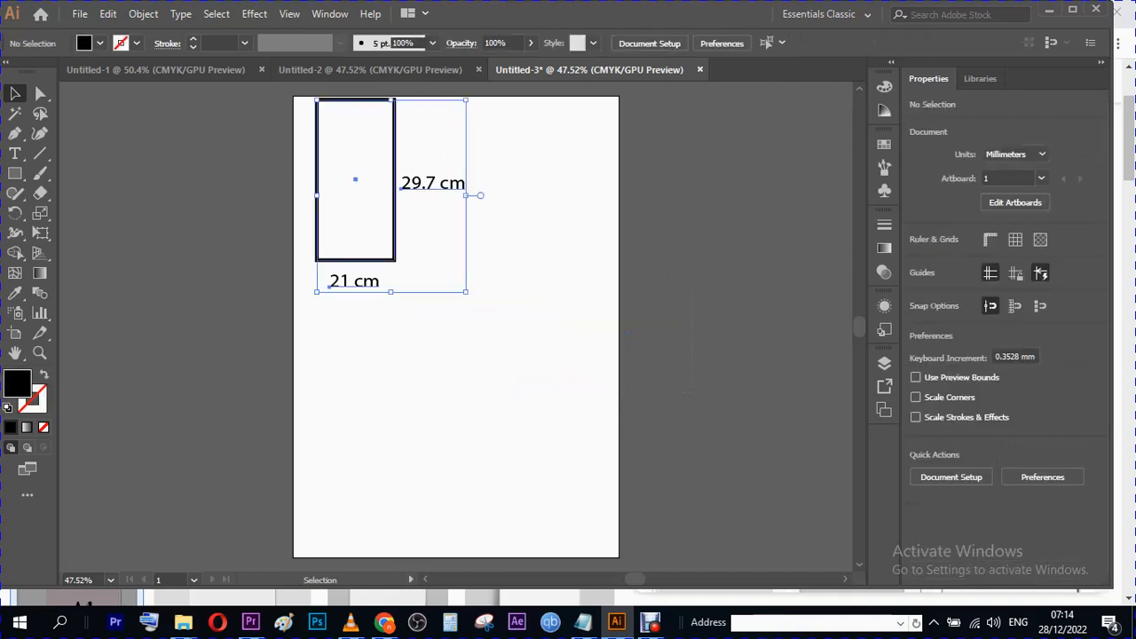
left_click_drag(466, 99, 356, 143)
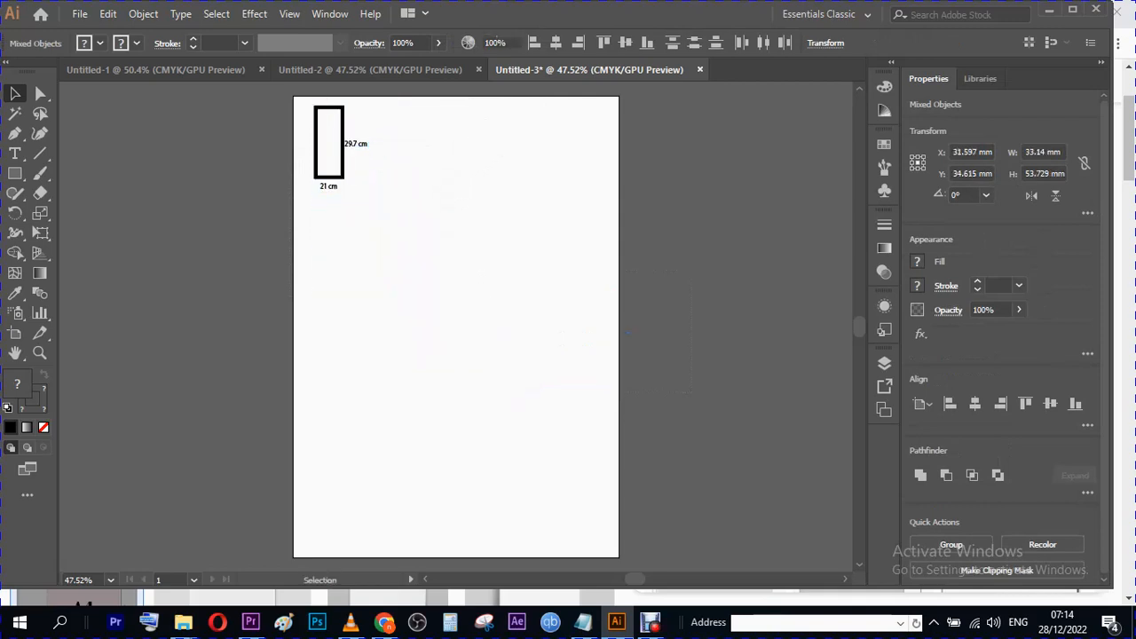
left_click(443, 248)
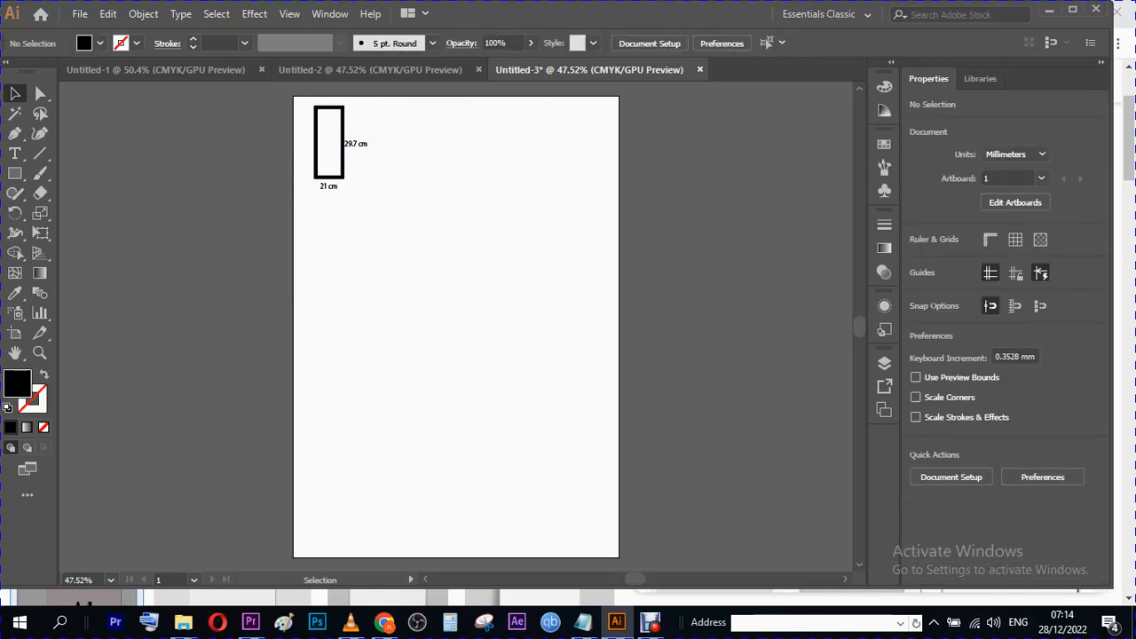
- Move the reduced rectangle with both labels to the middle of the artboard, and deselect them
left_click_drag(292, 104, 399, 213)
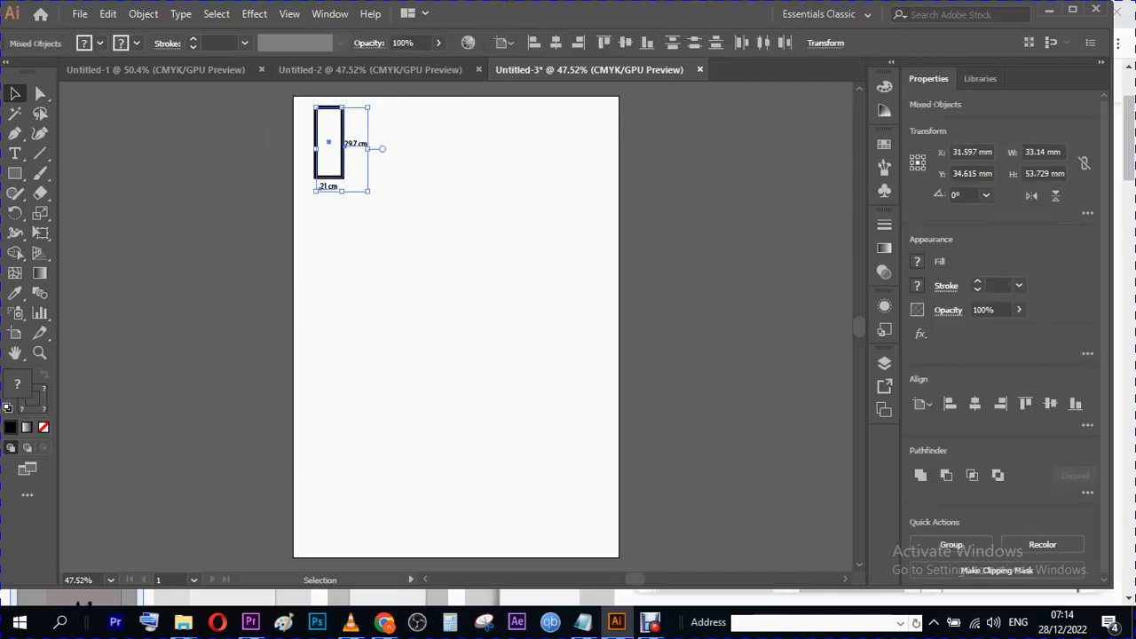
left_click_drag(361, 158, 483, 330)
left_click(543, 331)
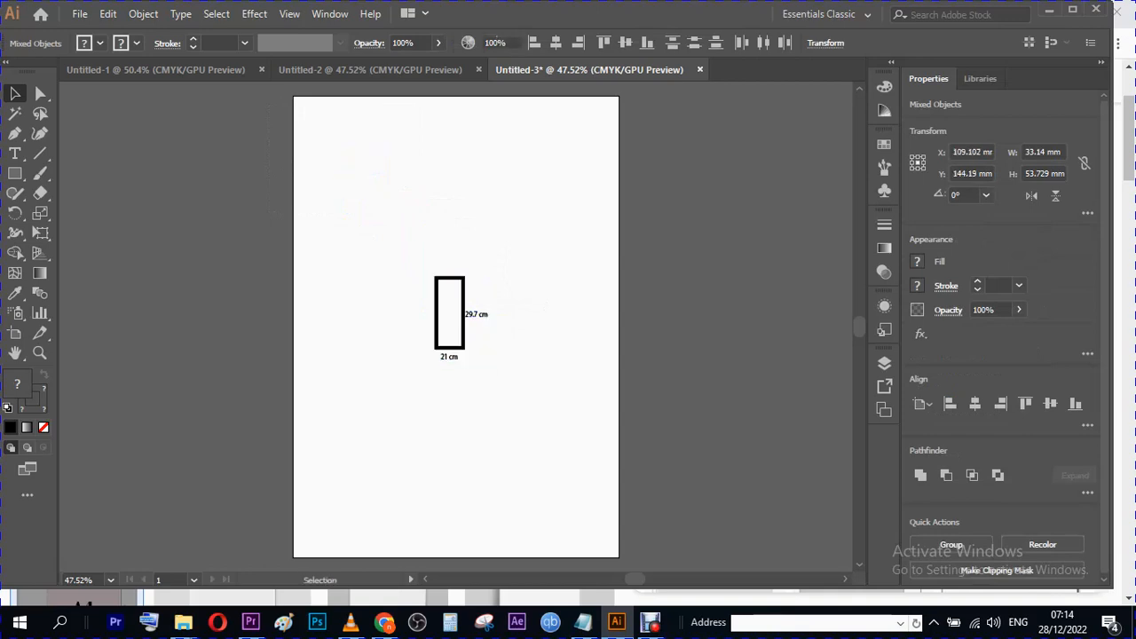
left_click(14, 153)
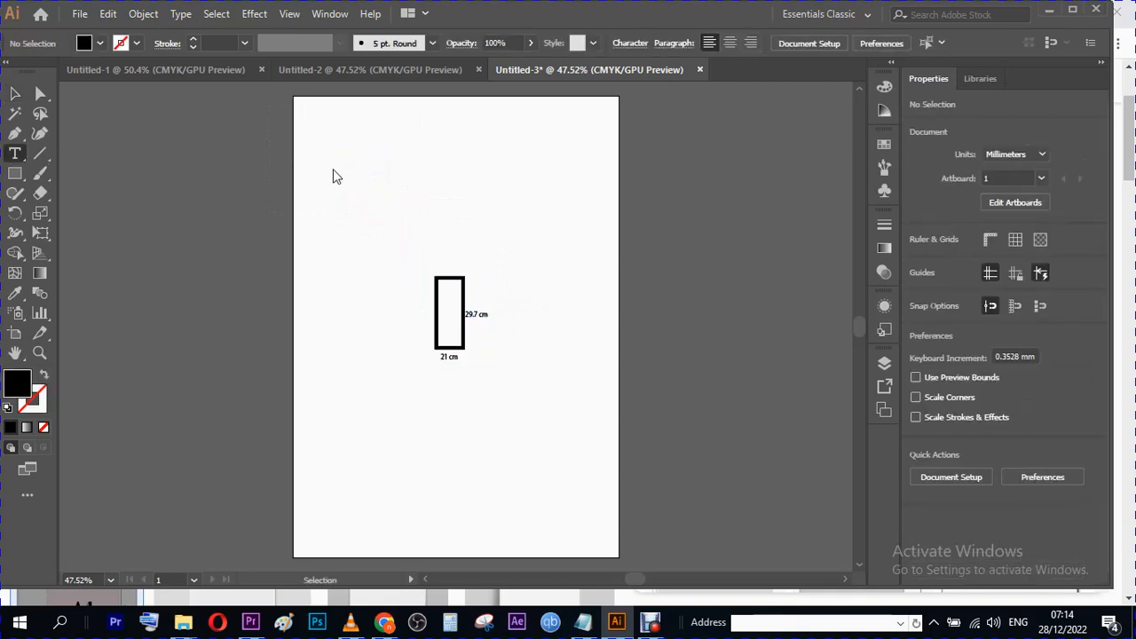
left_click(309, 155)
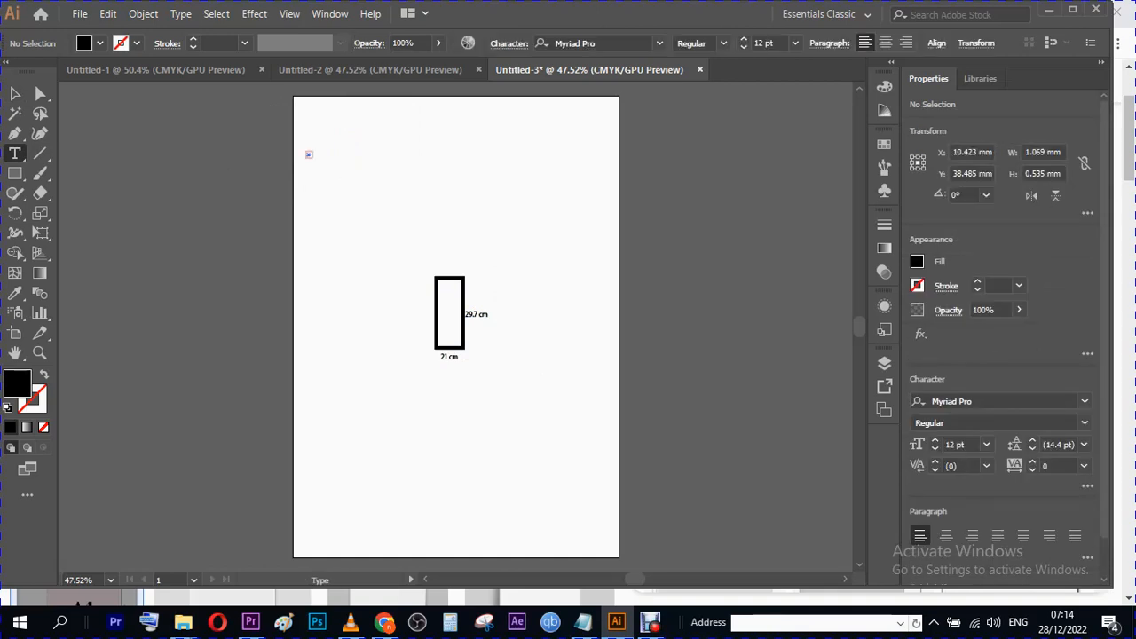
left_click(15, 93)
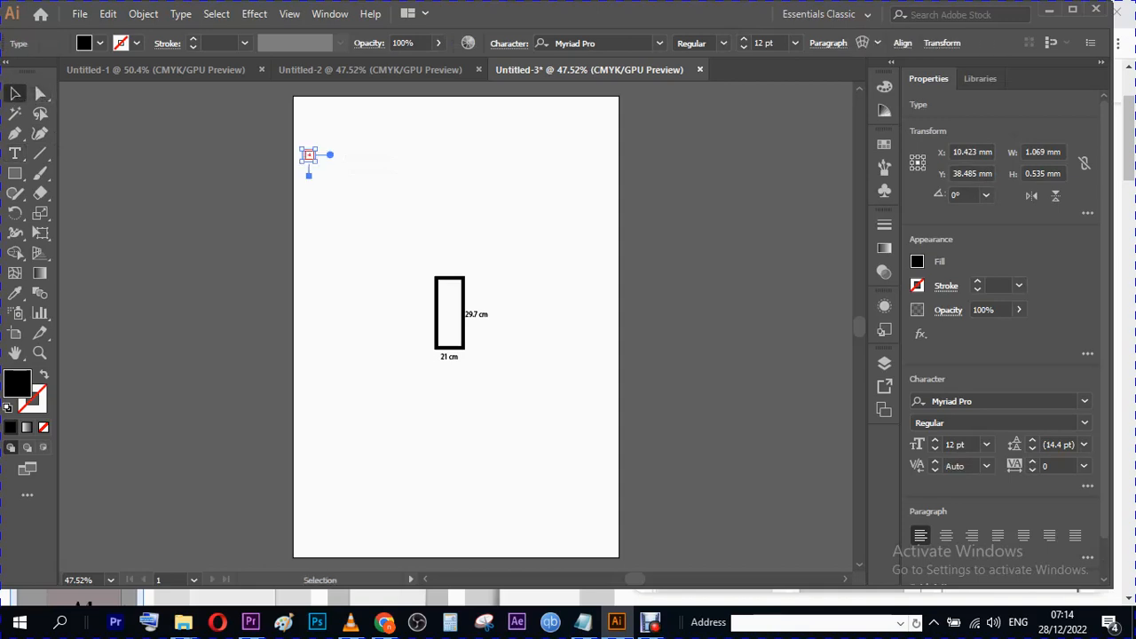
key("Delete")
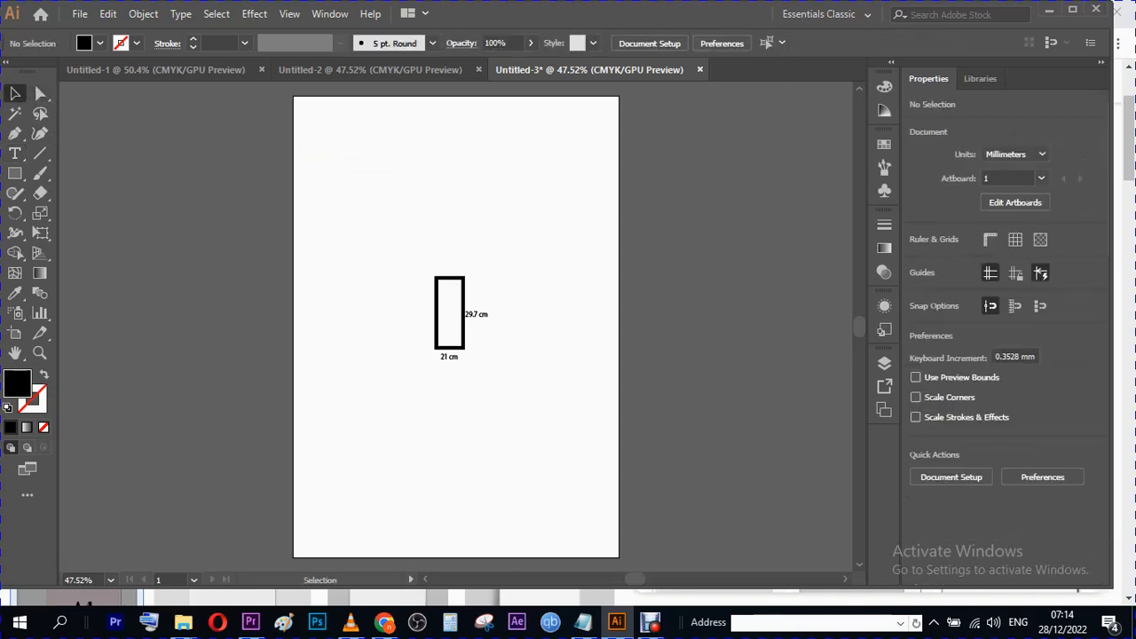
- Place a copy of the 29.7 cm label near the artboard's upper-left corner, at about X 29, Y 39 mm, and deselect it
left_click(477, 315)
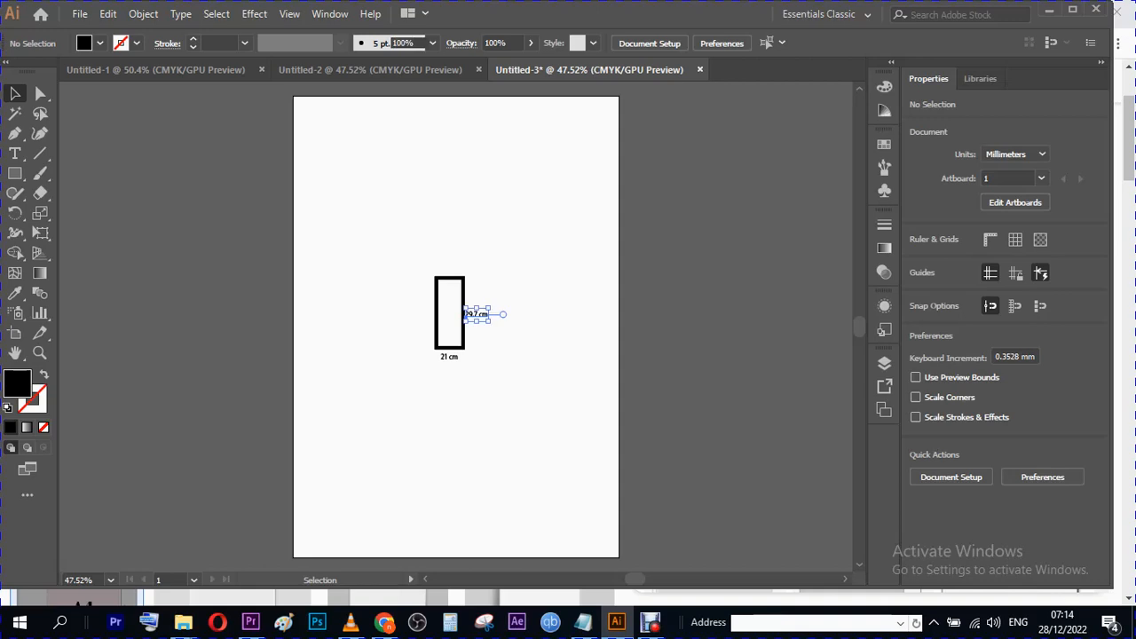
left_click_drag(477, 308, 453, 142)
key("ctrl+z")
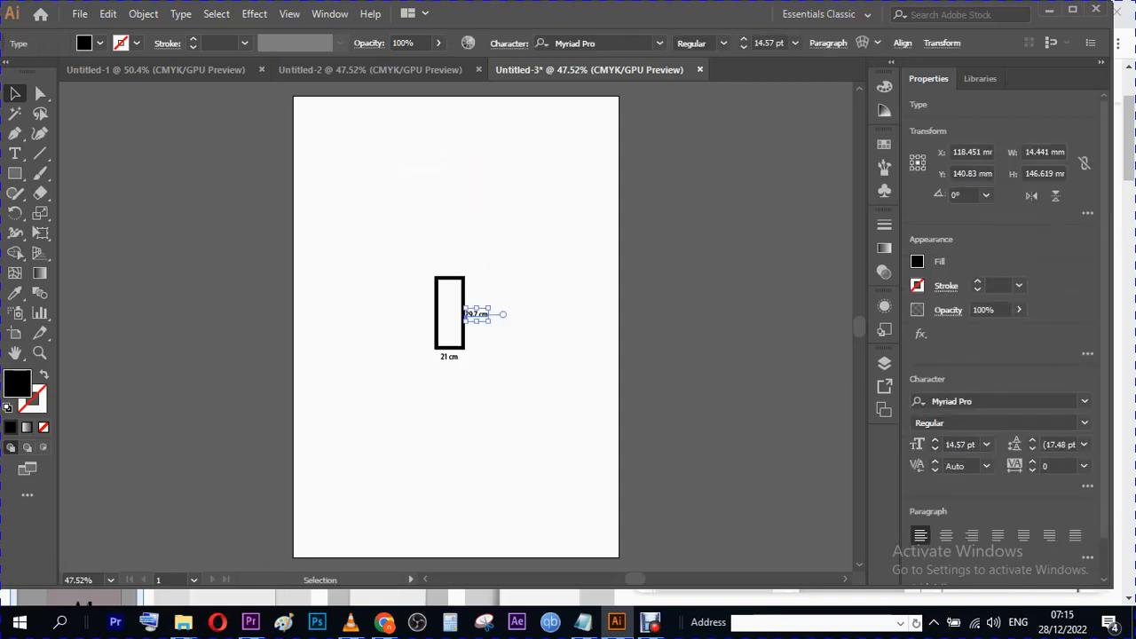
left_click_drag(476, 314, 326, 158)
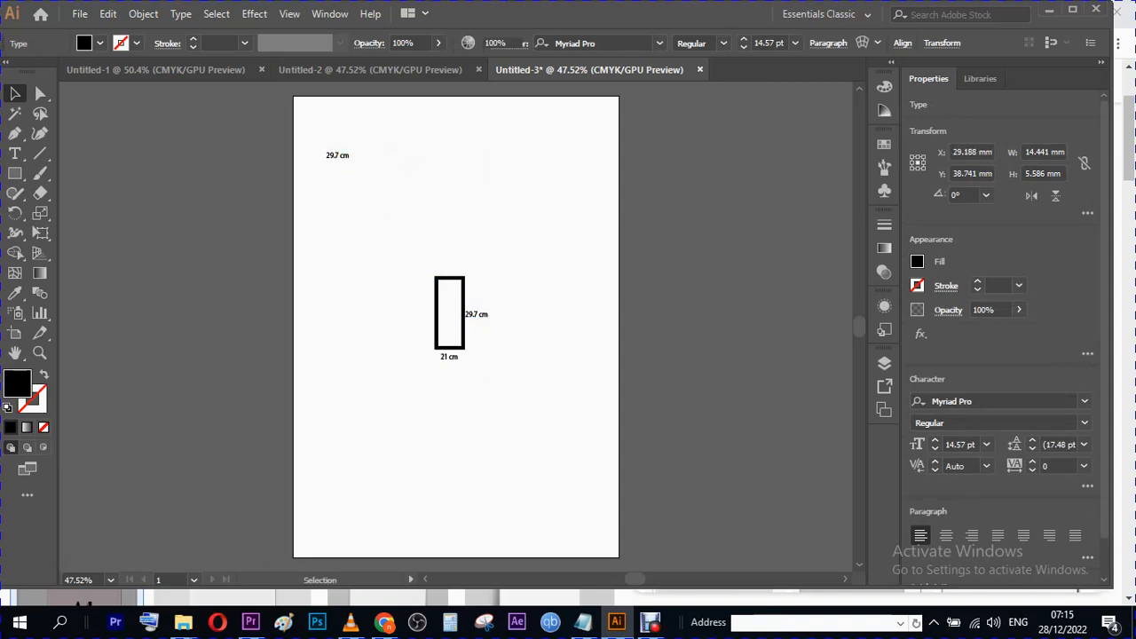
key("ctrl+shift+a")
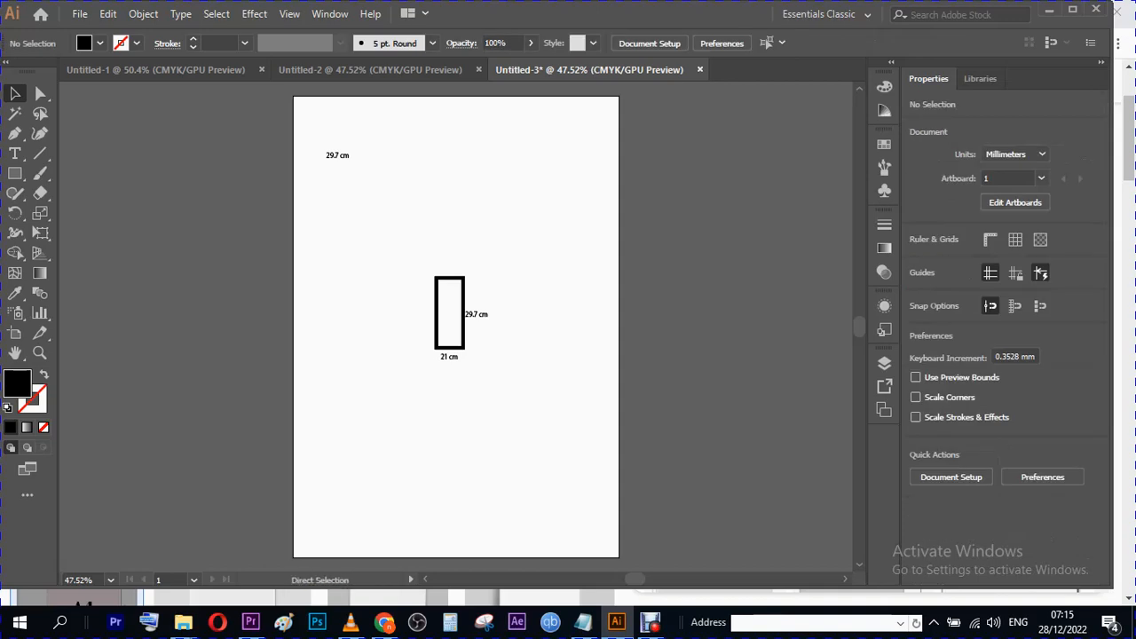
- Move the copied 29.7 cm label closer to the artboard's upper-left corner, to about X 23, Y 22 mm, and select all its text
key("ctrl+1")
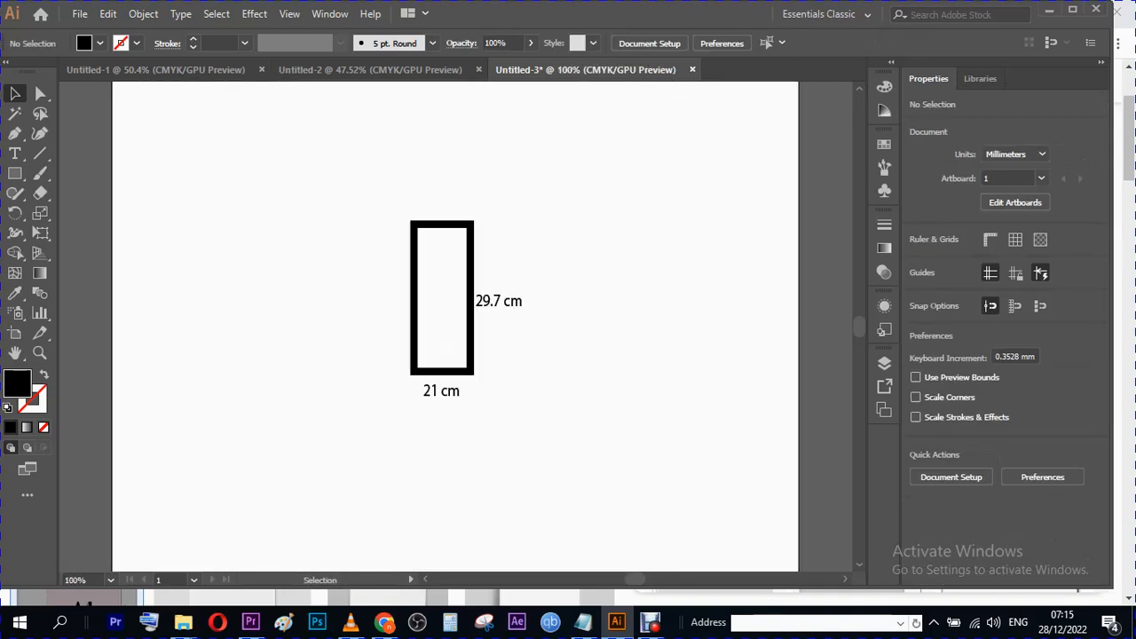
left_click_drag(863, 332, 842, 323)
left_click_drag(218, 360, 197, 307)
left_click(16, 154)
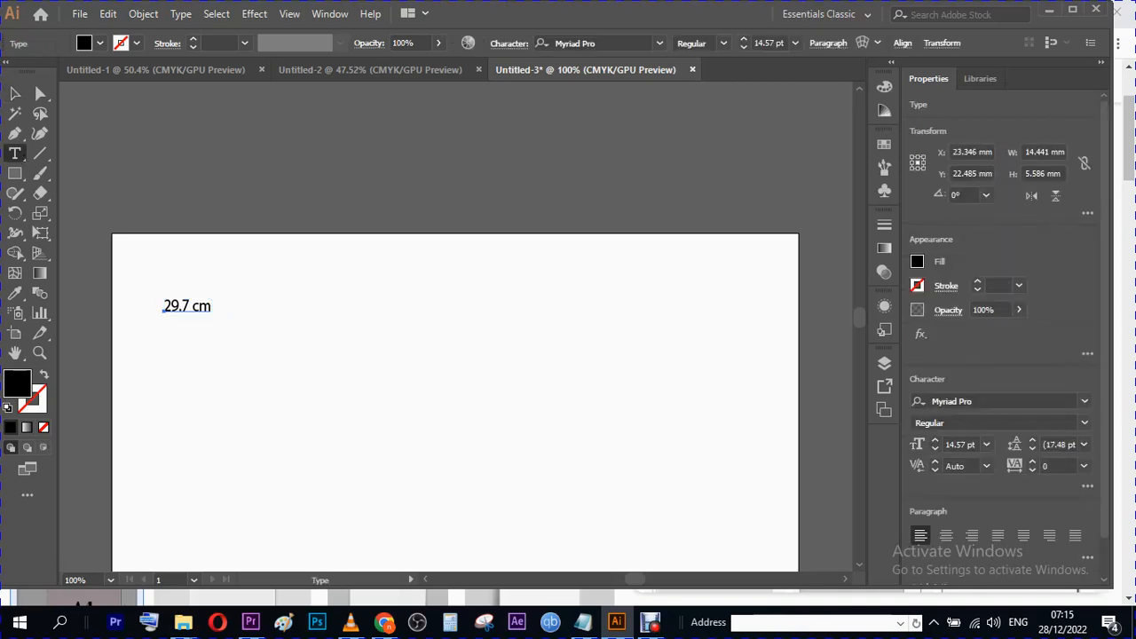
left_click(213, 308)
left_click(213, 308)
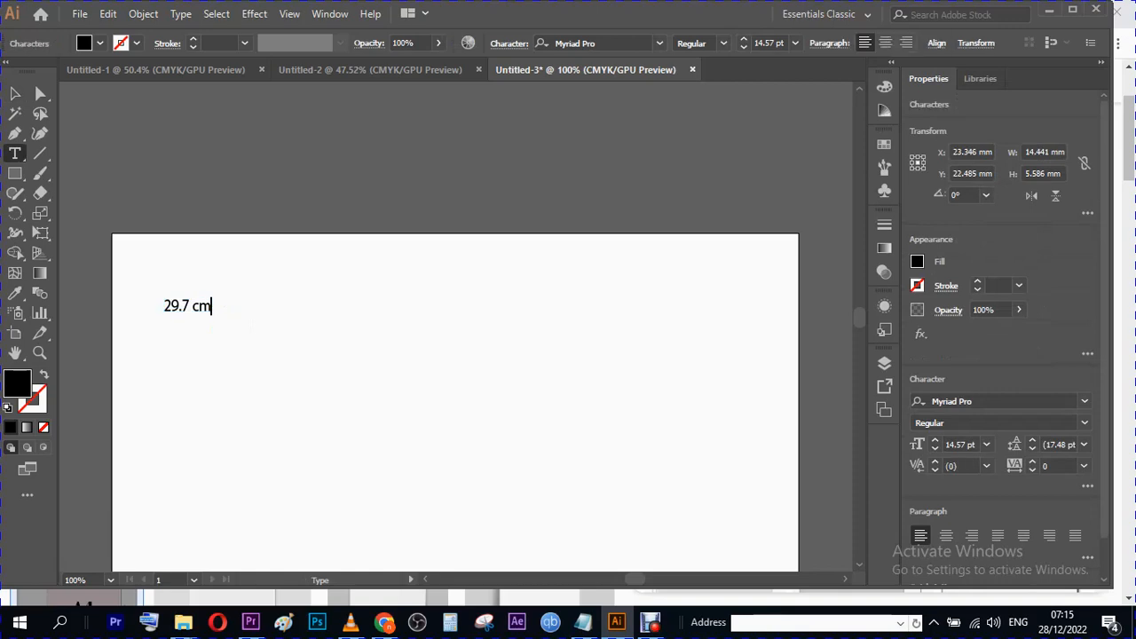
key("ctrl+a")
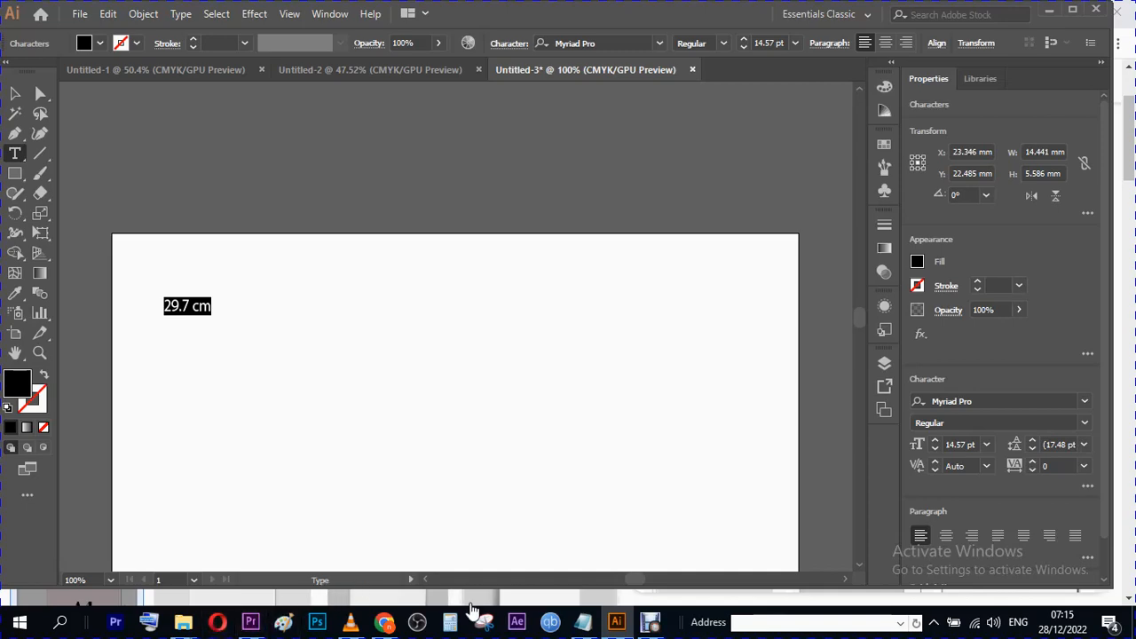
- Switch to Chrome, look through the open Gmail, YouTube and A4 paper search pages, and return to Illustrator
left_click(385, 624)
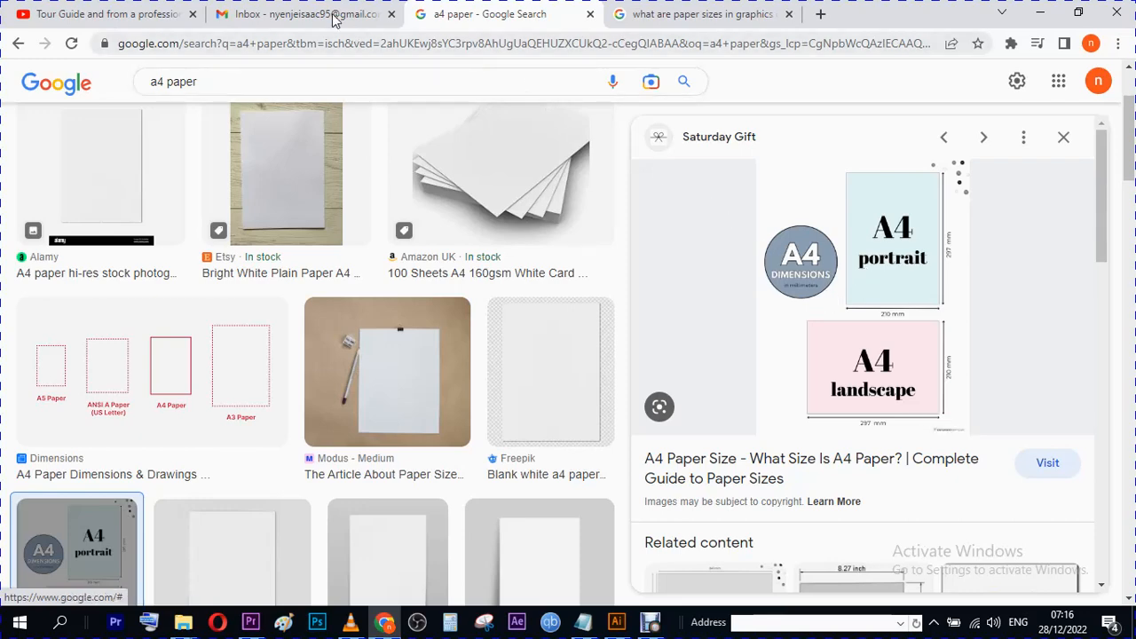
left_click(290, 9)
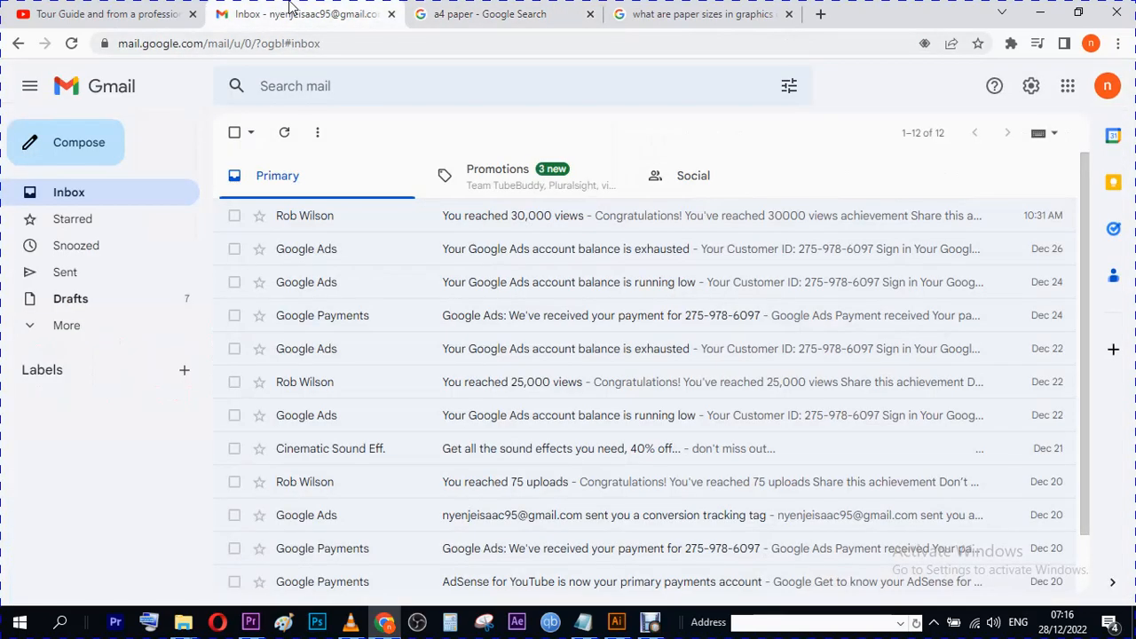
left_click(69, 13)
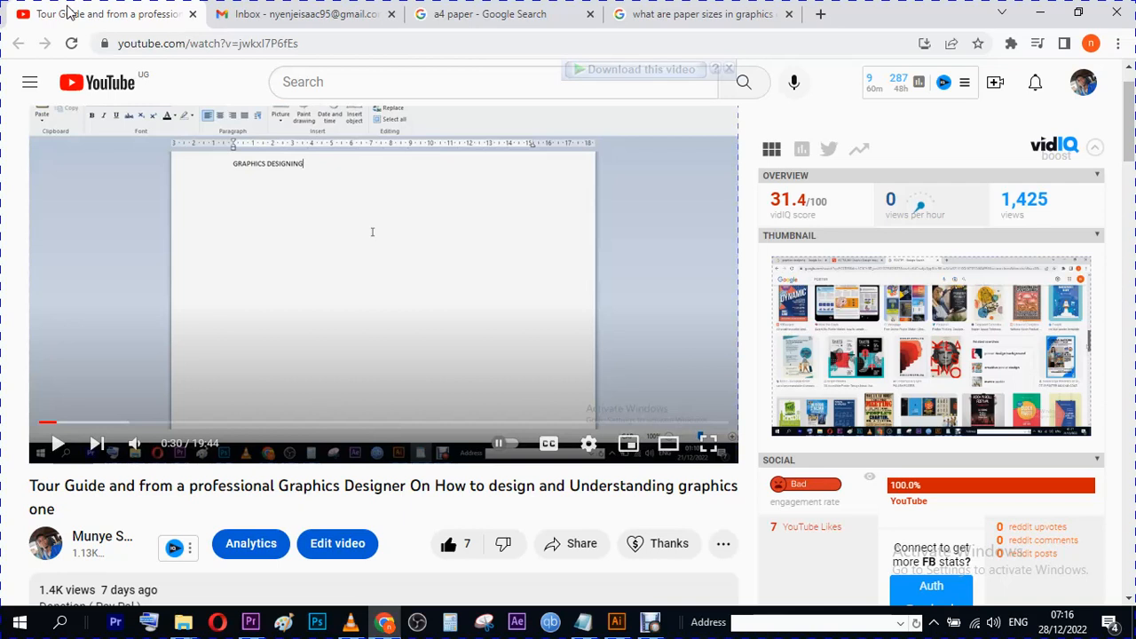
left_click(451, 15)
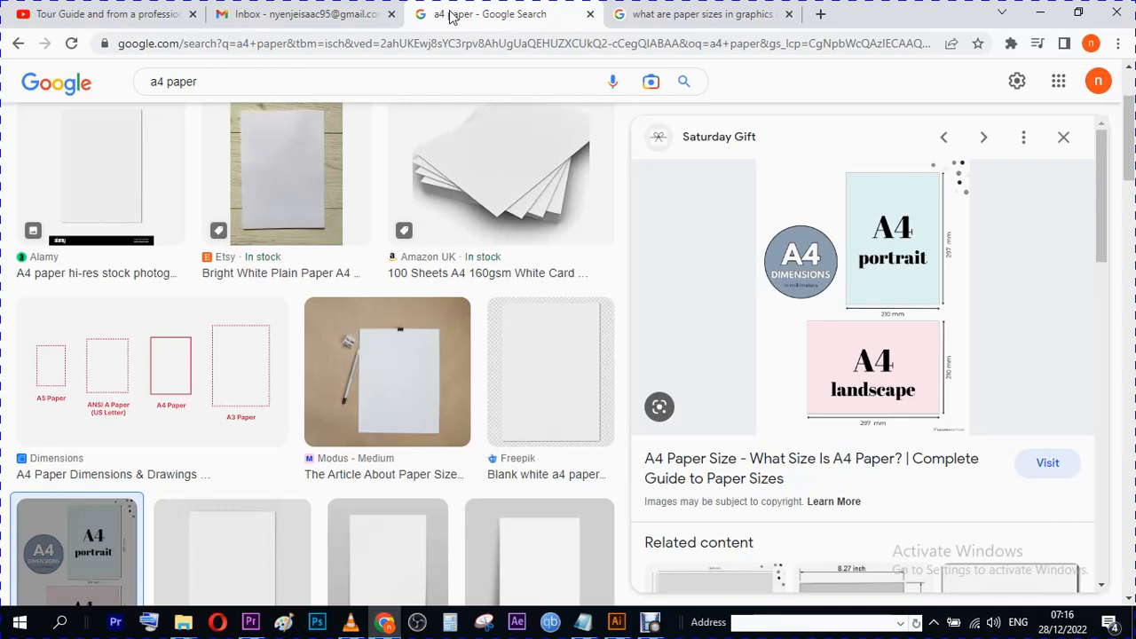
left_click(619, 622)
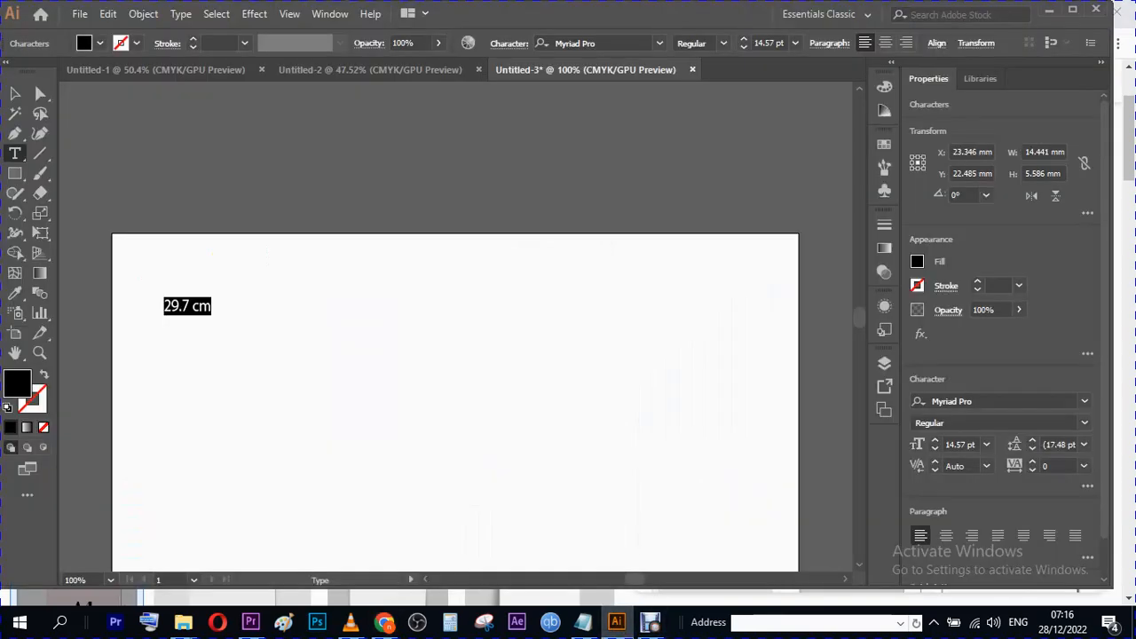
- Replace the text of the upper-left label with "A0, A1, A2, A3, A4, A5, A6, A7,A8" and deselect it
left_click(198, 306)
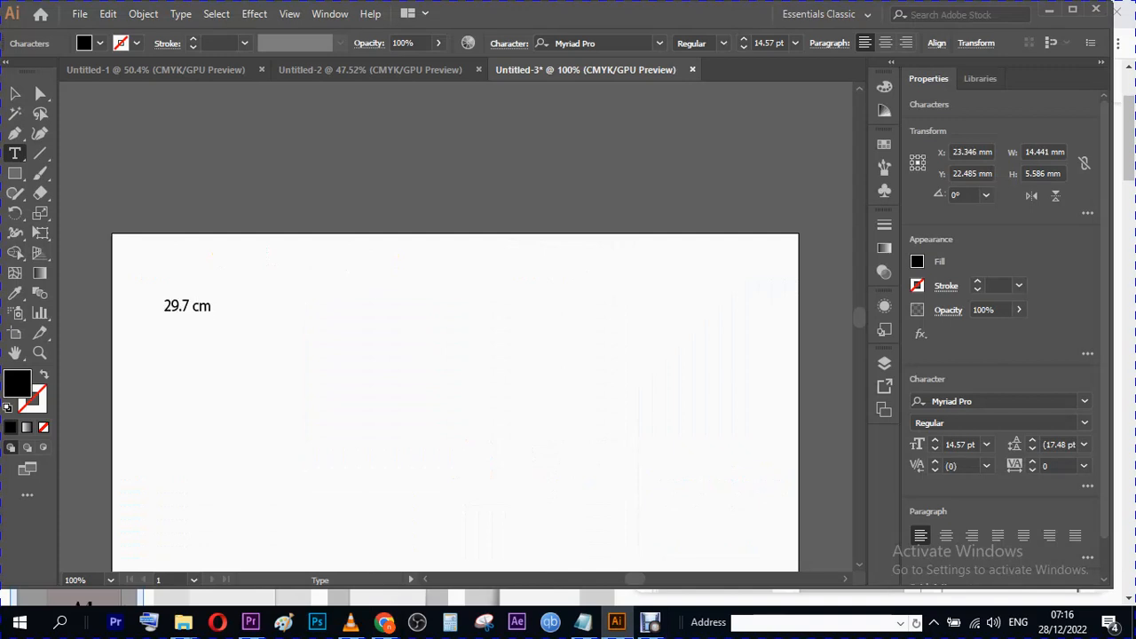
triple_click(198, 307)
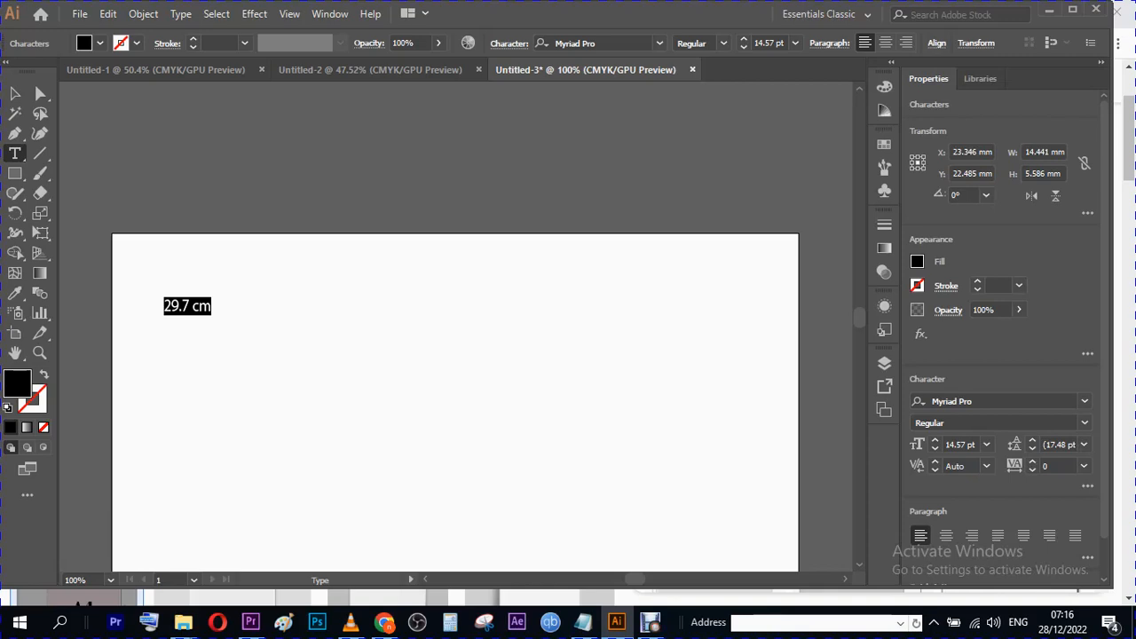
type("A0")
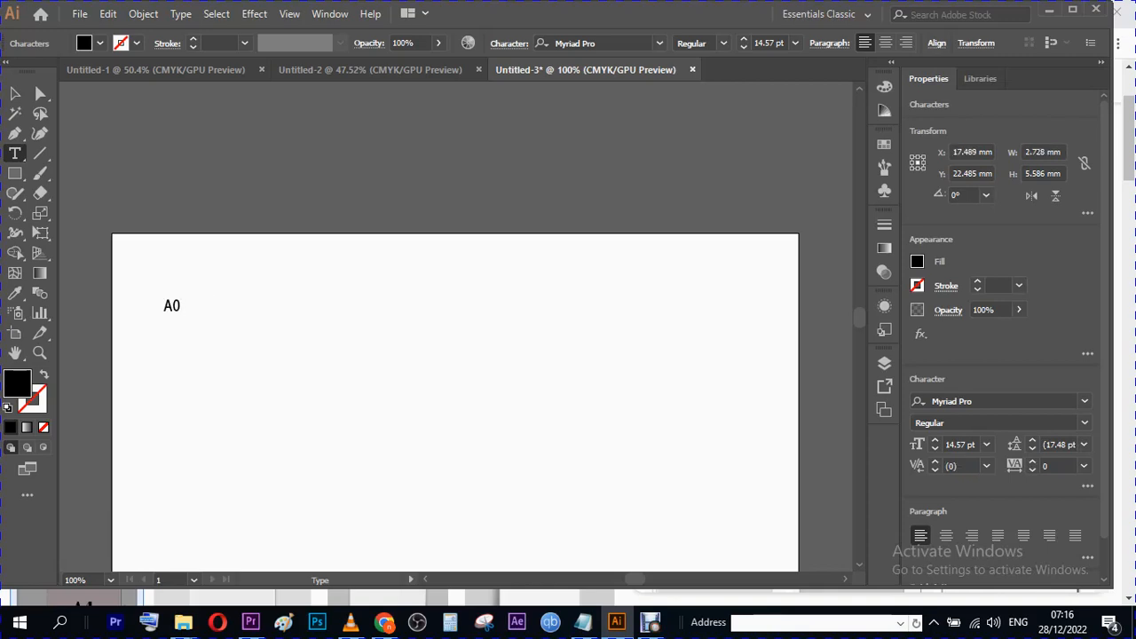
key("BackSpace")
type("0, A1, A2, A3,")
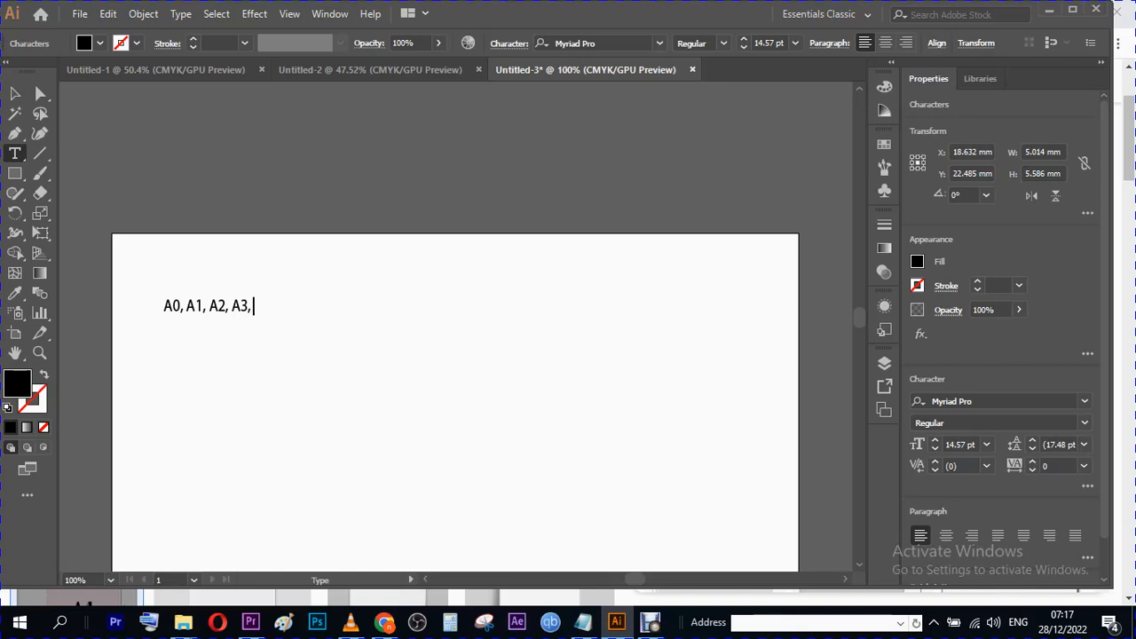
type(" A4,")
type("A5, A6")
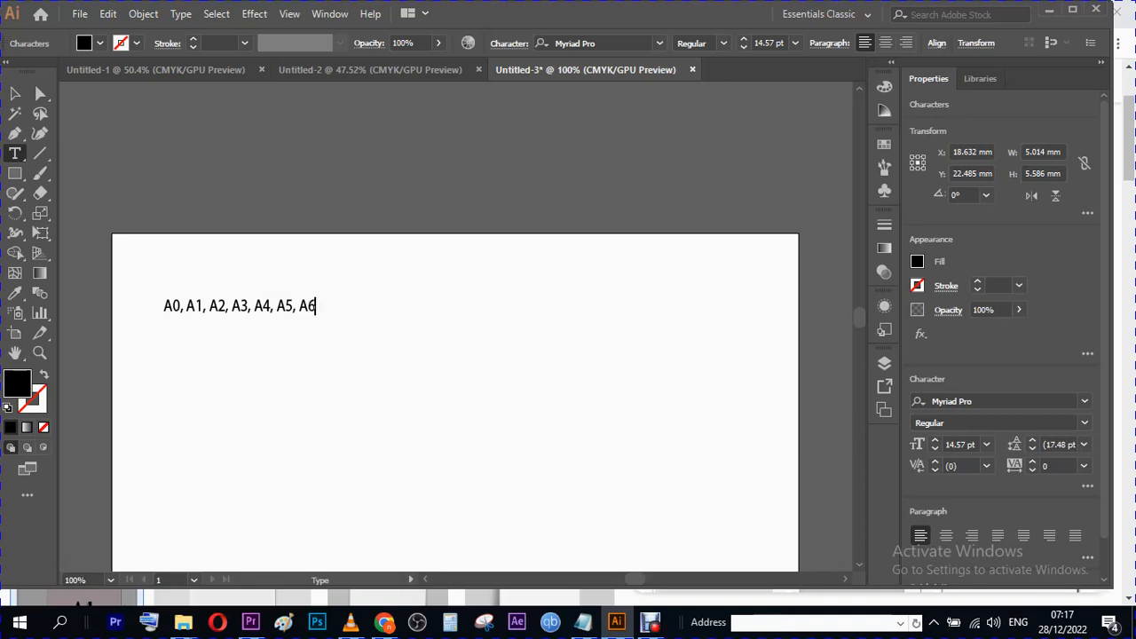
type(", A7,A8")
key("Escape")
key("ctrl+0")
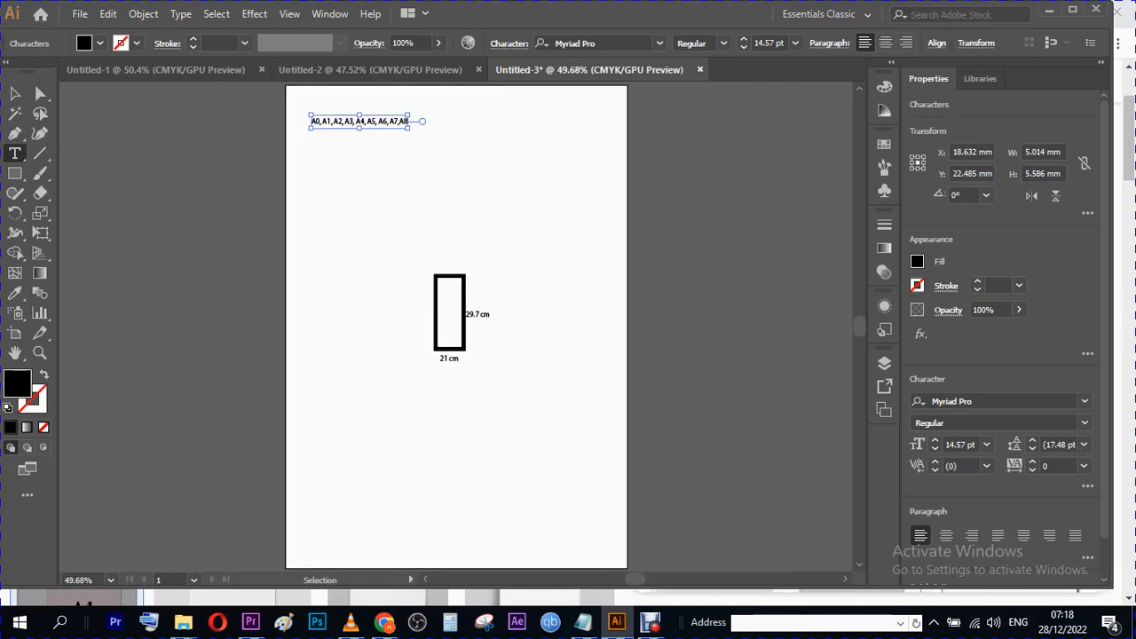
key("ctrl+shift+a")
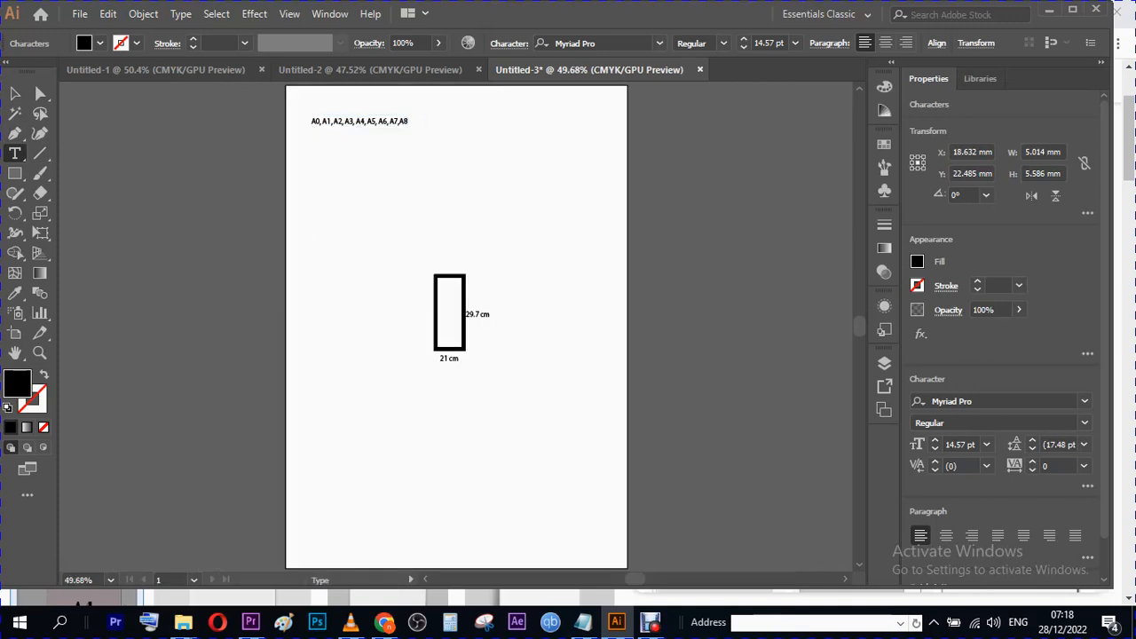
- Place two copies of the rectangle's 29.7 cm label at its height, one near each side edge of the artboard
left_click(27, 98)
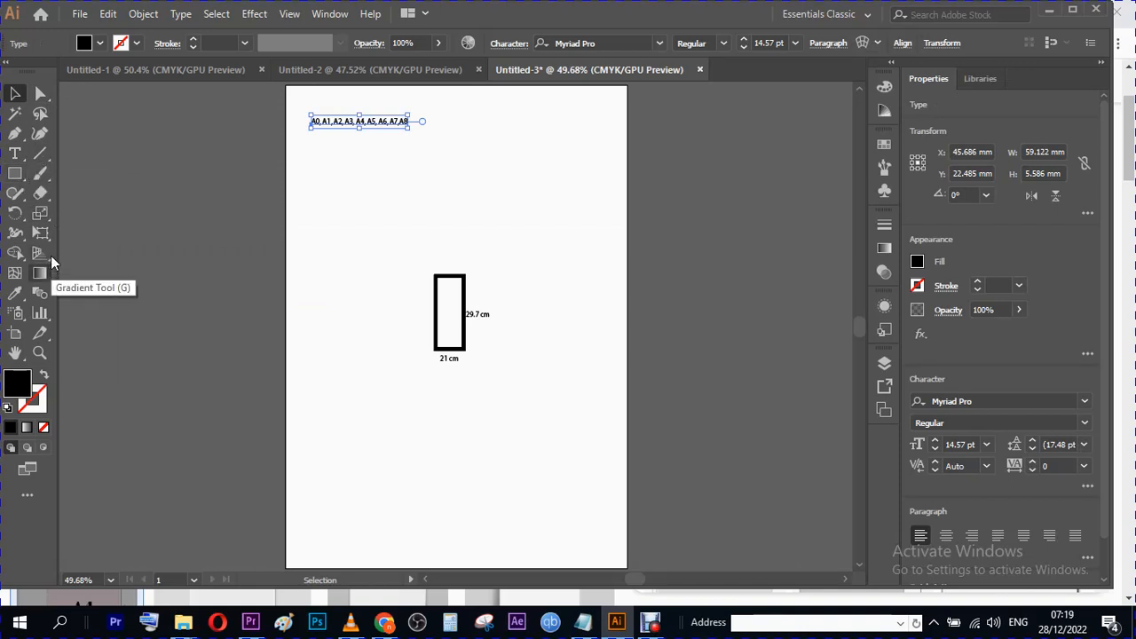
left_click(40, 173)
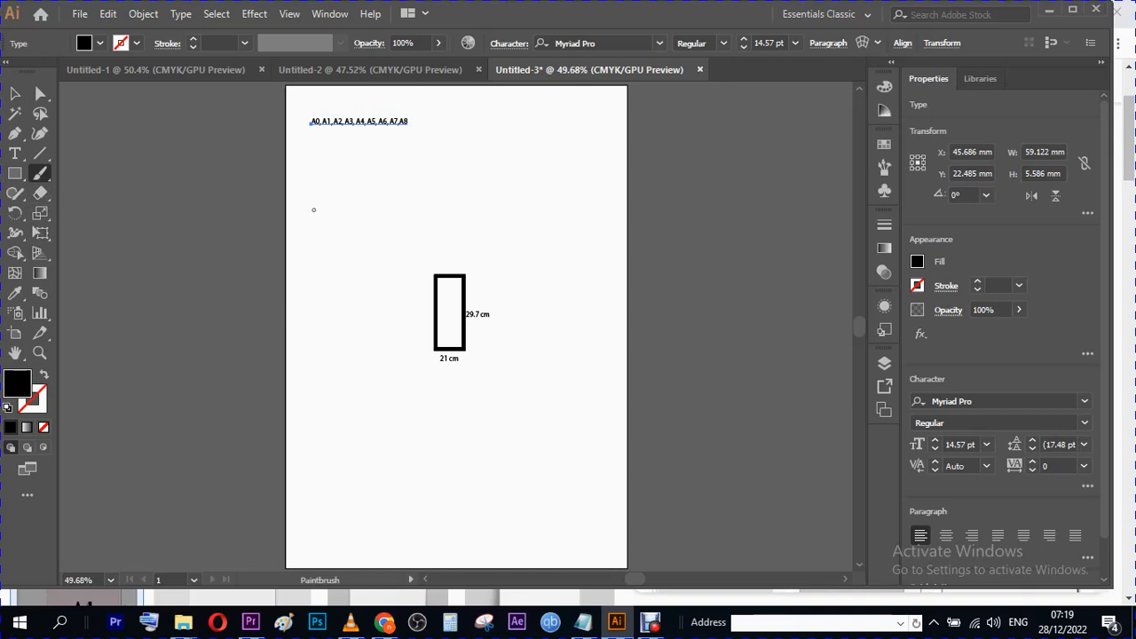
left_click(20, 94)
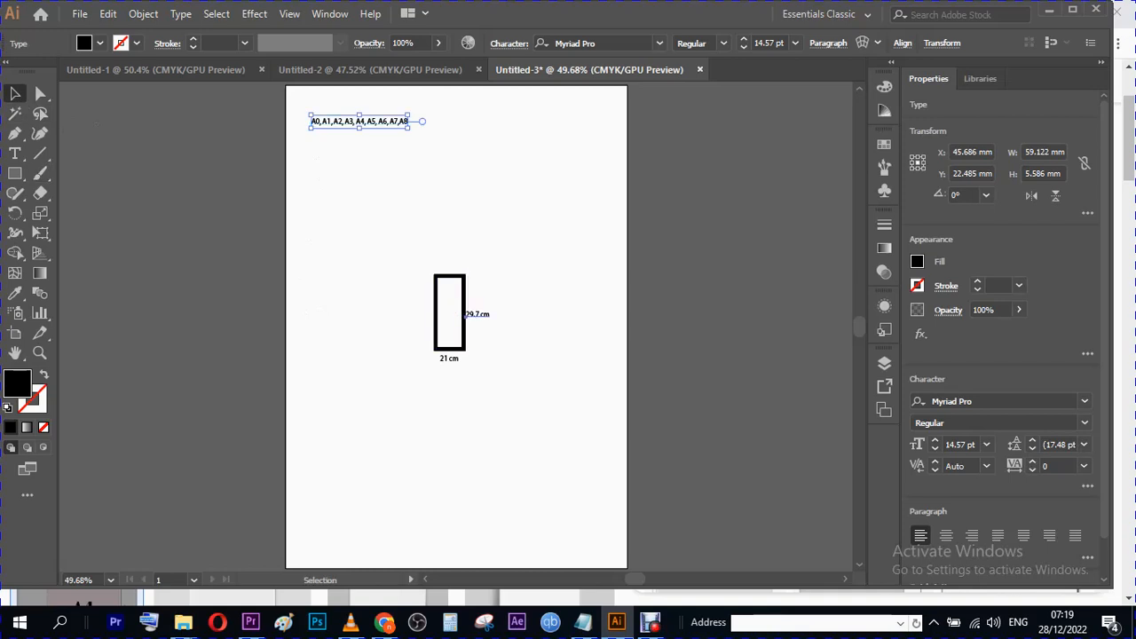
left_click_drag(463, 315, 552, 313)
left_click_drag(614, 307, 630, 311)
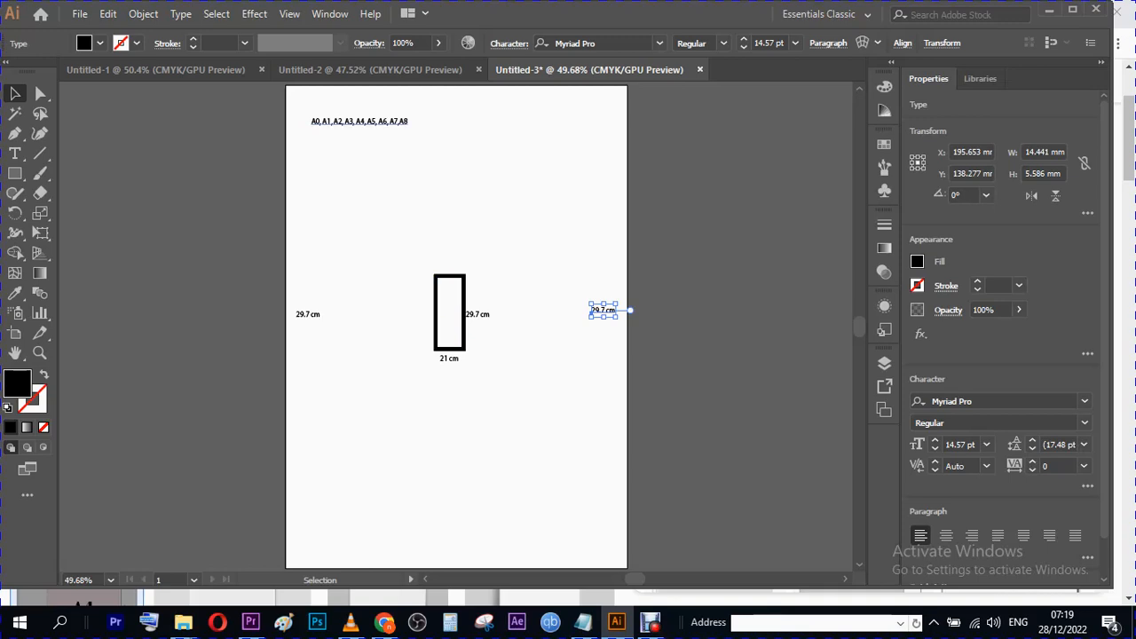
- Replace the text of the label copy near the artboard's left edge with "A0"
left_click(15, 153)
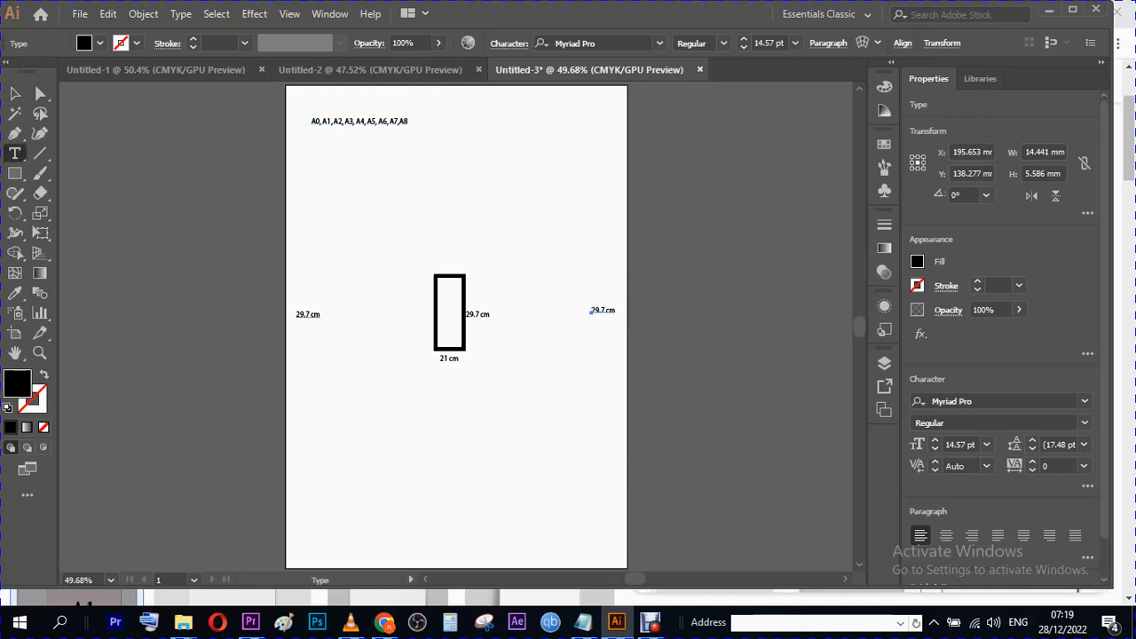
left_click(309, 314)
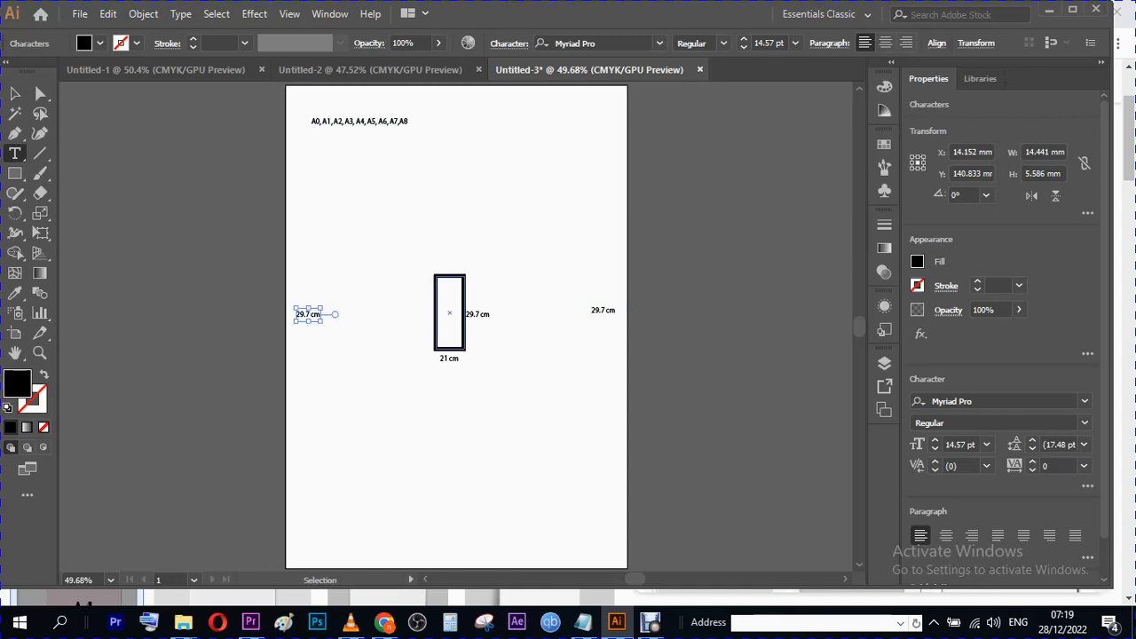
key("ctrl+a")
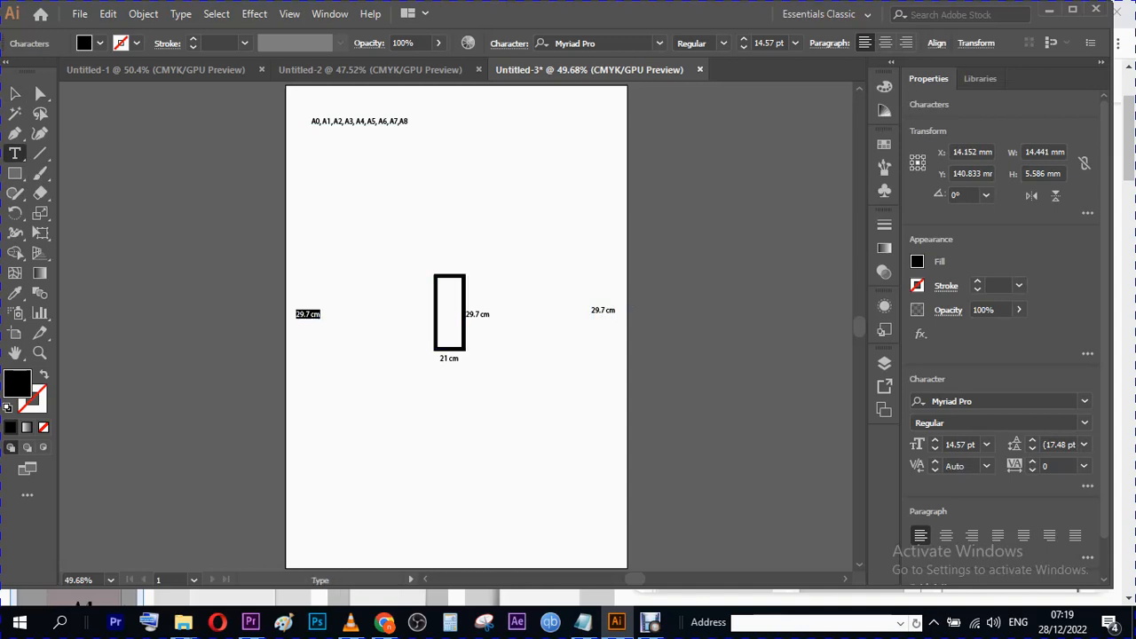
type("a0")
key("BackSpace")
key("BackSpace")
type("A0")
- Replace the text of the label copy near the artboard's right edge with "A8" and finish text editing
left_click(605, 310)
key("ctrl+a")
type("A")
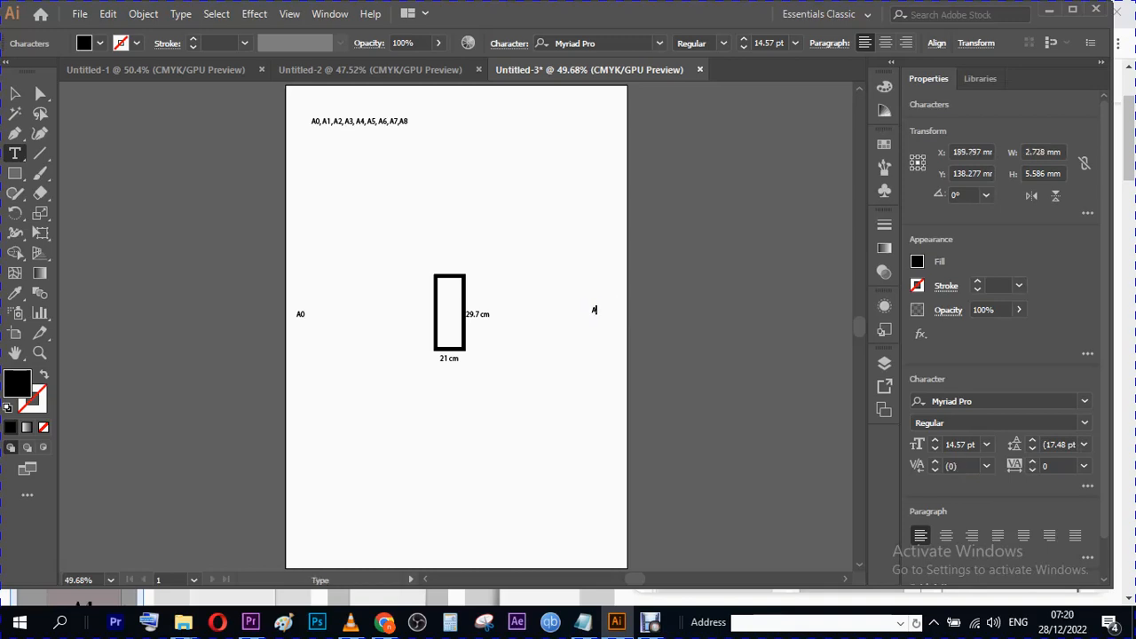
type("4")
key("Escape")
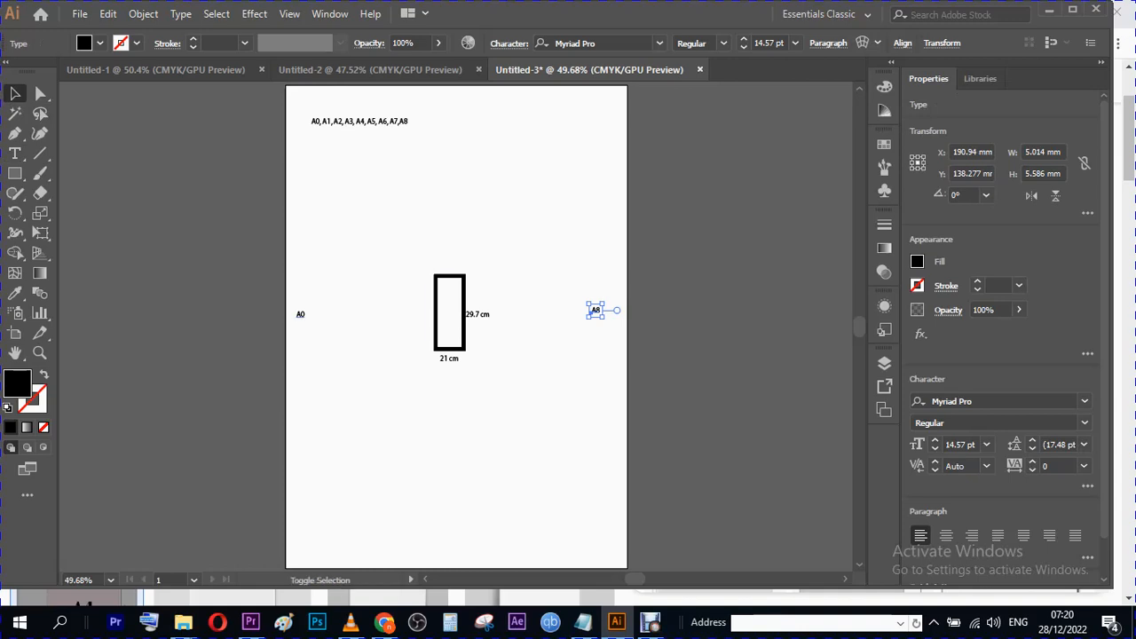
- Scale the A0 and A8 labels up together to about 207 × 9 mm overall, and deselect them
left_click(300, 314, "shift")
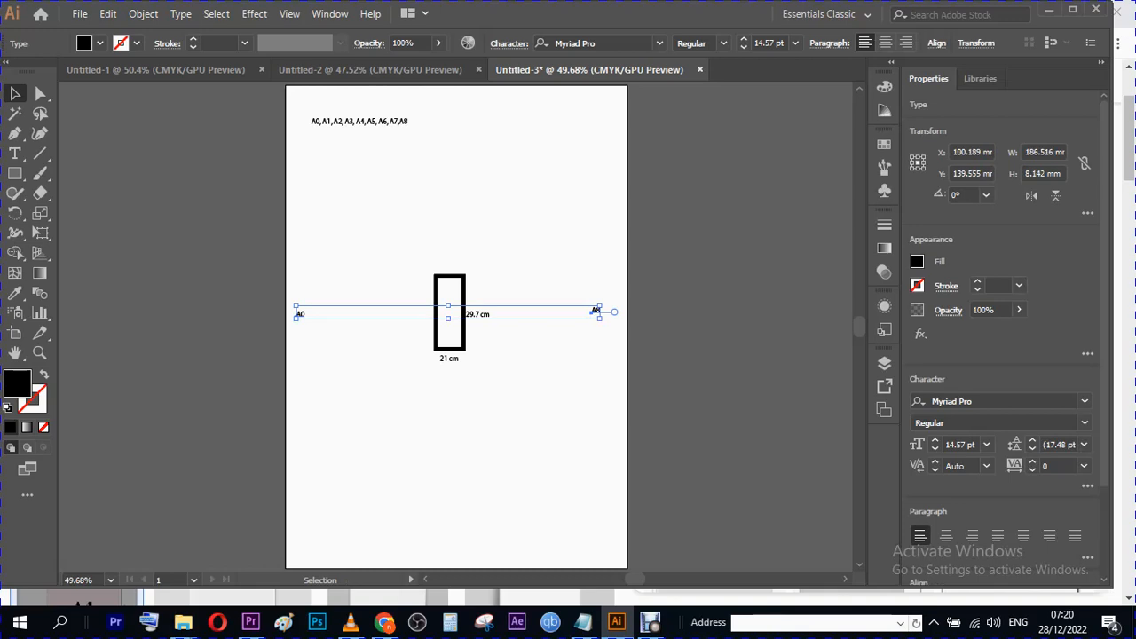
left_click_drag(599, 307, 629, 311)
key("ctrl+shift+a")
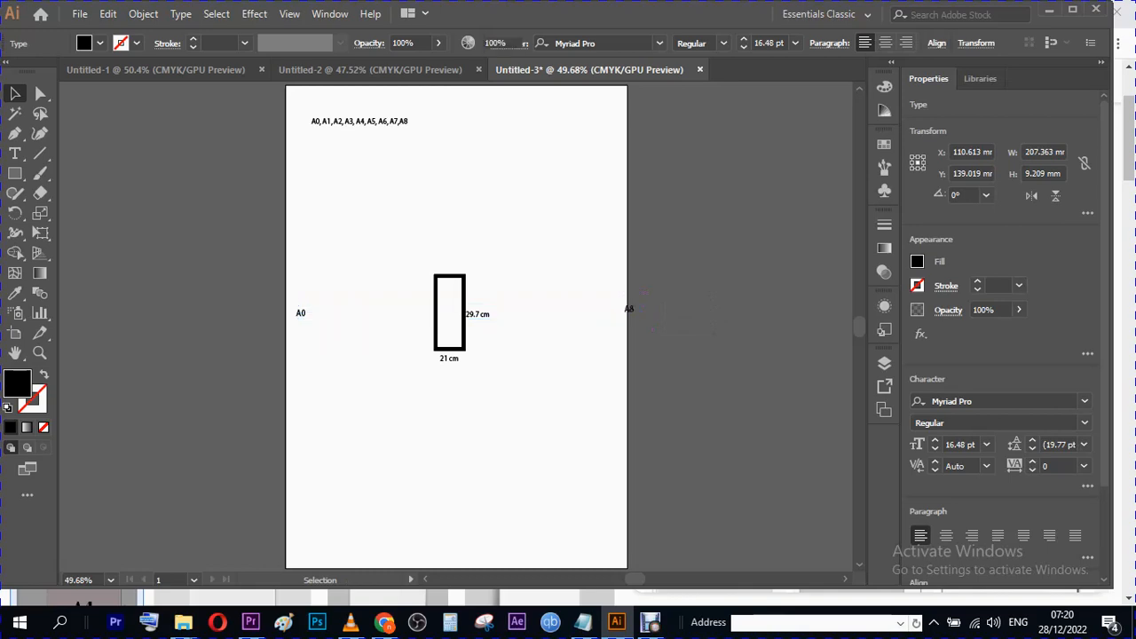
- Enlarge the A0 label to about 10.5 × 11.5 mm, then enlarge the A8 label, bringing it inside the artboard edge, and deselect
left_click(300, 314)
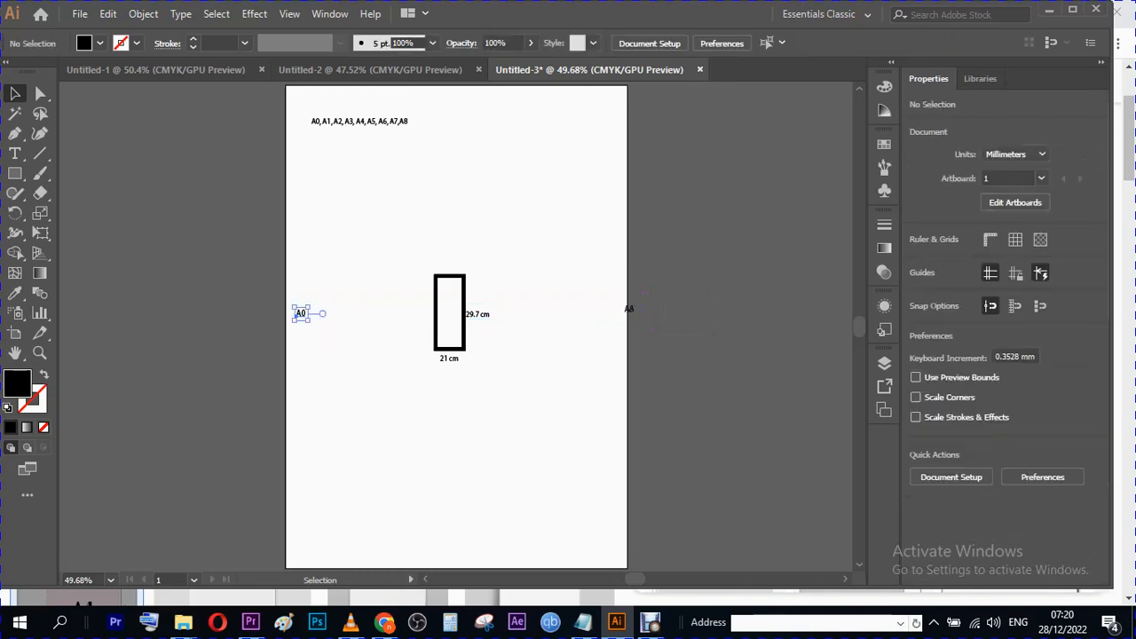
left_click_drag(307, 320, 315, 329)
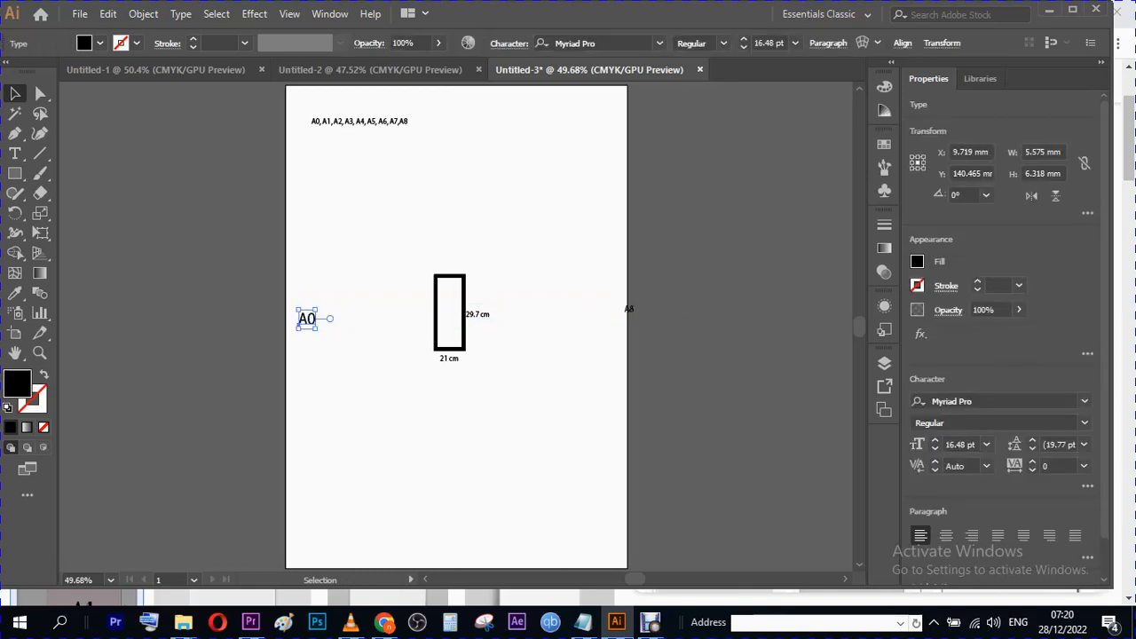
left_click(629, 308)
left_click_drag(622, 316, 602, 314)
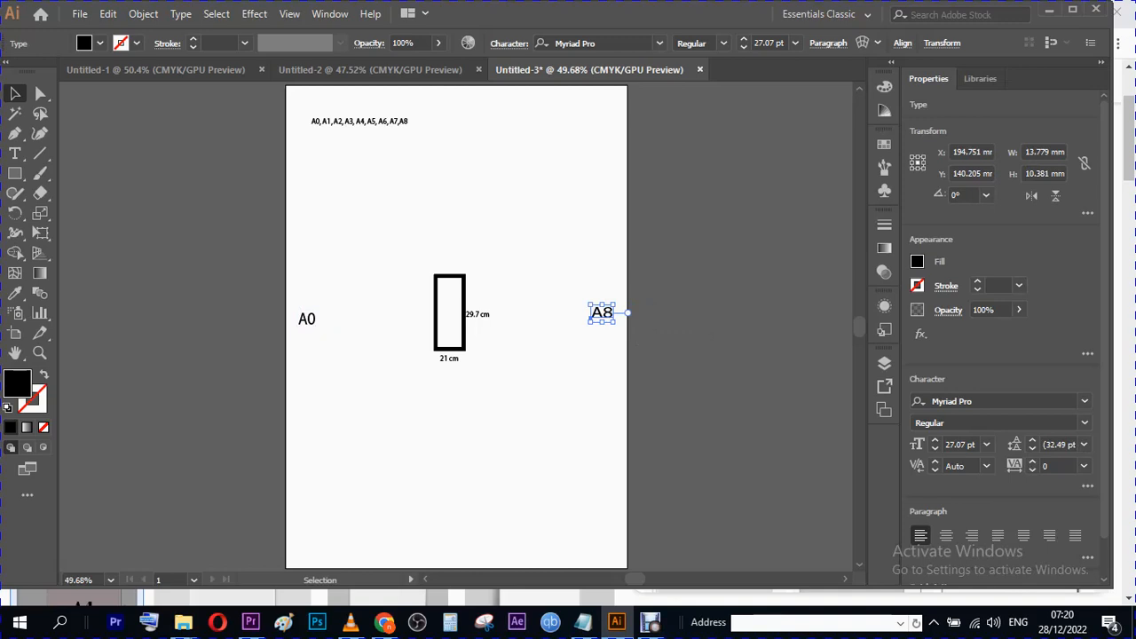
mouse_move(602, 323)
left_mouse_down()
mouse_move(602, 334)
mouse_move(596, 317)
left_mouse_up()
left_click(683, 355)
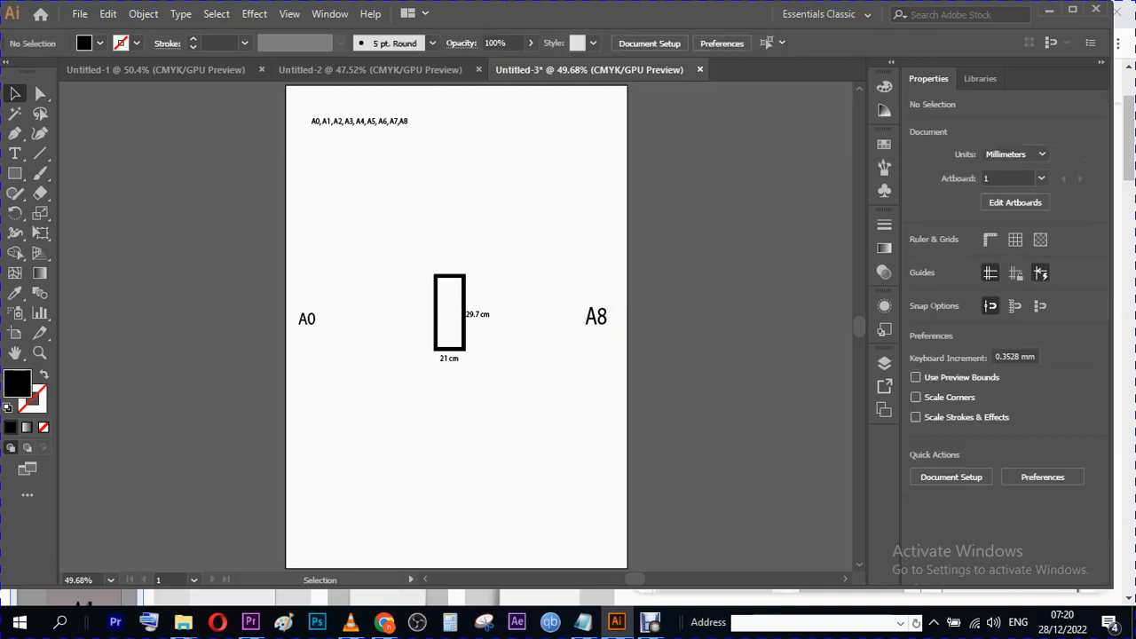
- Paint an arrow with the Paintbrush from the rectangle's near side towards the A0 label, with its head at A0
left_click(40, 174)
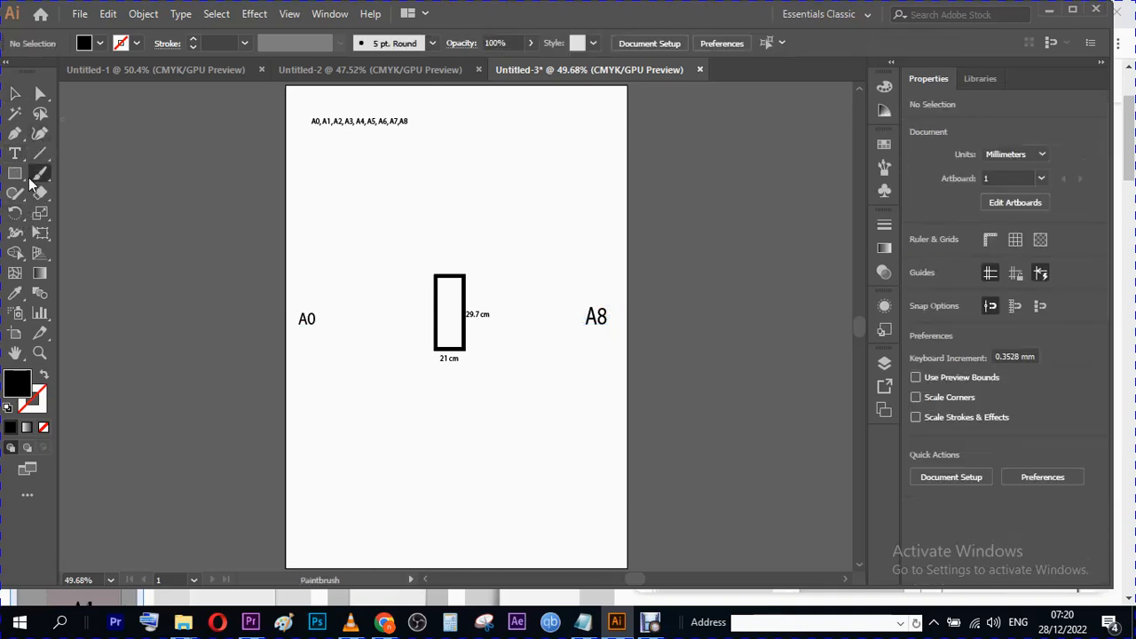
left_click_drag(334, 315, 424, 315)
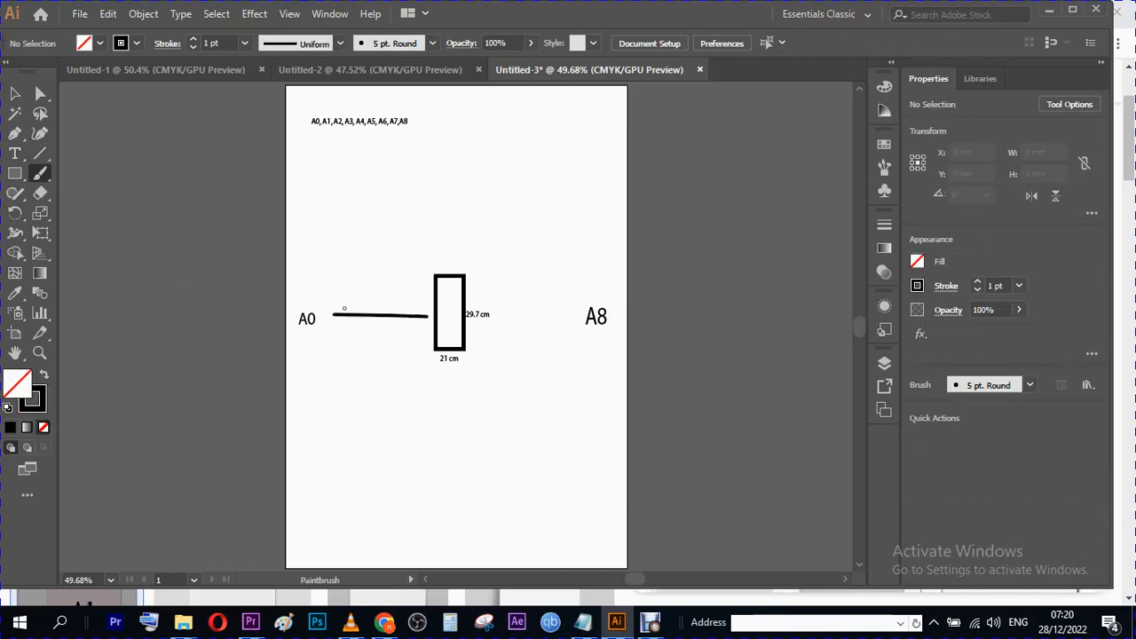
mouse_move(346, 301)
left_mouse_down()
mouse_move(332, 316)
mouse_move(357, 336)
left_mouse_up()
- Place a copy of the A0 label above the painted arrow, near the rectangle's upper corner
left_click(34, 155)
left_click(23, 157)
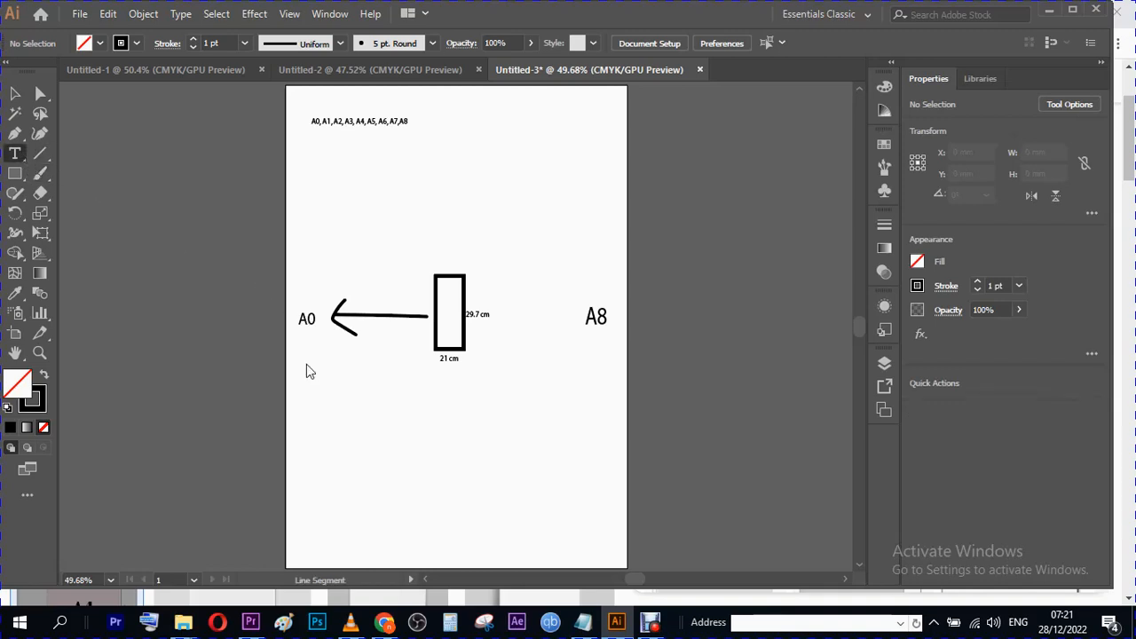
left_click(308, 320)
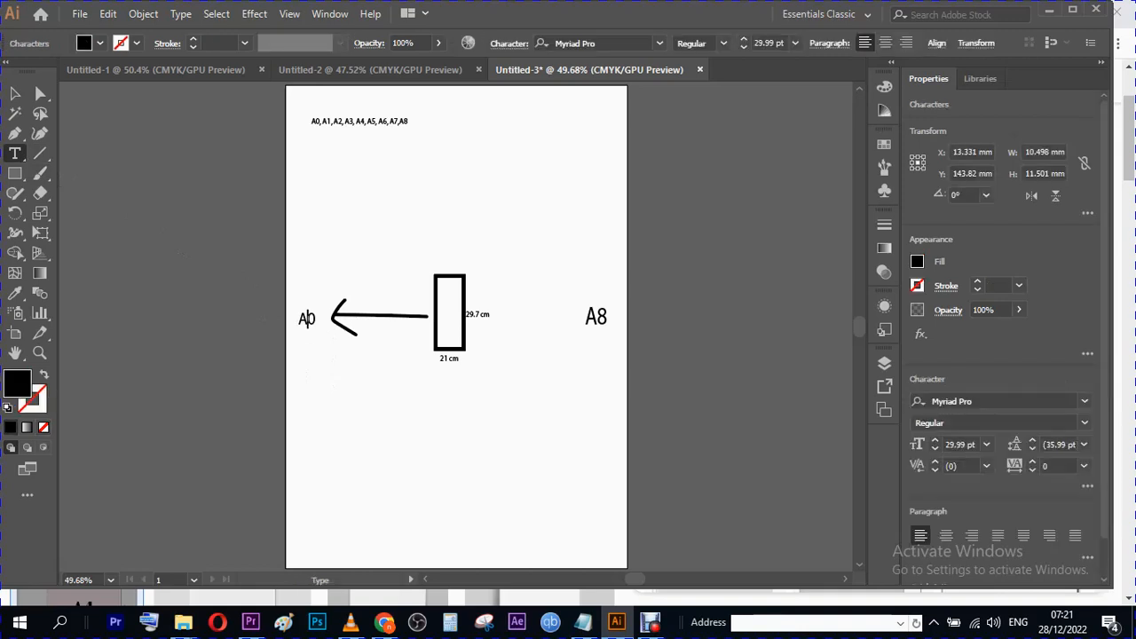
left_click(15, 94)
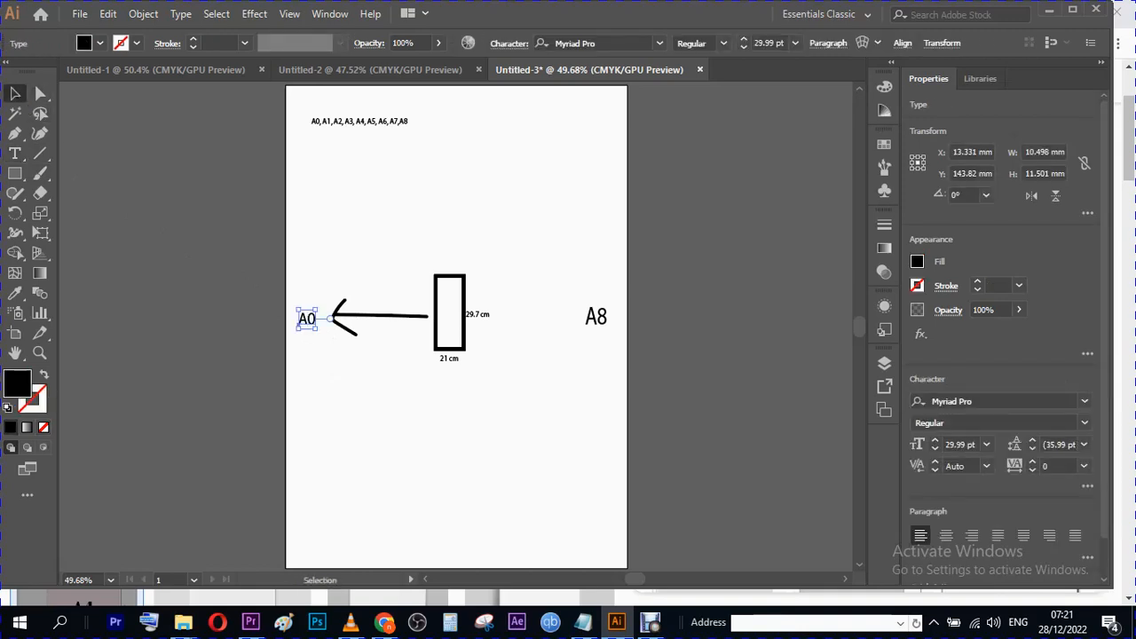
left_click_drag(306, 320, 382, 257)
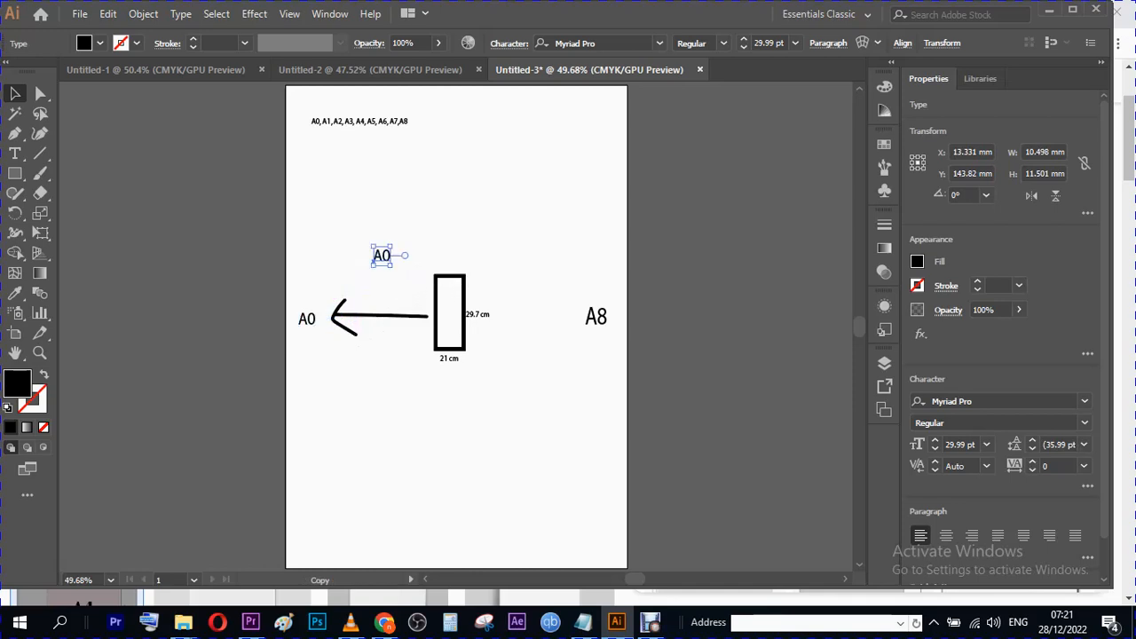
- Replace the text of the copied A0 label with "increse" and move it down to just above the arrow
left_click(15, 153)
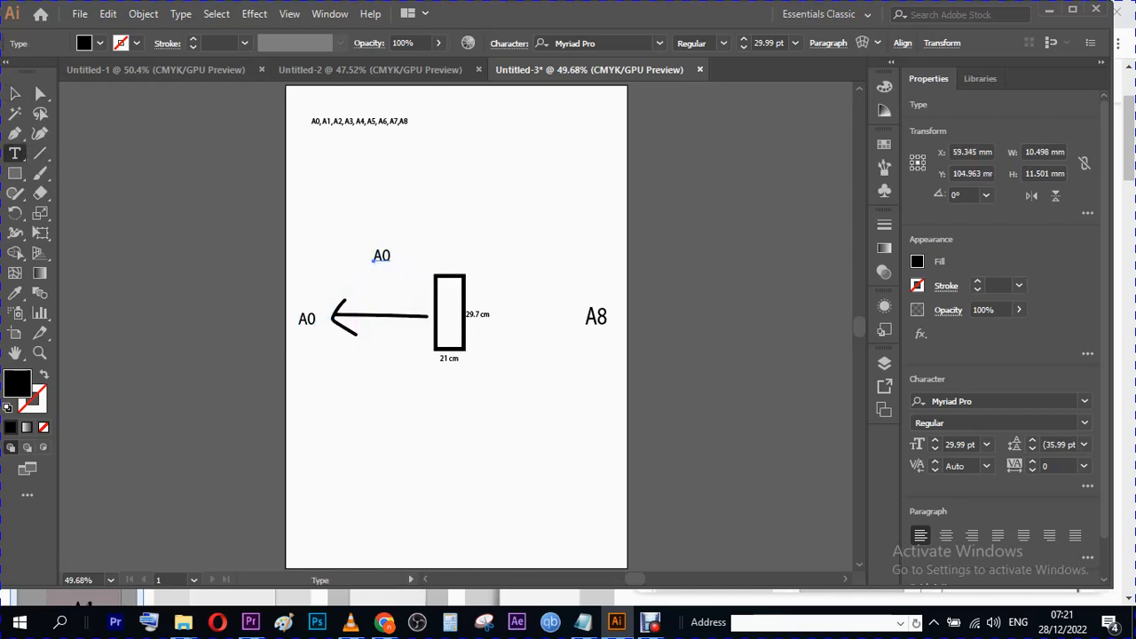
left_click(389, 257)
key("BackSpace")
key("BackSpace")
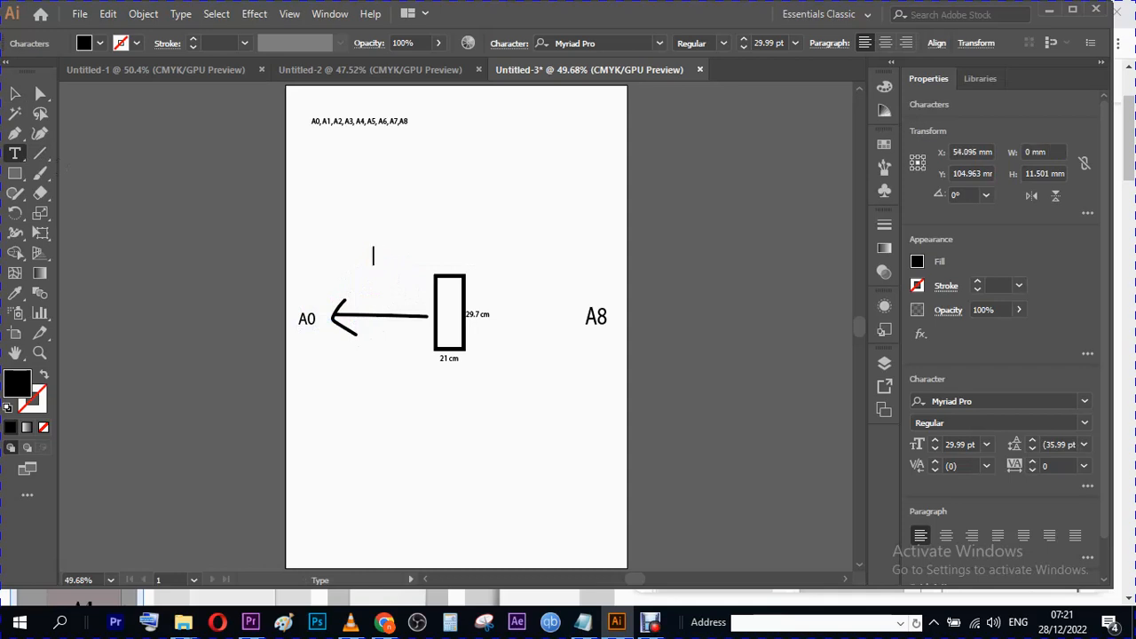
type("Th")
type("e")
key("BackSpace")
key("BackSpace")
key("BackSpace")
key("BackSpace")
type("increse")
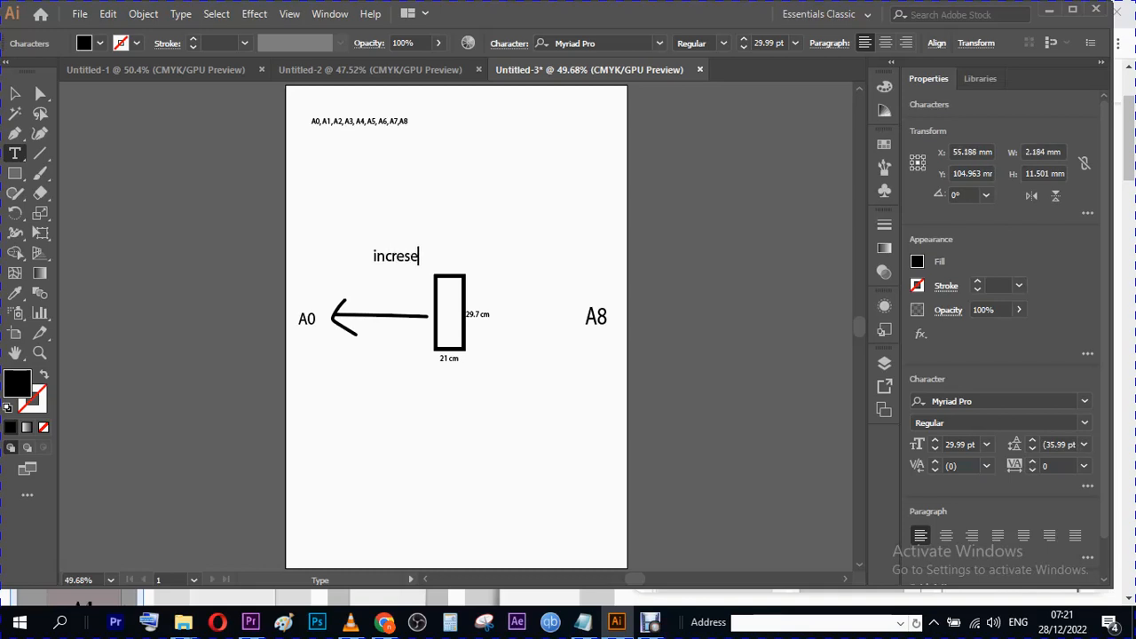
left_click(14, 94)
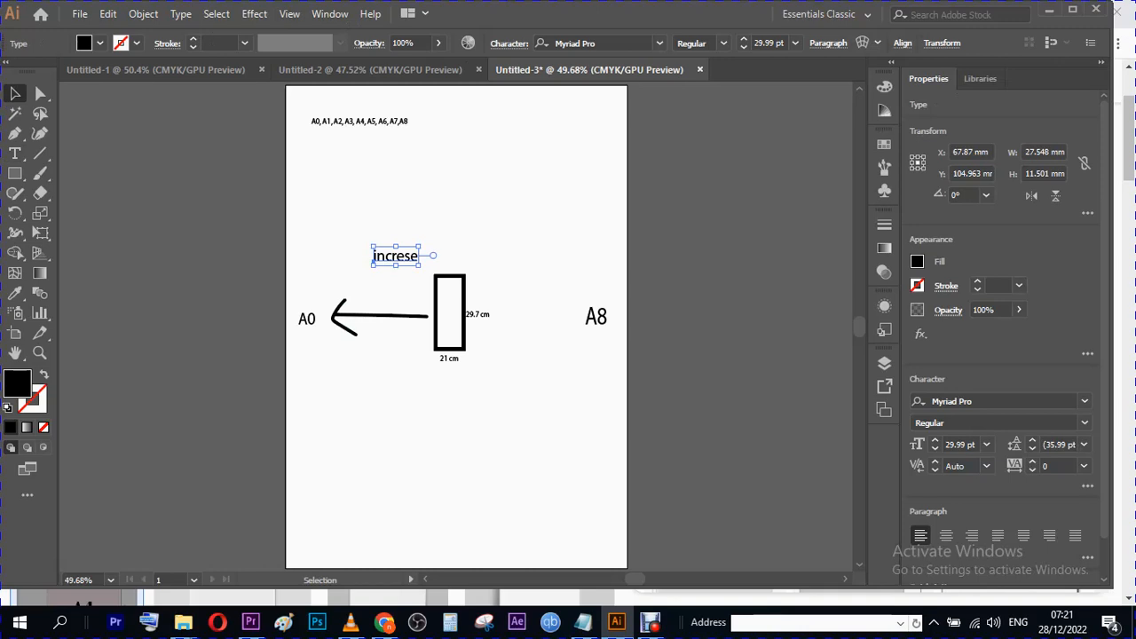
left_click_drag(396, 257, 387, 290)
- Enlarge the A0 to A8 series text at the head of the artboard to about 183 × 23 mm
left_click(359, 122)
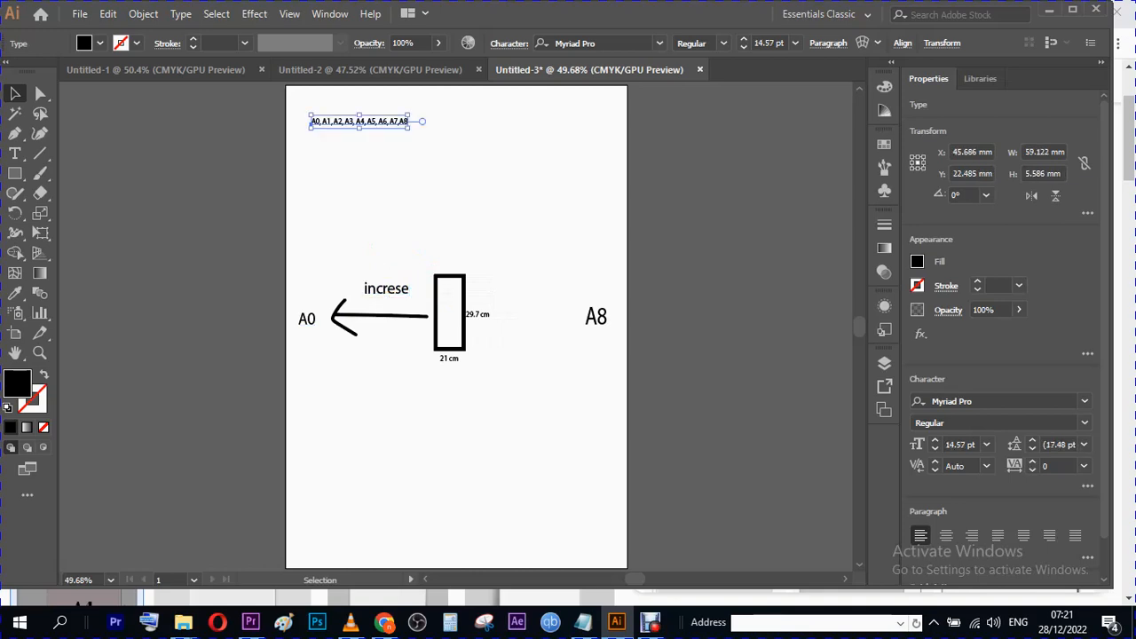
left_click_drag(409, 129, 597, 187)
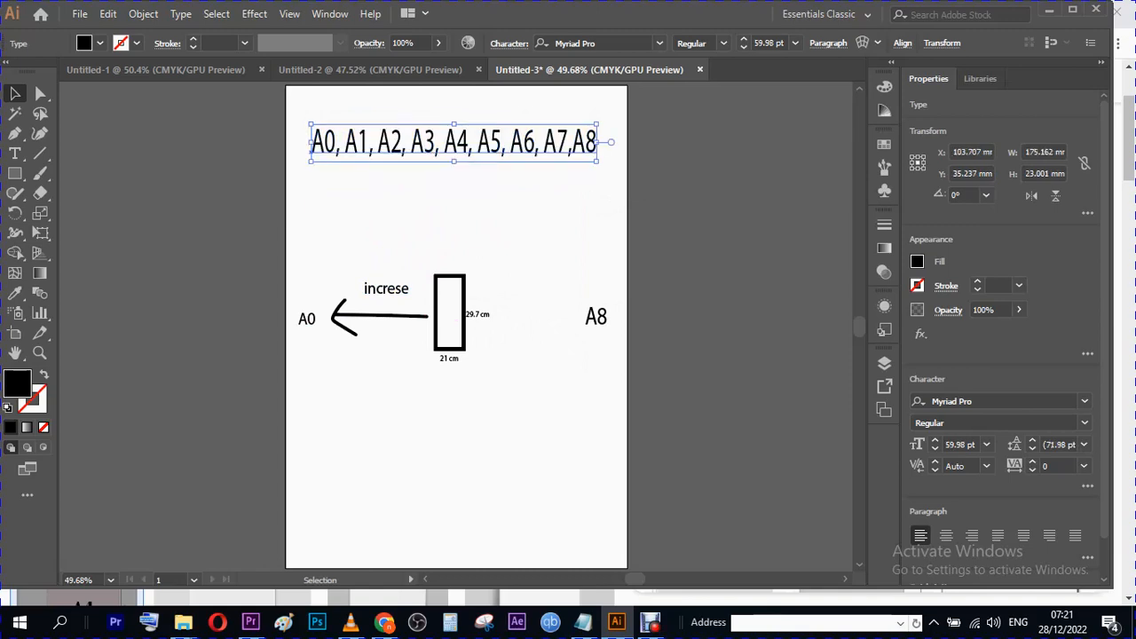
left_click_drag(310, 142, 298, 142)
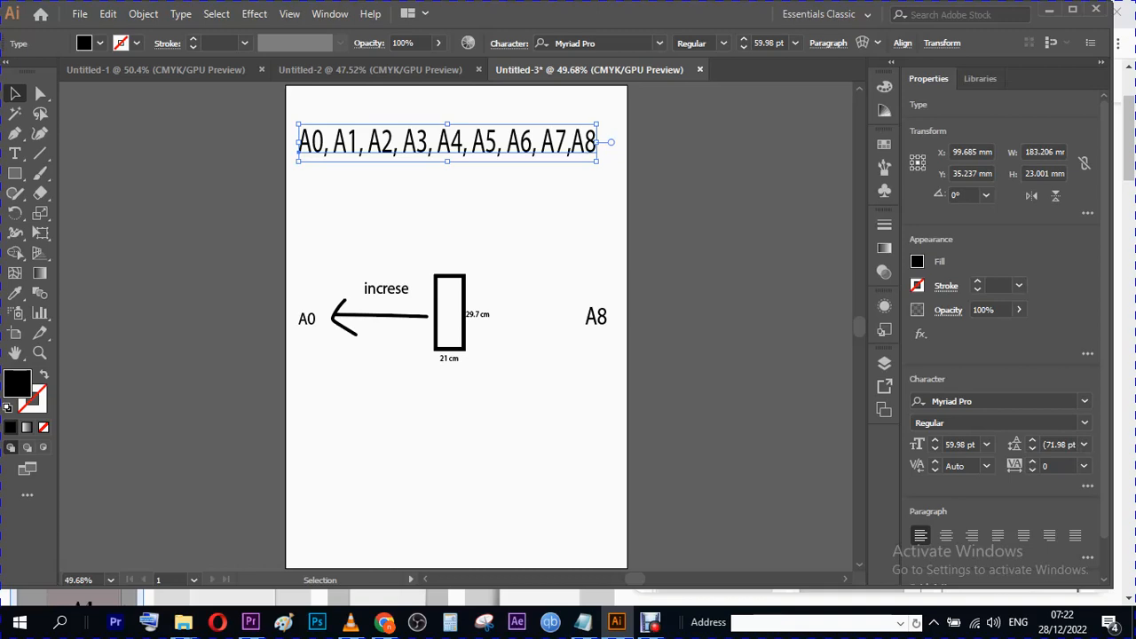
- Paint an arrow with the Paintbrush from the rectangle's 29.7 cm side towards the A8 label, with its head at A8
left_click(40, 174)
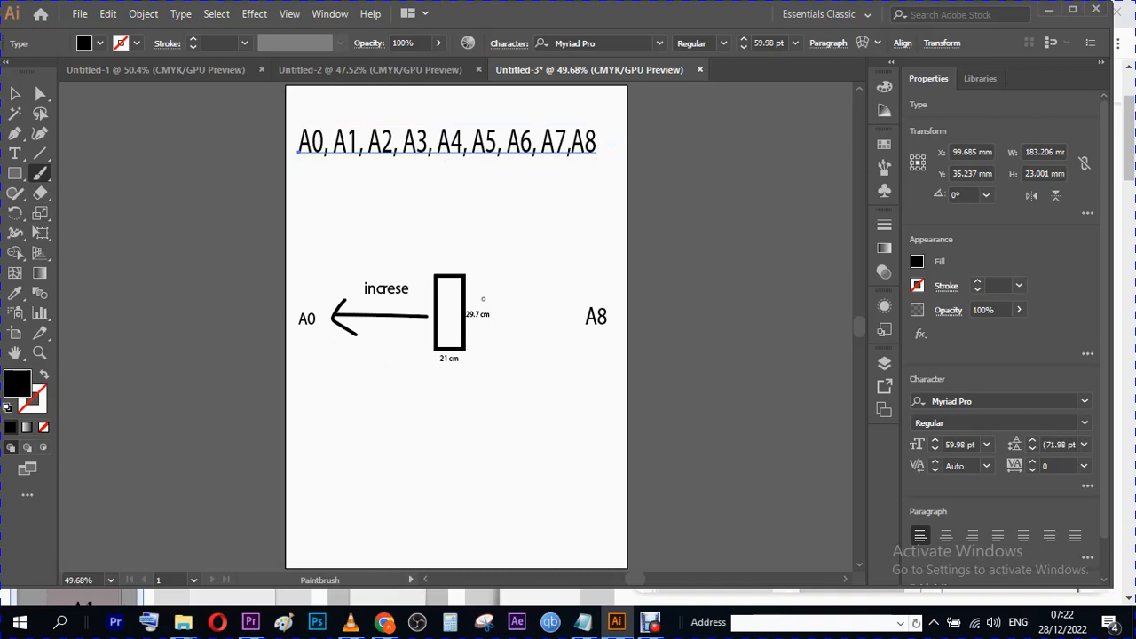
mouse_move(483, 301)
left_mouse_down()
mouse_move(582, 302)
mouse_move(551, 308)
mouse_move(566, 311)
mouse_move(582, 295)
left_mouse_up()
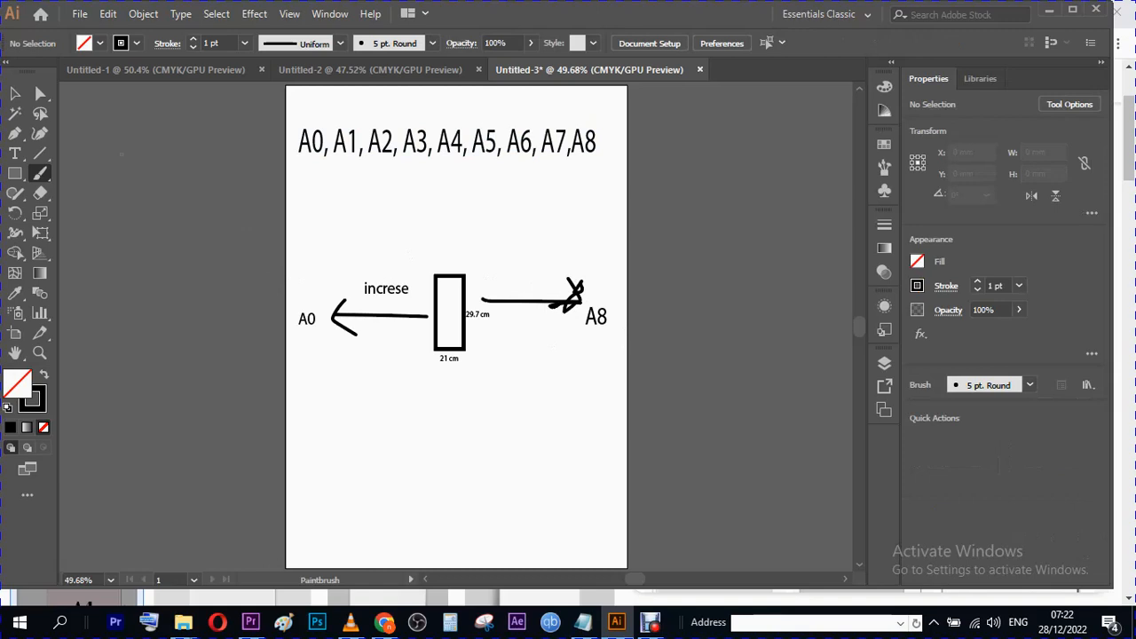
left_click(18, 95)
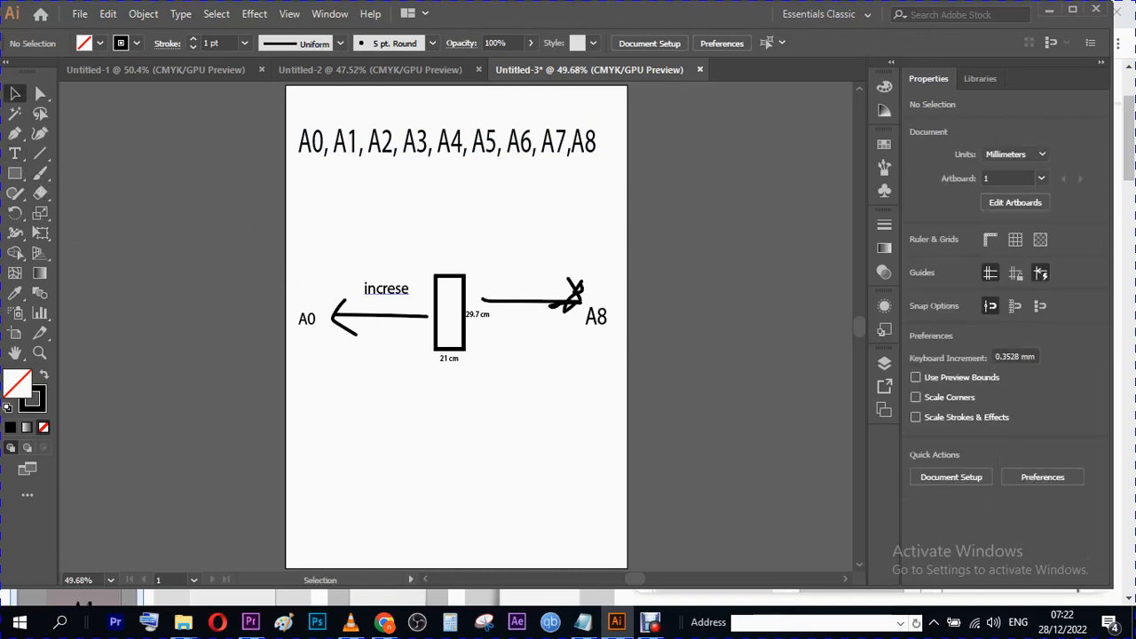
- Correct the spelling of the label above the A0 arrow to "increase"
left_click(14, 153)
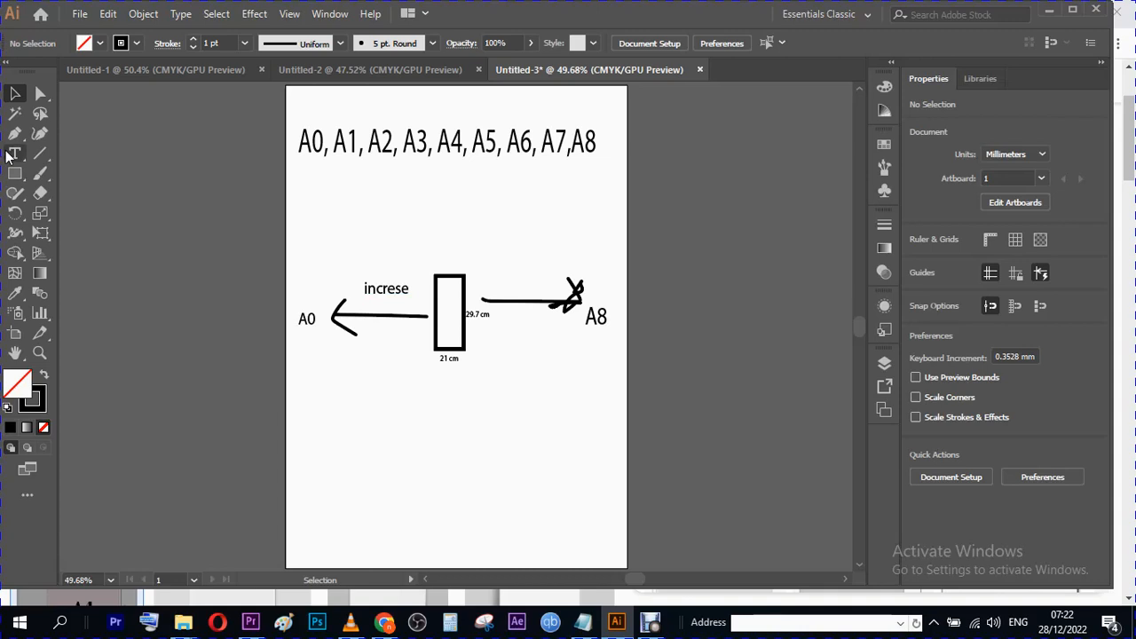
left_click(392, 289)
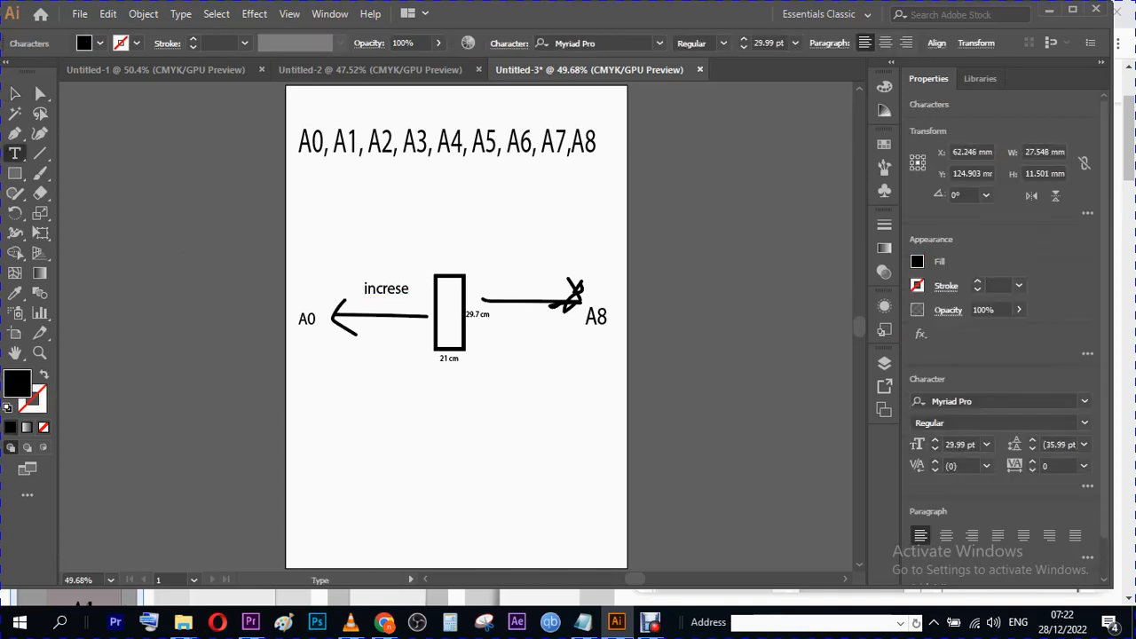
type("a")
left_click(14, 93)
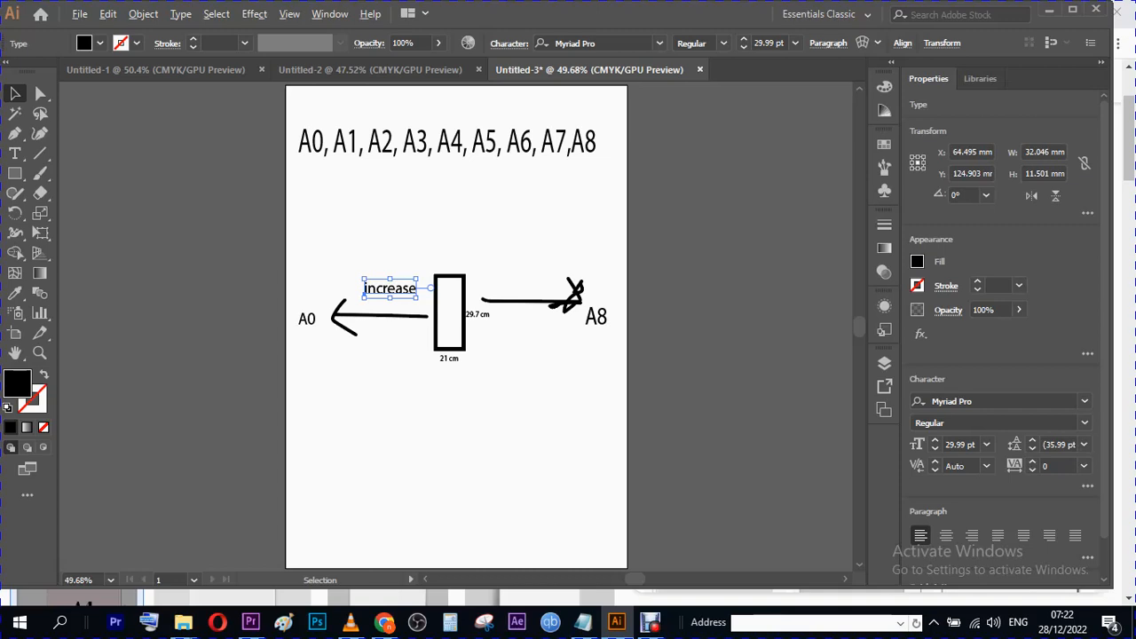
- Copy the increase label to just above the A8 arrow, replace the copy's text with "Decrease", and deselect it
left_click_drag(416, 286, 545, 280)
key("alt")
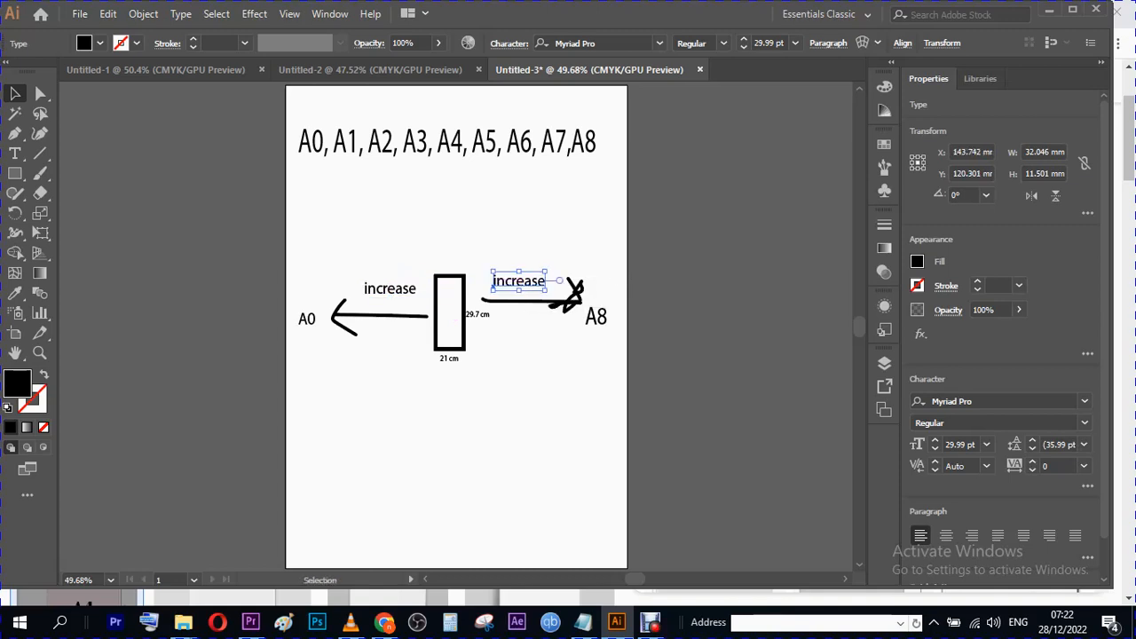
left_click(8, 151)
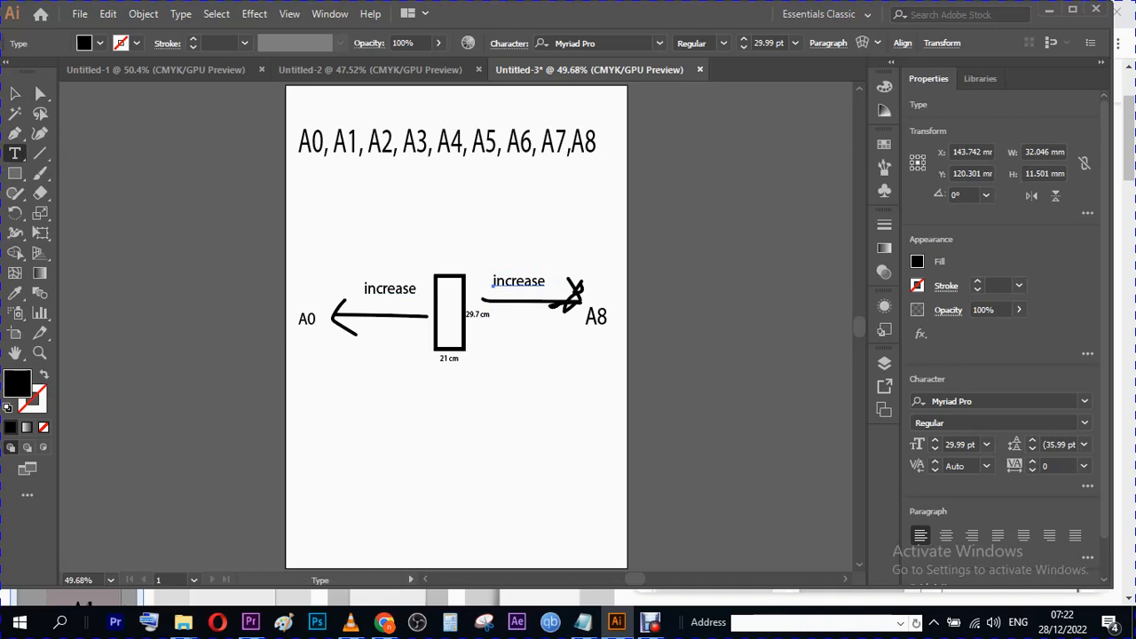
left_click(517, 282)
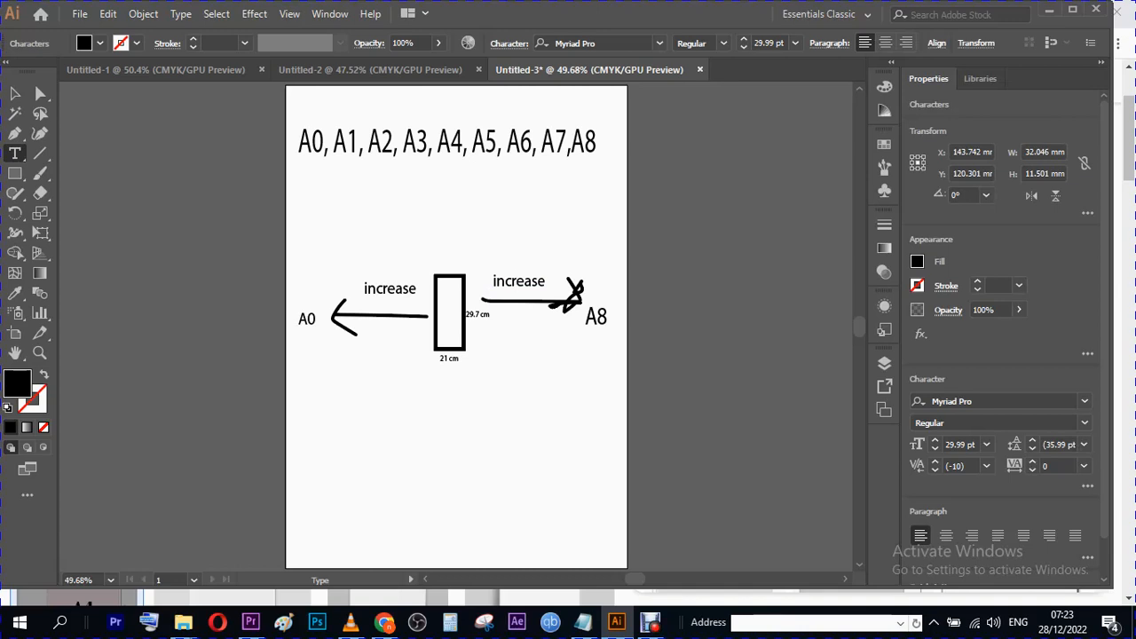
key("ctrl+a")
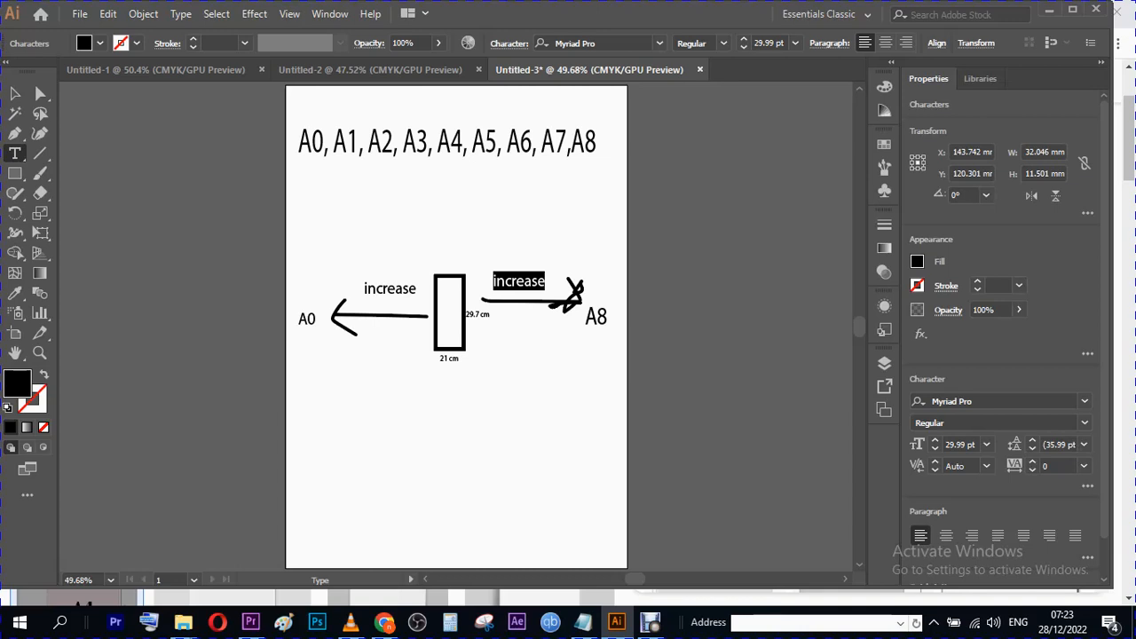
type("Decrease")
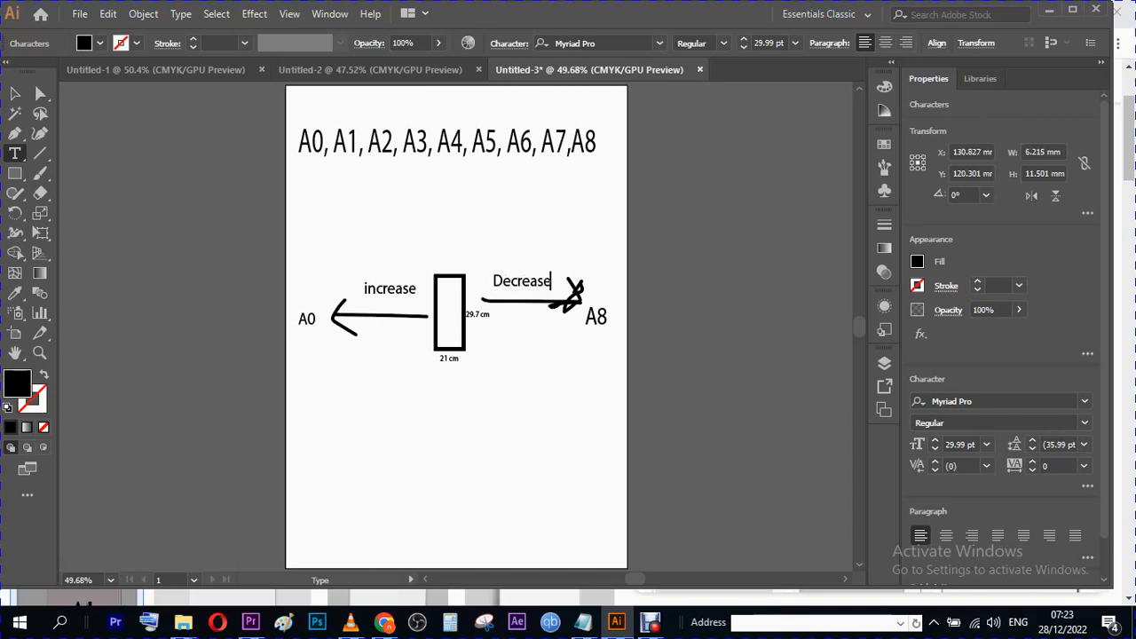
left_click(14, 93)
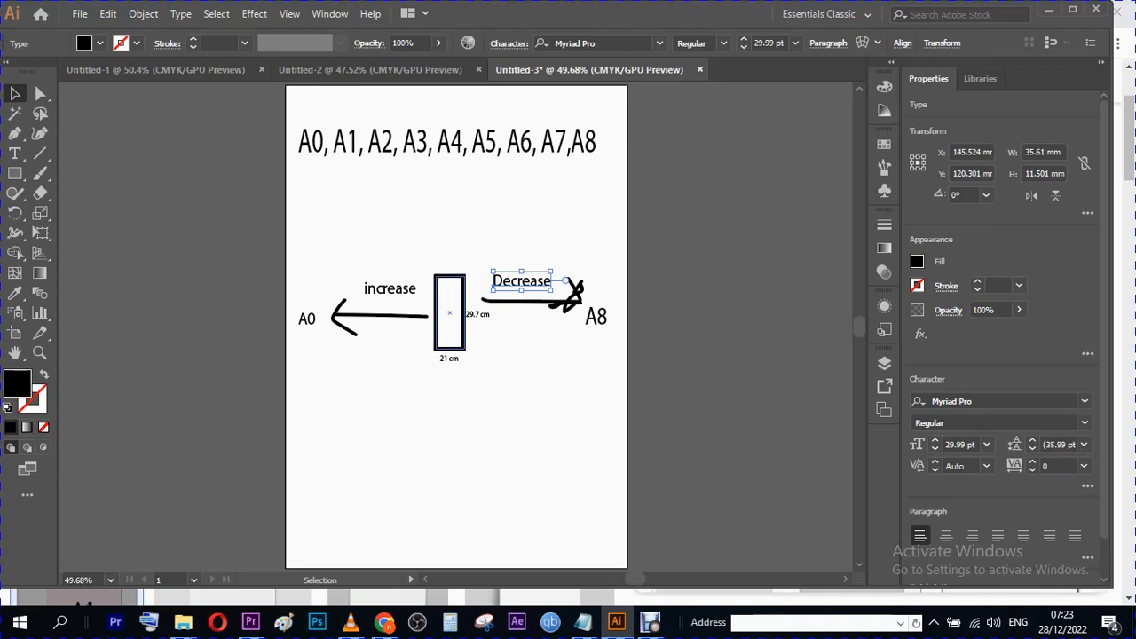
left_click(450, 413)
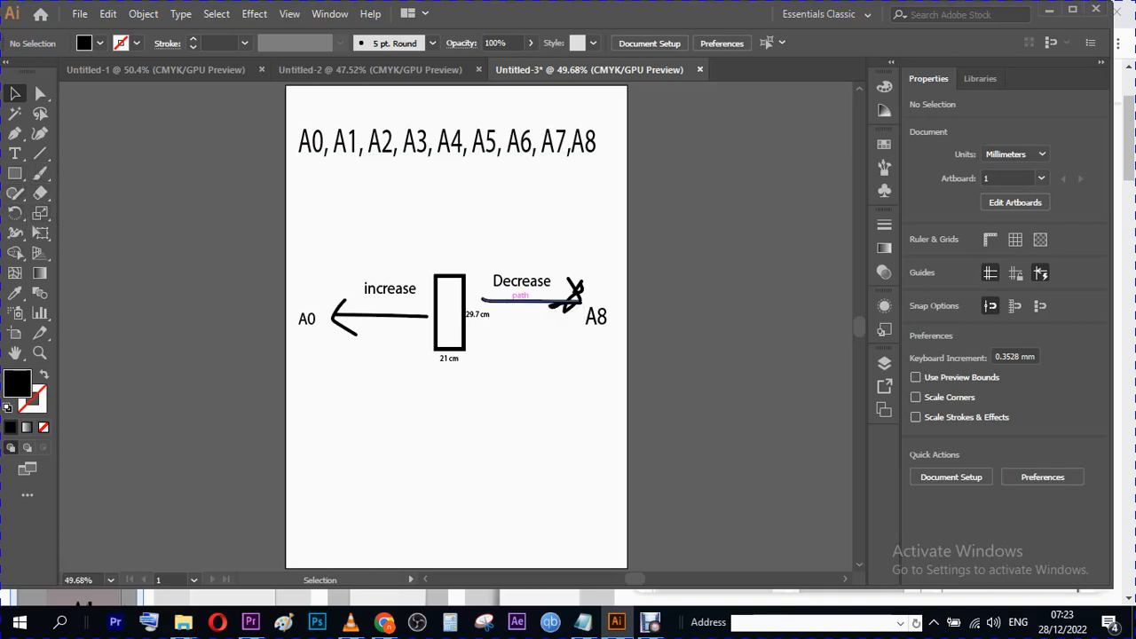
- Place a copy of the Decrease label below A5 to A8 and a copy of the increase label below A0 to A3
left_click_drag(495, 286, 504, 186)
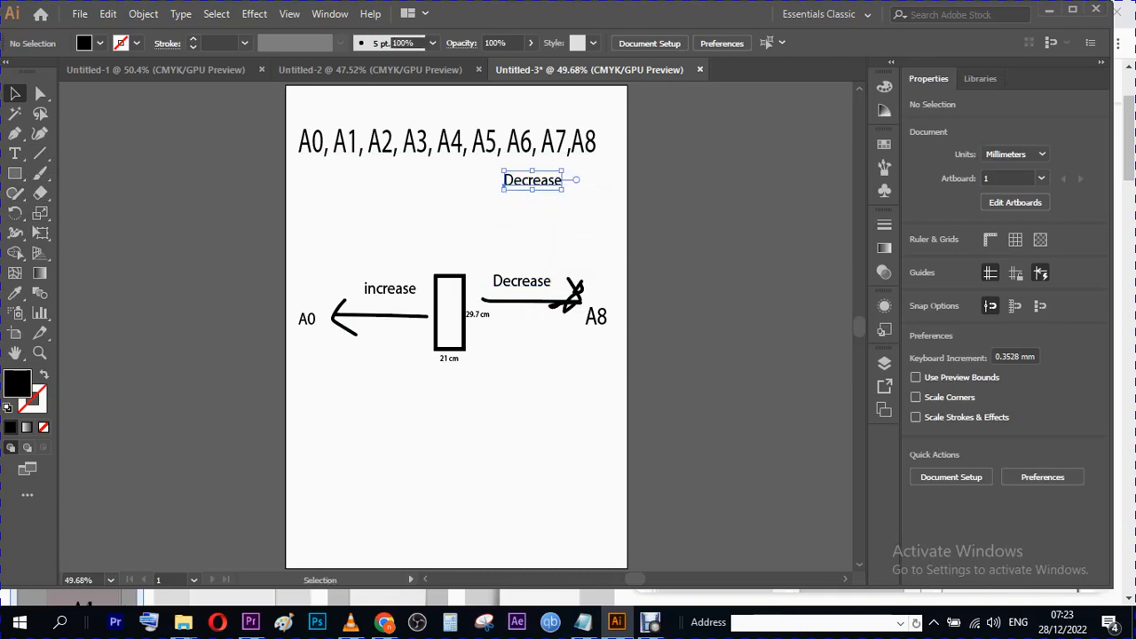
left_click_drag(408, 289, 384, 181)
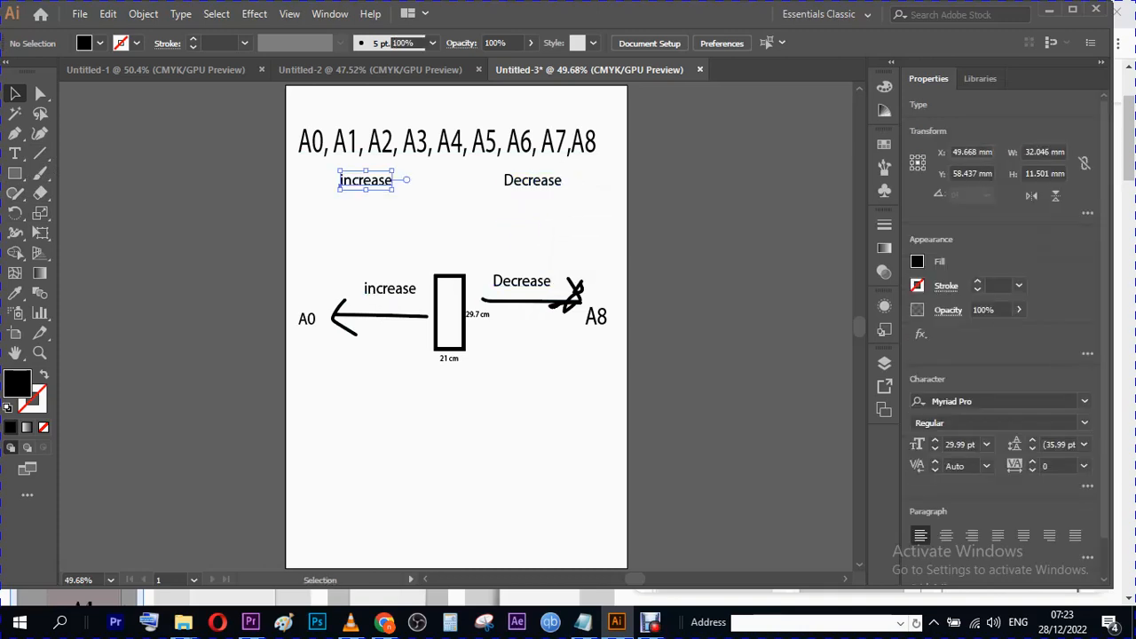
- Paint a vertical divider below A4, plus an arrow towards A8 above Decrease and an arrow towards A0 above increase
left_click(40, 173)
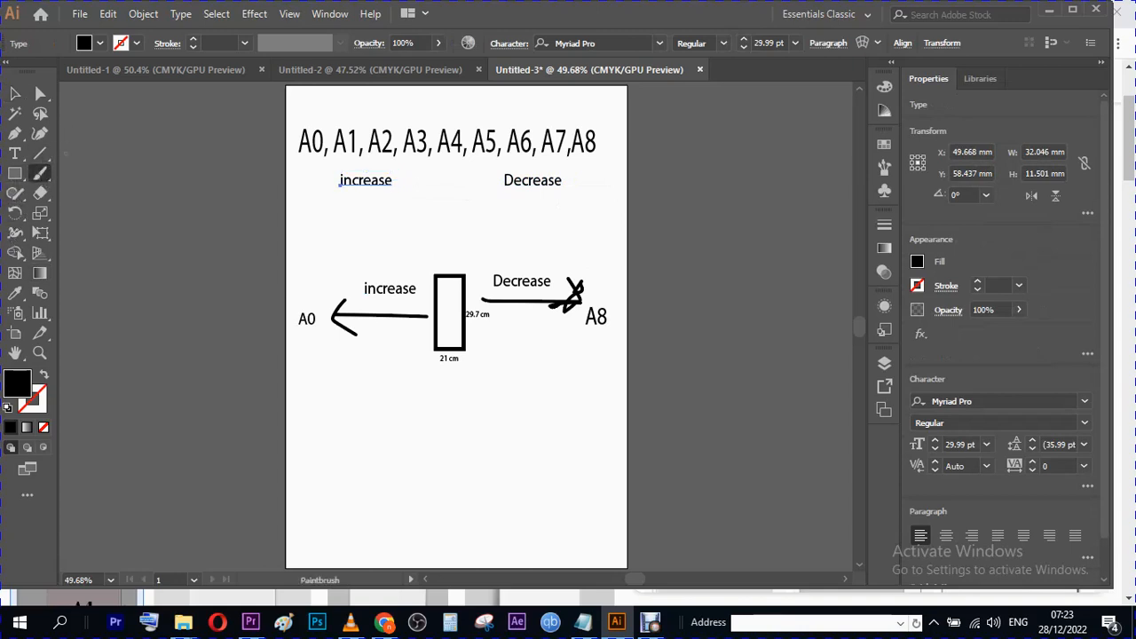
left_click_drag(442, 160, 450, 217)
mouse_move(477, 167)
left_mouse_down()
mouse_move(576, 169)
mouse_move(577, 181)
mouse_move(577, 164)
left_mouse_up()
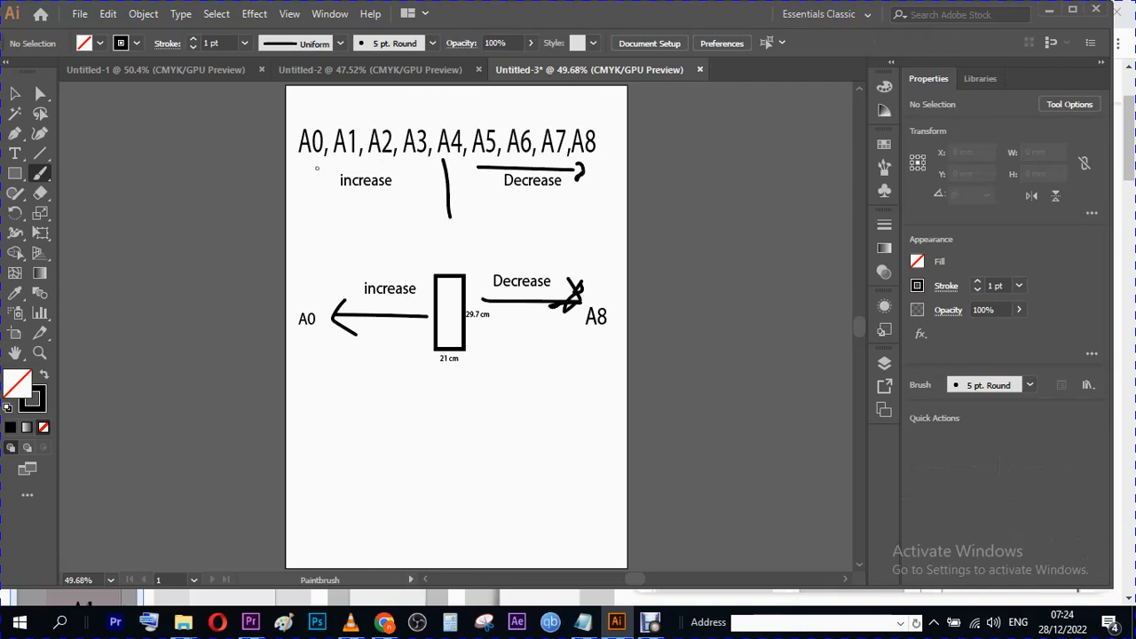
left_click_drag(316, 171, 424, 165)
mouse_move(327, 163)
left_mouse_down()
mouse_move(314, 182)
mouse_move(325, 192)
left_mouse_up()
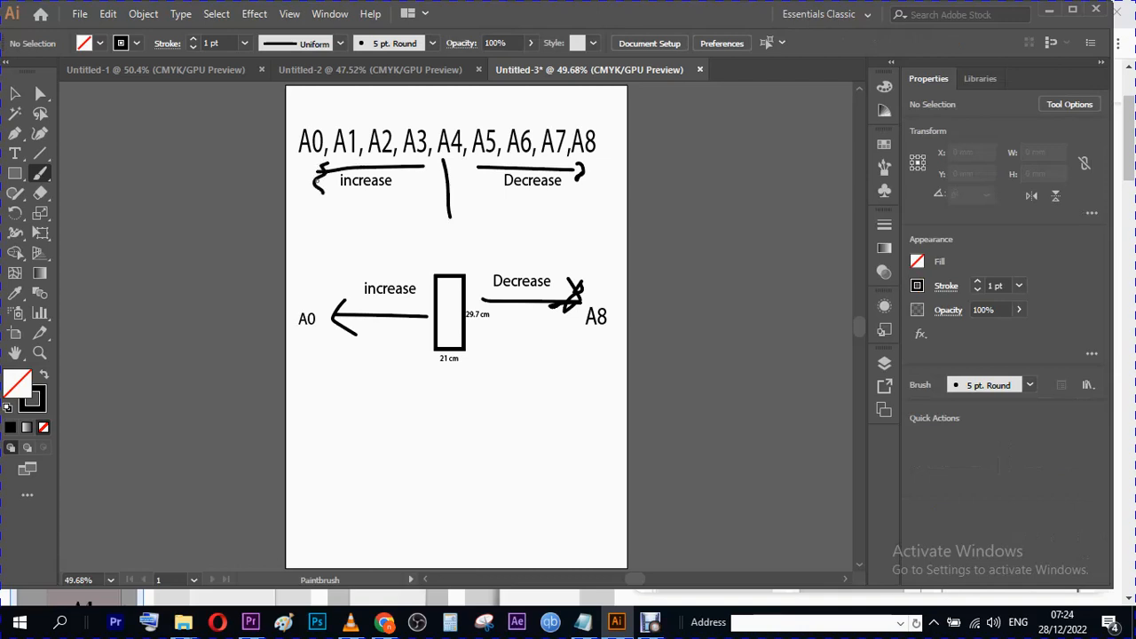
- Replace the arrowhead at the A0 end with a newly painted one and paint an arrowhead atop the divider below A4
key("ctrl+z")
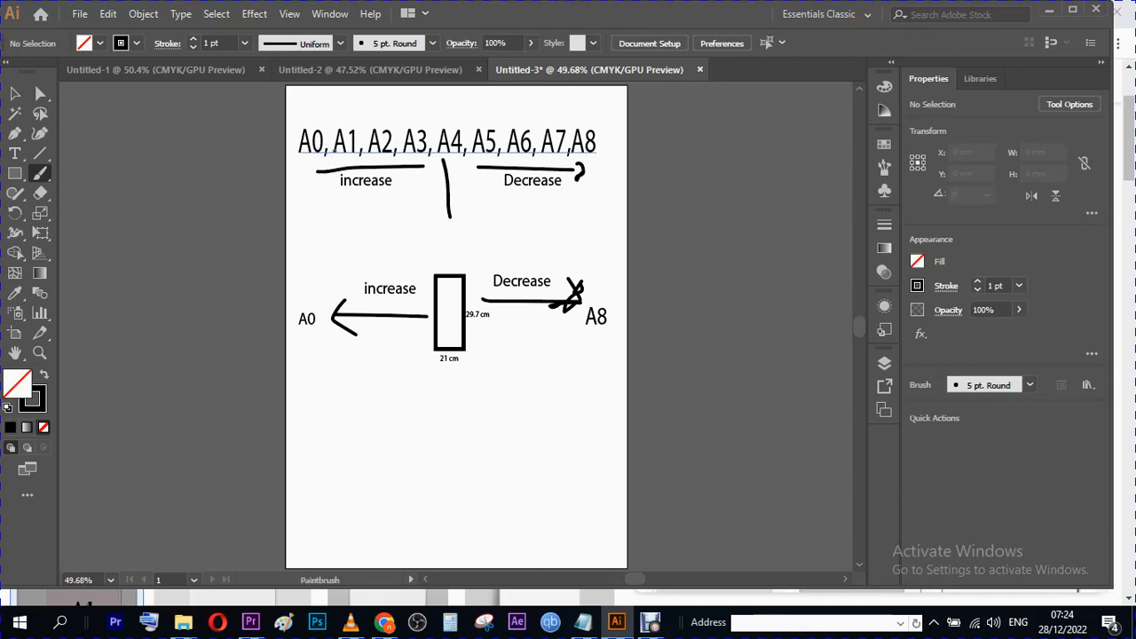
mouse_move(317, 174)
left_mouse_down()
mouse_move(341, 161)
mouse_move(326, 191)
left_mouse_up()
mouse_move(439, 161)
left_mouse_down()
mouse_move(458, 158)
mouse_move(438, 154)
mouse_move(444, 185)
left_mouse_up()
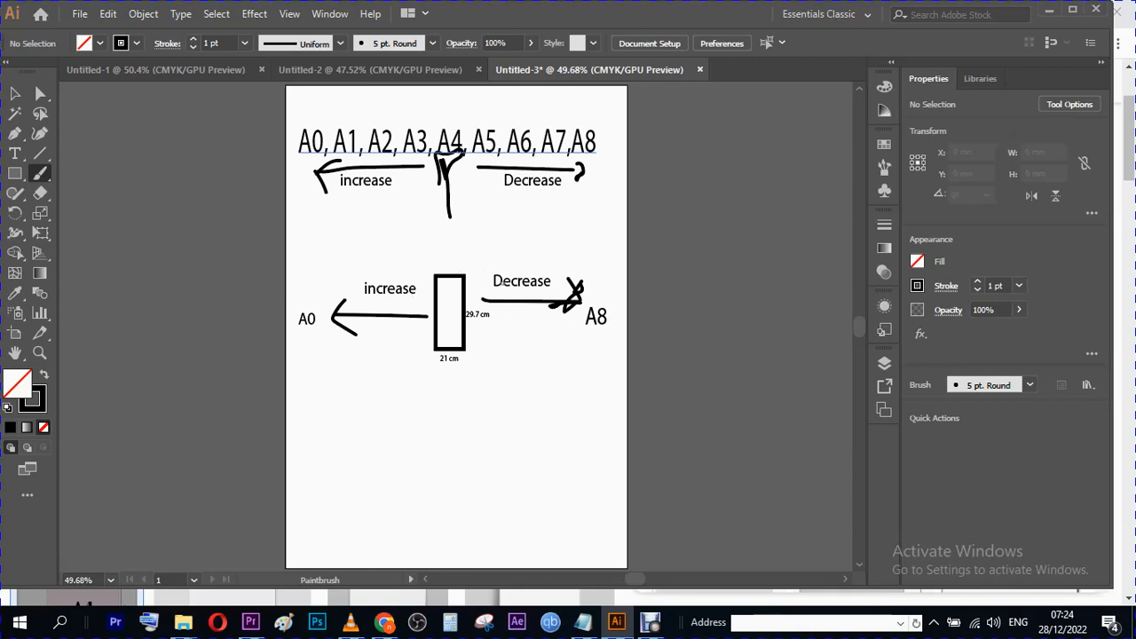
- Paint a large loop around the lower A0-to-A8 sheet diagram, with extra freehand strokes across both of its ends
mouse_move(465, 251)
left_mouse_down()
mouse_move(330, 256)
mouse_move(286, 271)
mouse_move(270, 313)
mouse_move(304, 402)
mouse_move(486, 409)
mouse_move(649, 391)
mouse_move(687, 335)
mouse_move(662, 271)
mouse_move(563, 246)
mouse_move(453, 258)
left_mouse_up()
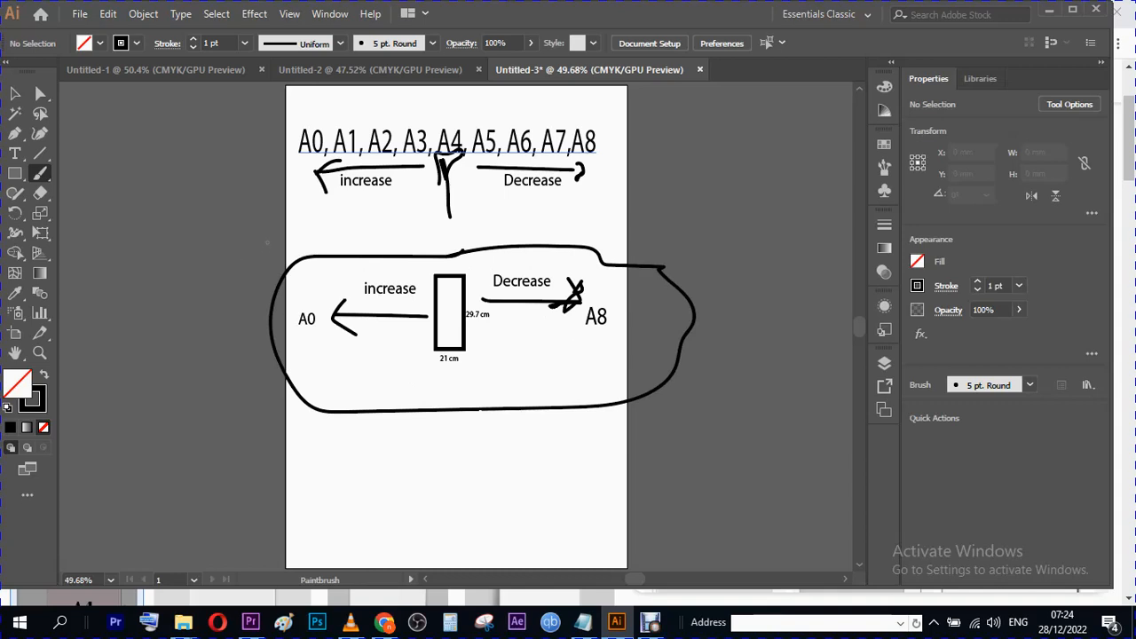
mouse_move(252, 223)
left_mouse_down()
mouse_move(284, 303)
mouse_move(287, 259)
mouse_move(275, 303)
mouse_move(232, 342)
mouse_move(272, 356)
left_mouse_up()
mouse_move(641, 258)
left_mouse_down()
mouse_move(676, 267)
mouse_move(675, 404)
left_mouse_up()
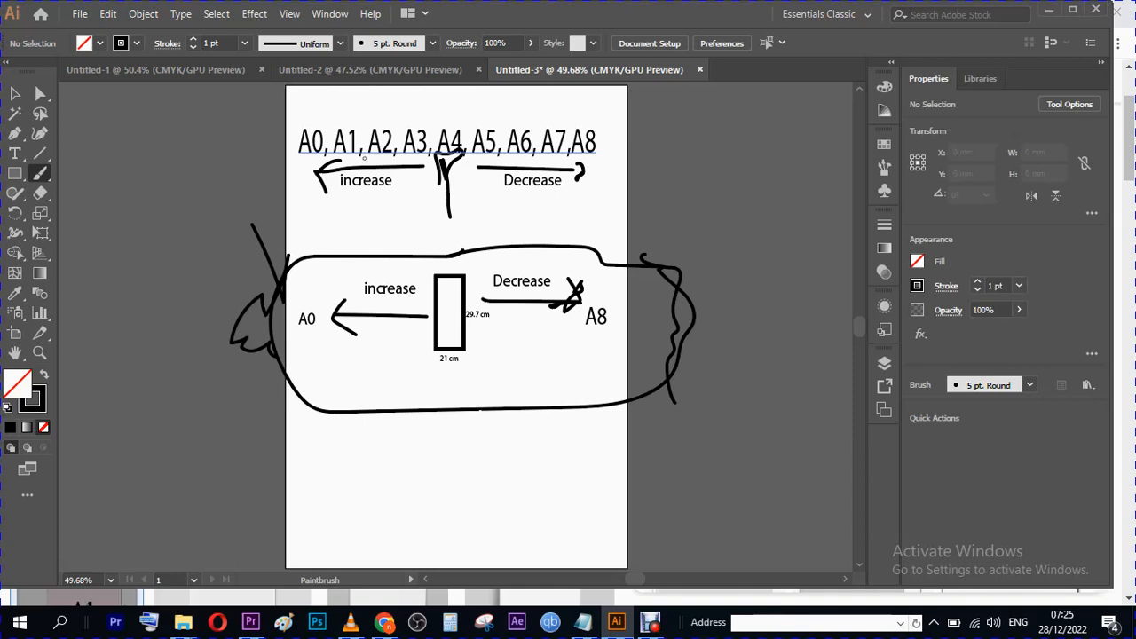
left_click(86, 15)
mouse_move(107, 14)
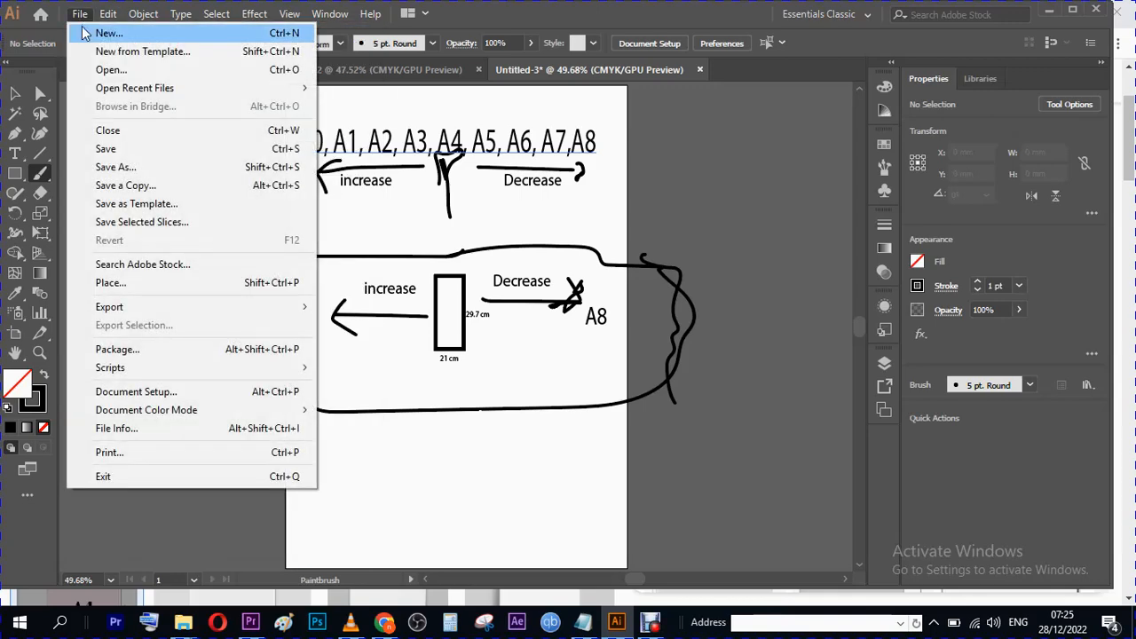
left_click(86, 33)
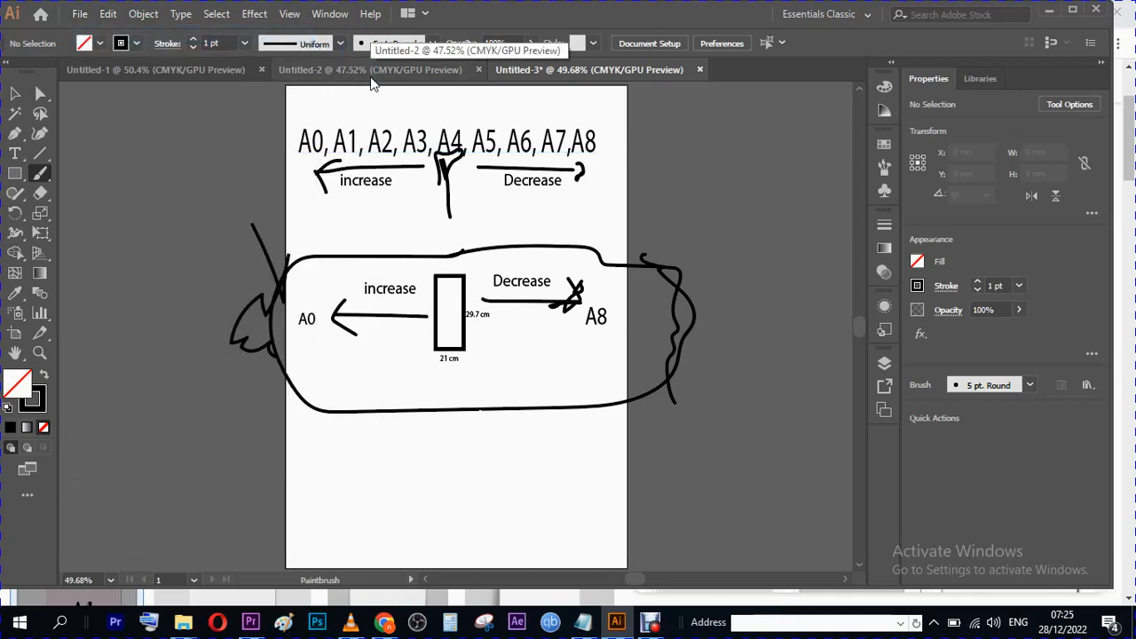
left_click(372, 71)
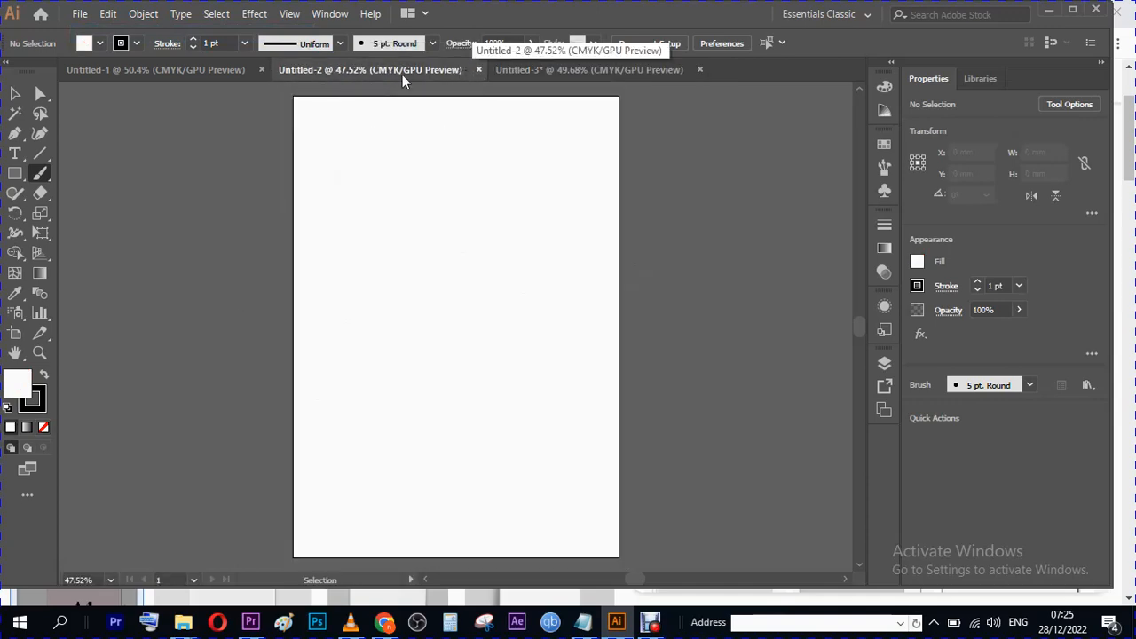
key("ctrl+n")
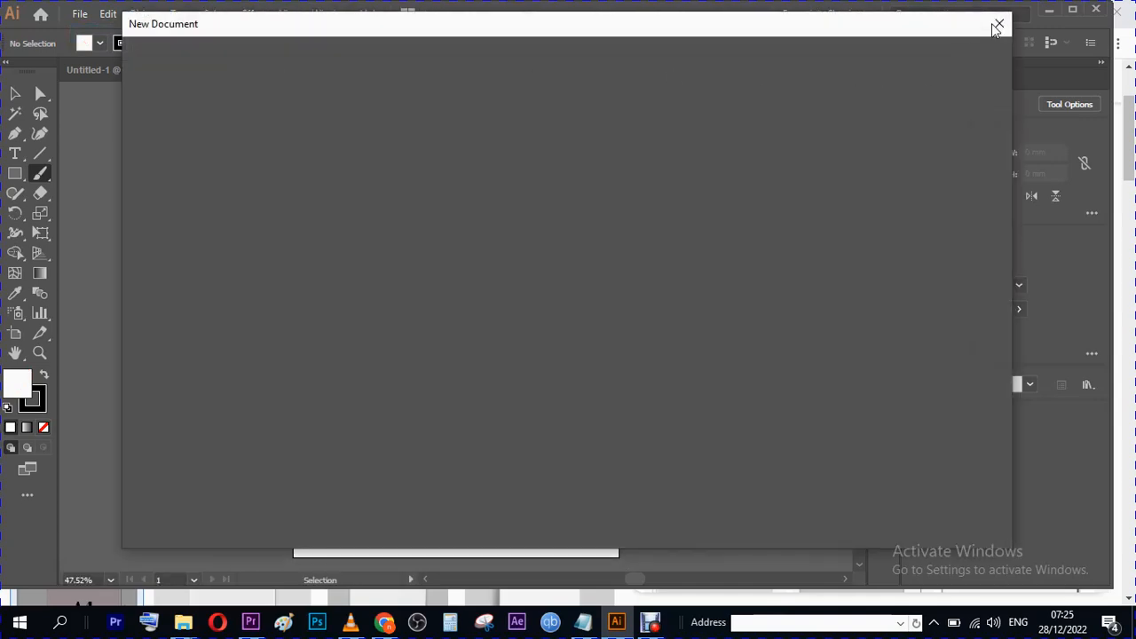
left_click(998, 26)
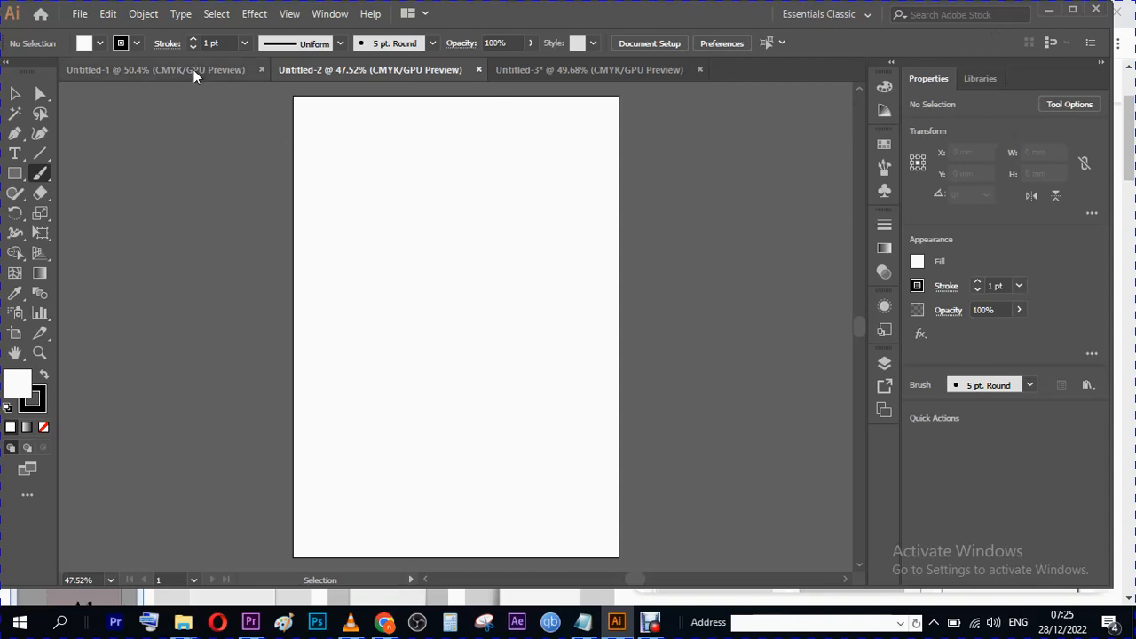
left_click(193, 69)
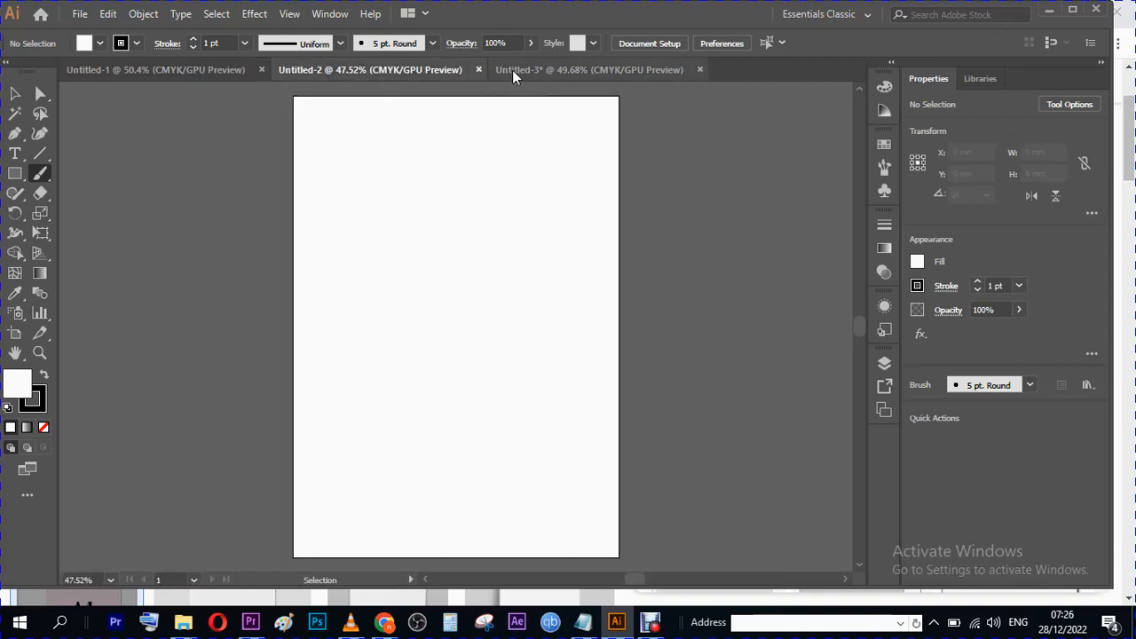
- Move the Untitled-3 document ahead of Untitled-1 in the document order and bring it to the front
left_click_drag(512, 70, 84, 65)
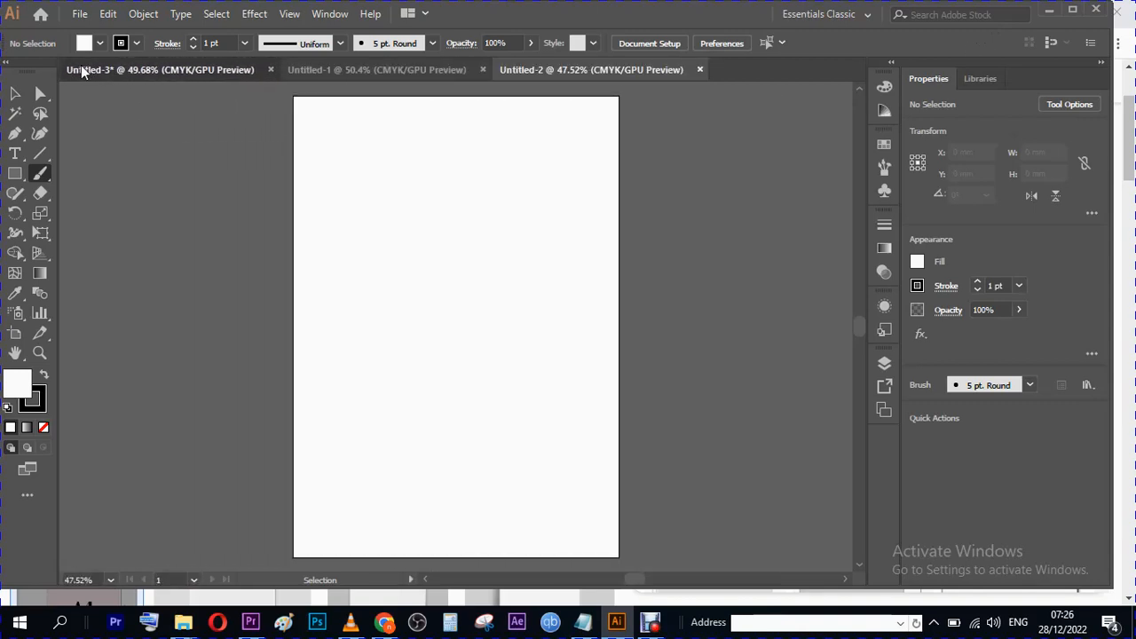
left_click(201, 68)
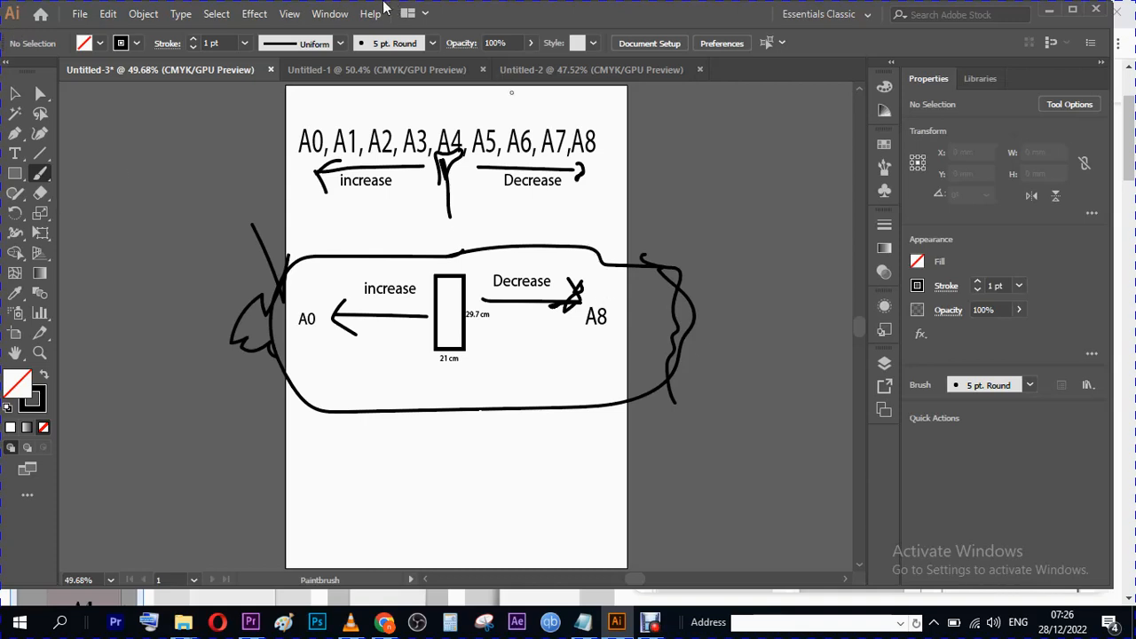
left_click(373, 68)
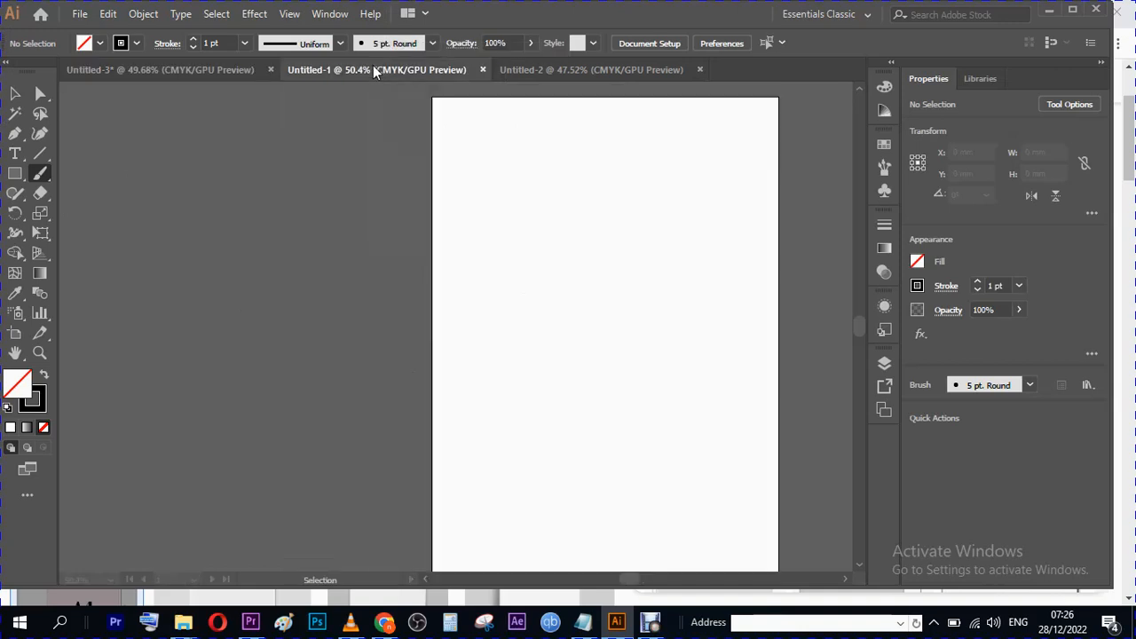
left_click(209, 69)
- Copy the sheet diagram with its A0 and A8 arrows and labels from Untitled-3 to the top of Untitled-1's artboard, and deselect it
left_click(14, 93)
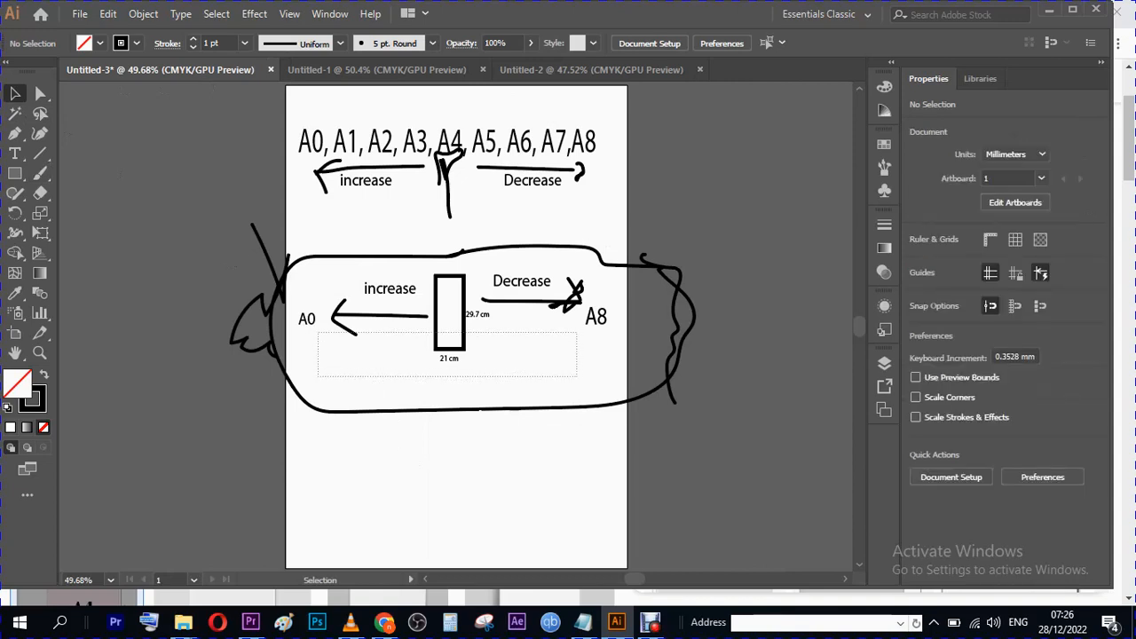
left_click_drag(602, 377, 599, 376)
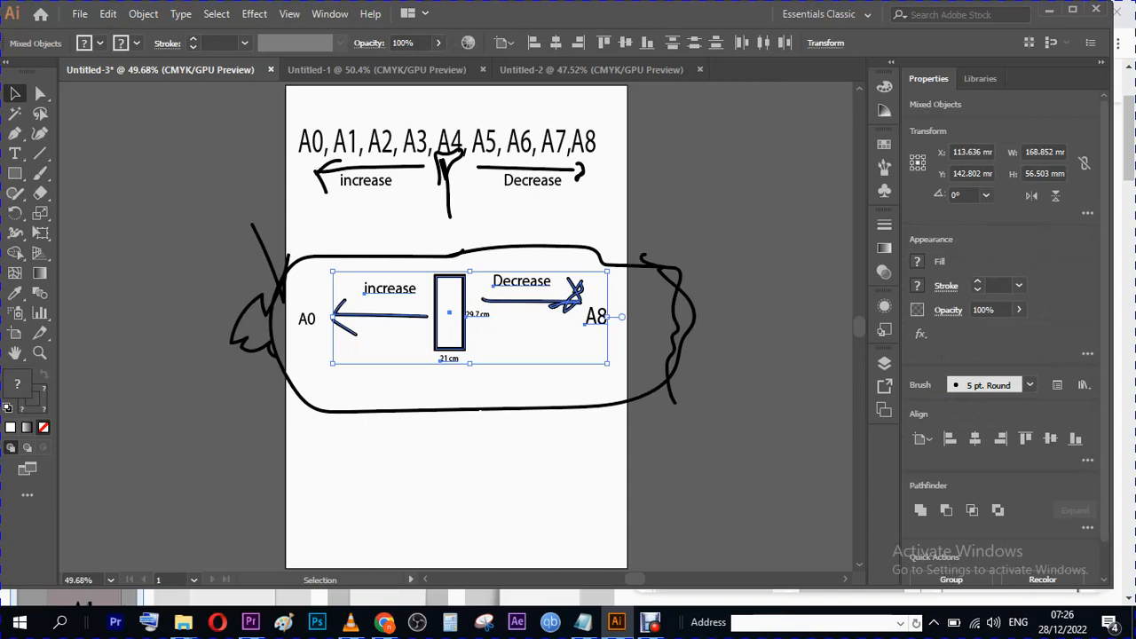
left_click_drag(299, 375, 437, 70)
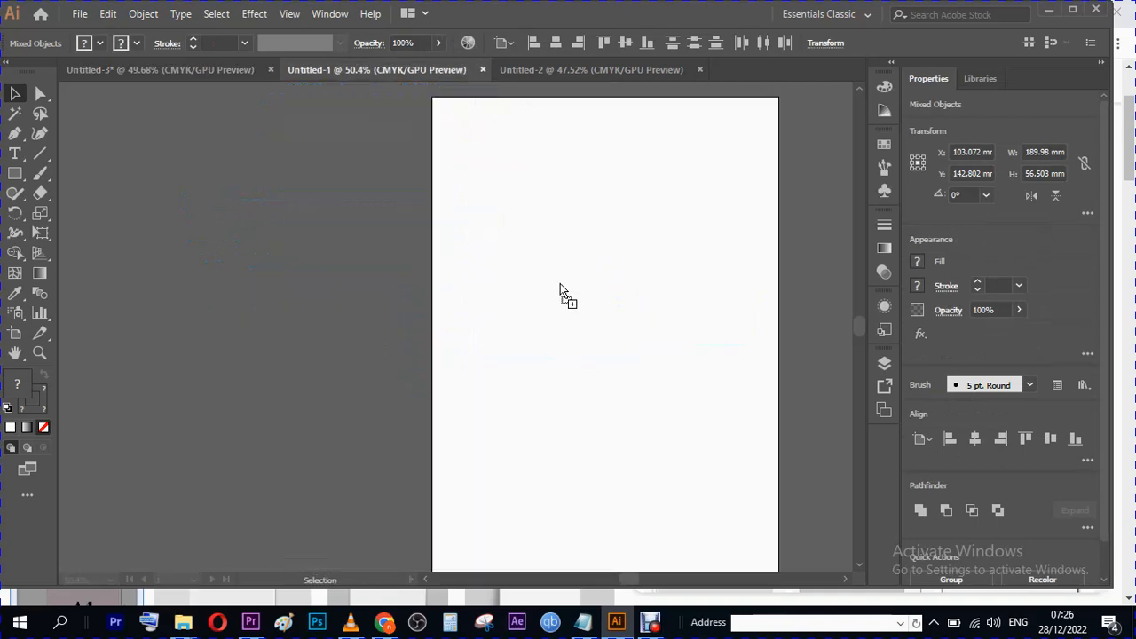
left_click_drag(560, 283, 687, 128)
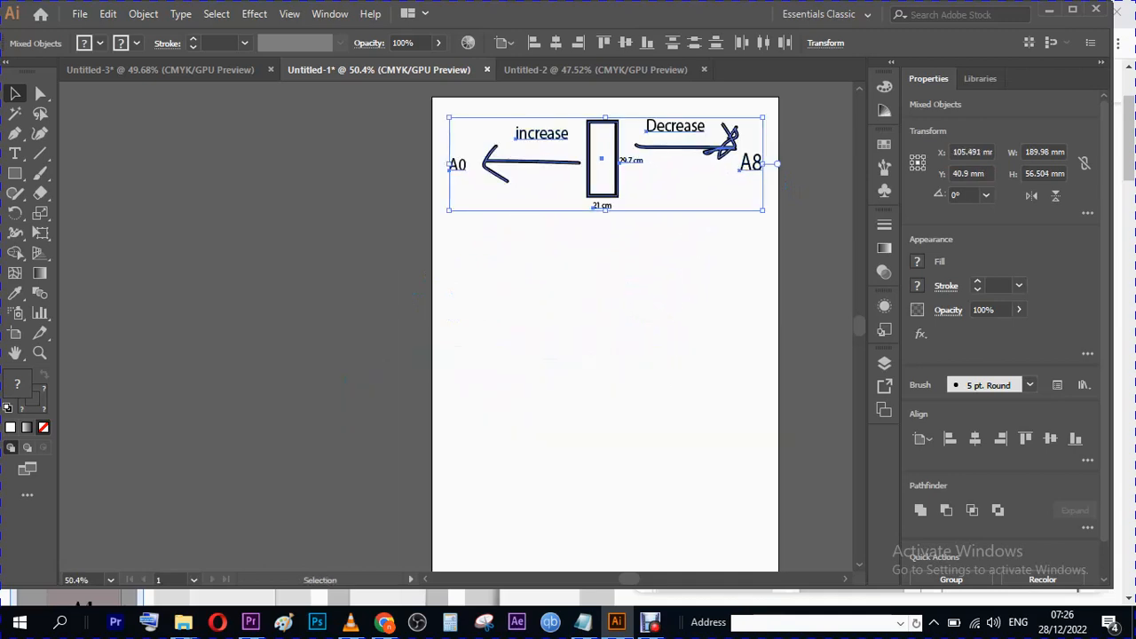
left_click(613, 271)
left_click(251, 75)
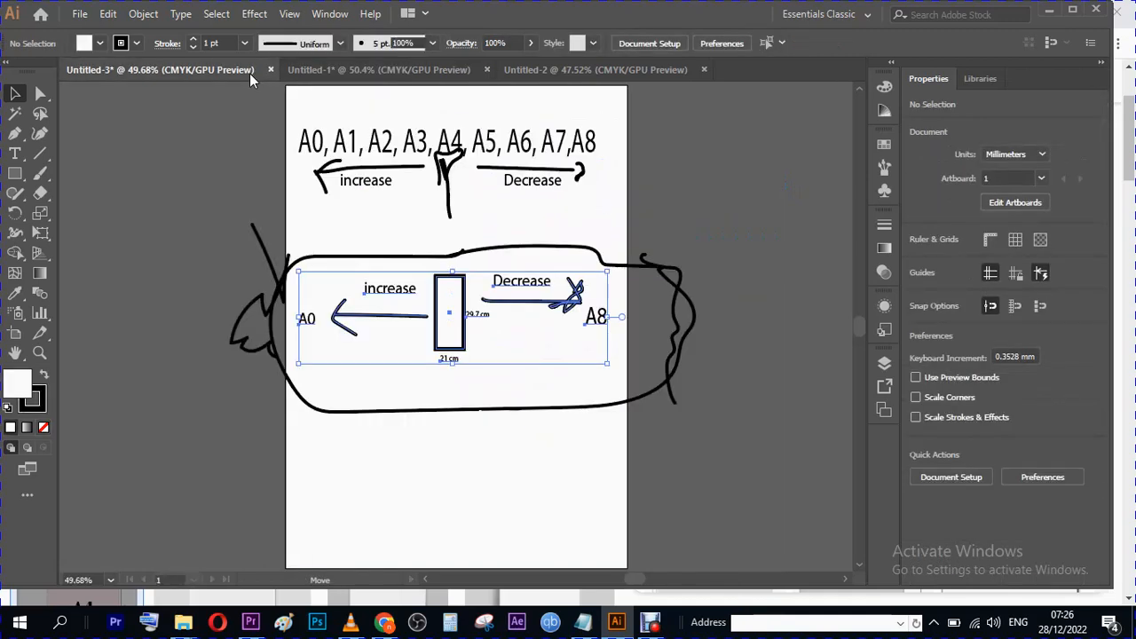
left_click(344, 78)
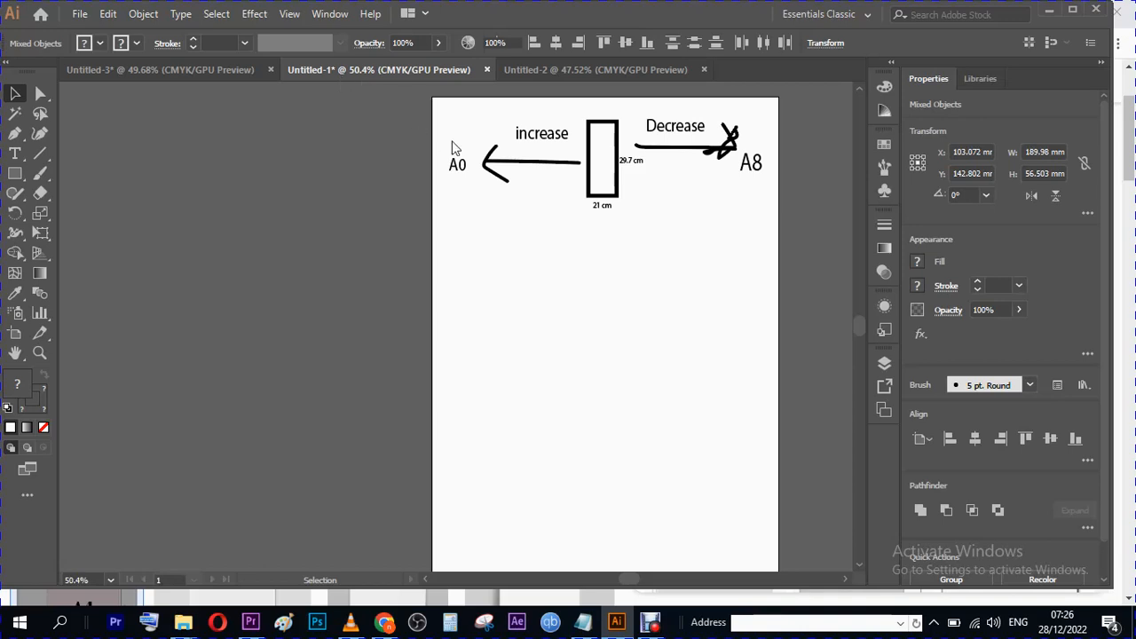
left_click(518, 172)
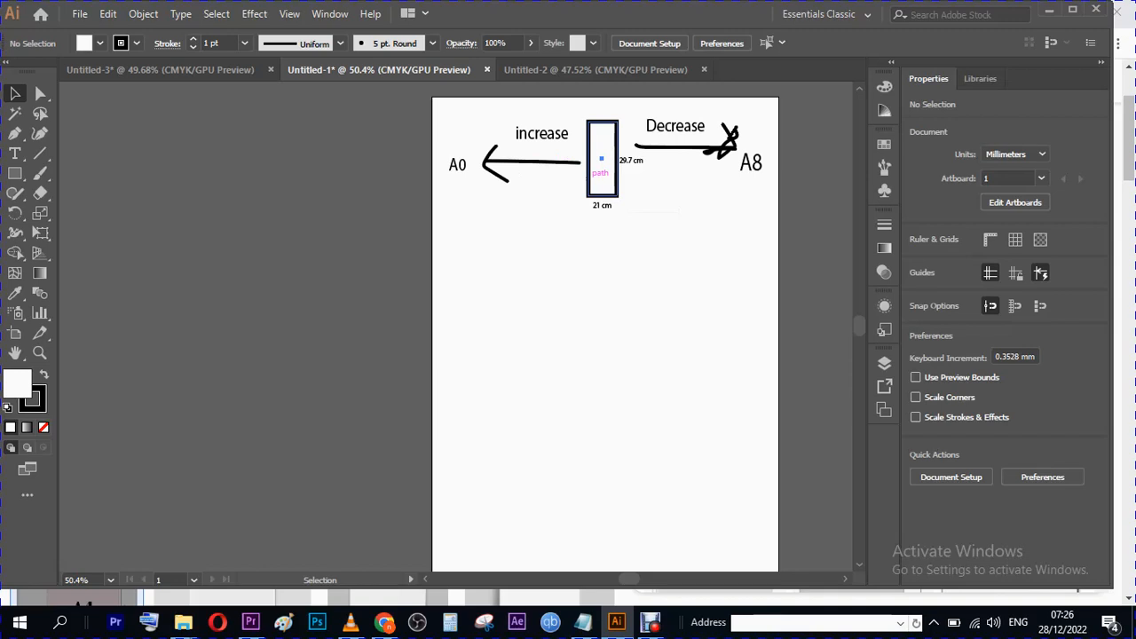
- Place a copy of the sheet rectangle with its 21 cm and 29.7 cm labels below A0, and deselect it
left_click(601, 171)
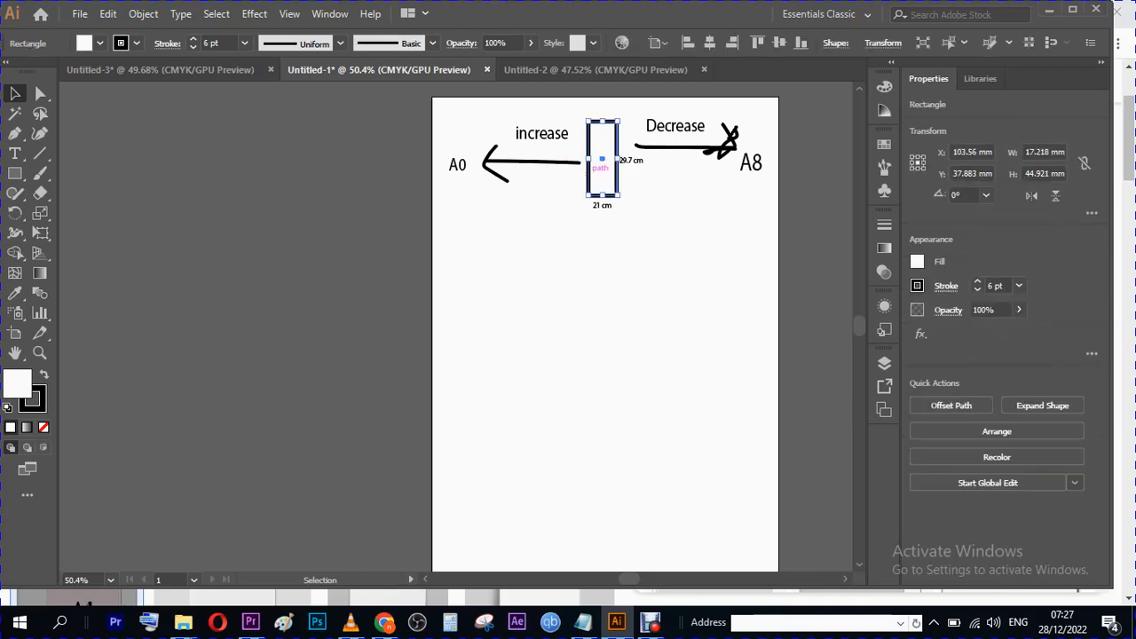
left_click_drag(595, 234, 651, 158)
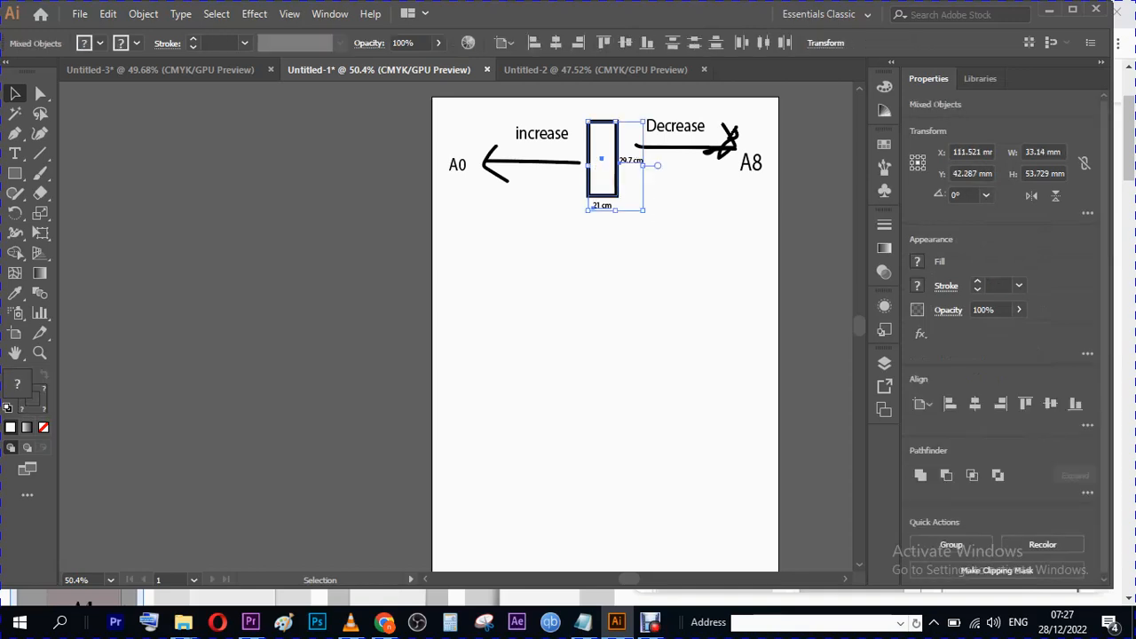
left_click_drag(587, 209, 463, 330)
key("alt")
left_click(543, 355)
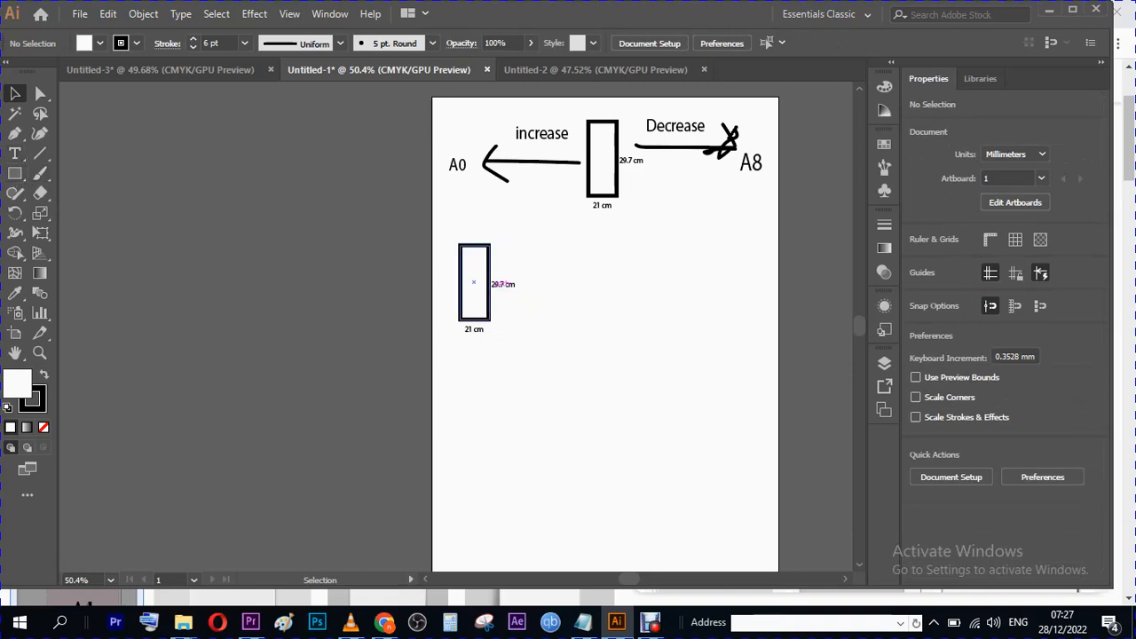
- Examine the copied sheet rectangle and its width and height labels up close
left_click(474, 282)
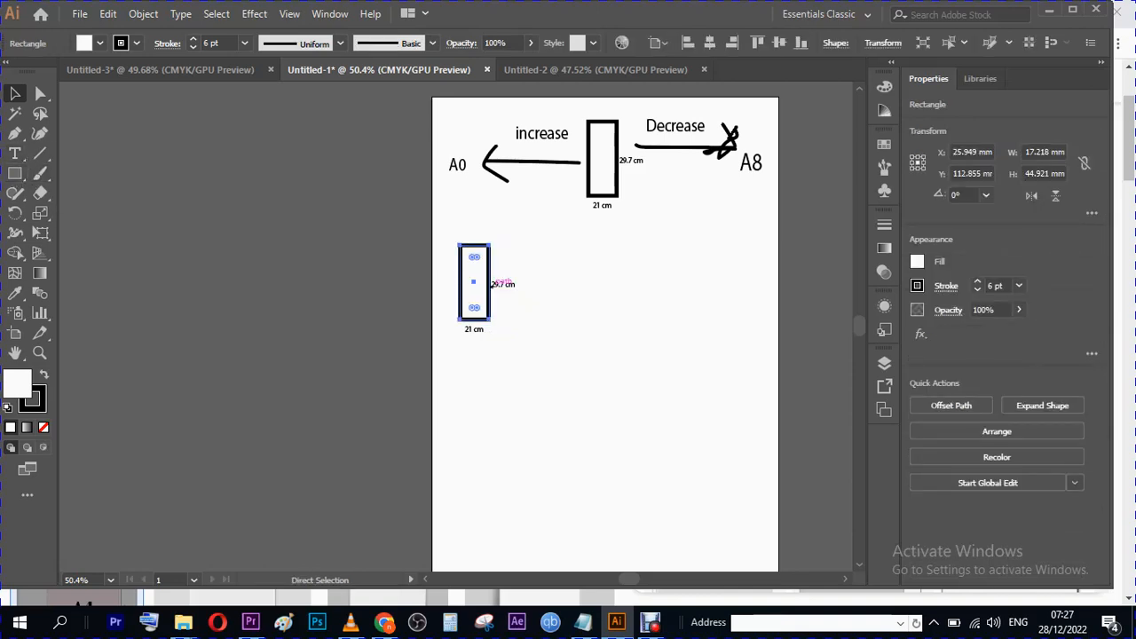
key("ctrl+plus")
key("ctrl+plus")
key("ctrl+plus")
key("ctrl+plus")
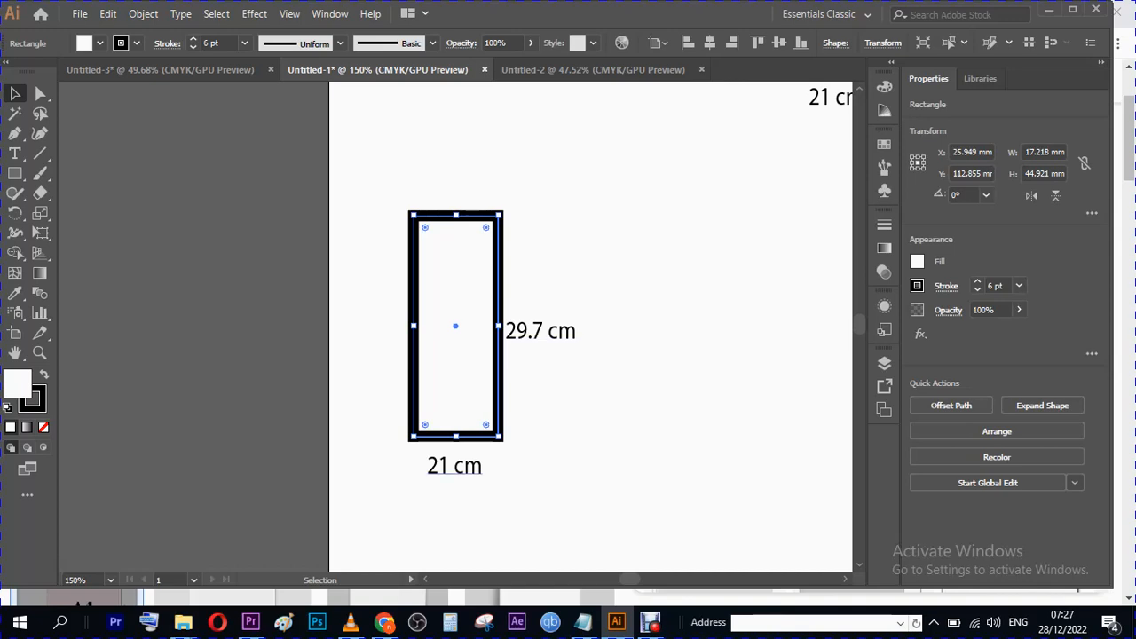
key("a")
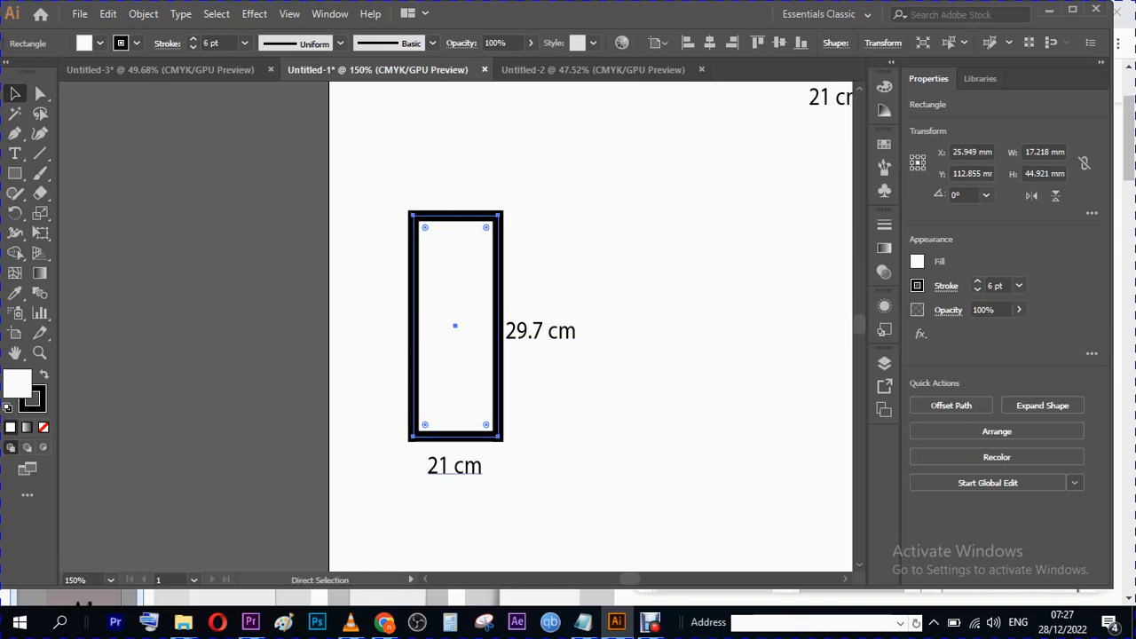
key("ctrl+minus")
key("ctrl+minus")
key("ctrl+minus")
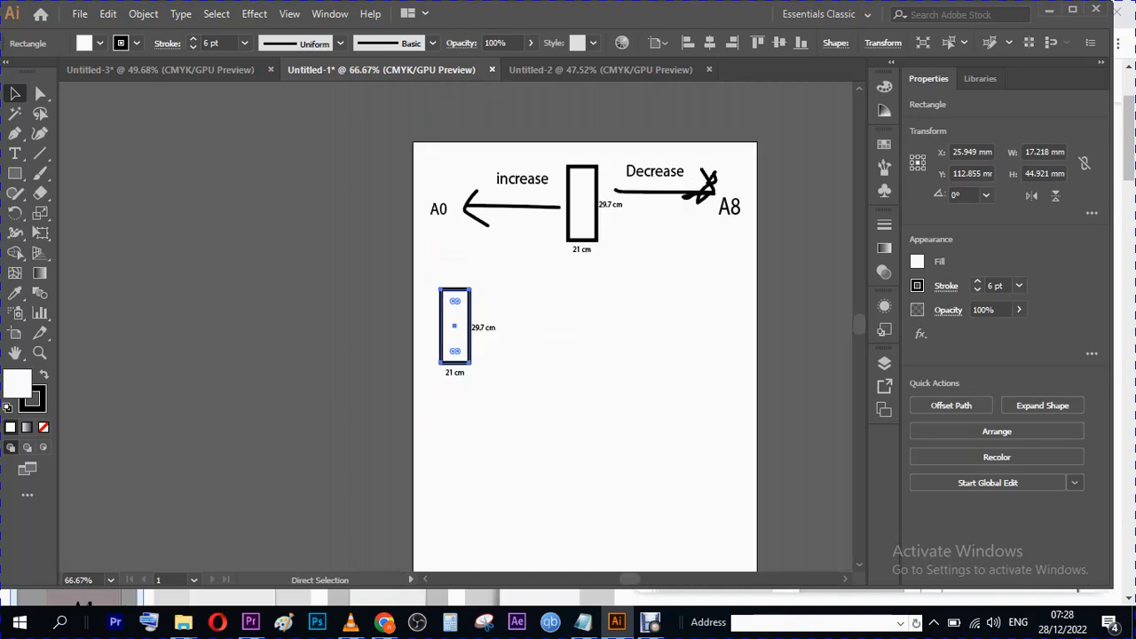
key("v")
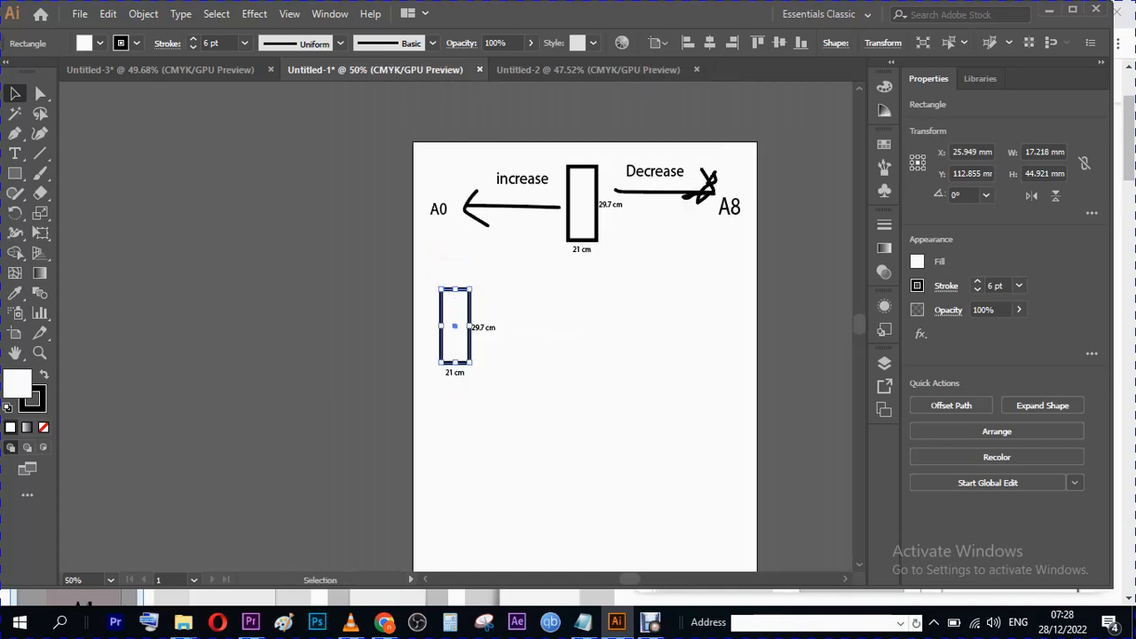
- Duplicate the copied sheet rectangle and its dimension labels to the middle of the artboard, slightly lower than the first copy
left_click_drag(435, 247, 521, 399)
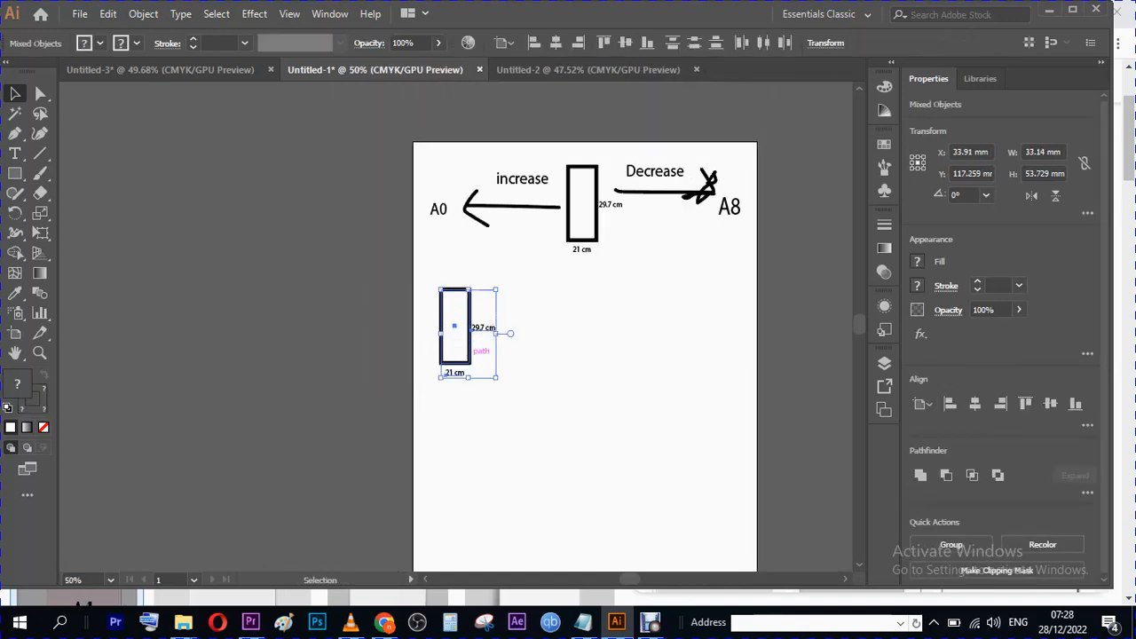
left_click_drag(440, 327, 587, 357)
key("alt")
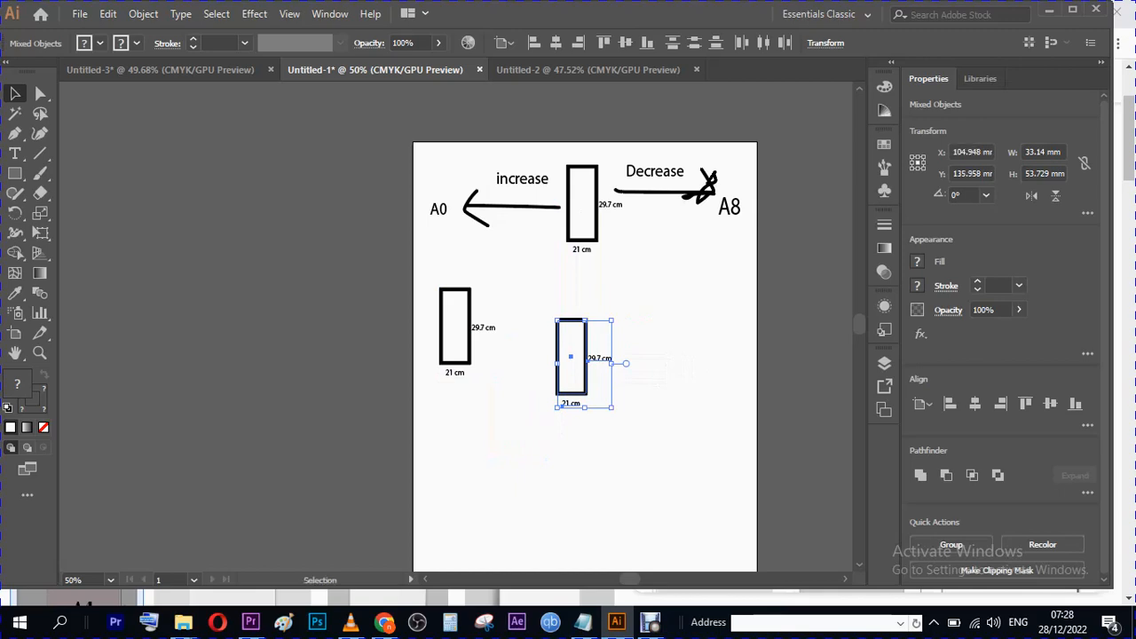
- Copy the A0 to A8 series with its arrows and labels from Untitled-3 to beside Untitled-1's artboard, and deselect it
left_click(206, 71)
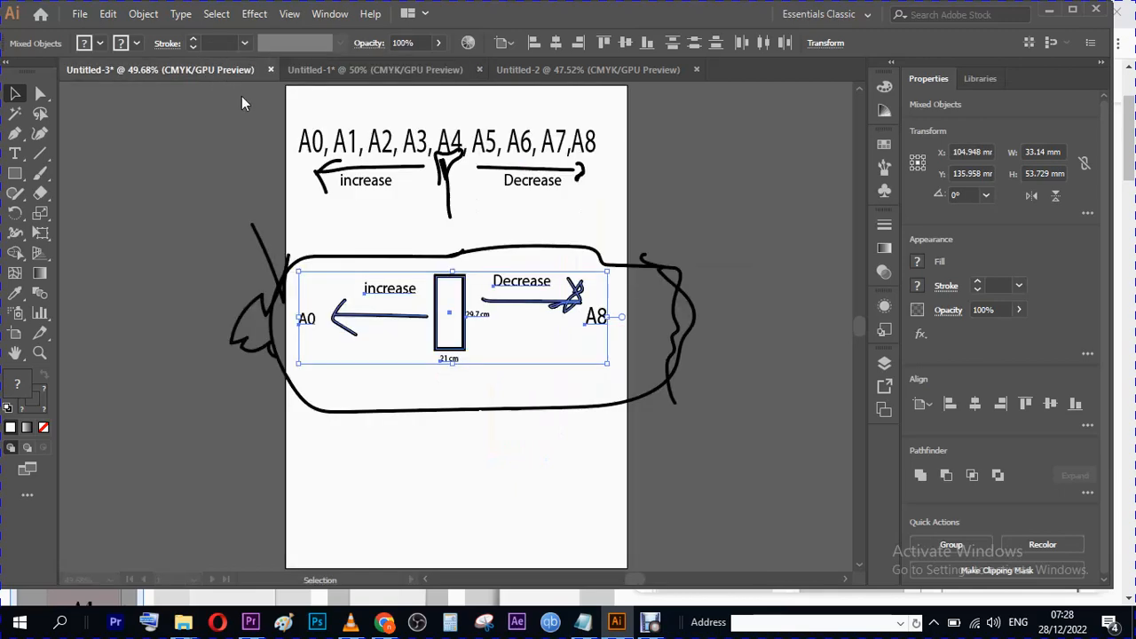
left_click_drag(237, 108, 543, 138)
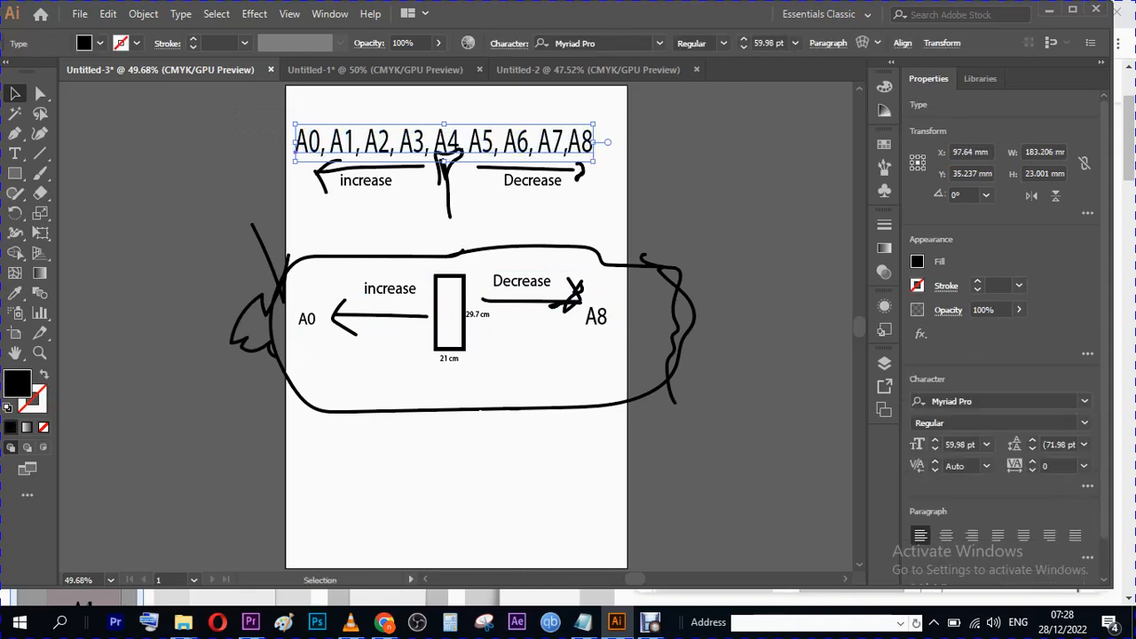
left_click_drag(238, 111, 408, 80)
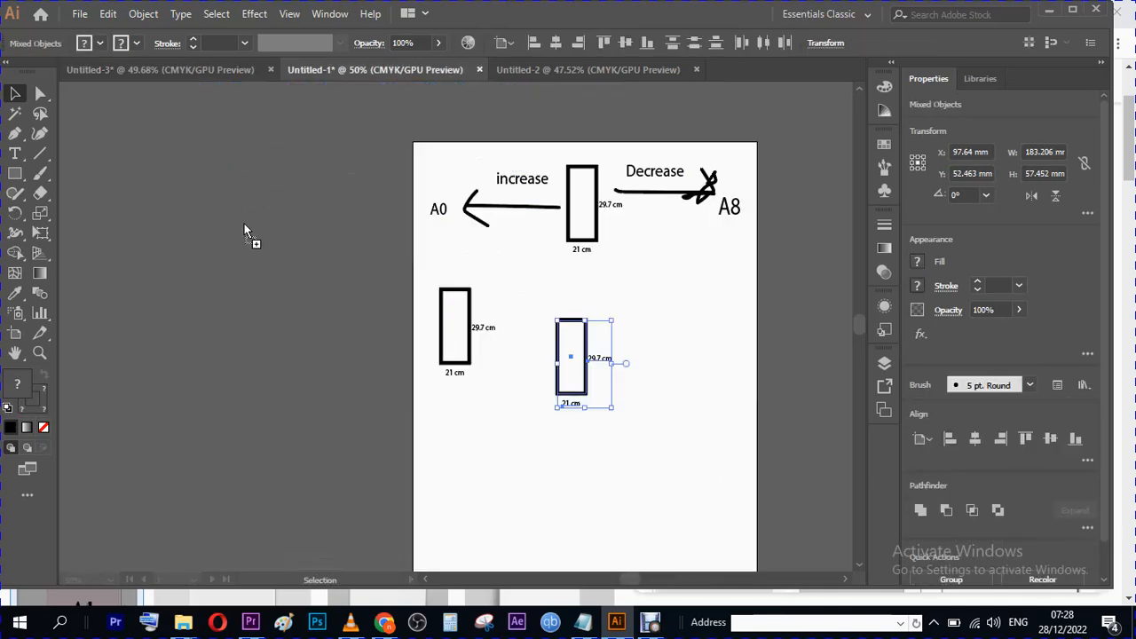
left_click_drag(246, 233, 408, 233)
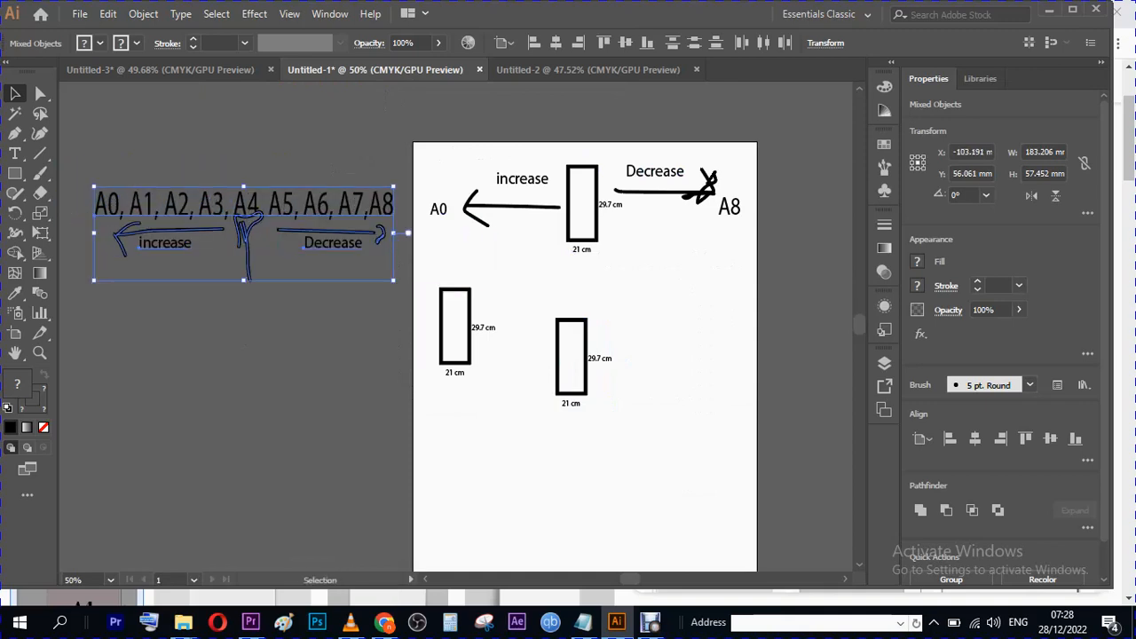
key("ctrl+shift+a")
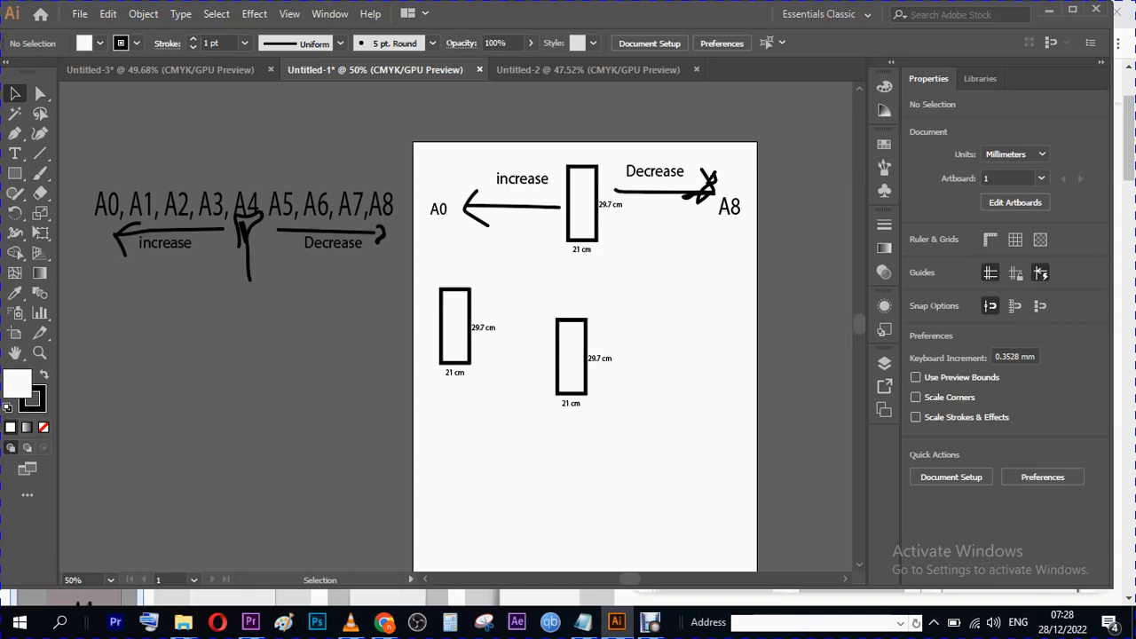
- Draw a horizontal line about 68 mm long across the middle sheet rectangle and set its stroke to 4 pt
scroll(857, 328, "down", 1)
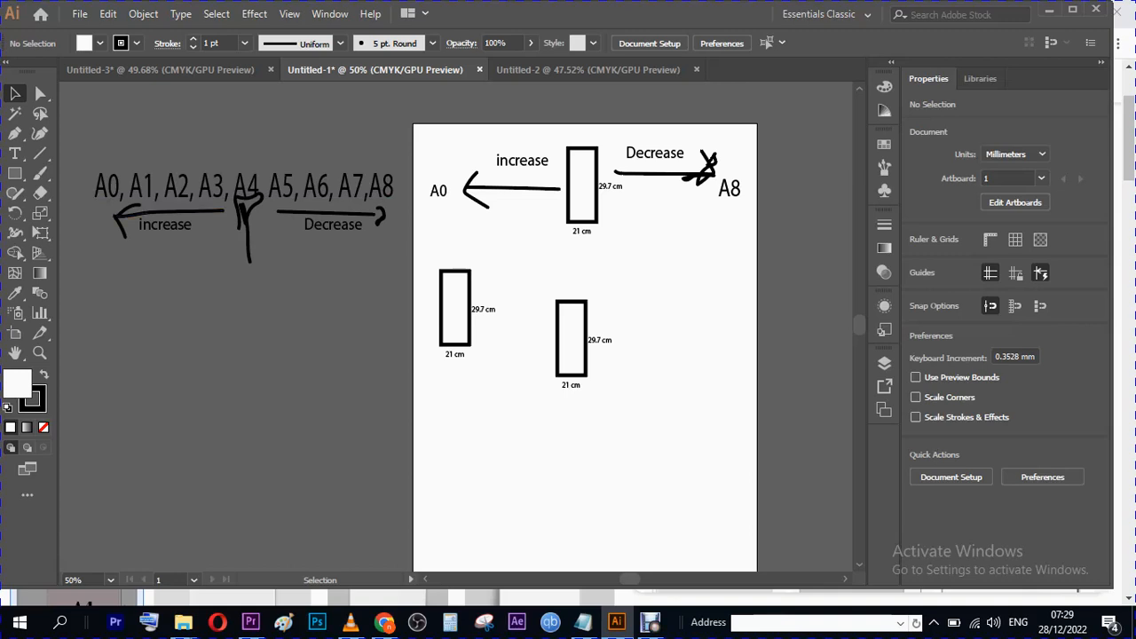
left_click(40, 153)
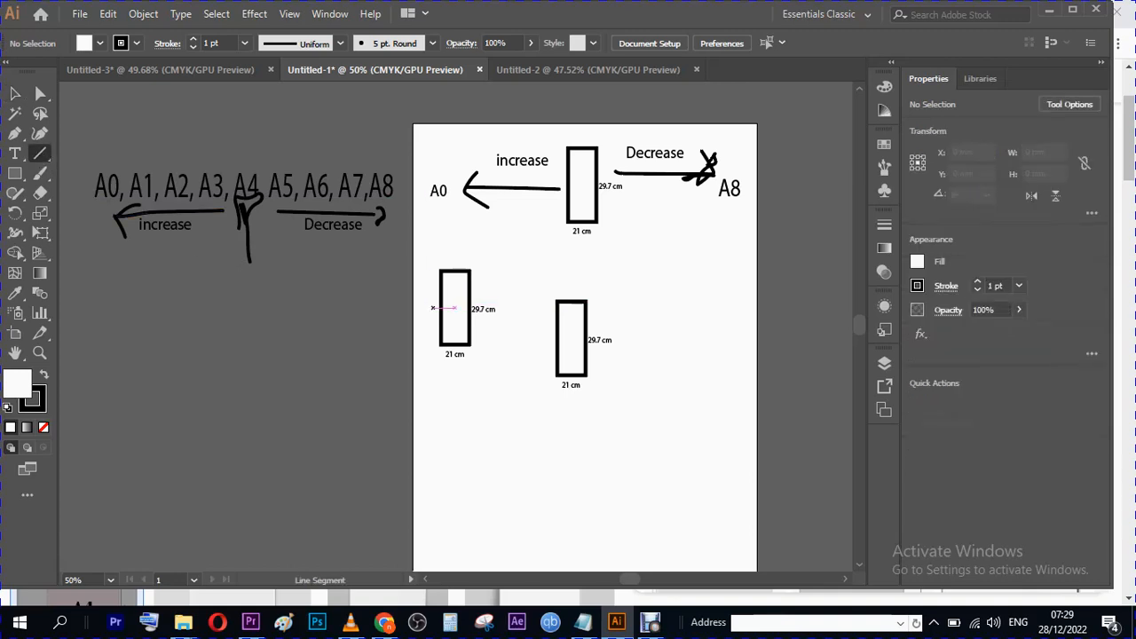
left_click_drag(441, 344, 526, 344)
left_click_drag(630, 341, 639, 344)
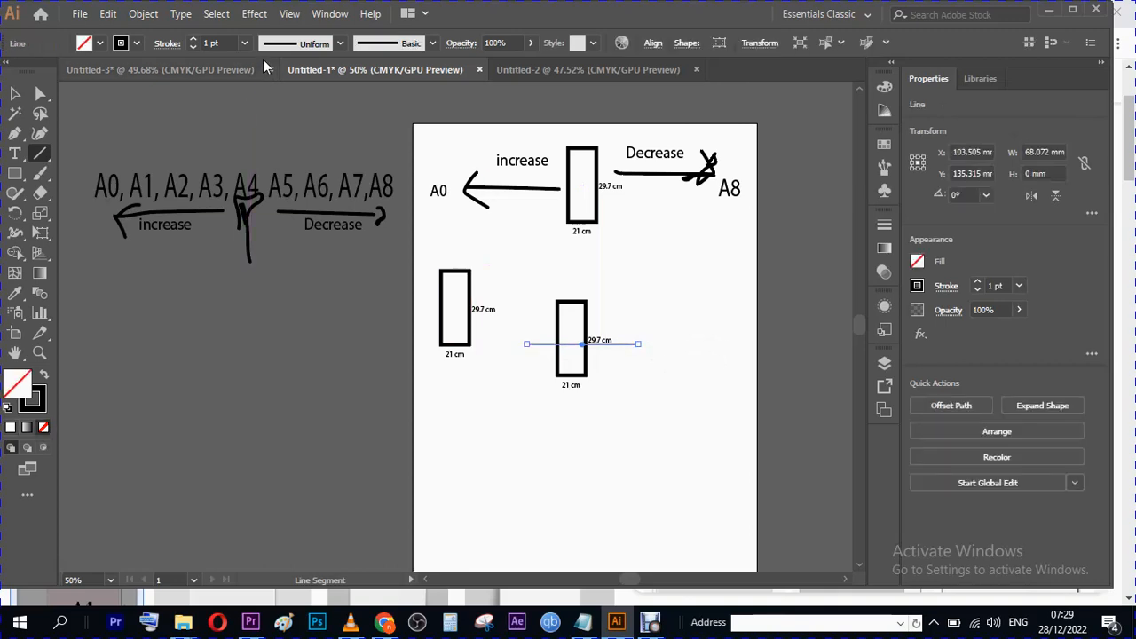
left_click(192, 39)
double_click(193, 39)
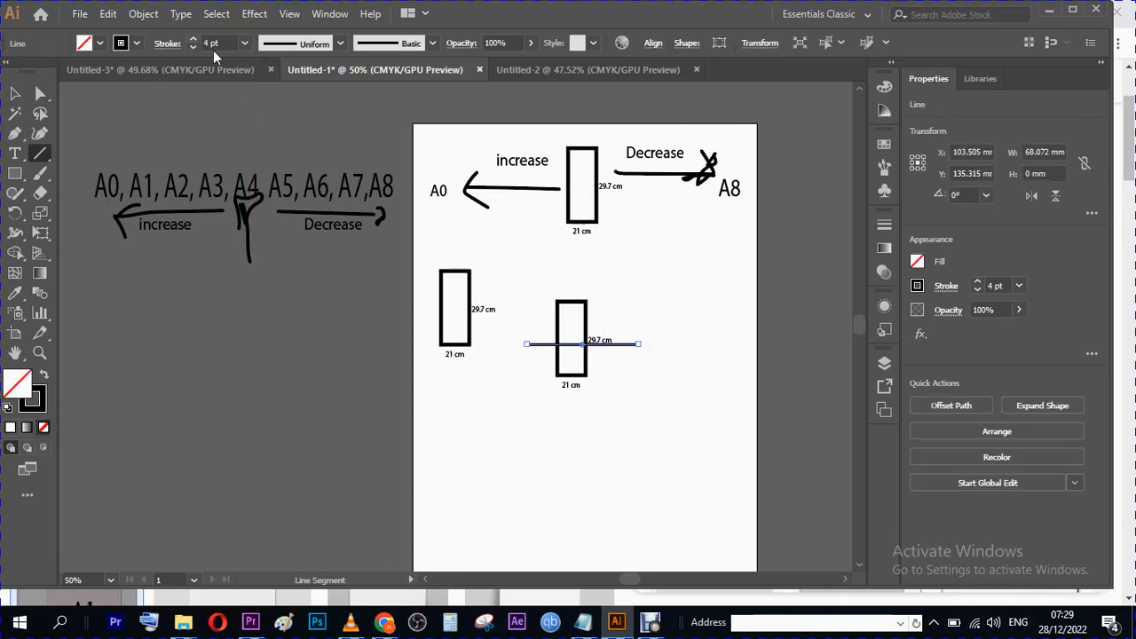
- Move the horizontal line to the vertical centre of the middle sheet rectangle so it divides the sheet in half, and deselect it
left_click(16, 94)
left_click(586, 358)
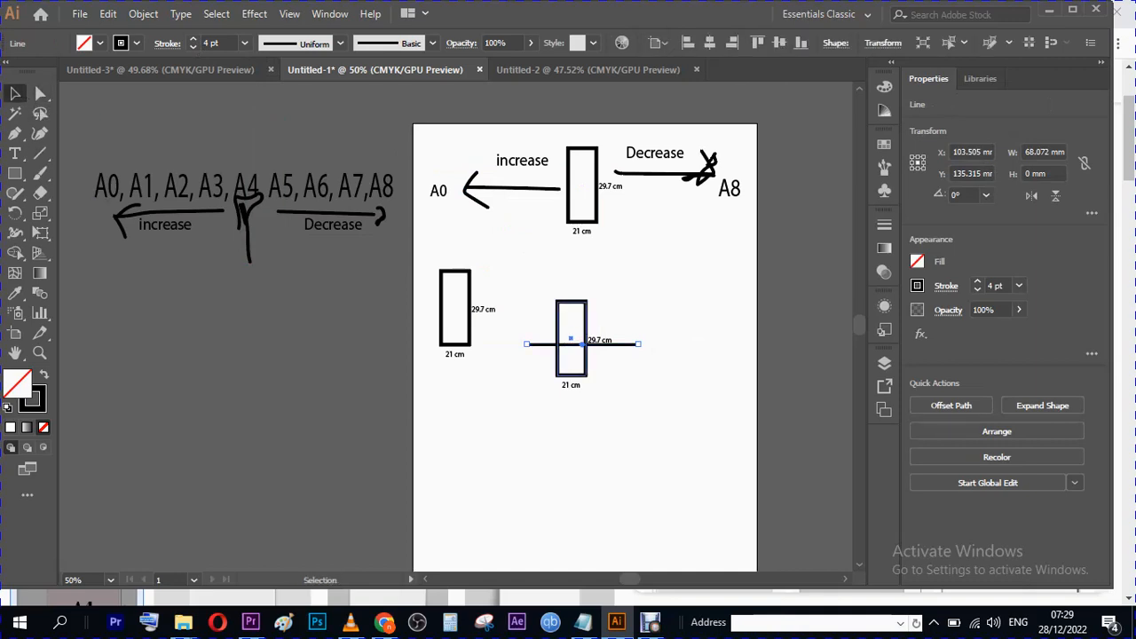
left_click_drag(576, 354, 577, 344)
left_click(578, 343)
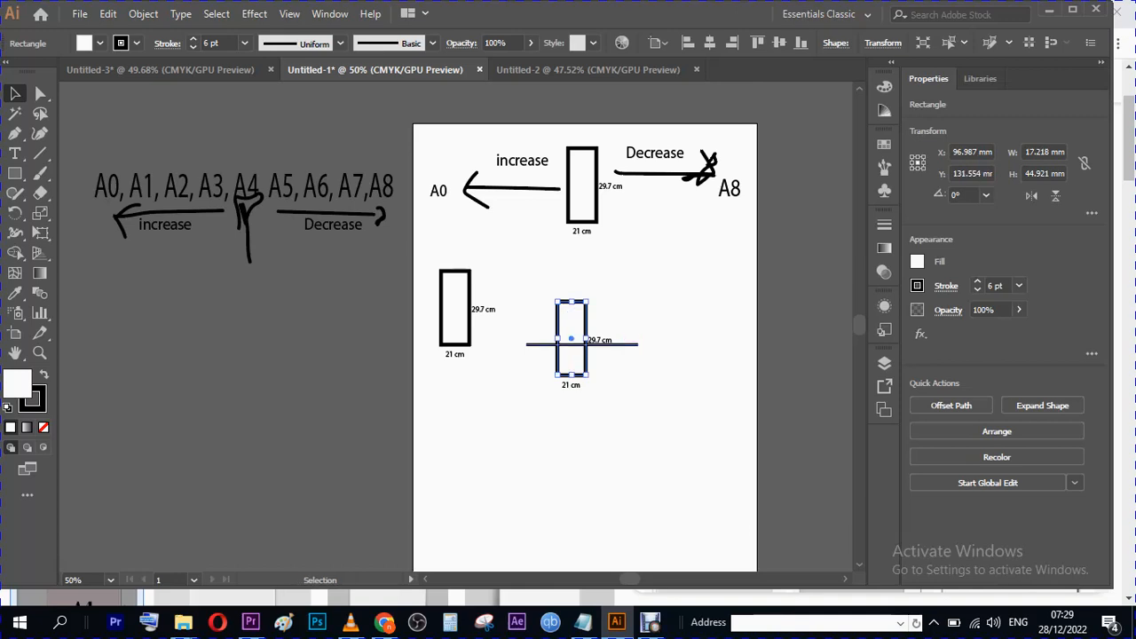
left_click_drag(628, 345, 629, 339)
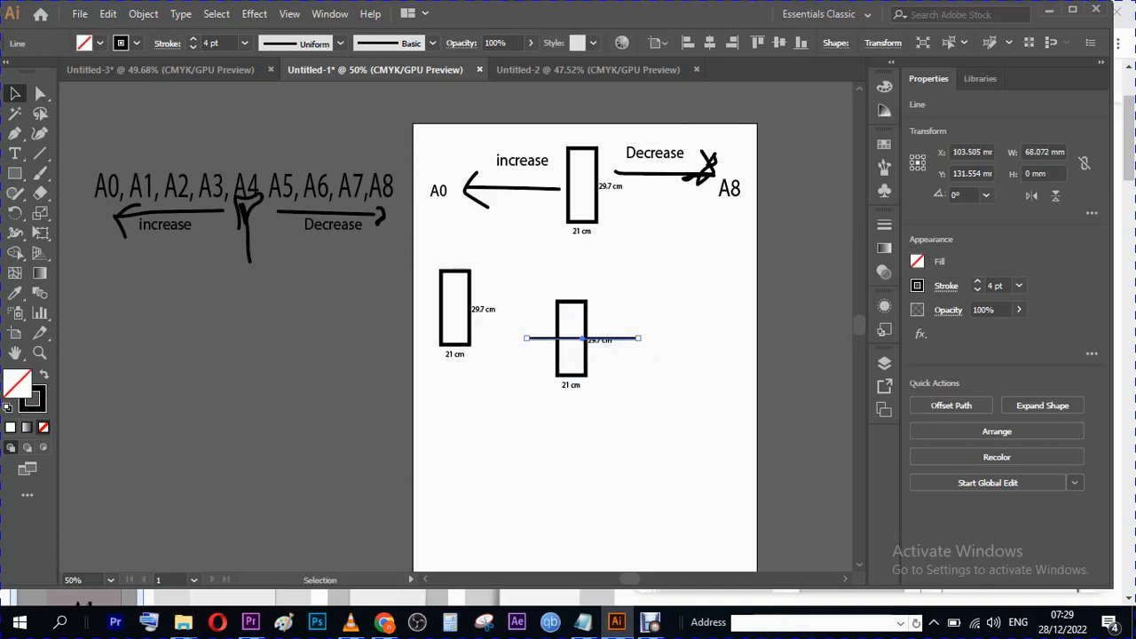
left_click(654, 361)
- Stretch the middle sheet's 29.7 cm label taller to 23.6 pt, placing it just below the dividing line
left_click(601, 341)
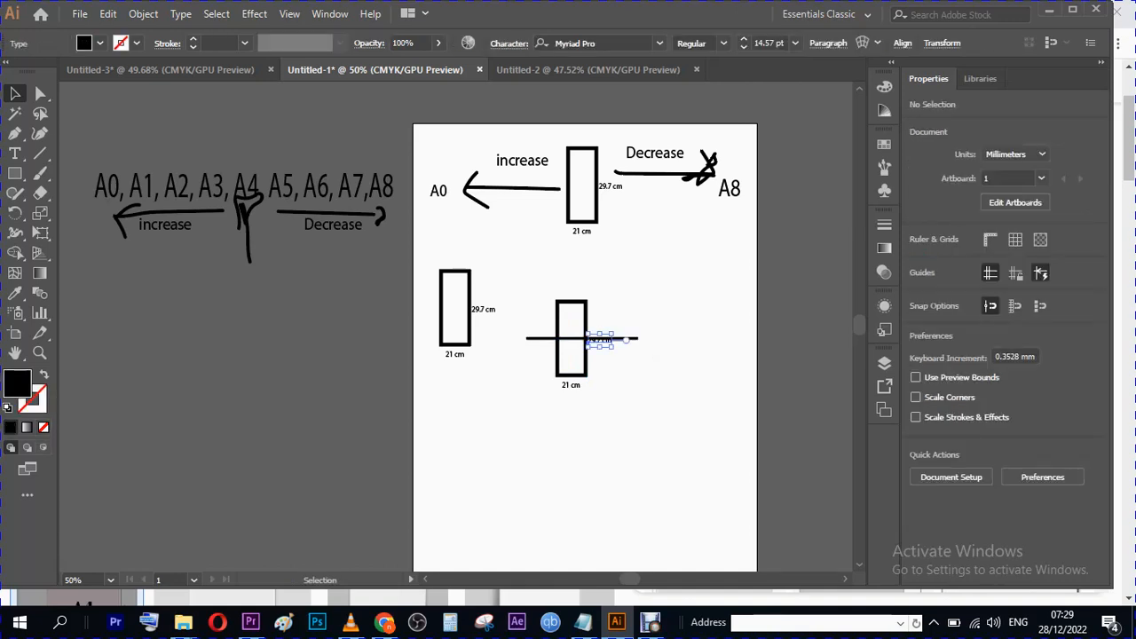
left_click_drag(601, 341, 600, 340)
left_click(655, 373)
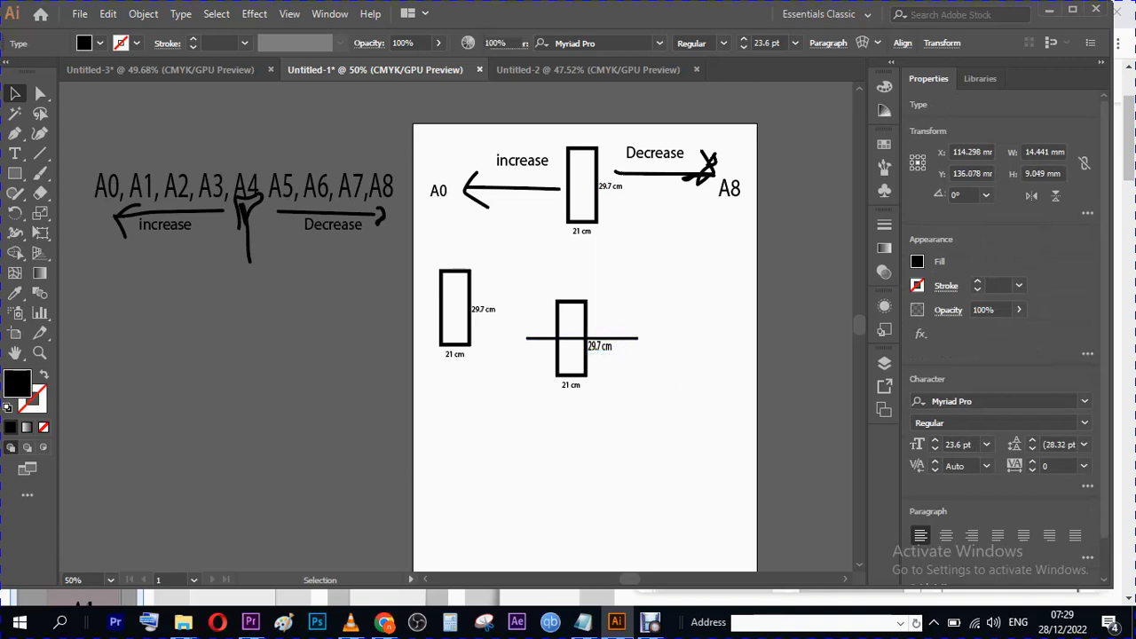
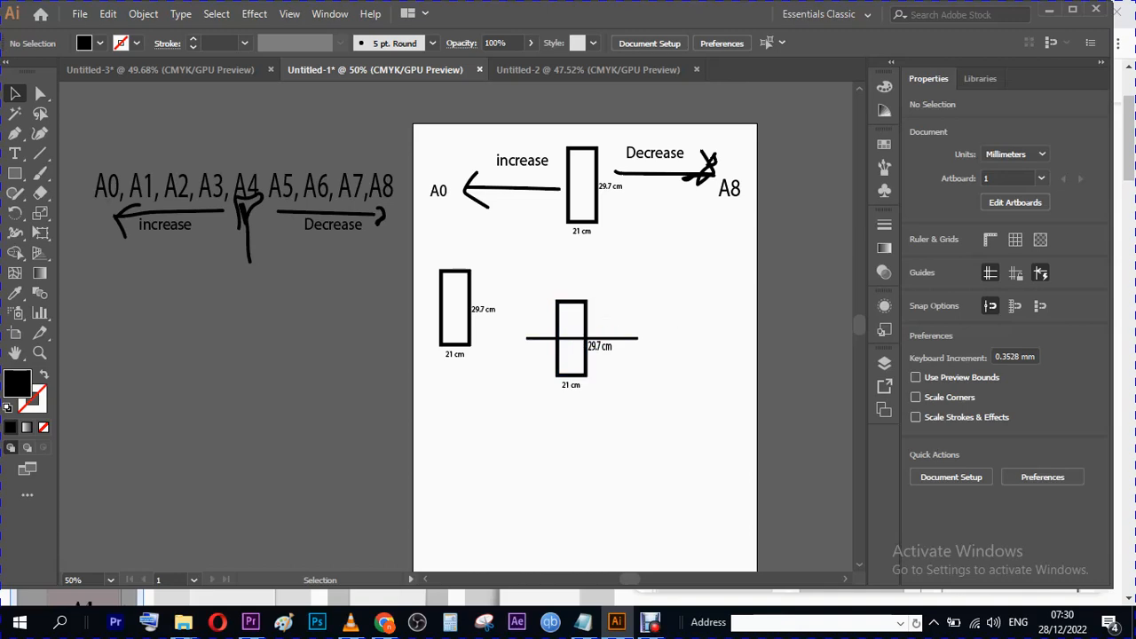
left_click(40, 173)
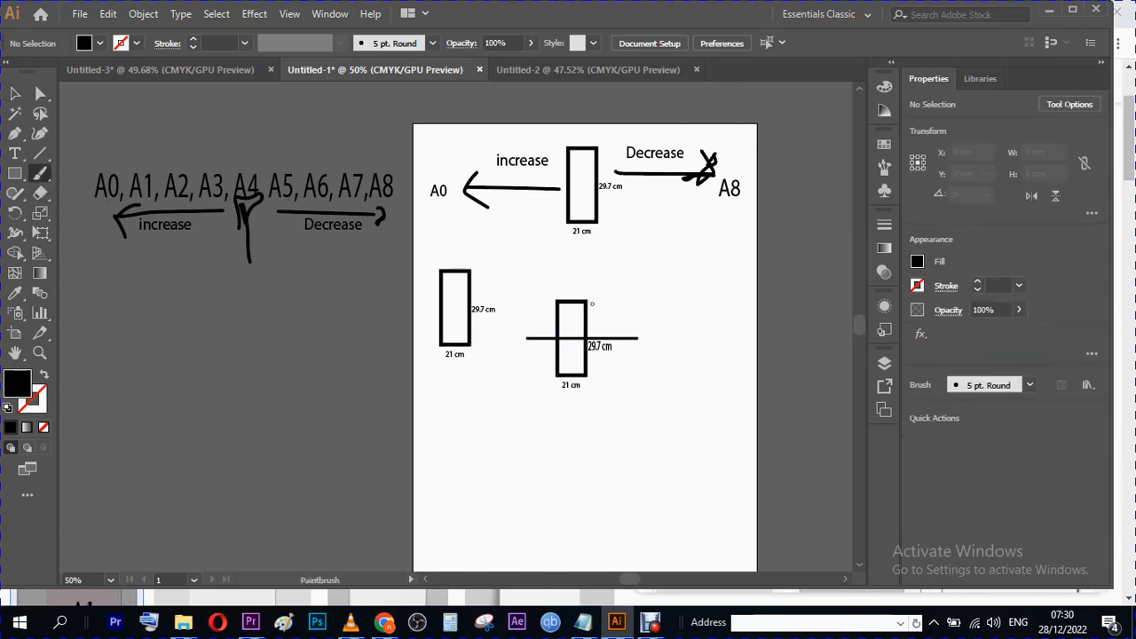
left_click_drag(591, 303, 587, 330)
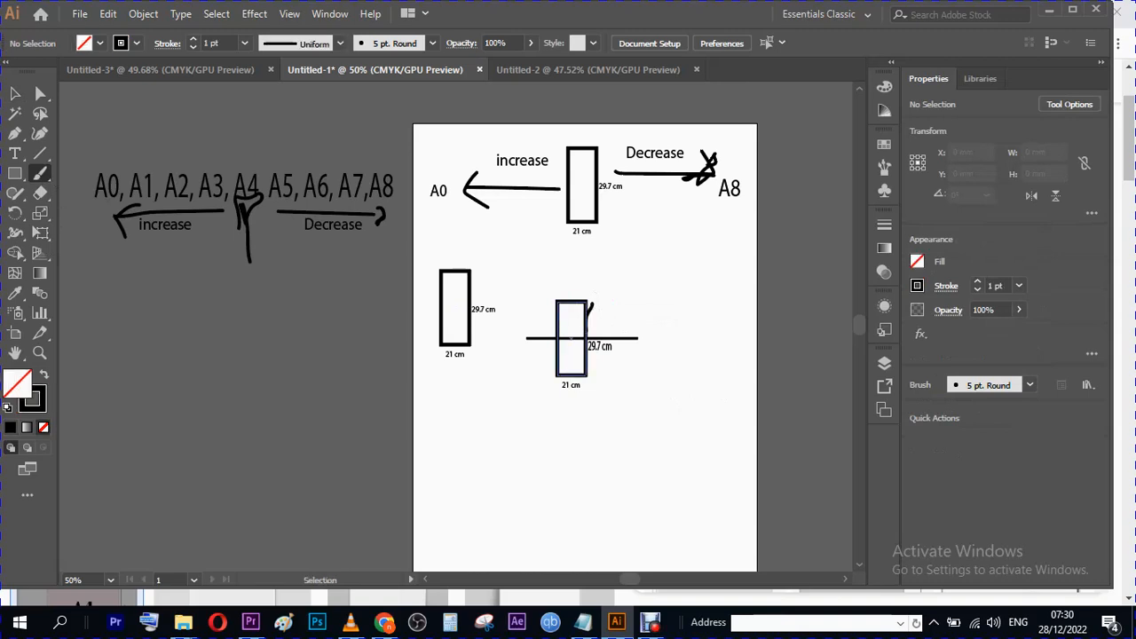
key("ctrl+z")
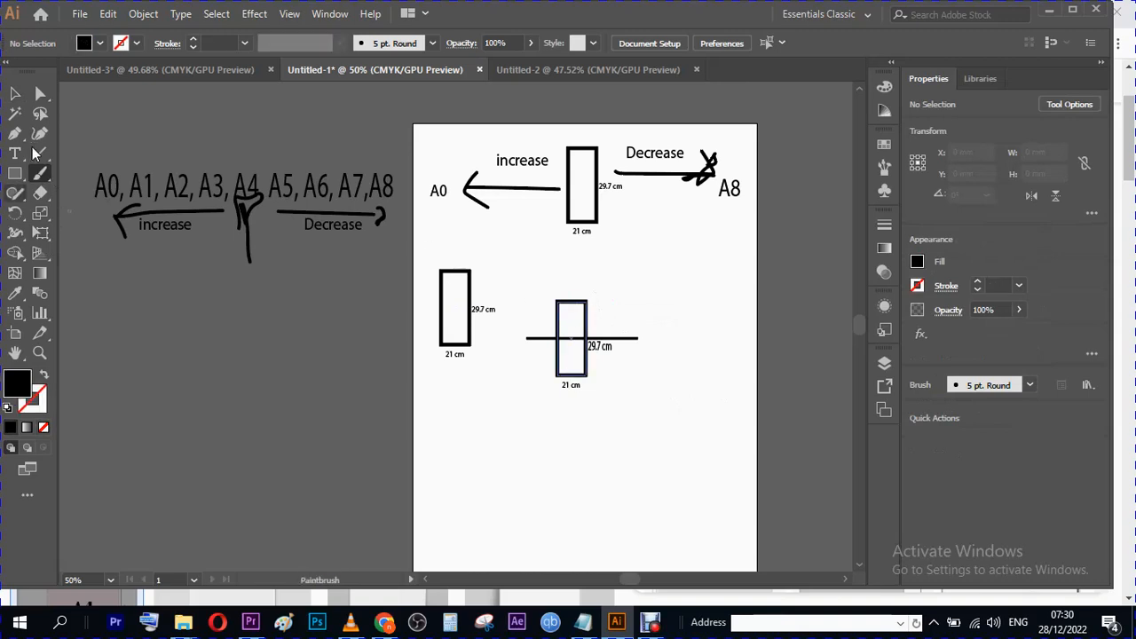
- Draw a vertical line about 52 mm long just right of the middle sheet, set its stroke to 5 pt, and deselect it
left_click(40, 152)
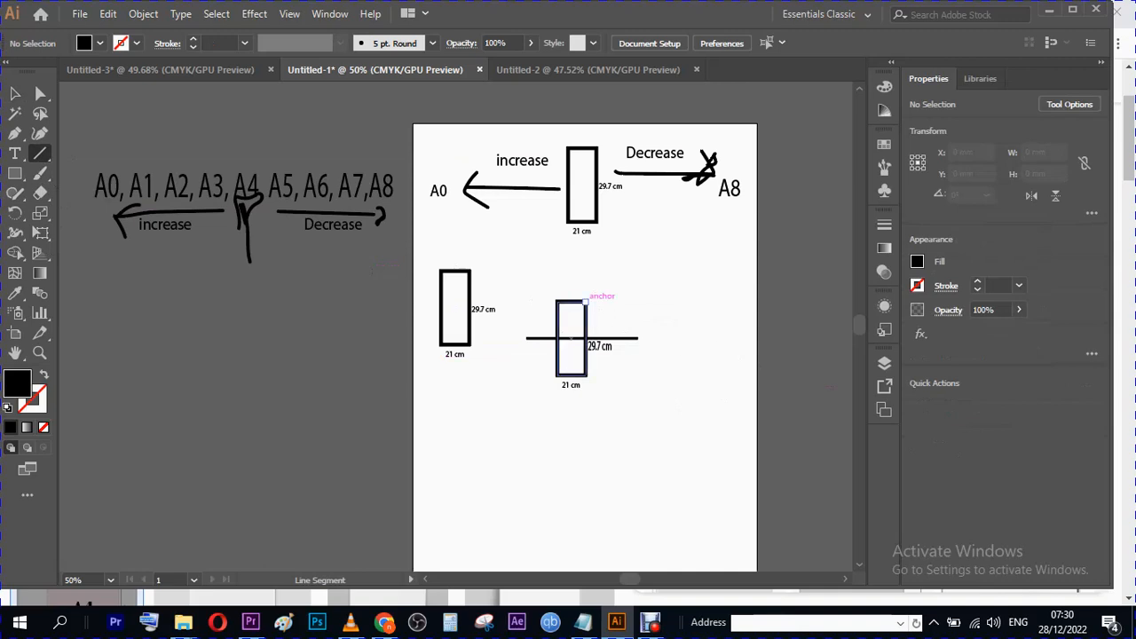
left_click_drag(598, 295, 599, 383)
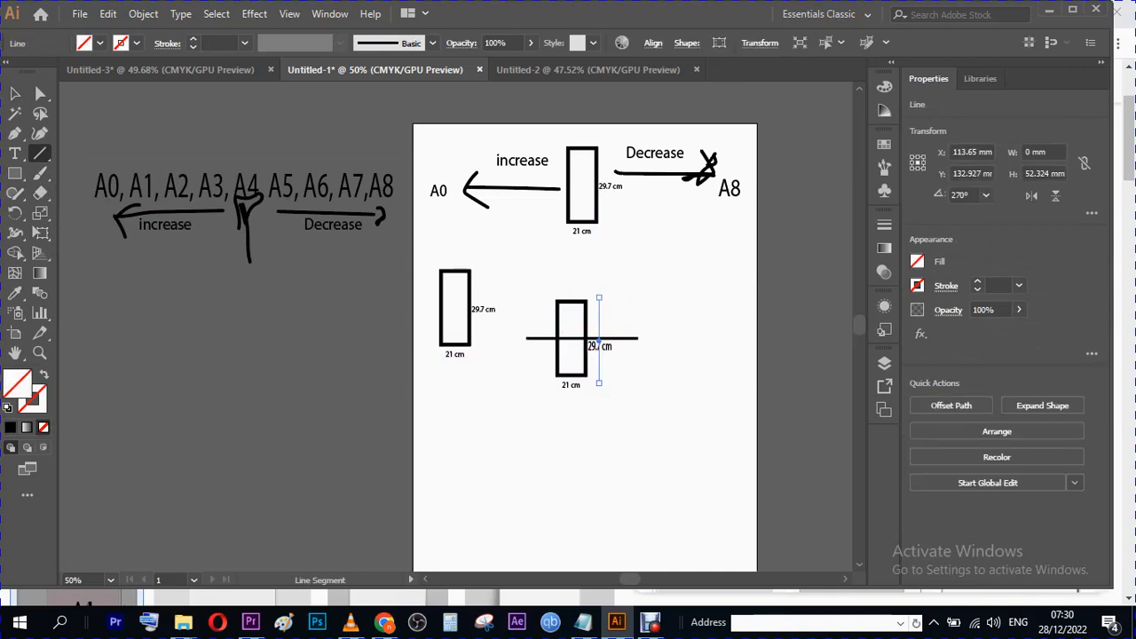
left_click(194, 39)
left_click(193, 40)
left_click(194, 39)
left_click(194, 39)
left_click(194, 39)
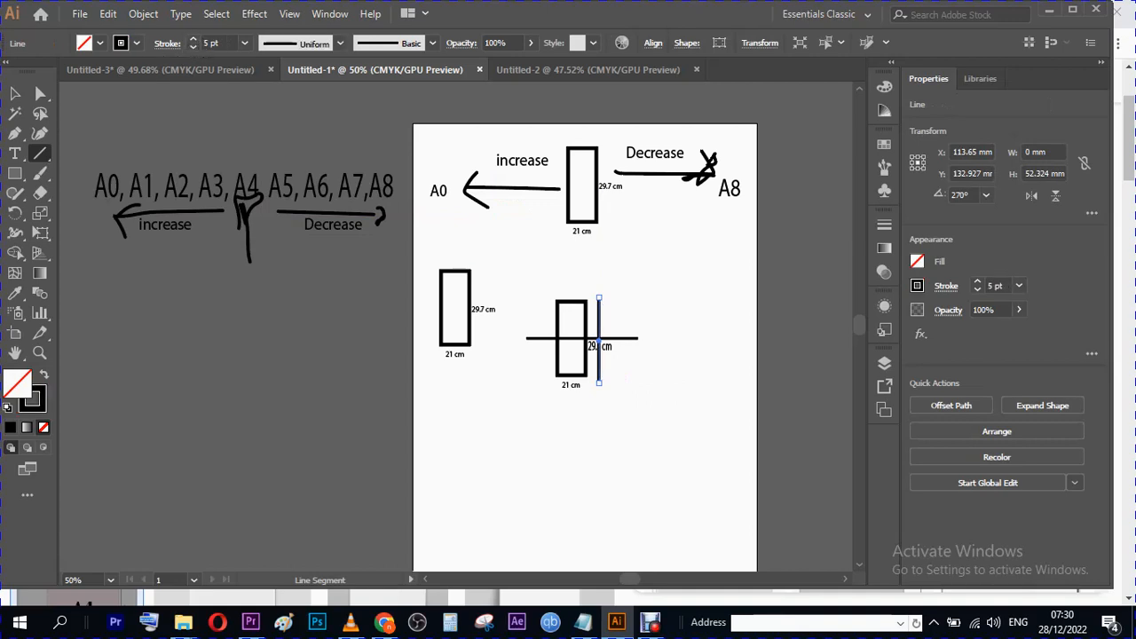
left_click(15, 93)
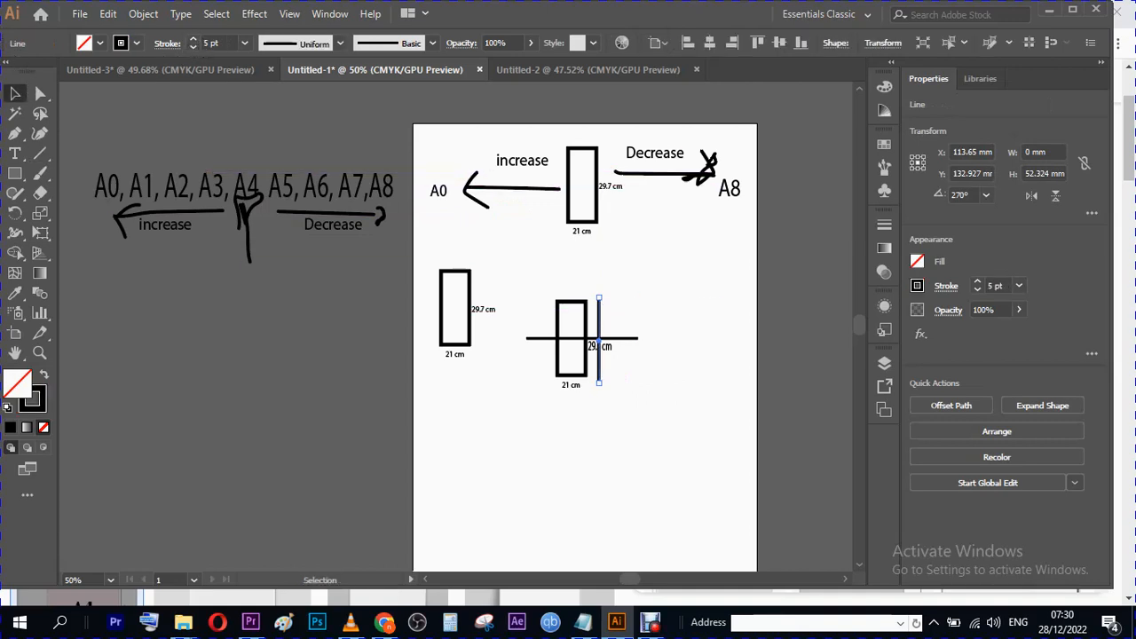
key("Left")
left_click(694, 306)
- Paint short ticks across both ends of the vertical line and move the 29.7 cm label to its right side
left_click(40, 174)
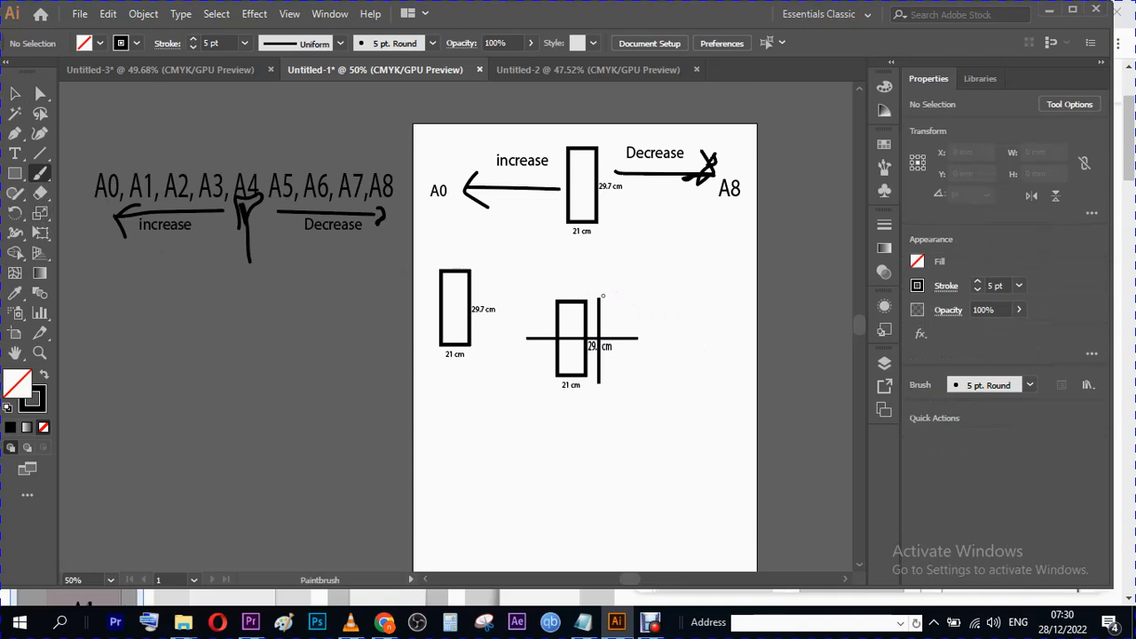
left_click_drag(595, 302, 596, 300)
left_click_drag(593, 377, 602, 376)
left_click(14, 93)
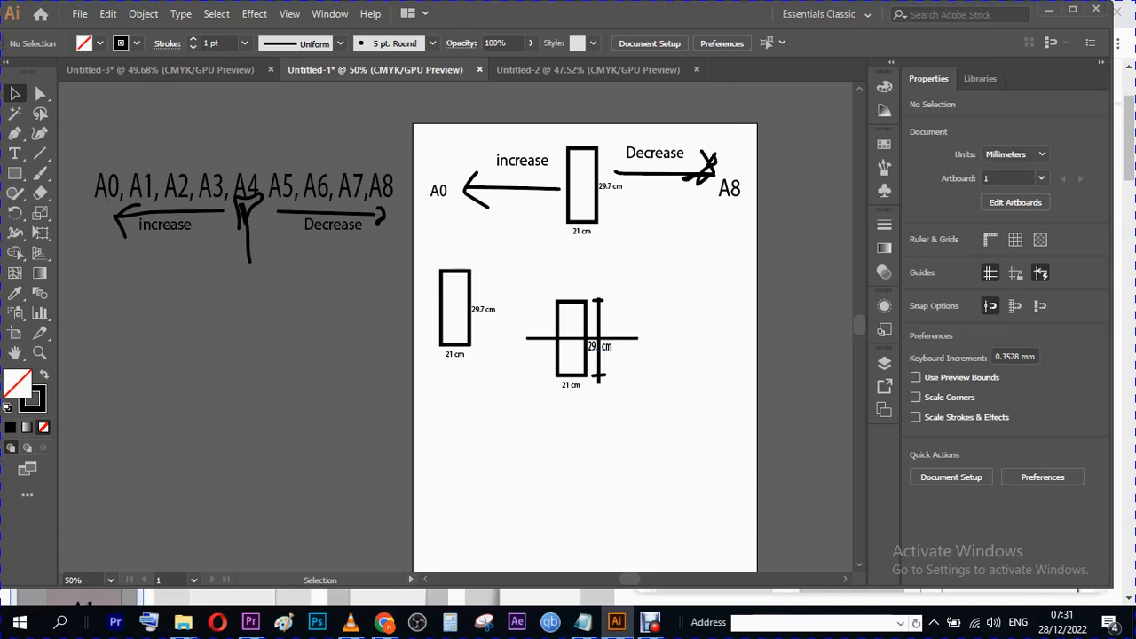
left_click_drag(588, 346, 610, 347)
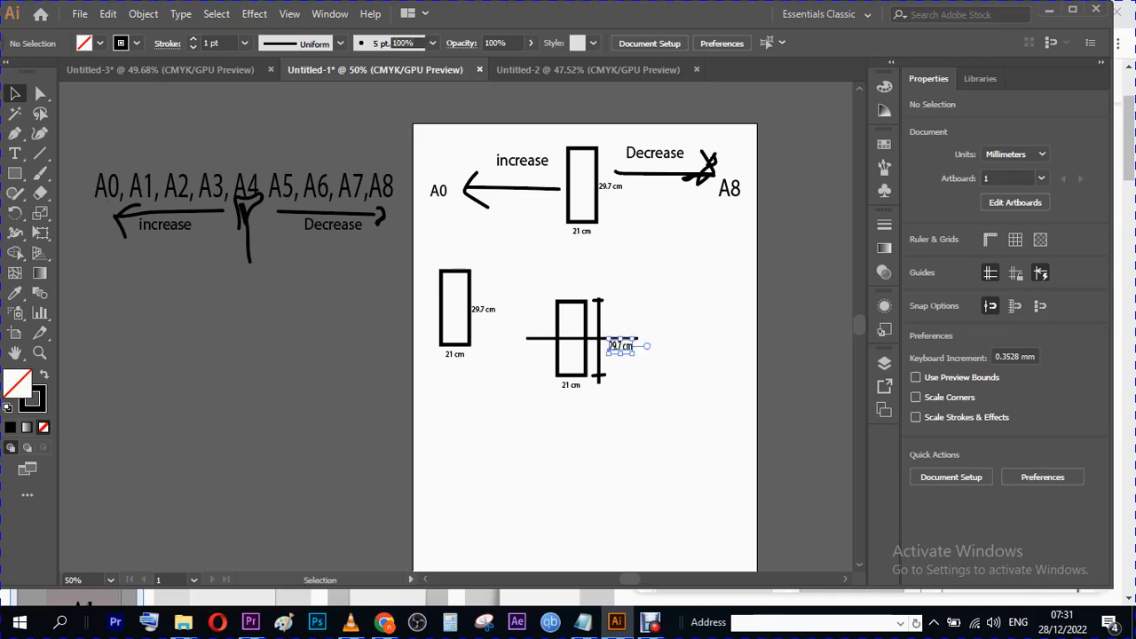
left_click(621, 435)
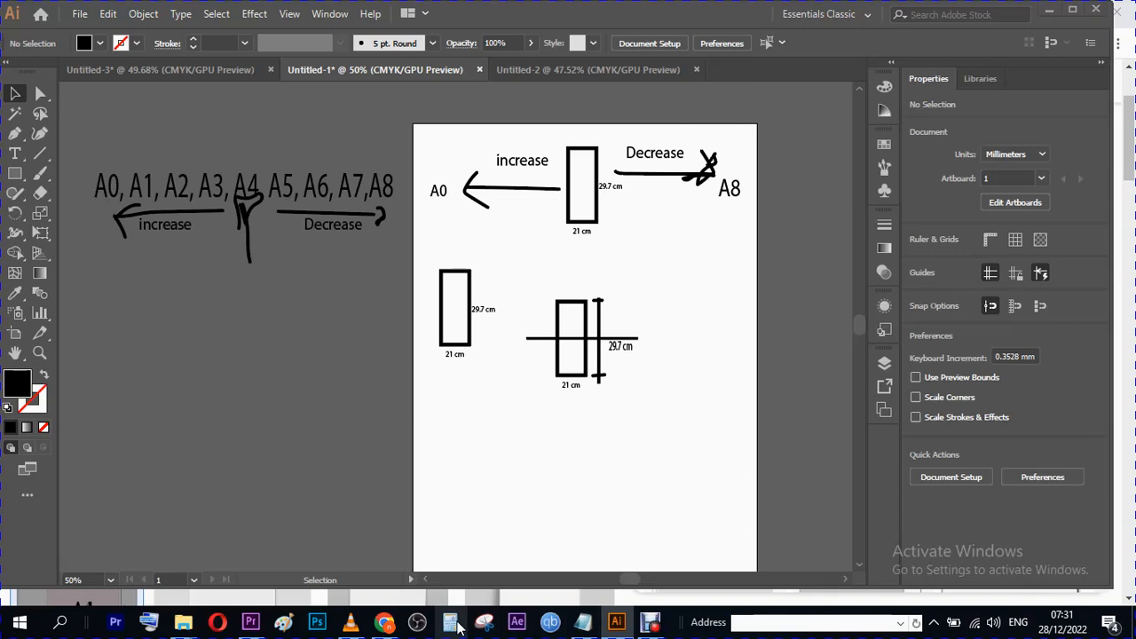
- Switch to Calculator and divide the sheet height 29.7 by 2
left_click(452, 623)
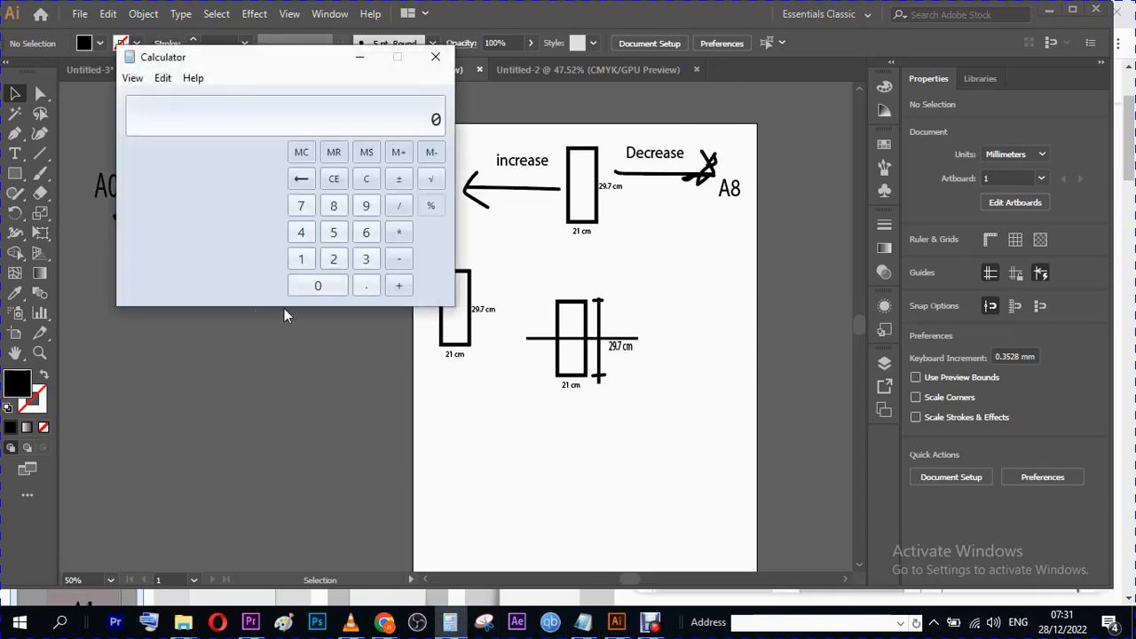
left_click(334, 258)
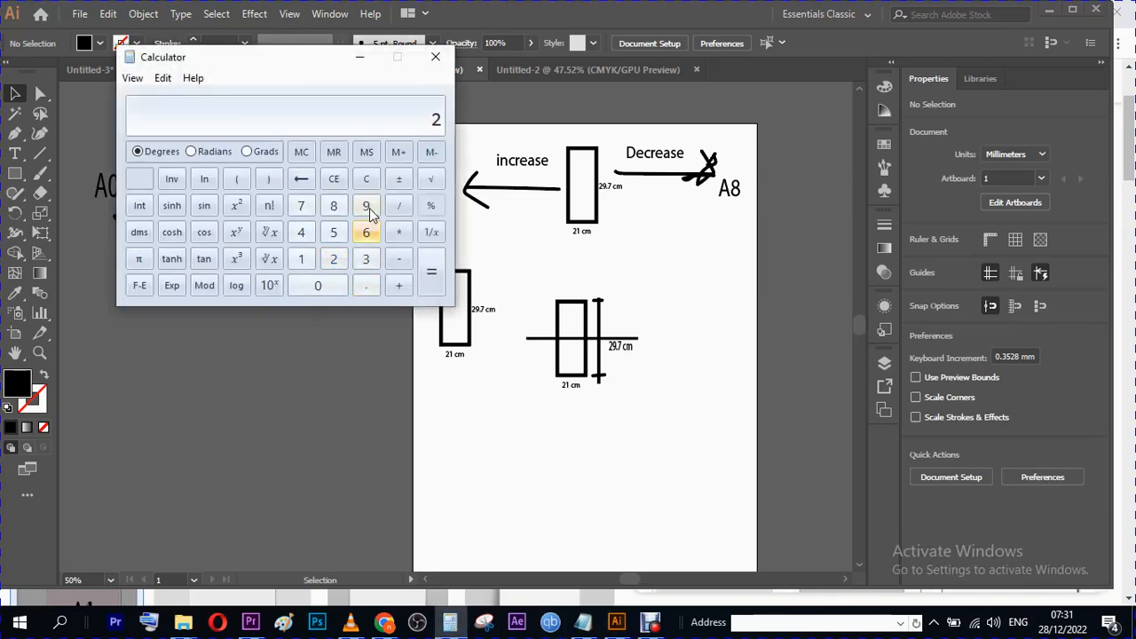
left_click(366, 205)
left_click(366, 285)
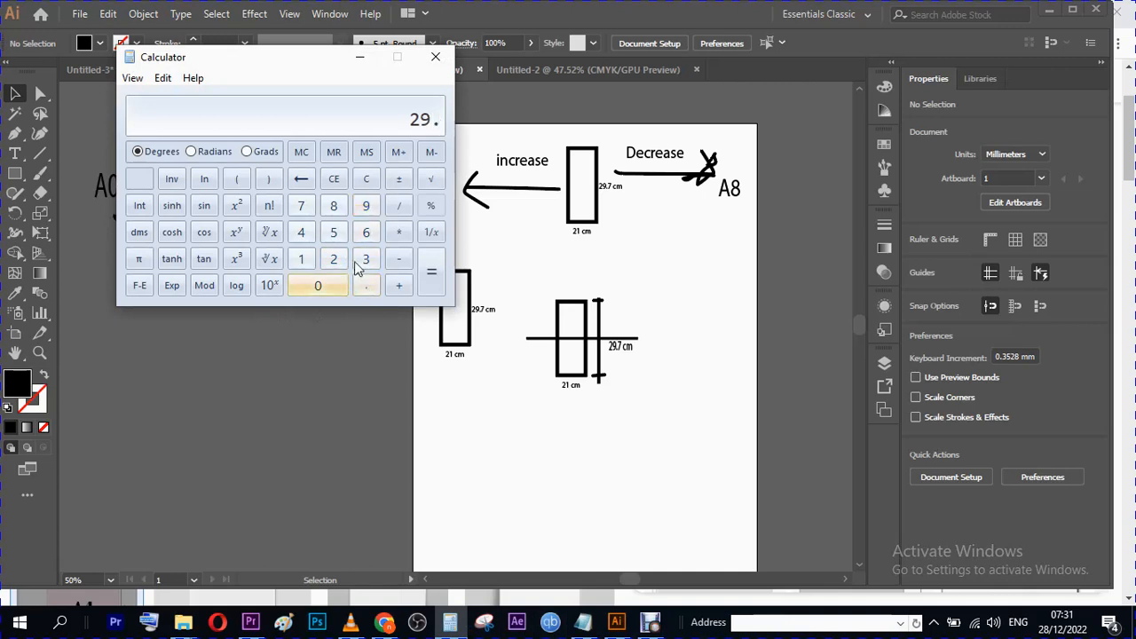
left_click(312, 210)
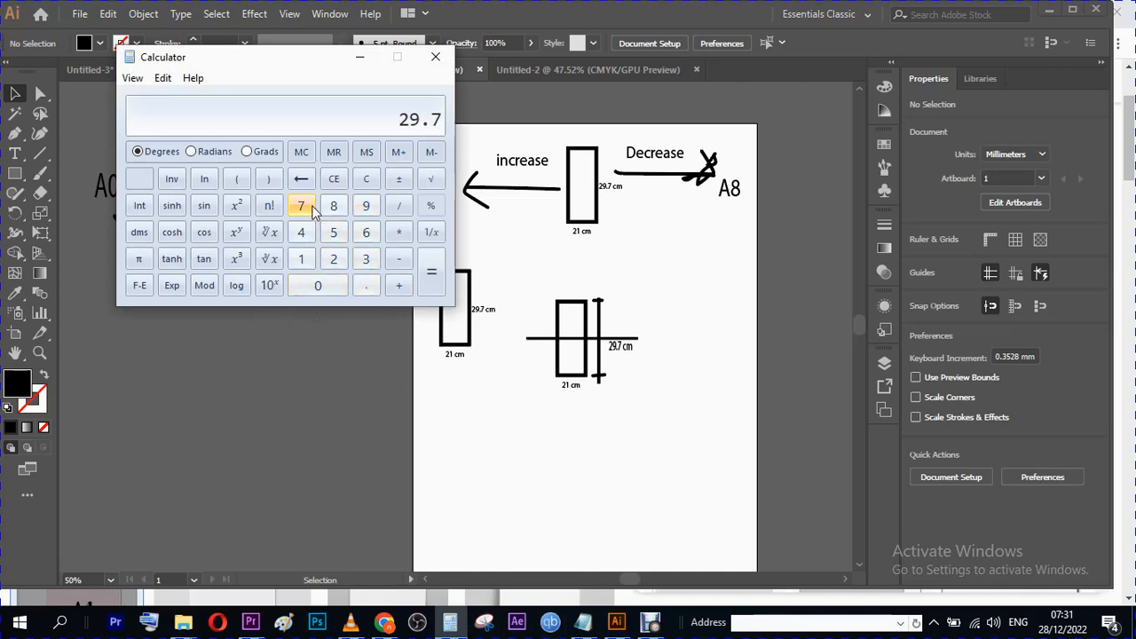
left_click(398, 206)
left_click(333, 259)
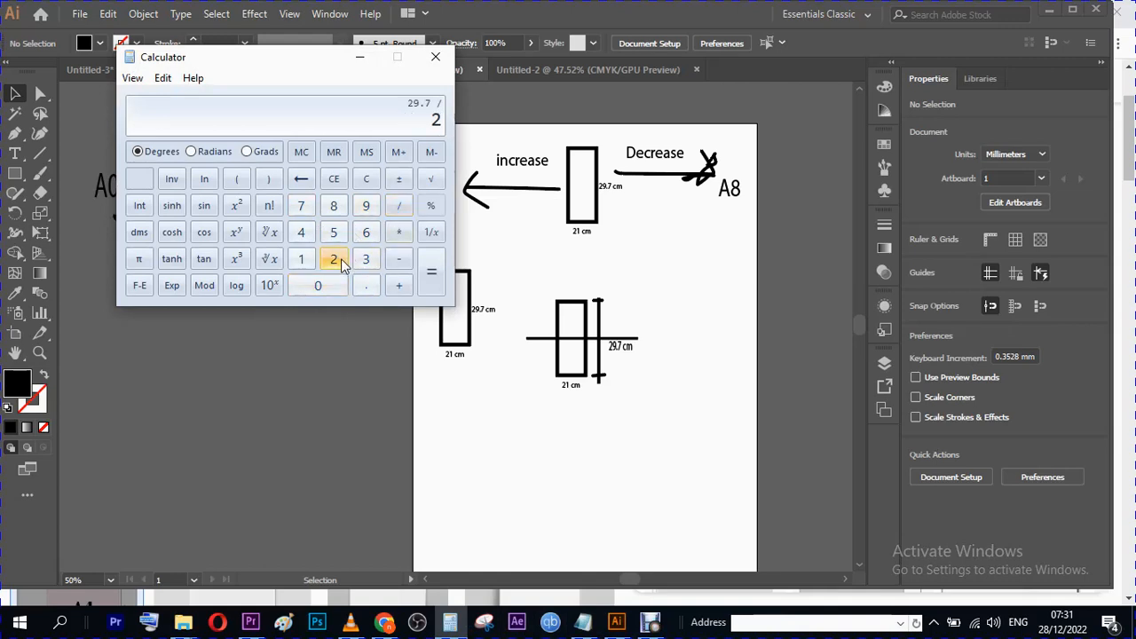
left_click(425, 277)
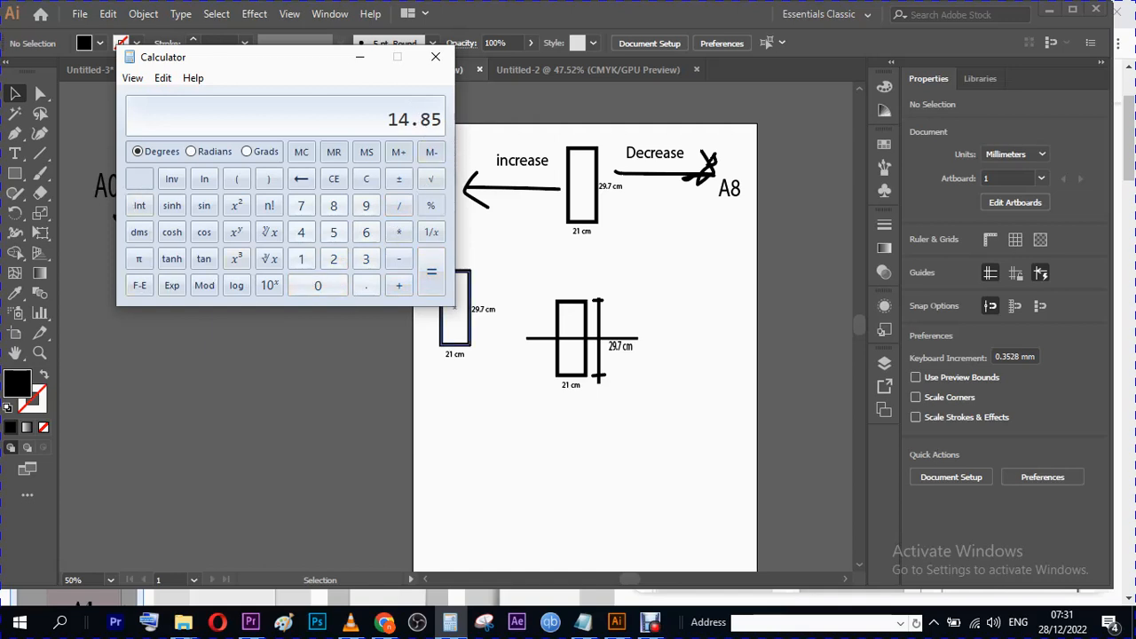
- Switch back to Illustrator and duplicate the left sheet rectangle, without its labels, to below the original
left_click(459, 314)
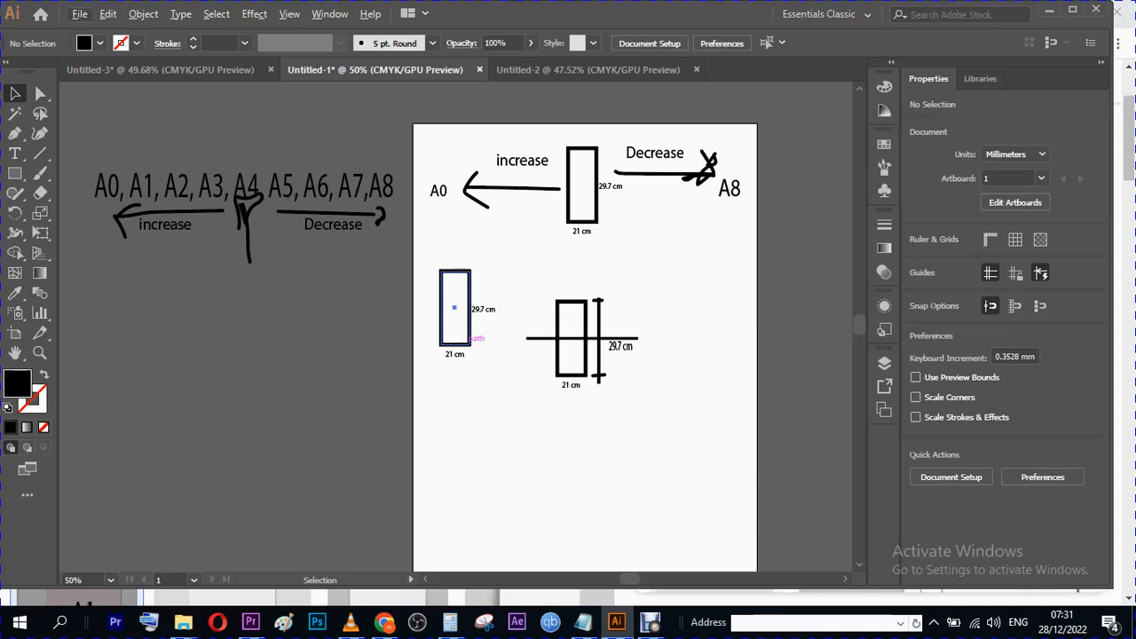
left_click_drag(468, 335, 456, 465)
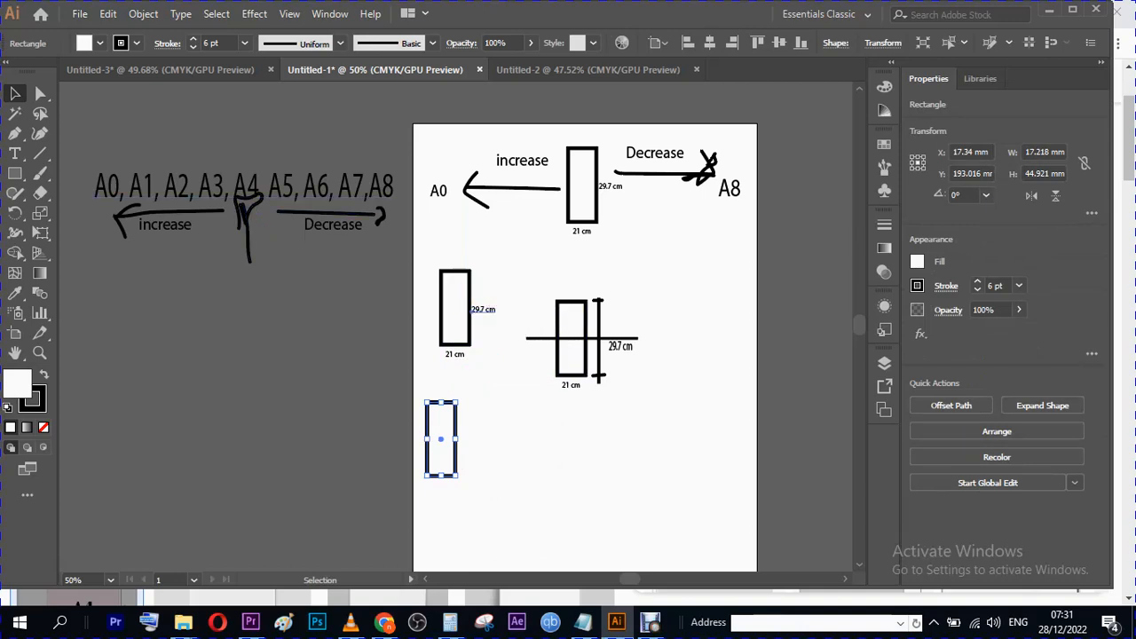
- Copy the left sheet's 29.7 cm label above the middle sheet, change its text to A4, and enlarge it to 31.82 pt
left_click_drag(471, 310, 558, 278)
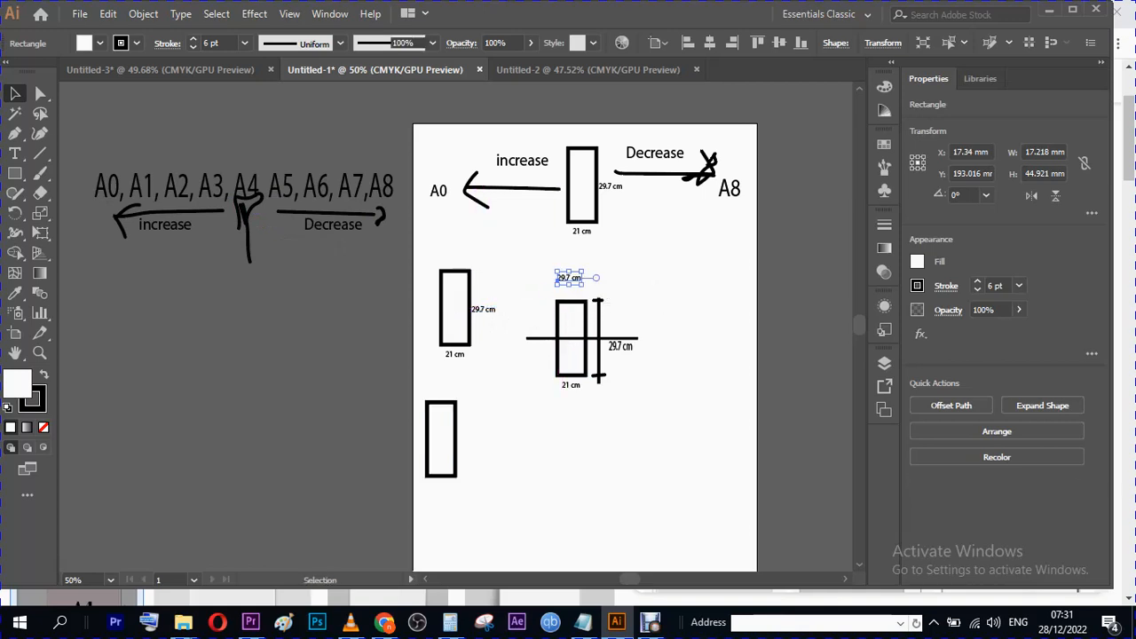
left_click(25, 161)
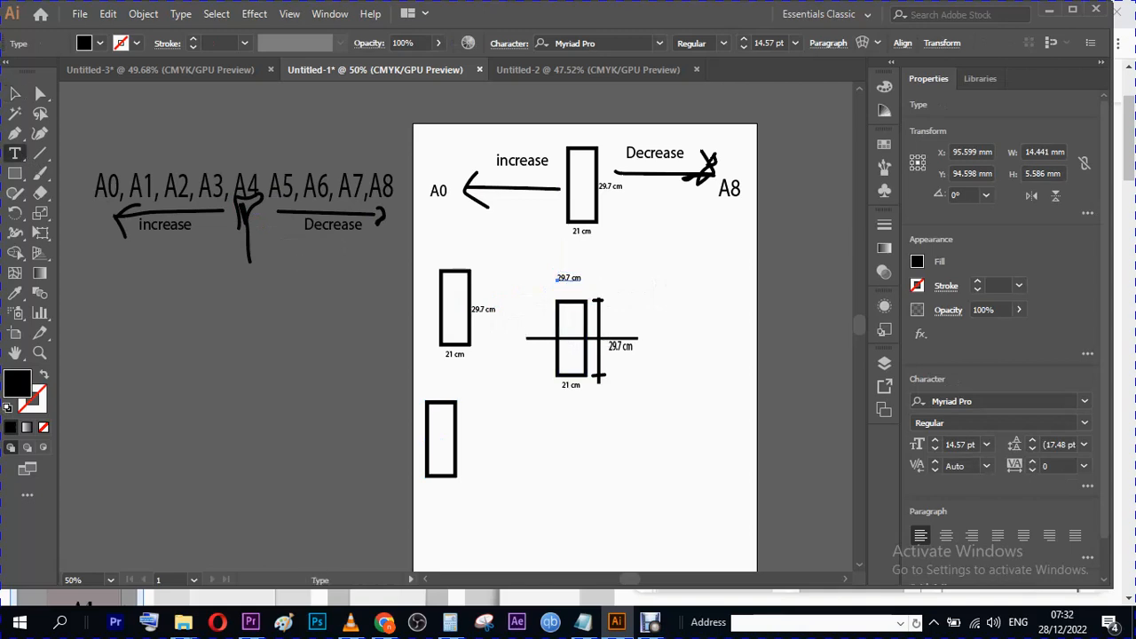
left_click(570, 278)
key("ctrl+a")
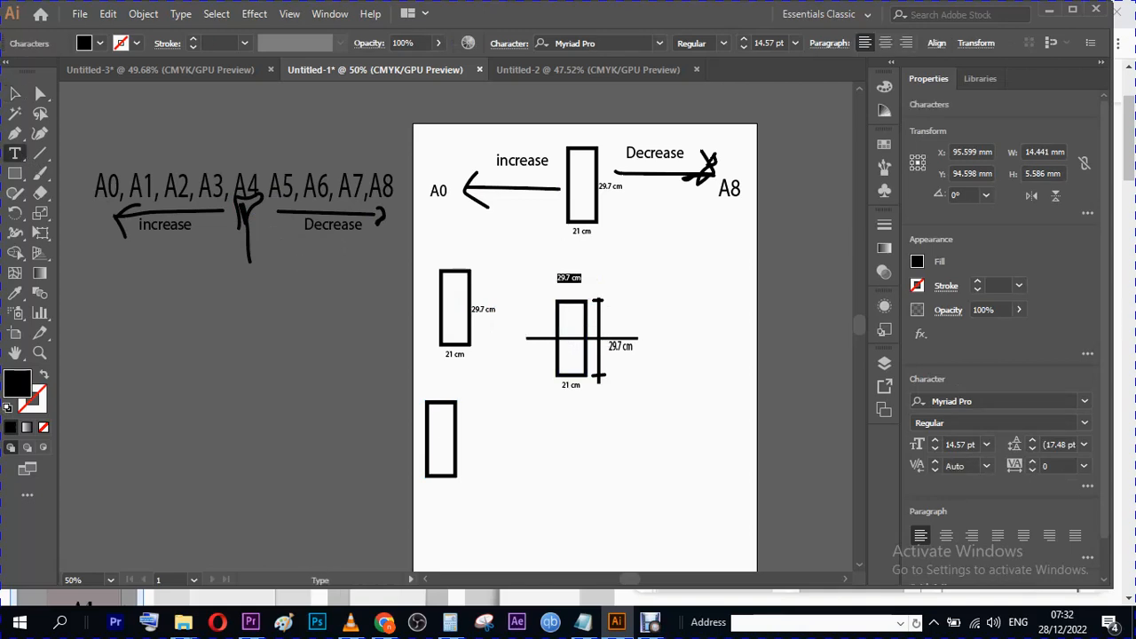
type("A4")
key("Escape")
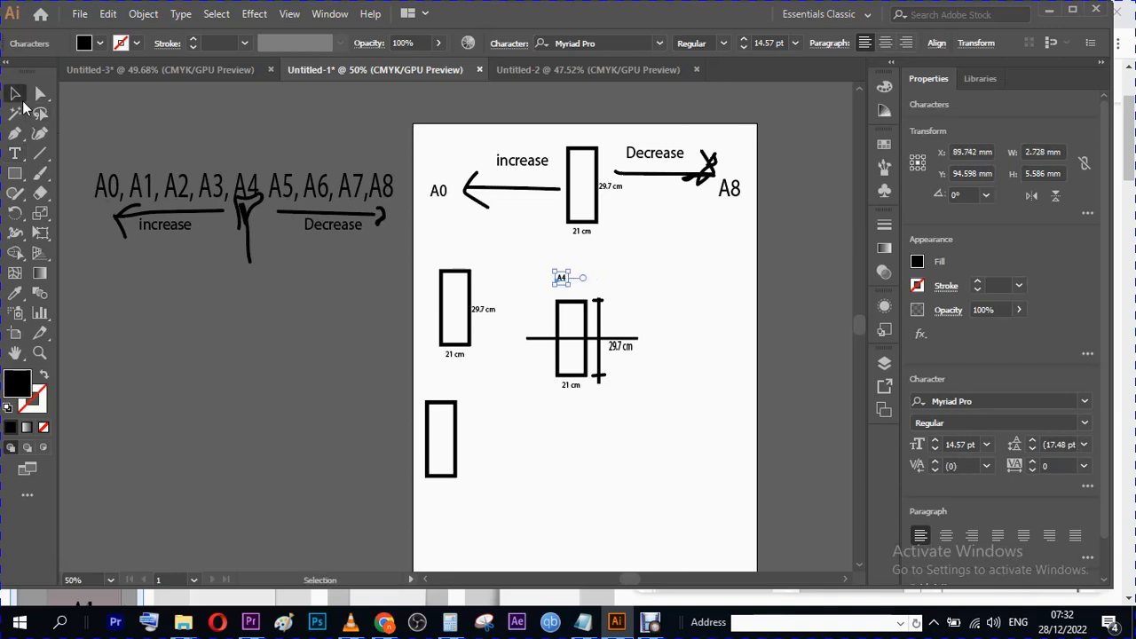
left_click_drag(569, 285, 600, 300)
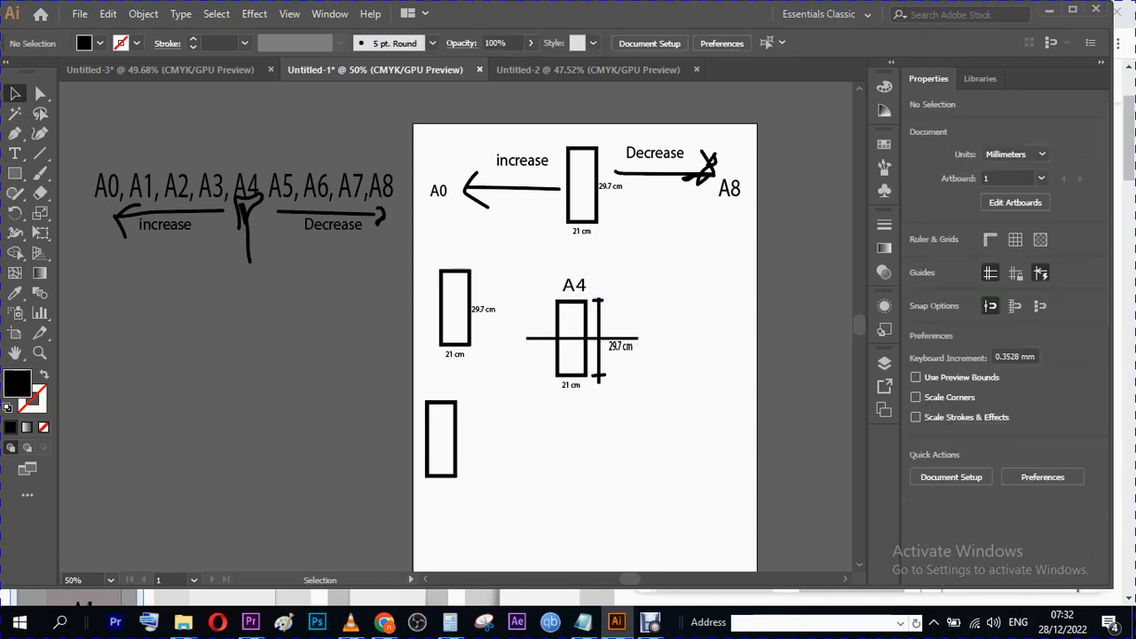
- Duplicate the A4 label above the top sheet and the left labelled sheet
left_click(574, 286)
left_click_drag(574, 286, 445, 262)
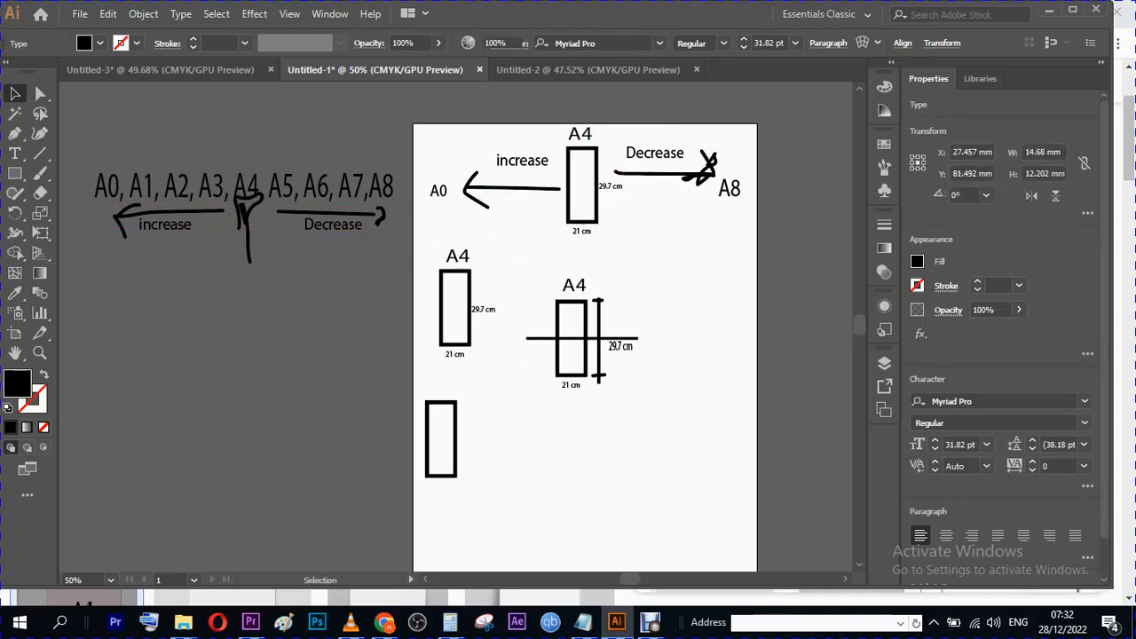
- Move the unlabelled rectangle to the right of the halved A4 diagram and copy that diagram's A4 label above it
left_click(581, 175)
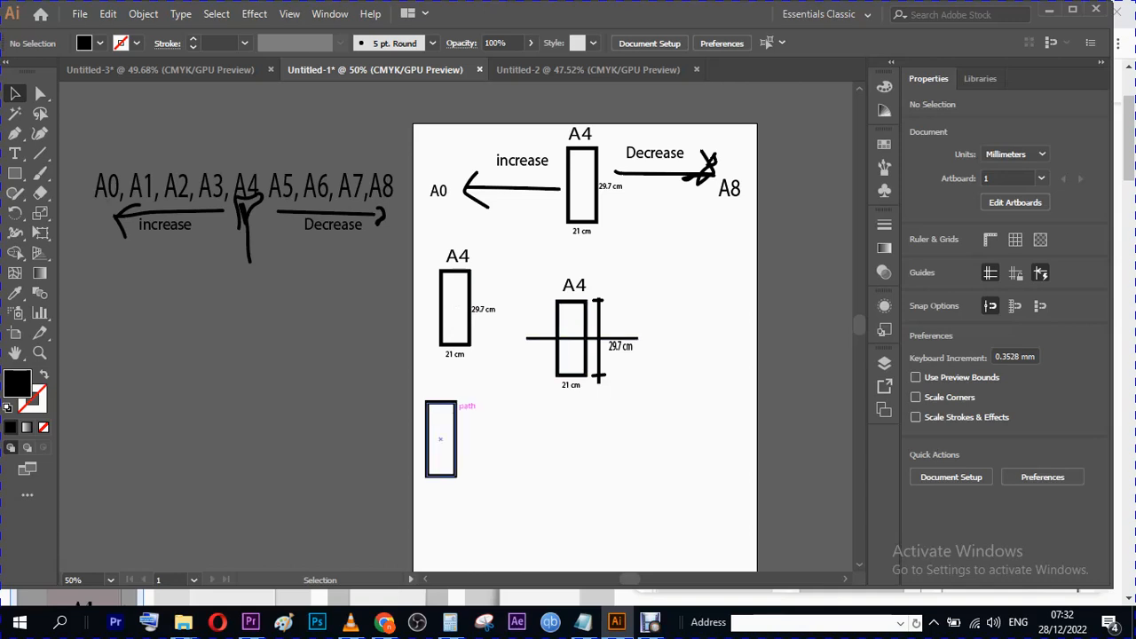
left_click_drag(455, 402, 708, 338)
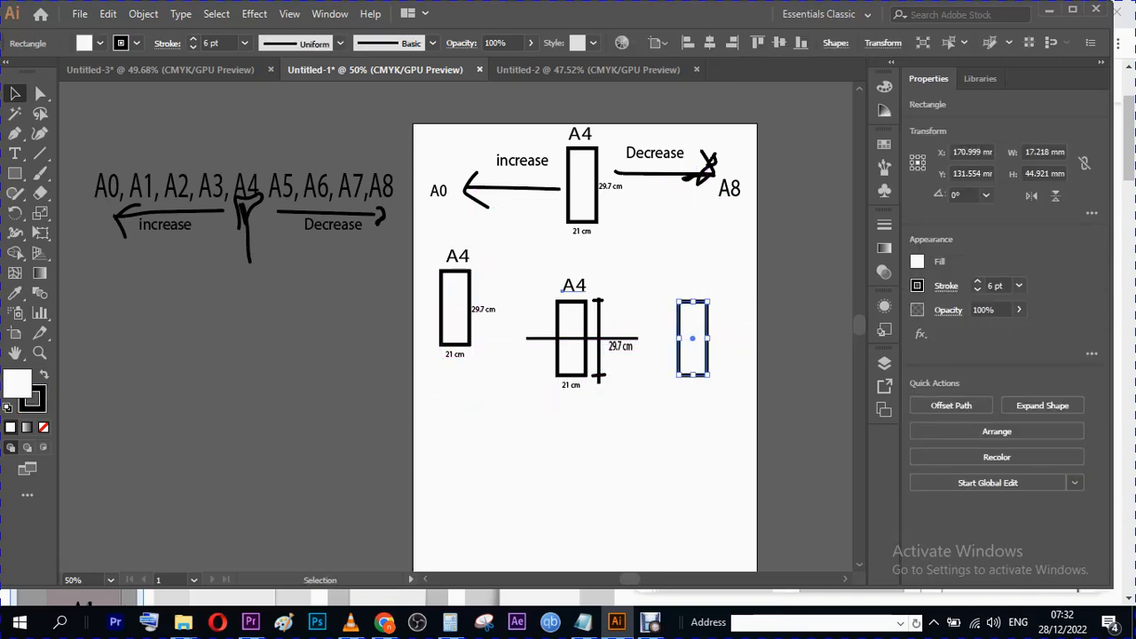
left_click_drag(562, 289, 684, 293)
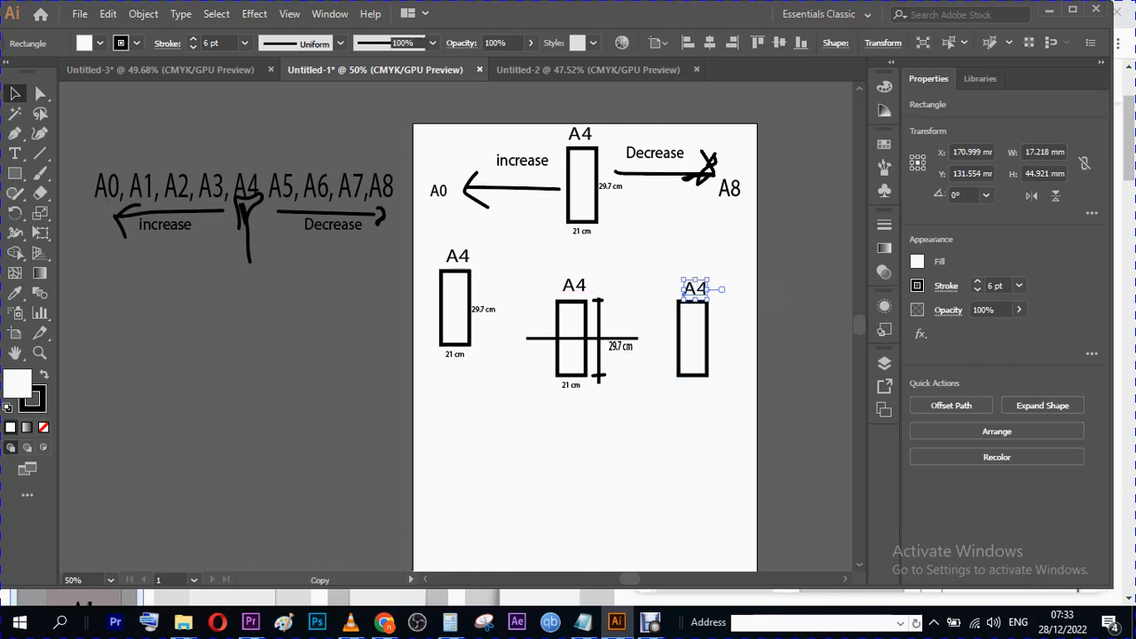
- Change the copied label above the moved rectangle to A5
left_click(12, 155)
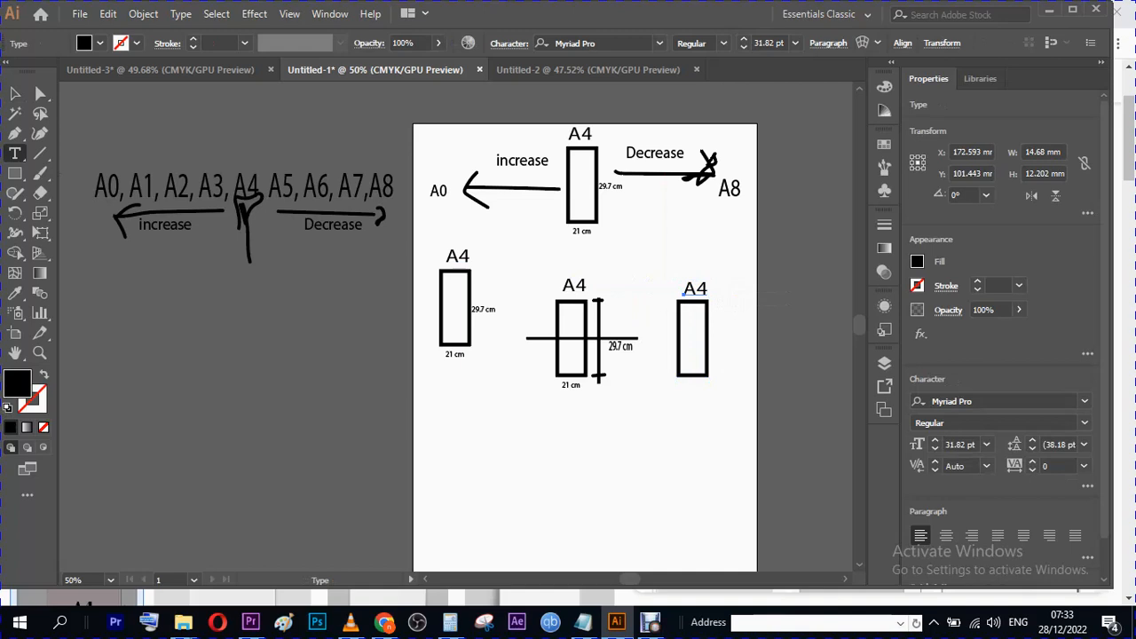
double_click(696, 290)
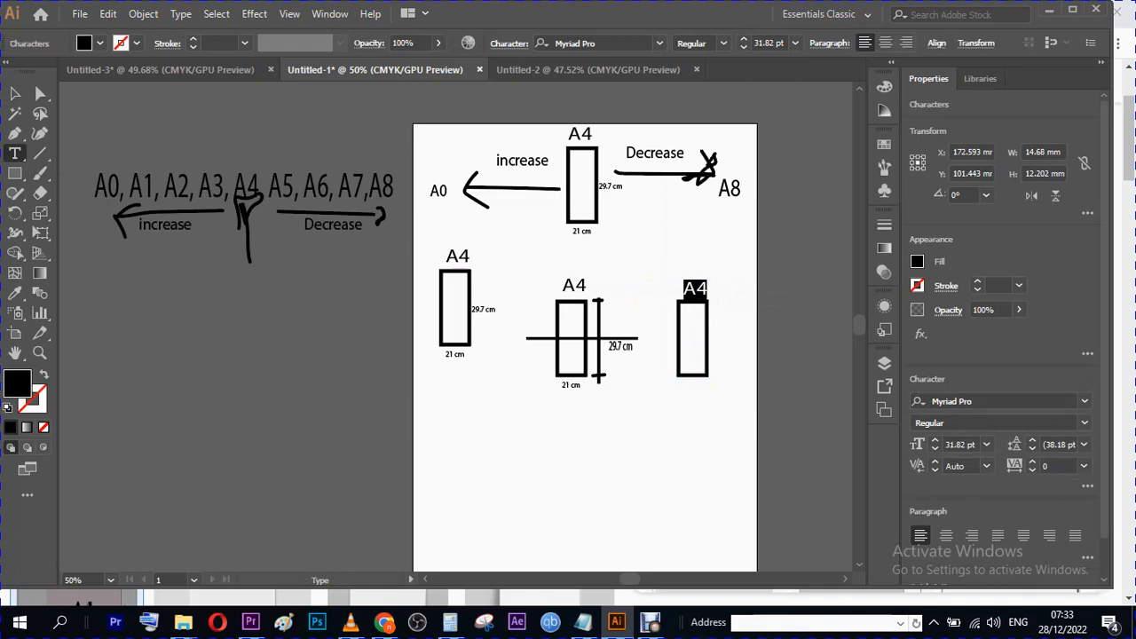
type("A5")
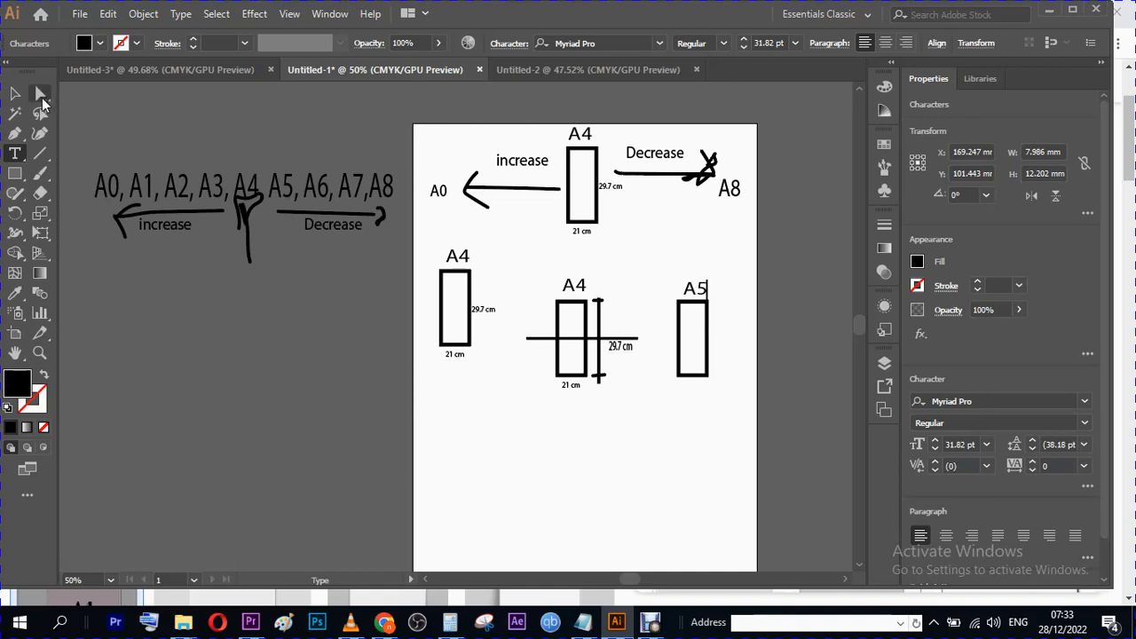
- Reshape the rectangle under the A5 label into a landscape format about 38 mm wide and 24 mm high
left_click(14, 93)
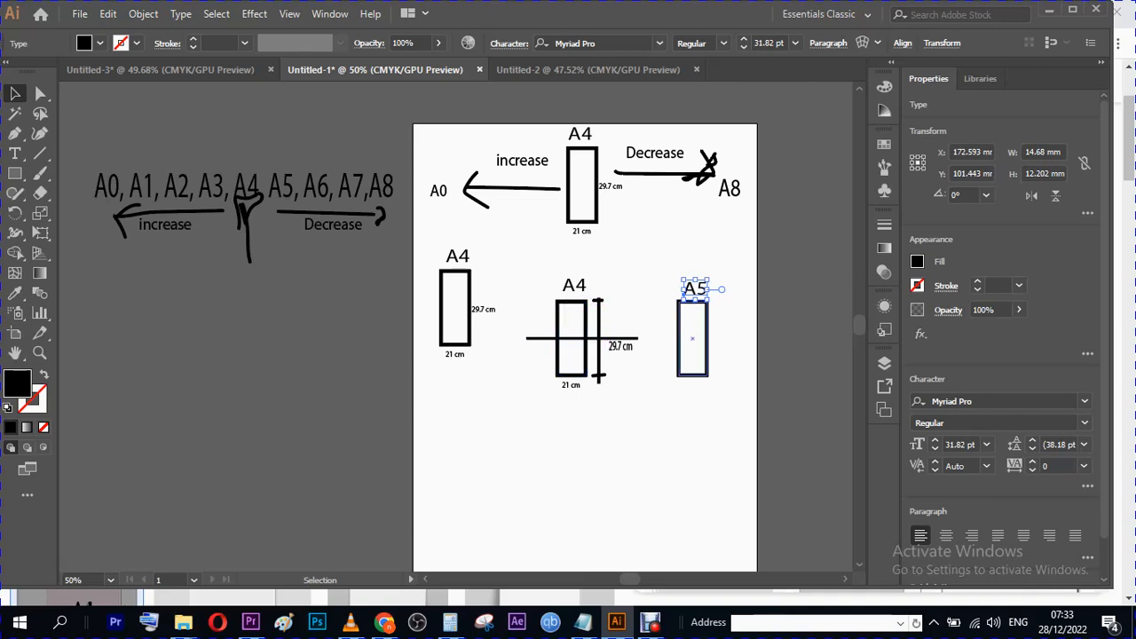
left_click(708, 339)
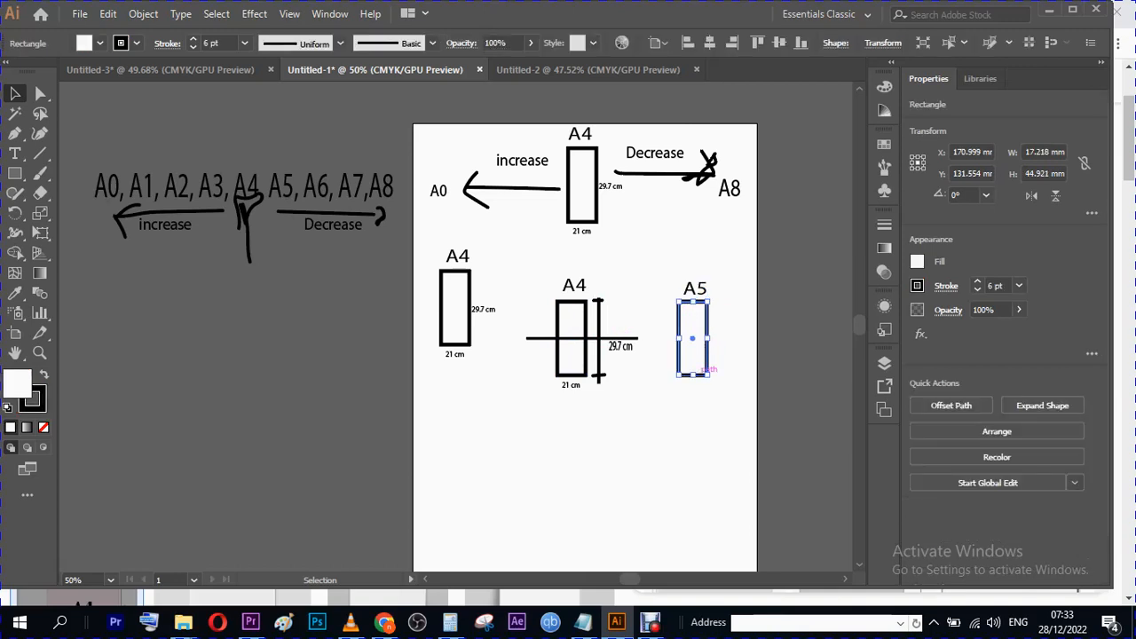
left_click_drag(694, 375, 742, 322)
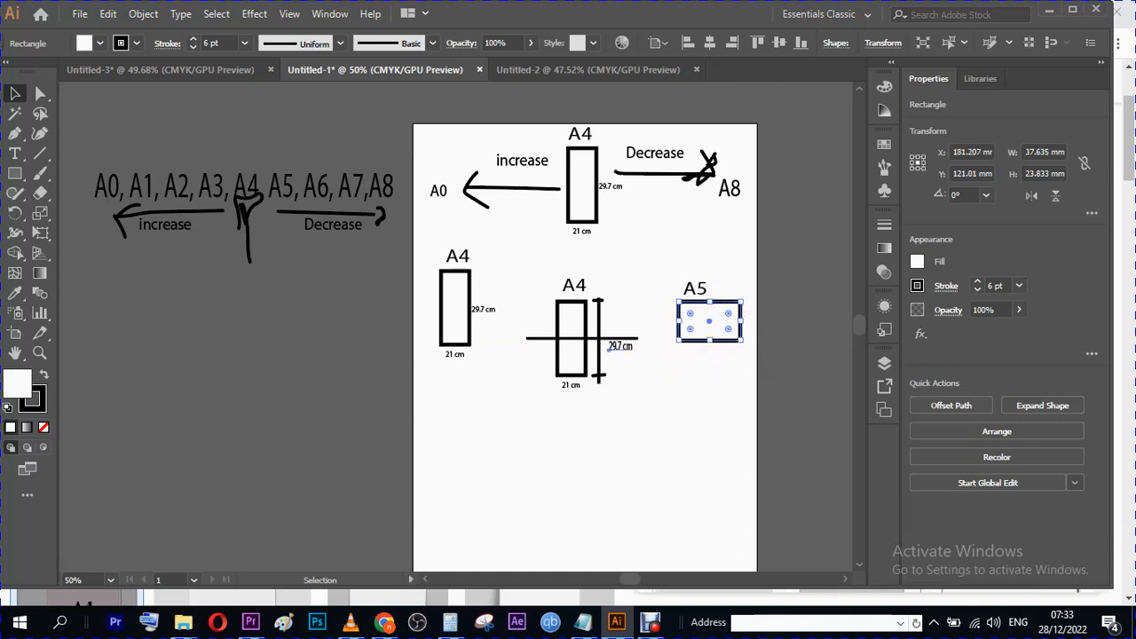
- Copy the halved A4 diagram's 21 cm label below the A5 rectangle and its 29.7 cm label to the rectangle's left side
left_click(612, 346)
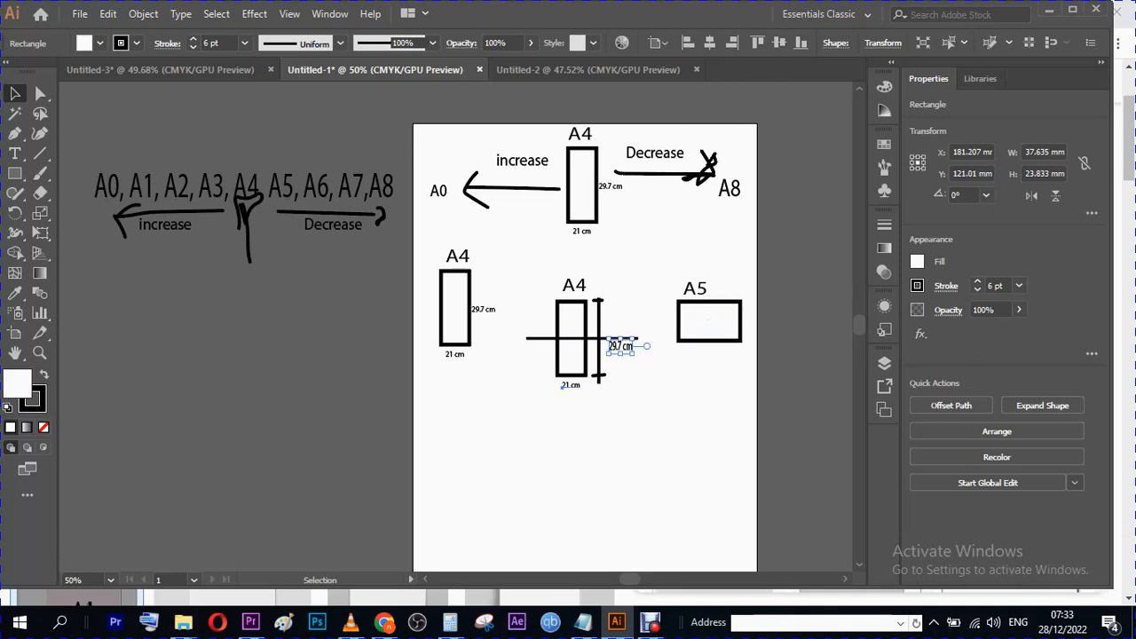
left_click_drag(563, 386, 699, 356)
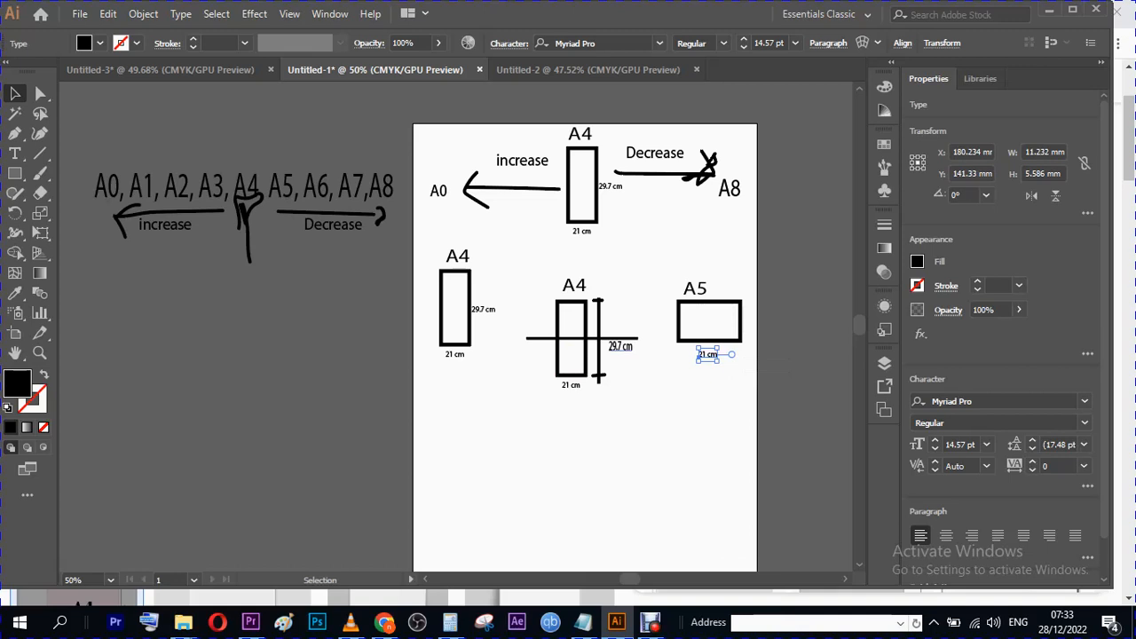
left_click_drag(621, 346, 659, 322)
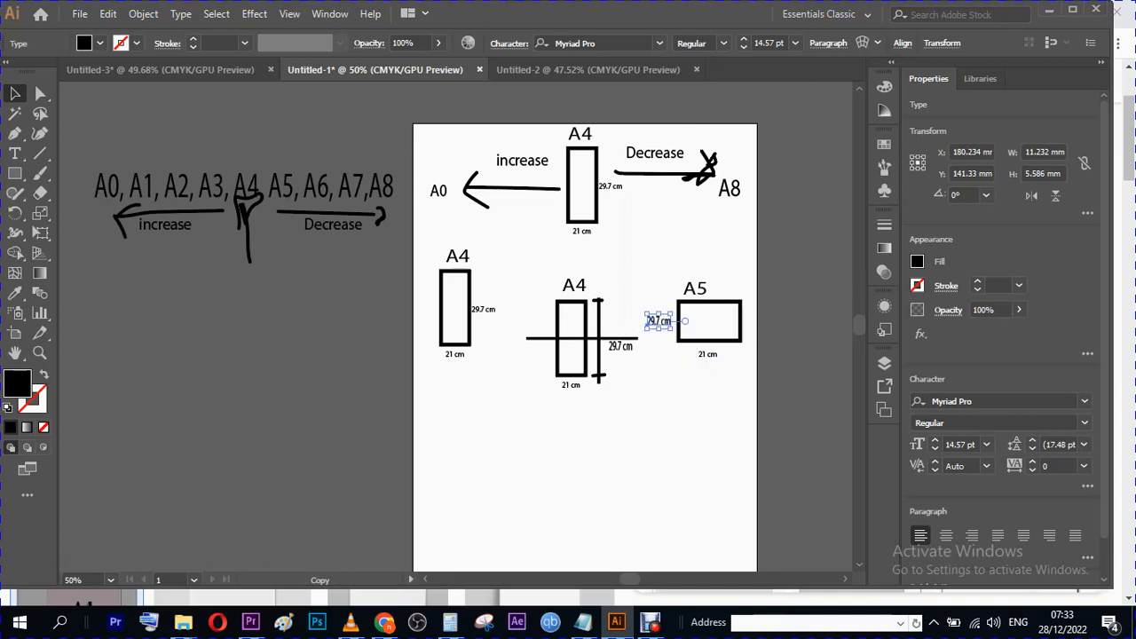
- Switch to Calculator and divide 29.7 by 2
left_click(450, 622)
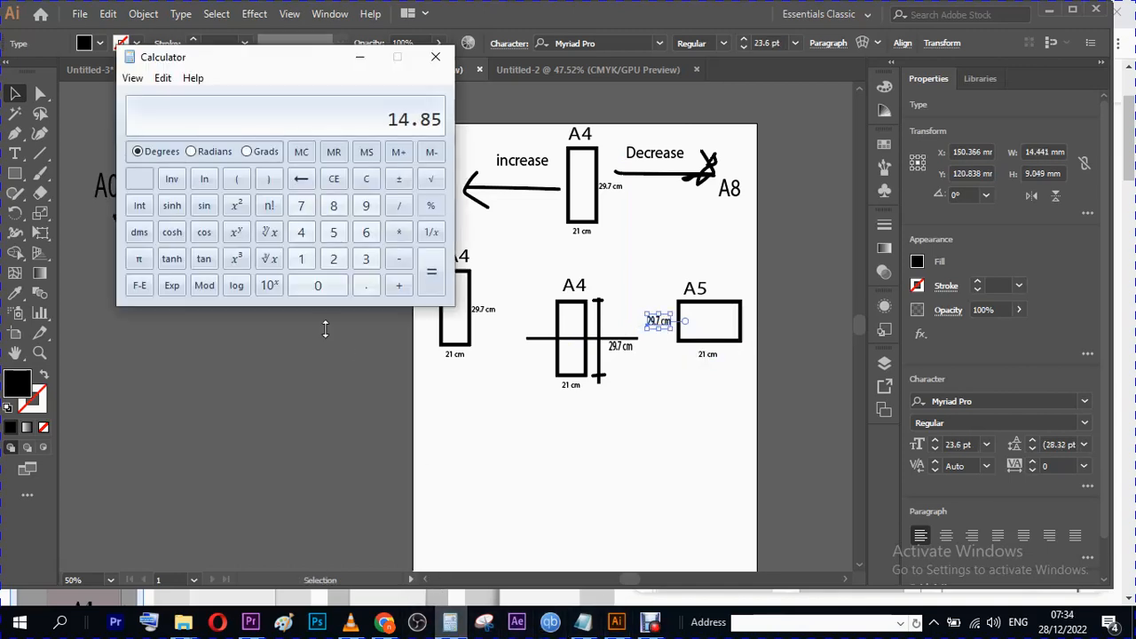
left_click(333, 258)
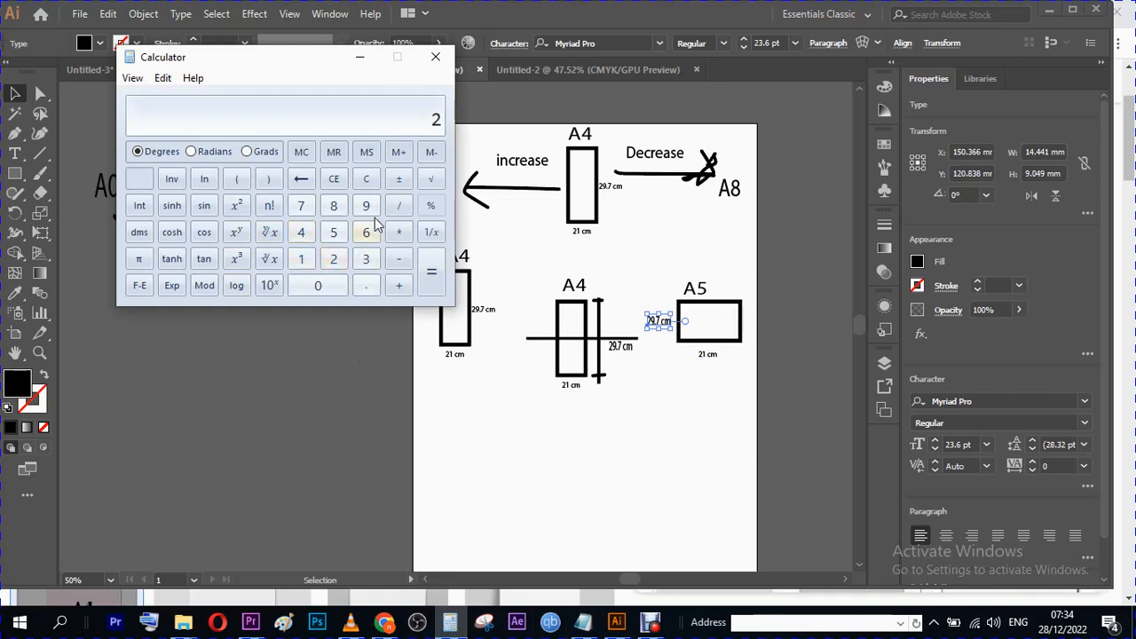
left_click(366, 205)
left_click(365, 285)
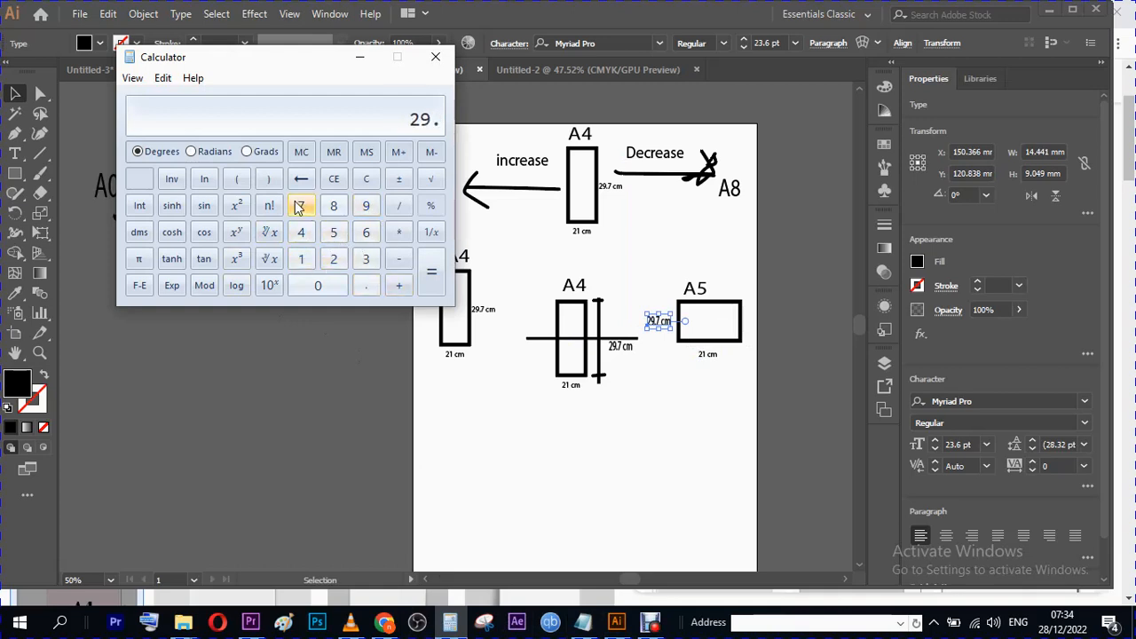
left_click(301, 207)
left_click(397, 207)
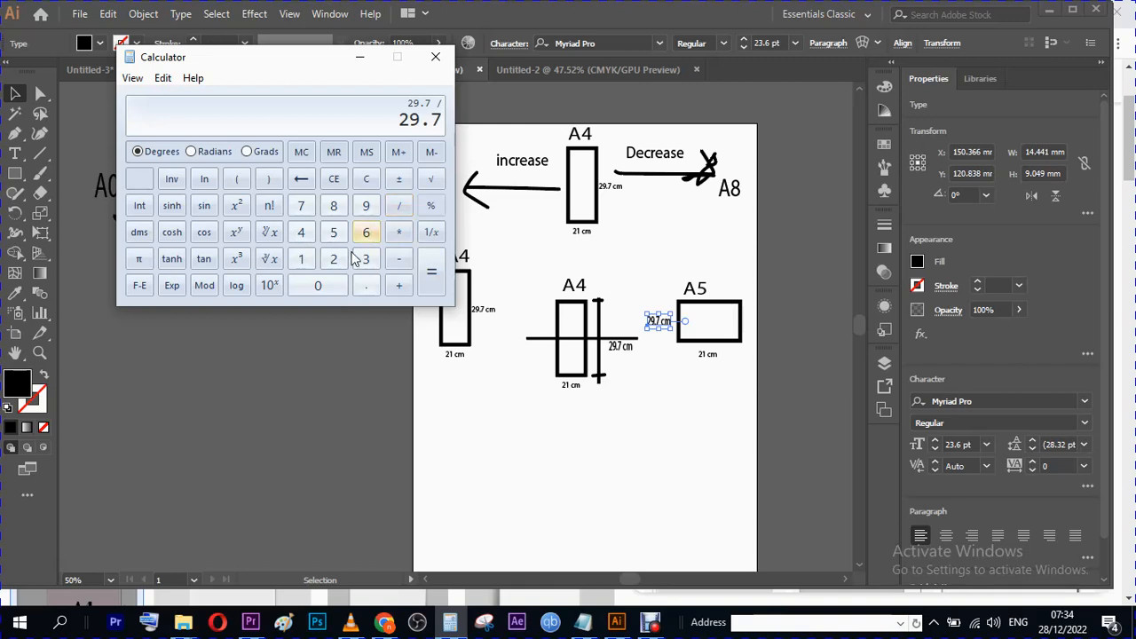
left_click(333, 259)
left_click(432, 272)
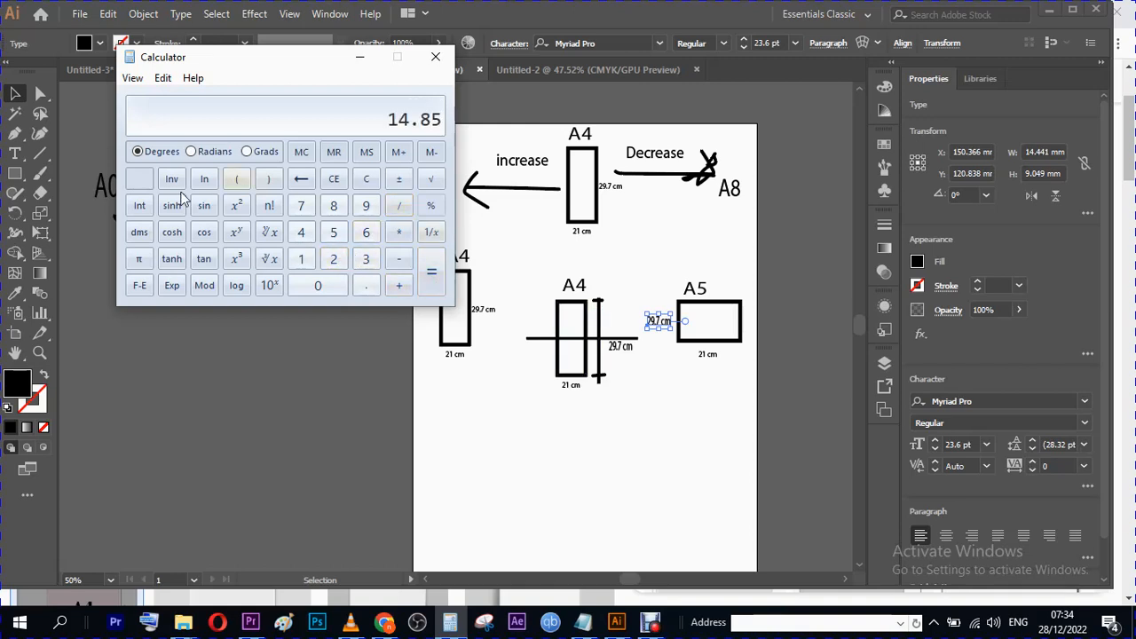
- Change the copied 29.7 cm label beside the A5 rectangle to 14.85
left_click(14, 153)
left_click(658, 321)
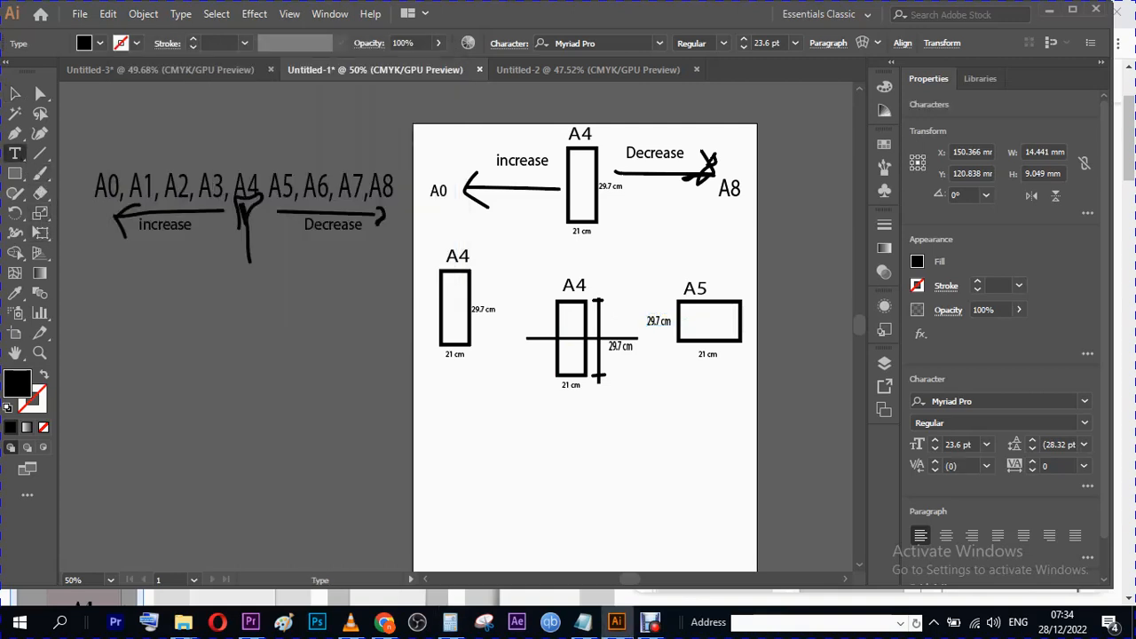
key("ctrl+a")
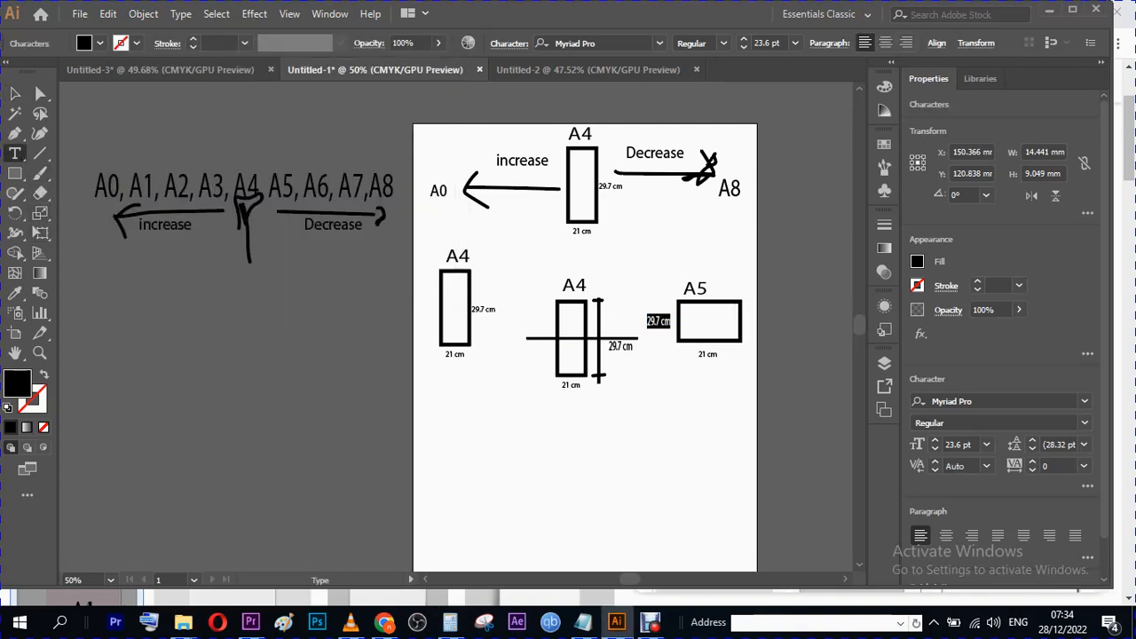
type("14")
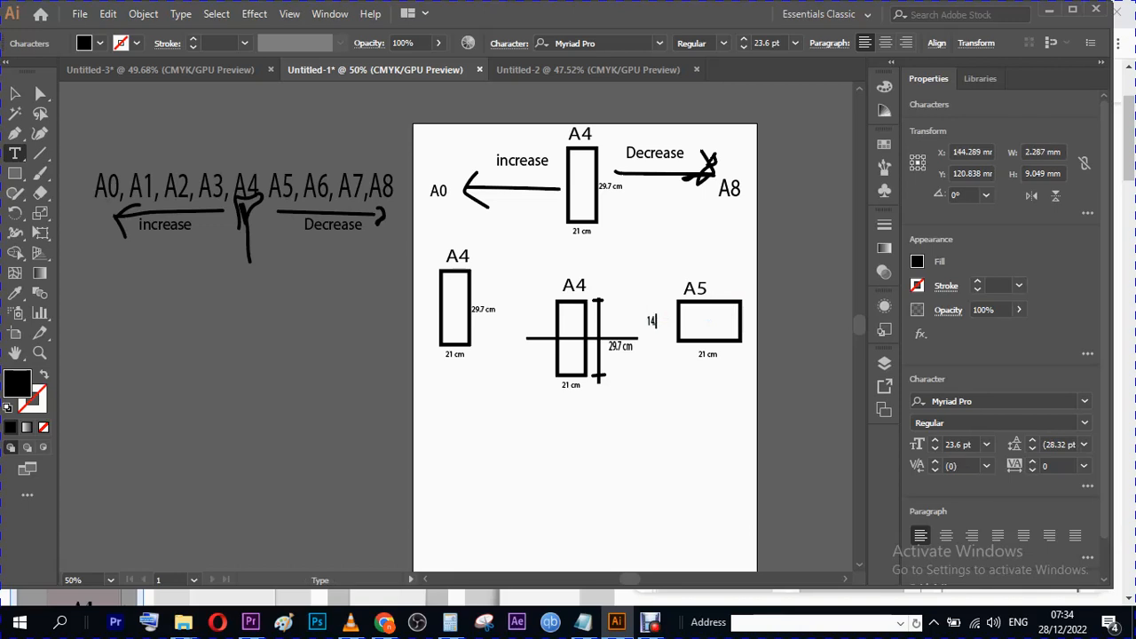
type(".85")
left_click(15, 94)
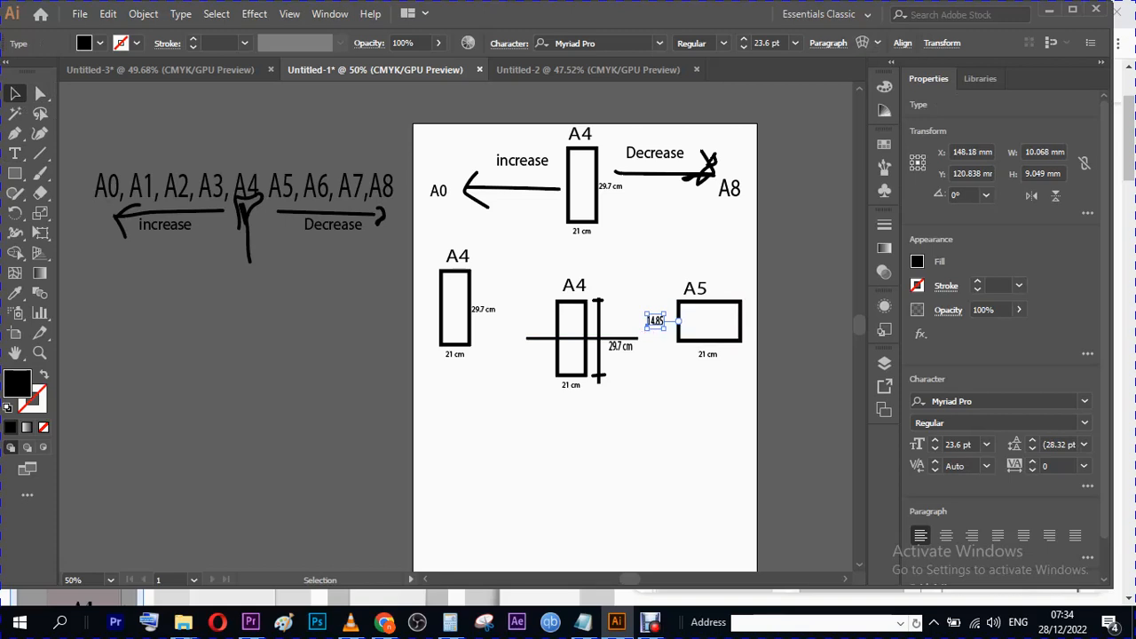
- Widen the 14.85 label to about 16 mm, keeping its height, and deselect it
key("ctrl+plus")
key("ctrl+plus")
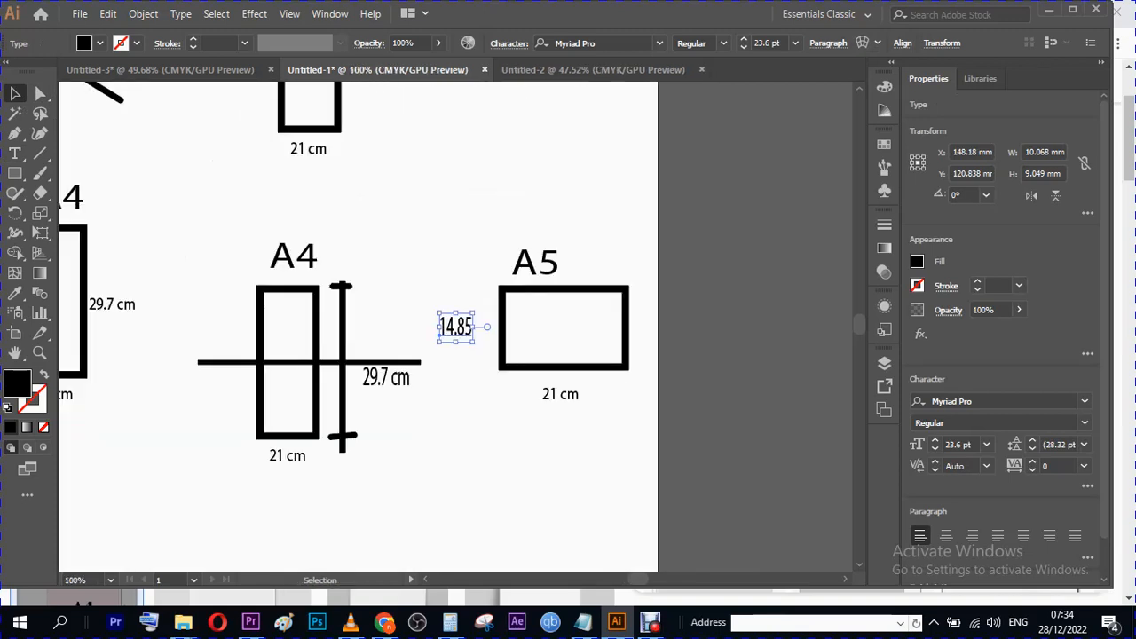
left_click_drag(475, 328, 496, 327)
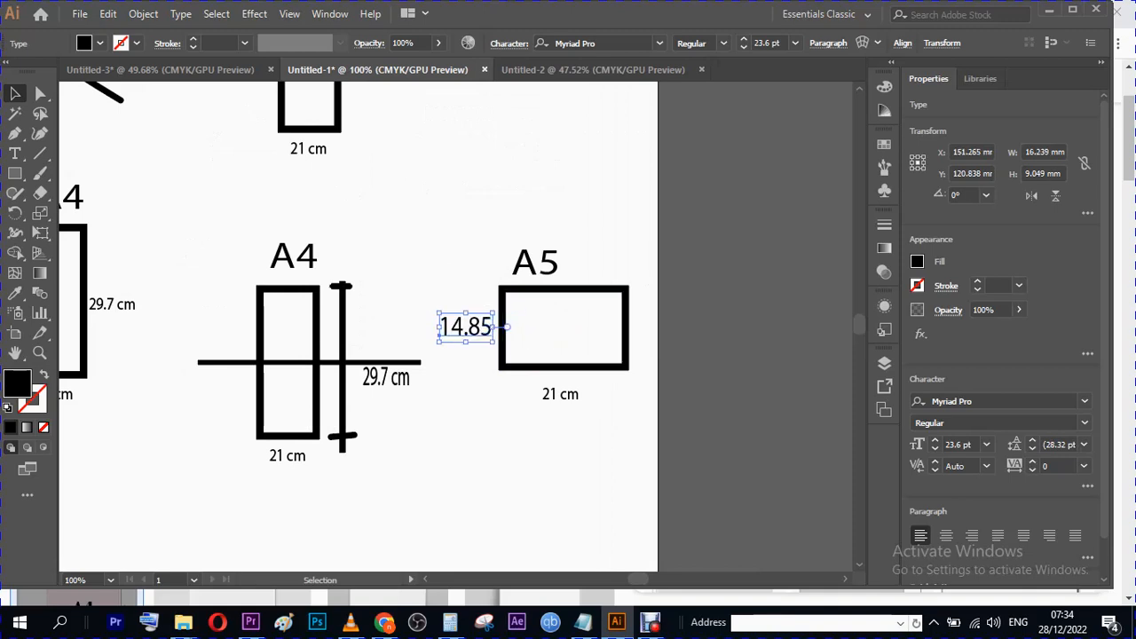
left_click(476, 405)
- Nudge the A5 label right until it is centred above its rectangle, at X about 181.4 mm, and deselect it
left_click(548, 266)
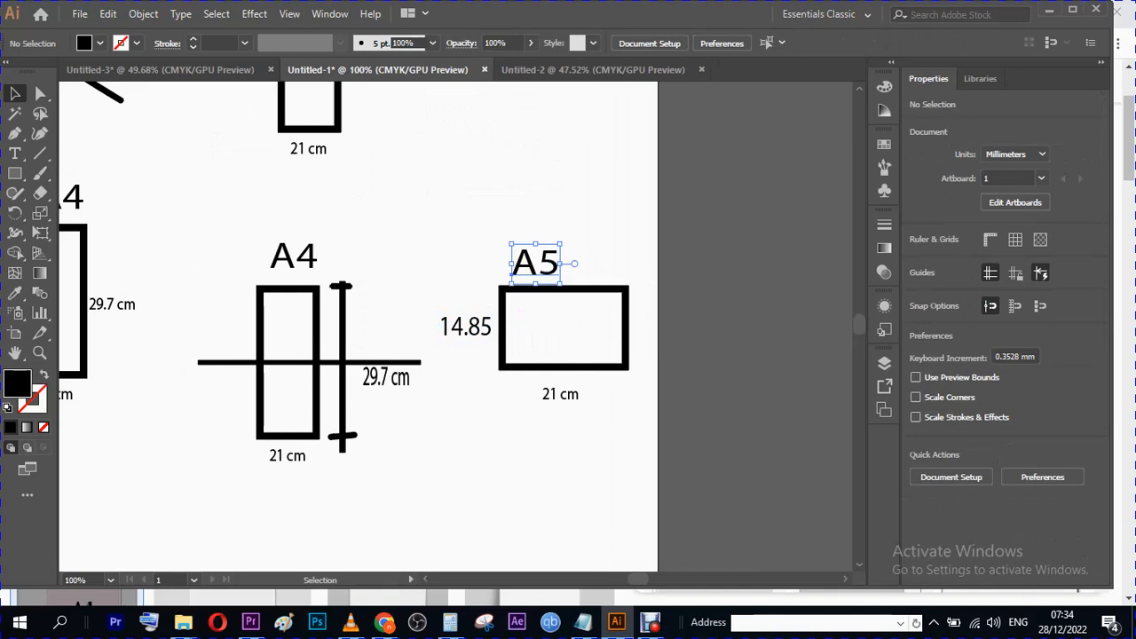
key("Right")
key("Right")
key("Right")
key("Right")
key("Right")
key("Right")
key("Right")
key("Right")
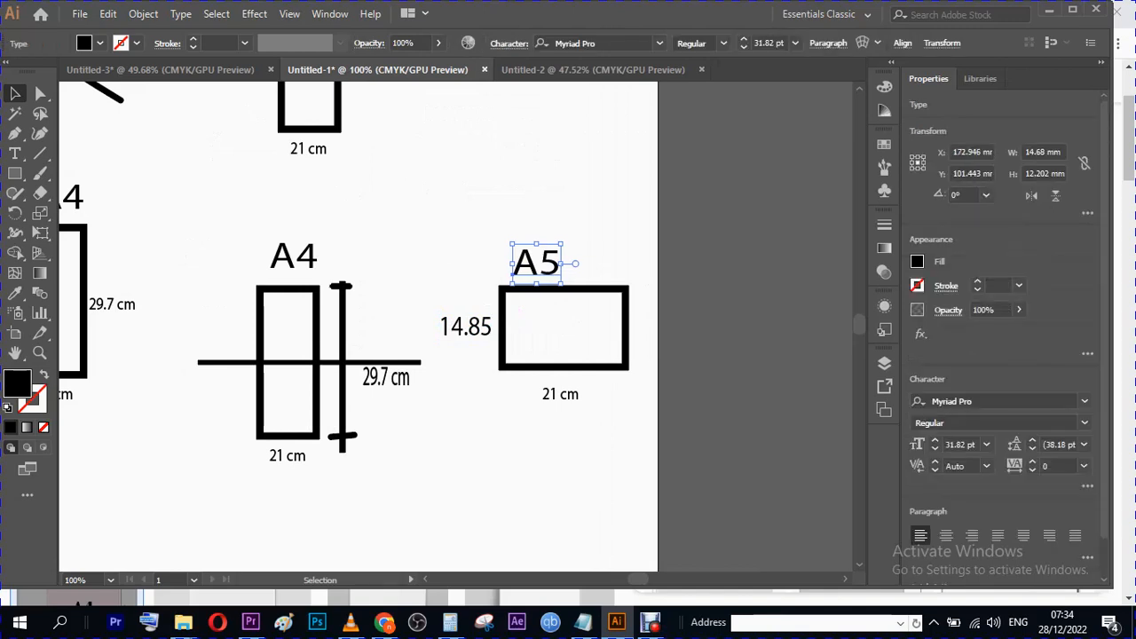
key("Right")
key("Right")
key("Right")
key("Right")
key("Right")
key("Right")
key("Right")
key("Right")
key("Right")
key("Right")
key("Right")
key("Right")
key("Right")
key("Right")
key("Right")
key("Right")
key("Right")
key("Right")
key("Right")
key("Right")
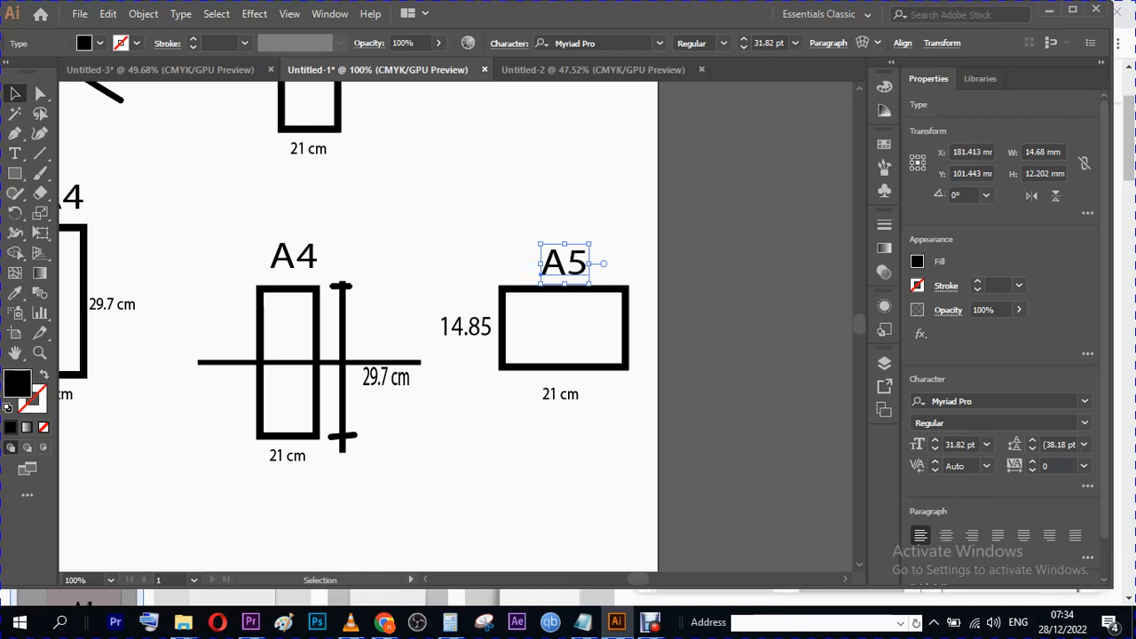
key("ctrl+shift+a")
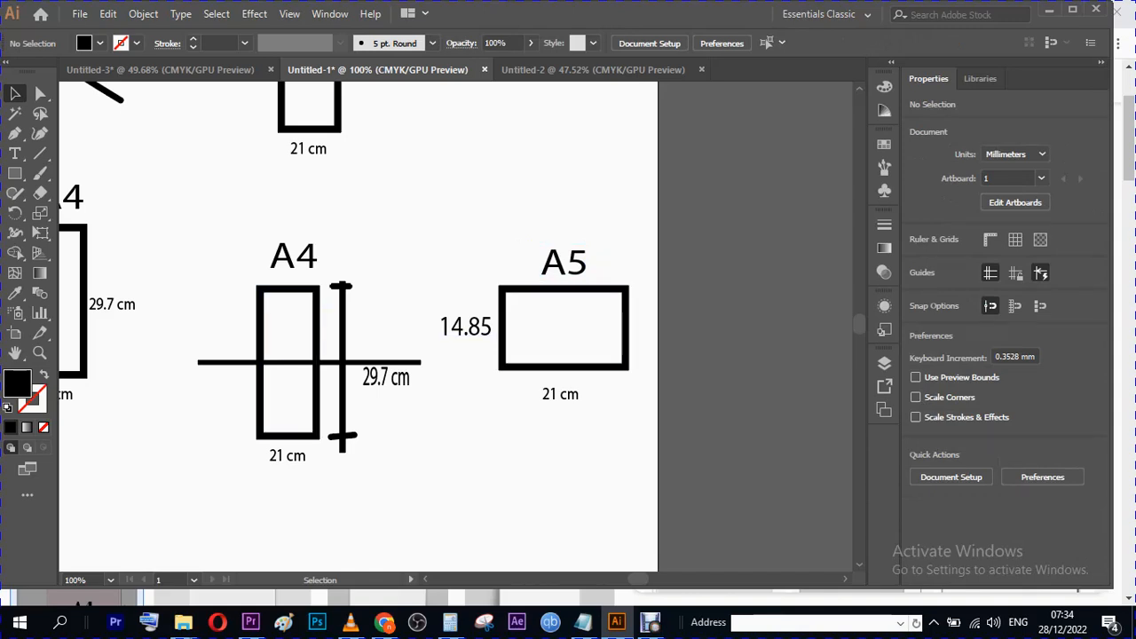
- Copy the A5 label to the empty area right of the artboard and change the copy to A4
left_click_drag(565, 266, 719, 251)
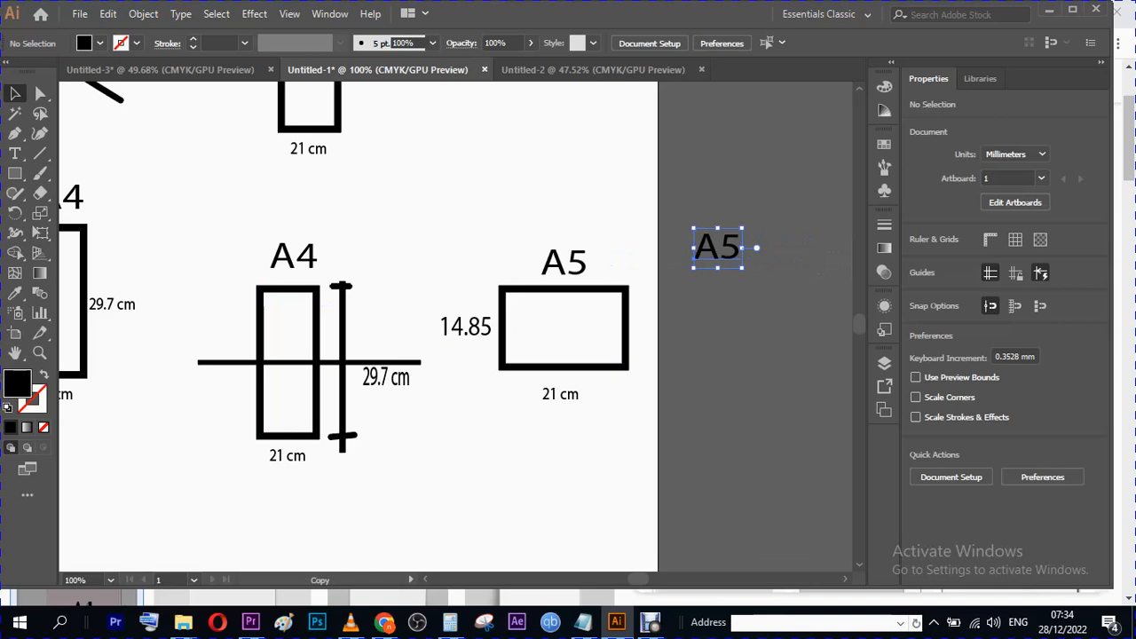
key("t")
left_click_drag(742, 249, 720, 249)
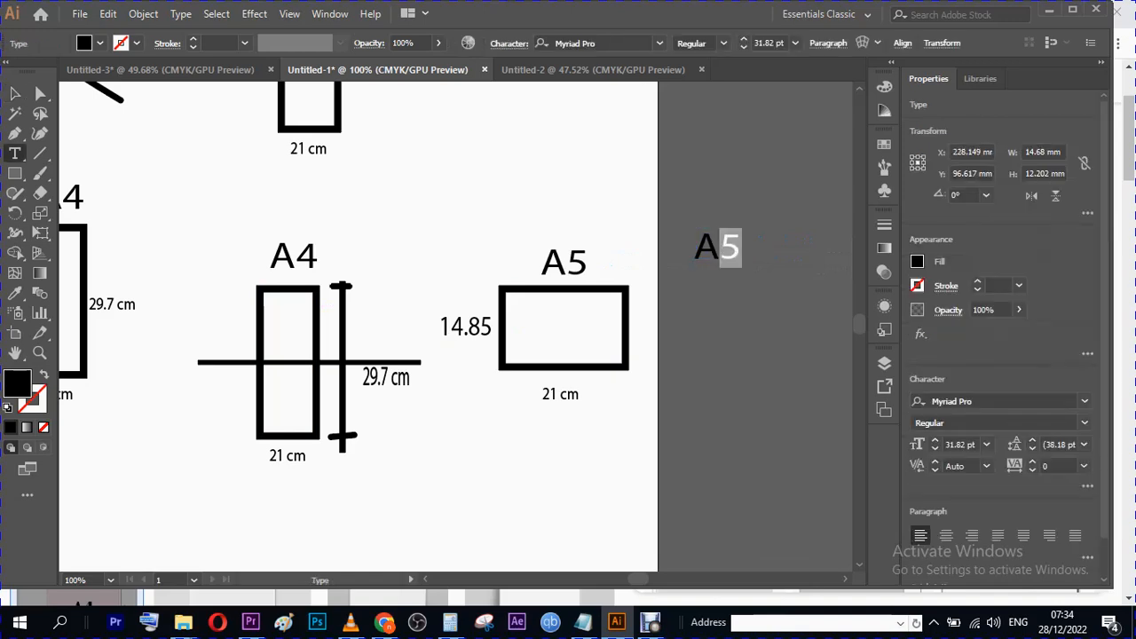
type("4")
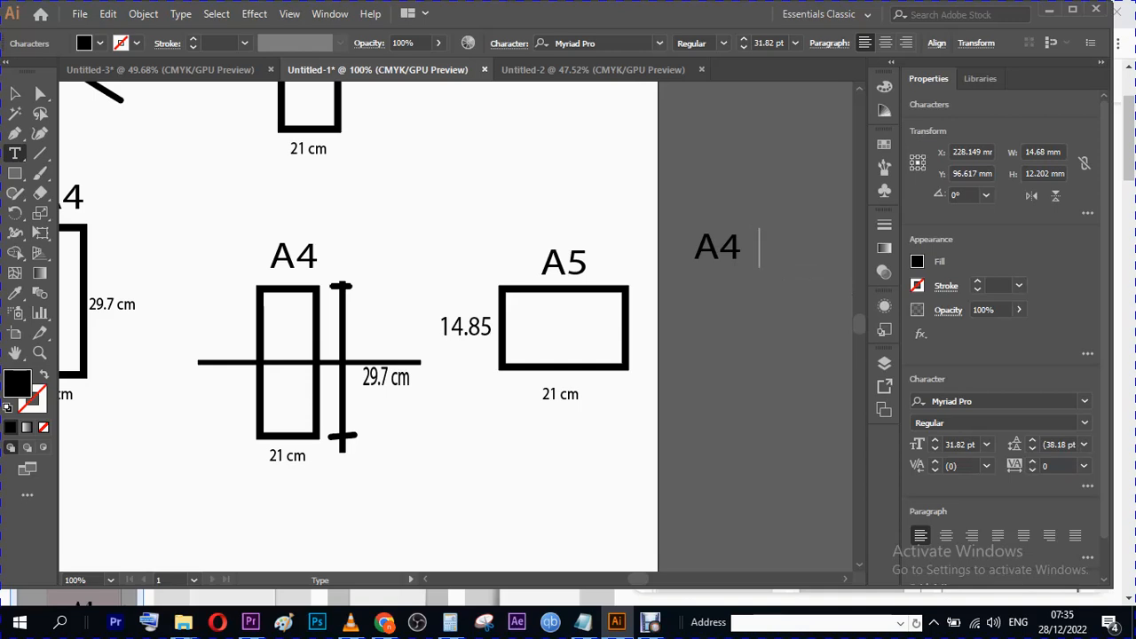
- Add the dimensions 29.7X21 after A4 in the text beside the artboard and start a new line
type("  29.7")
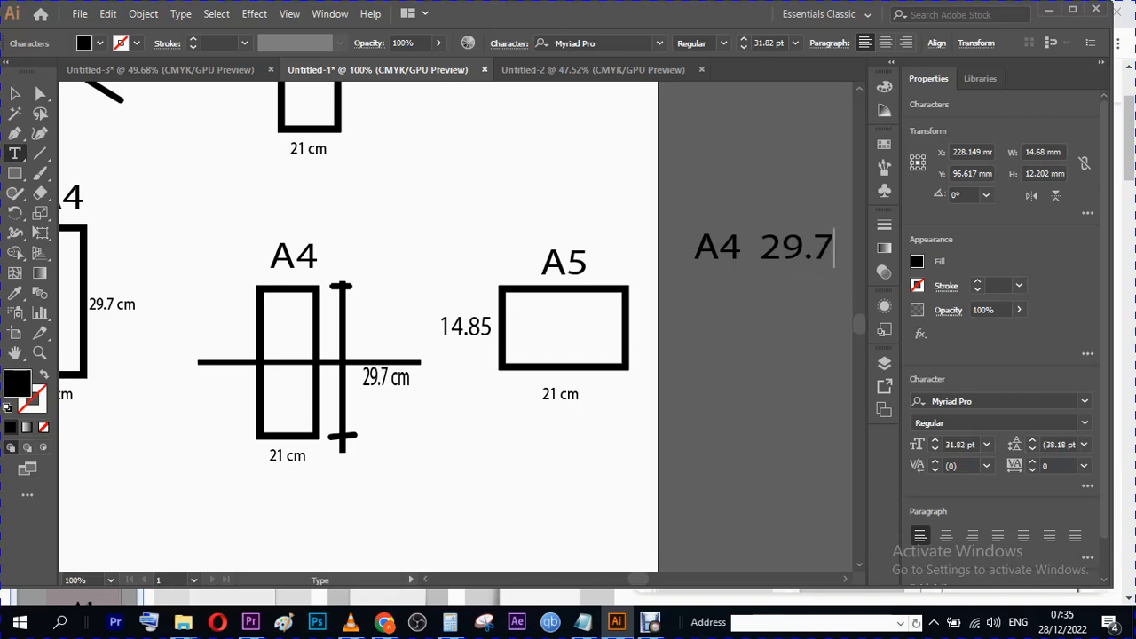
key("Escape")
key("ctrl+minus")
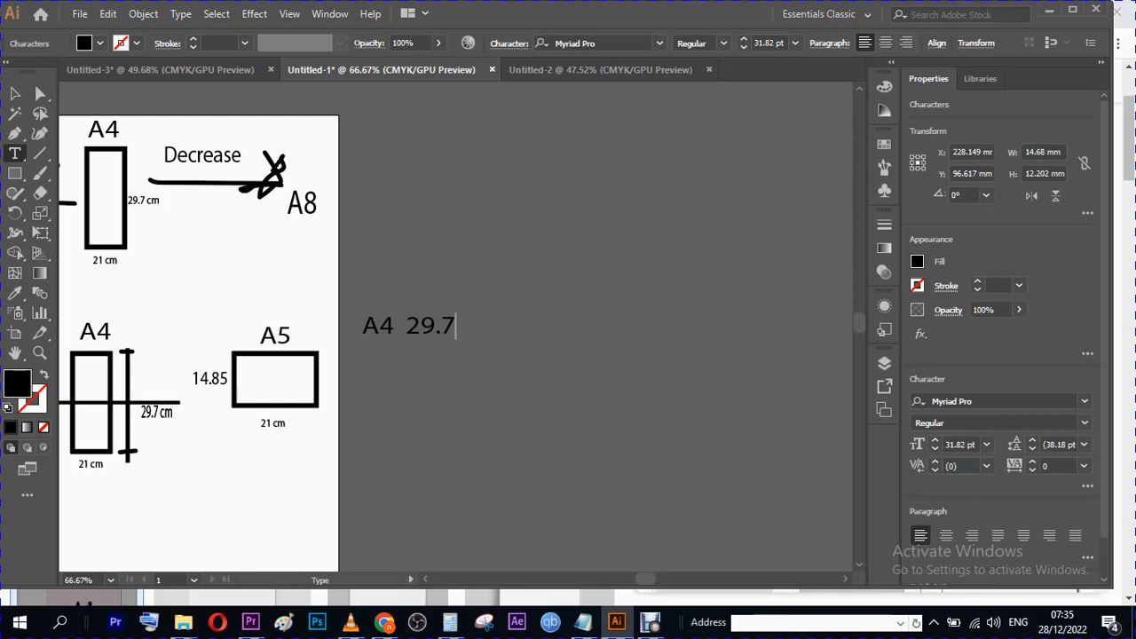
type("X21")
key("Return")
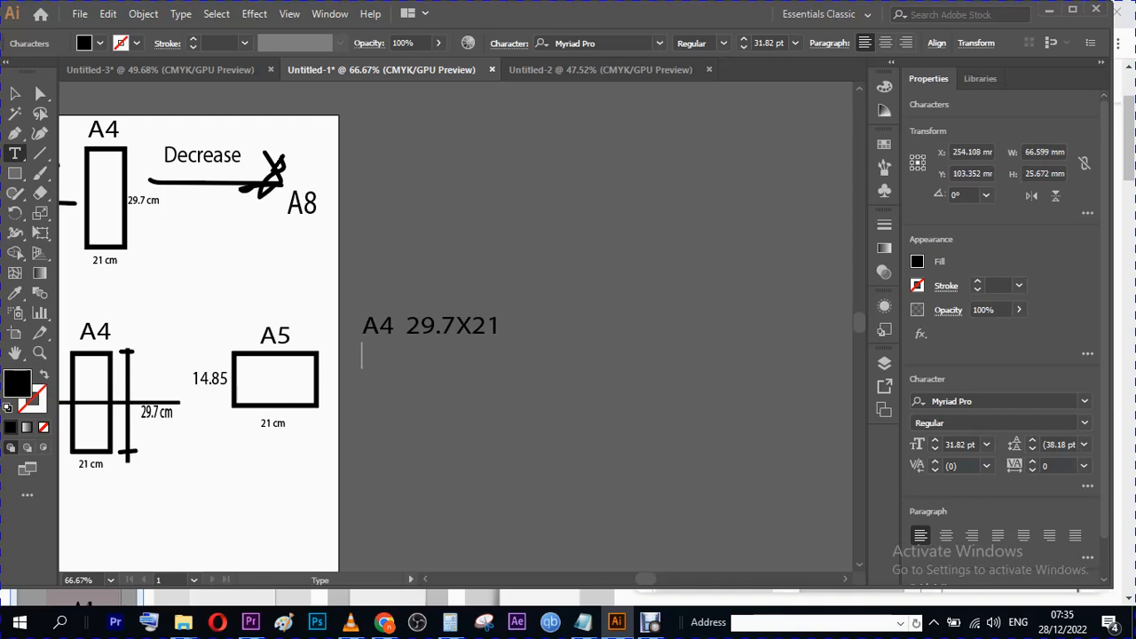
- Enter A5 14.85X21 as the second line and align its dimensions with those of the A4 line
type("A5")
type("14.")
type("8")
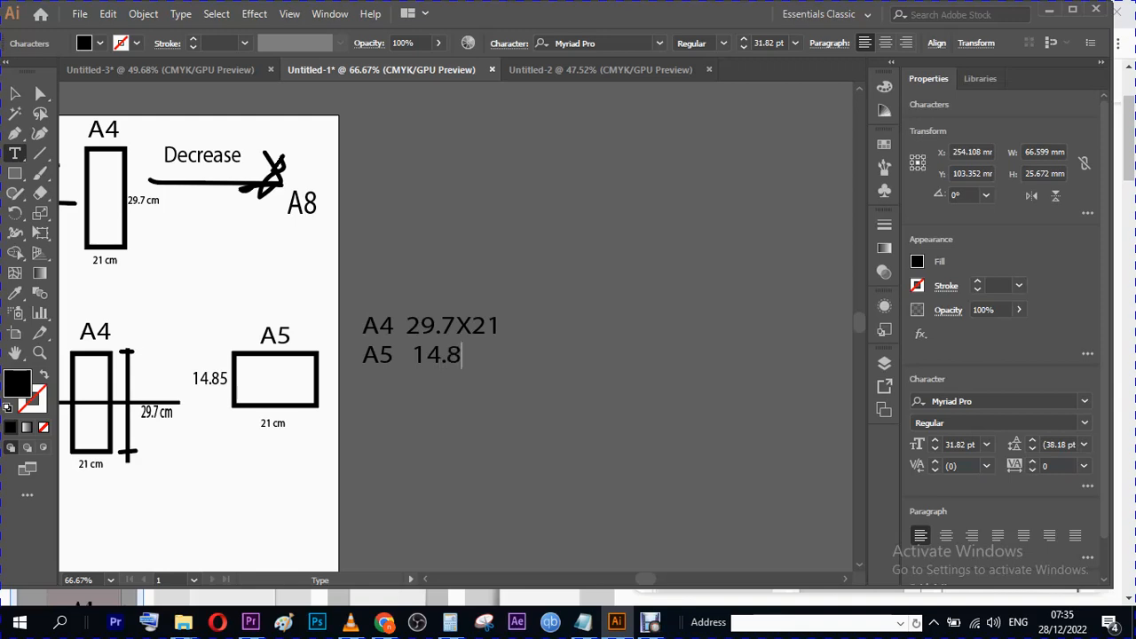
type("5X")
type("21")
left_click(412, 355)
key("BackSpace")
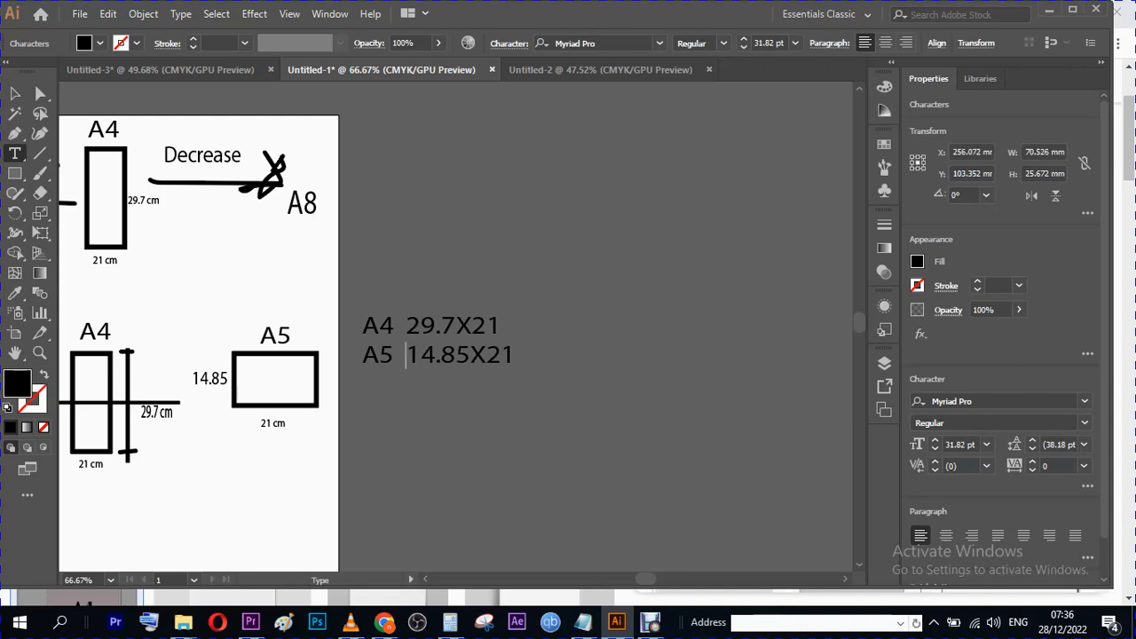
- Remove one space before 14.85X21 in the A5 line of the dimensions list and finish editing the text
key("BackSpace")
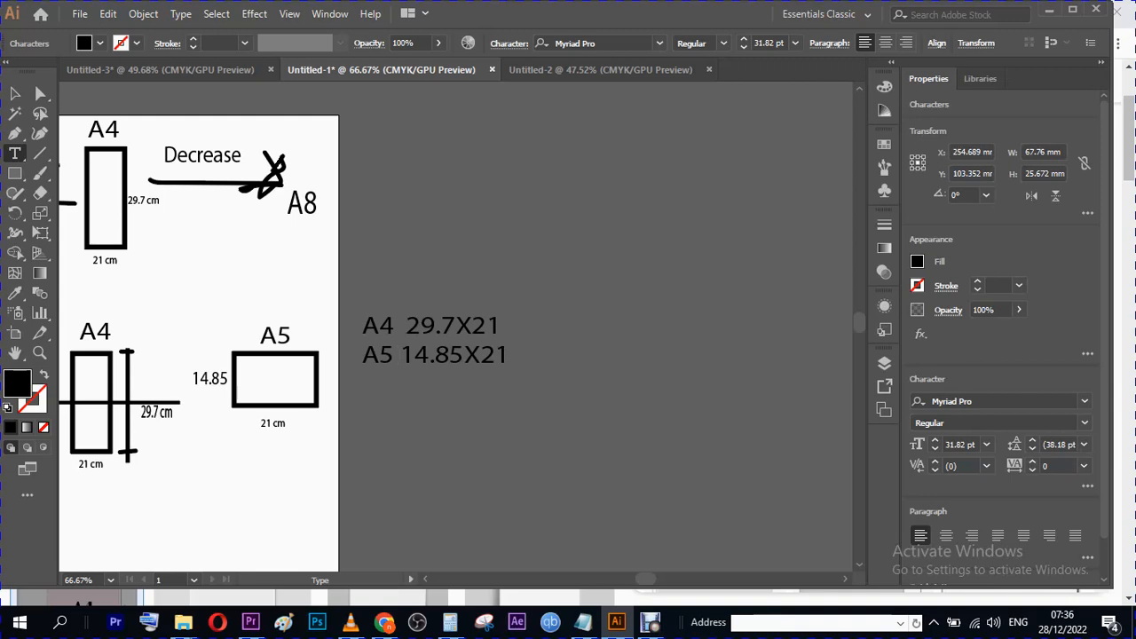
left_click_drag(649, 580, 639, 581)
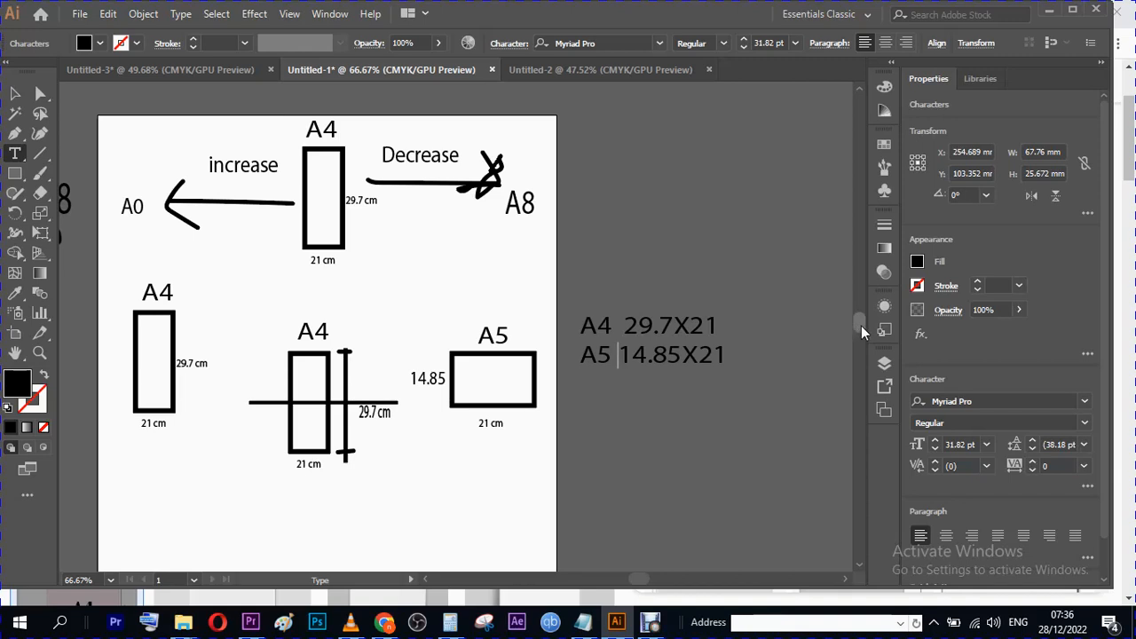
left_click_drag(862, 325, 858, 328)
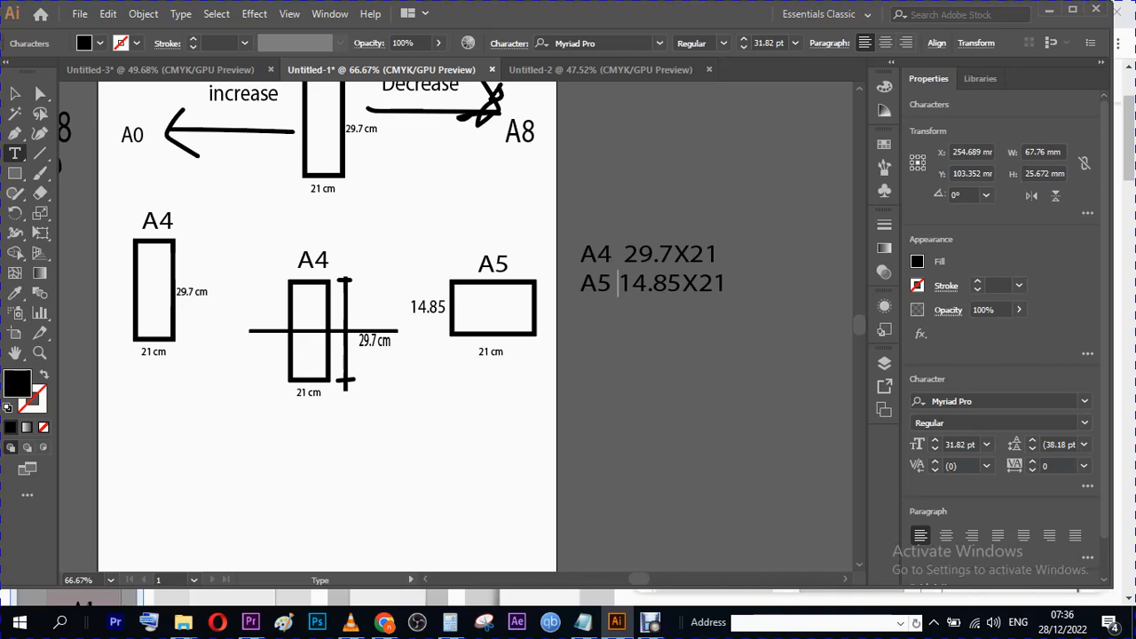
left_click(15, 93)
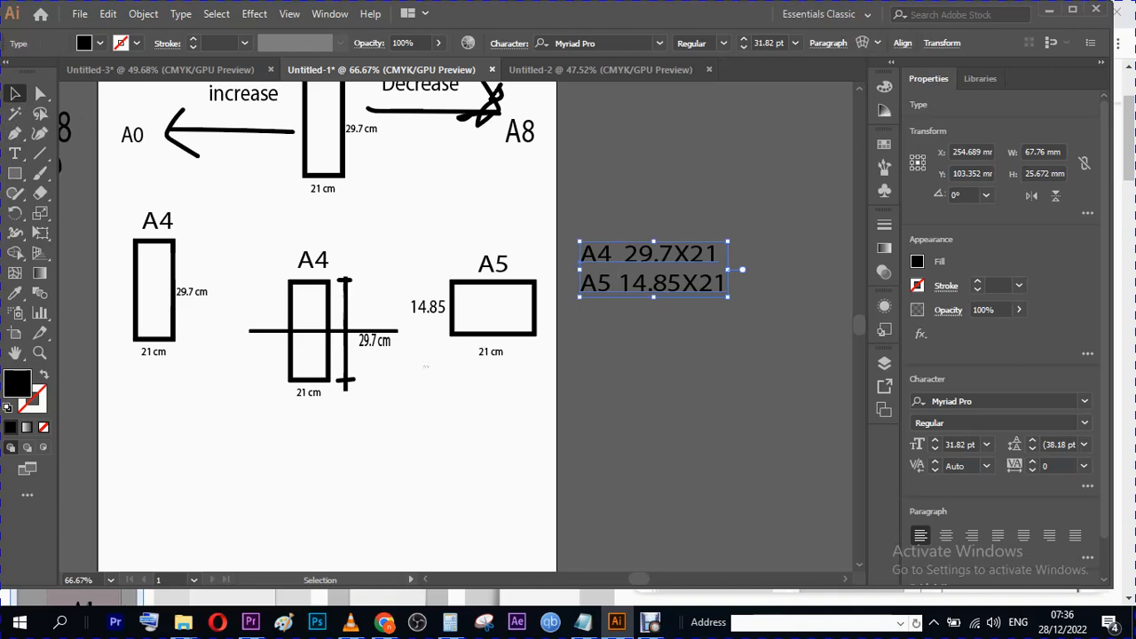
- Copy the A5 rectangle with its A5 and 21 cm labels to the empty space below the leftmost A4 diagram
left_click_drag(502, 320, 488, 397)
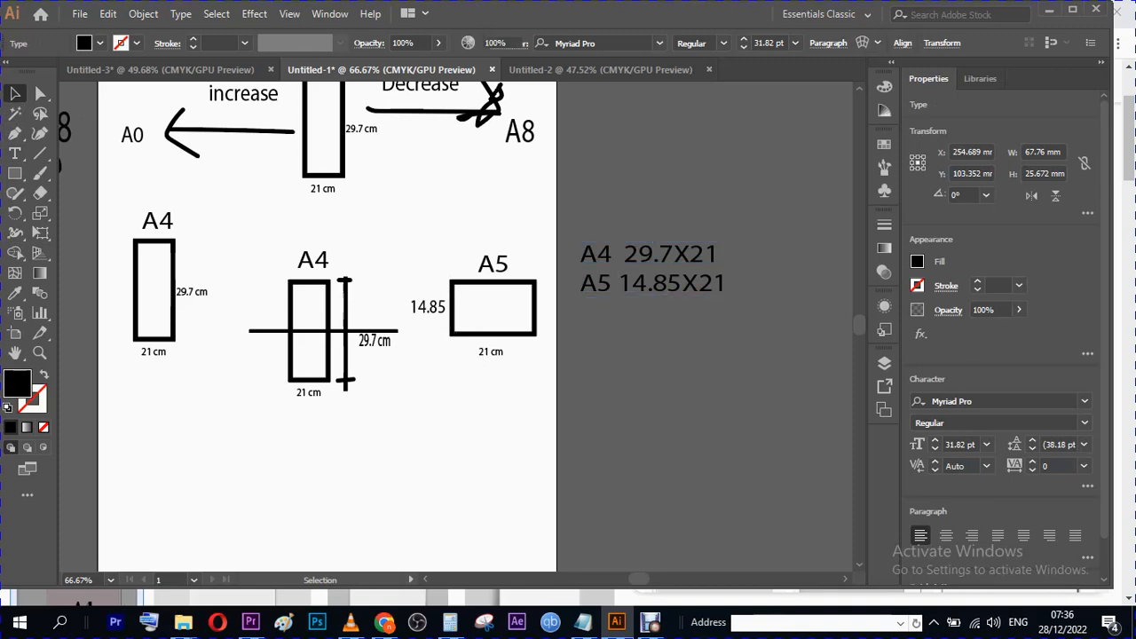
left_click_drag(446, 360, 537, 266)
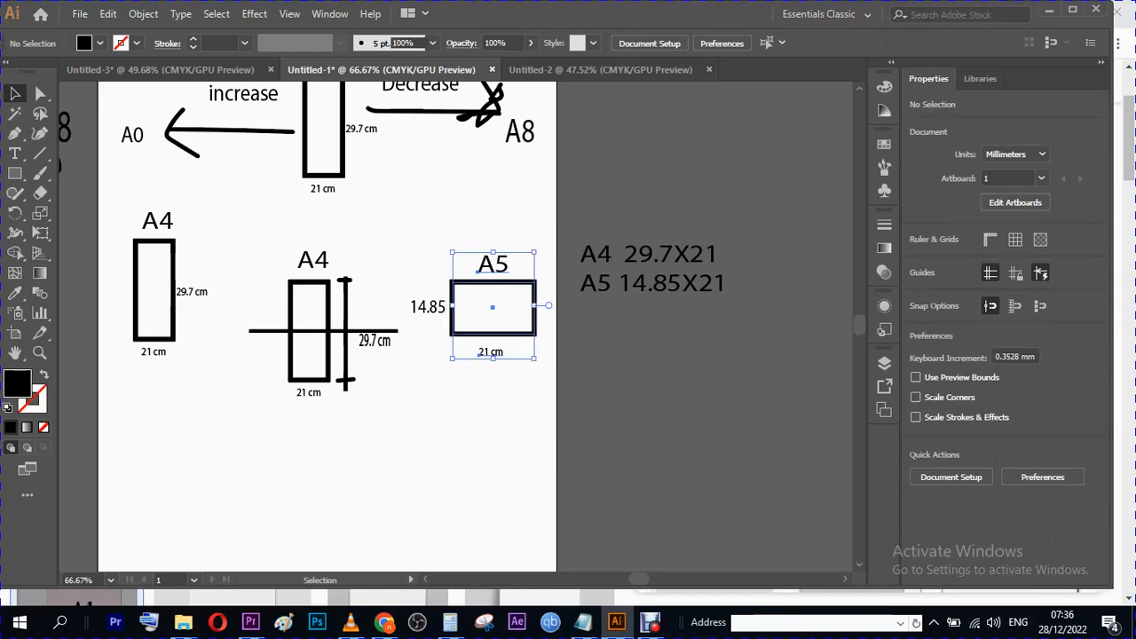
left_click_drag(493, 308, 154, 463)
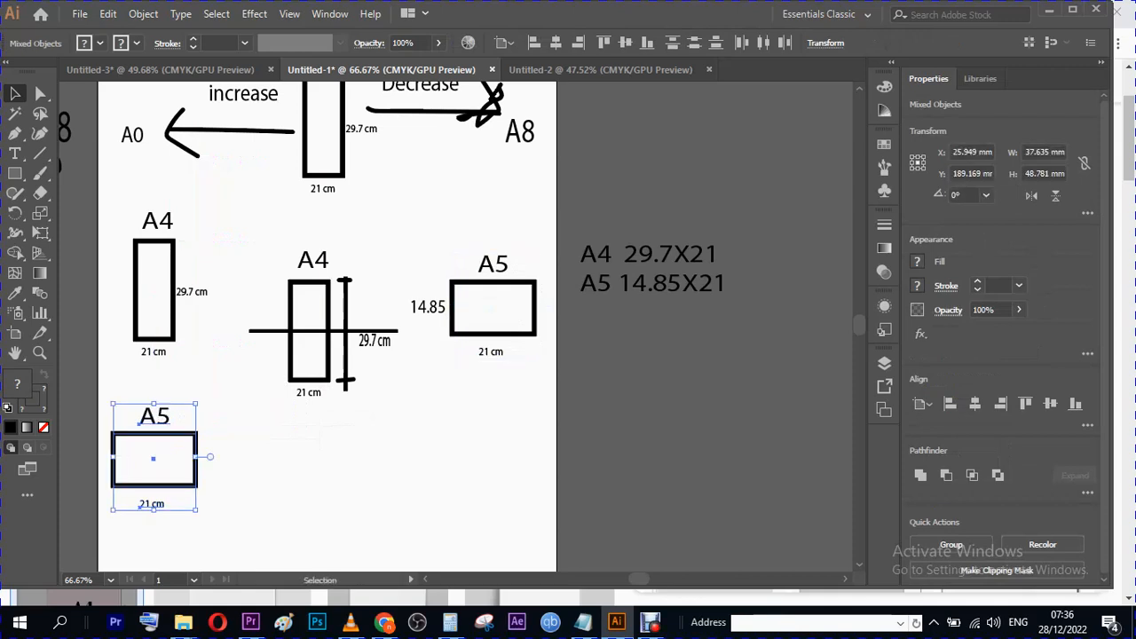
left_click(257, 444)
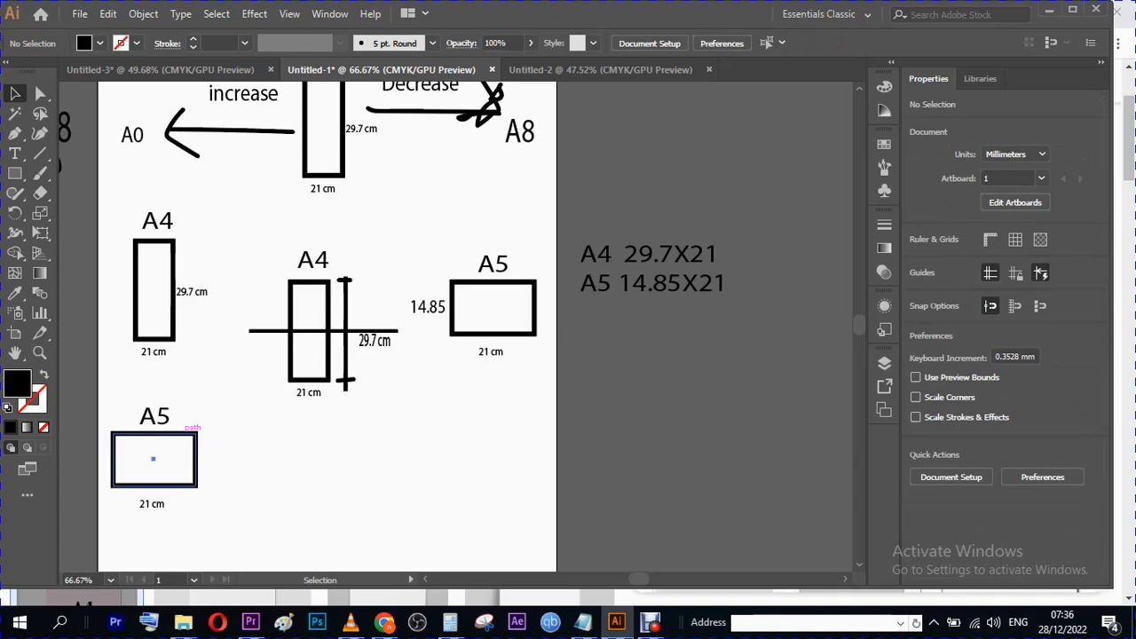
- Copy the lower A5 rectangle to below the divided A4 and copy the horizontal dividing line across its centre
left_click_drag(193, 459, 351, 477)
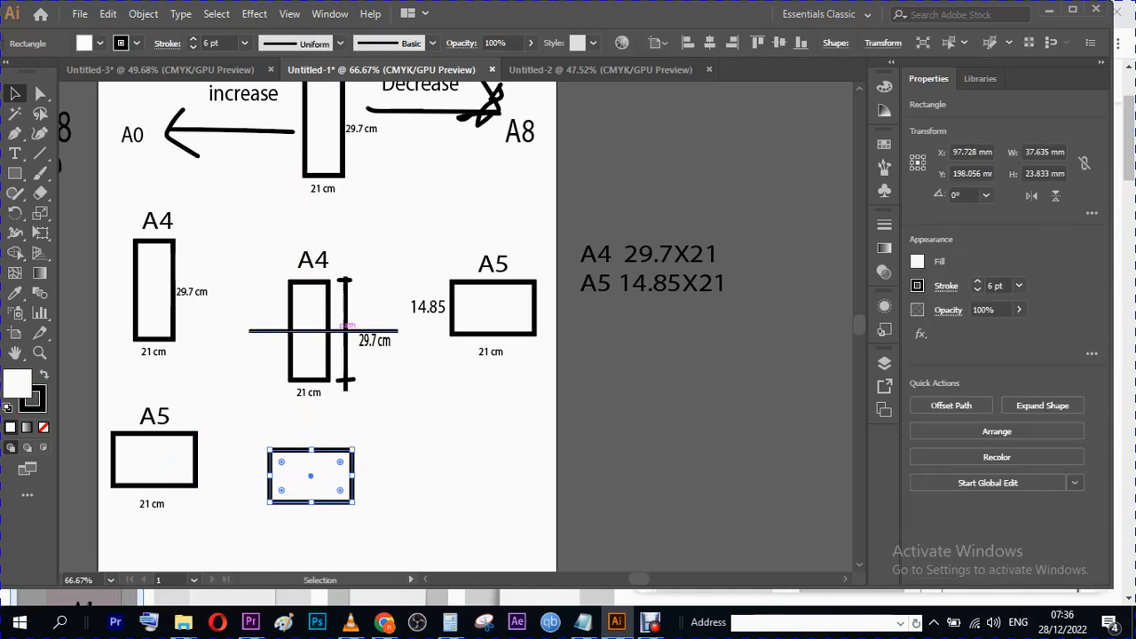
left_click_drag(328, 335, 326, 476)
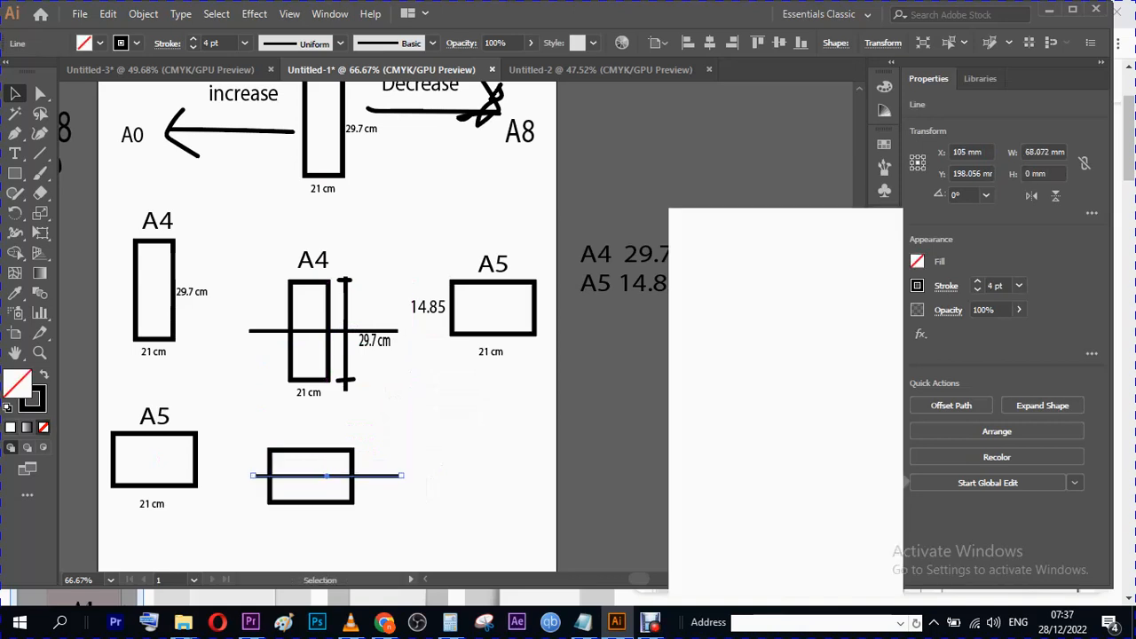
- Copy the 14.85 label beside the lower A5 rectangle, and both beside and beneath the divided rectangle in the same row
left_click(427, 307)
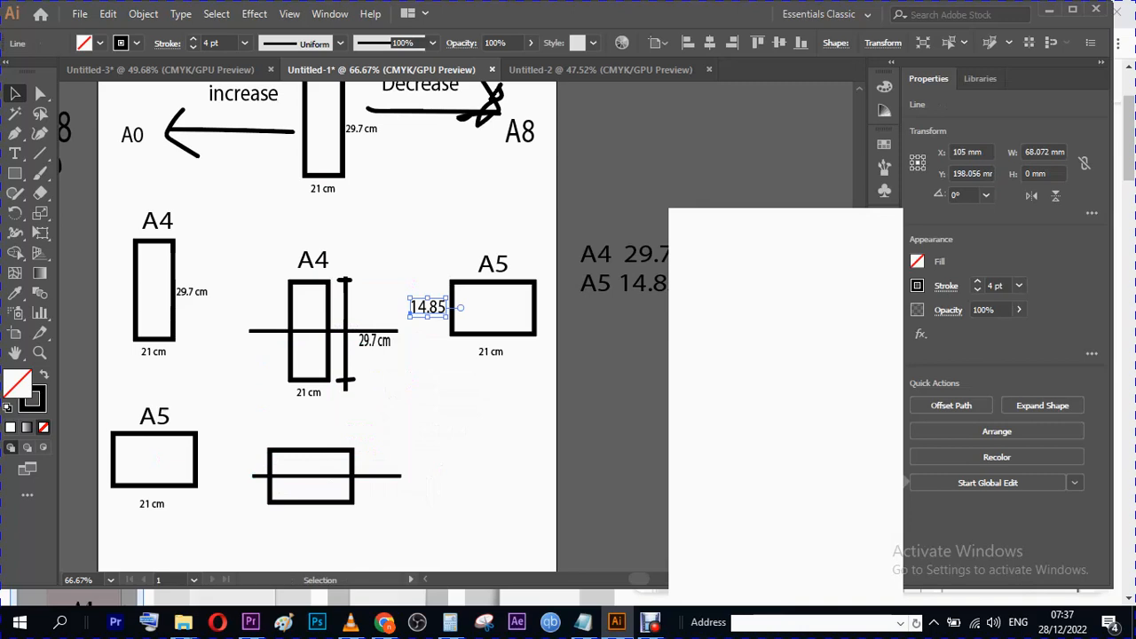
left_click_drag(427, 306, 295, 519, "alt")
left_click(368, 380)
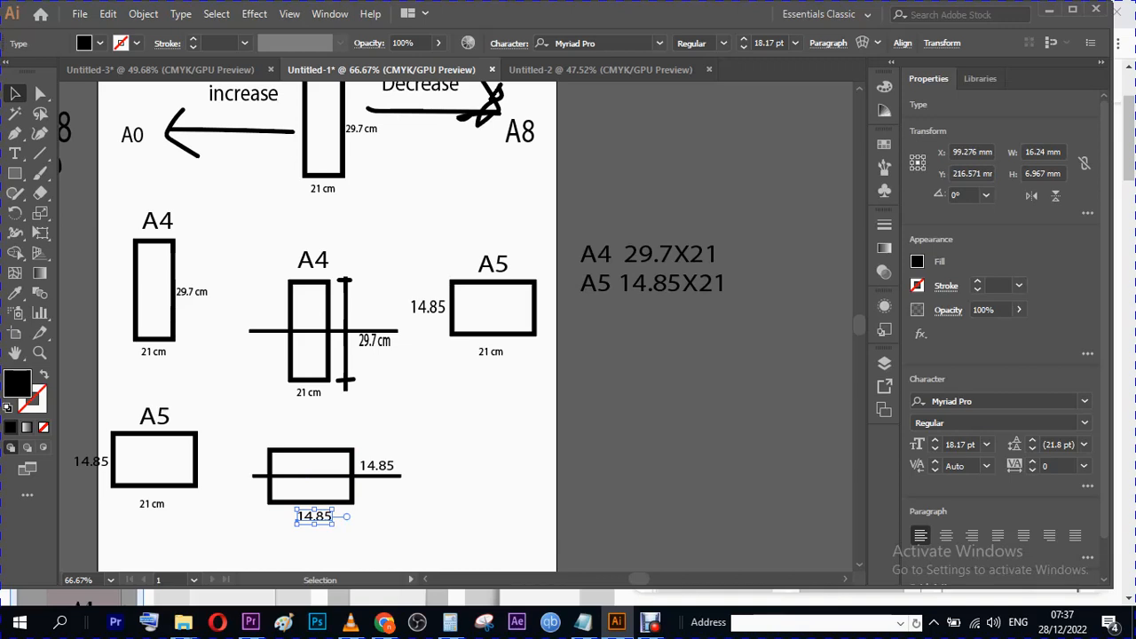
- Copy the lower A5 label above the divided rectangle beside it and change the copy to A6
left_click_drag(147, 421, 290, 442)
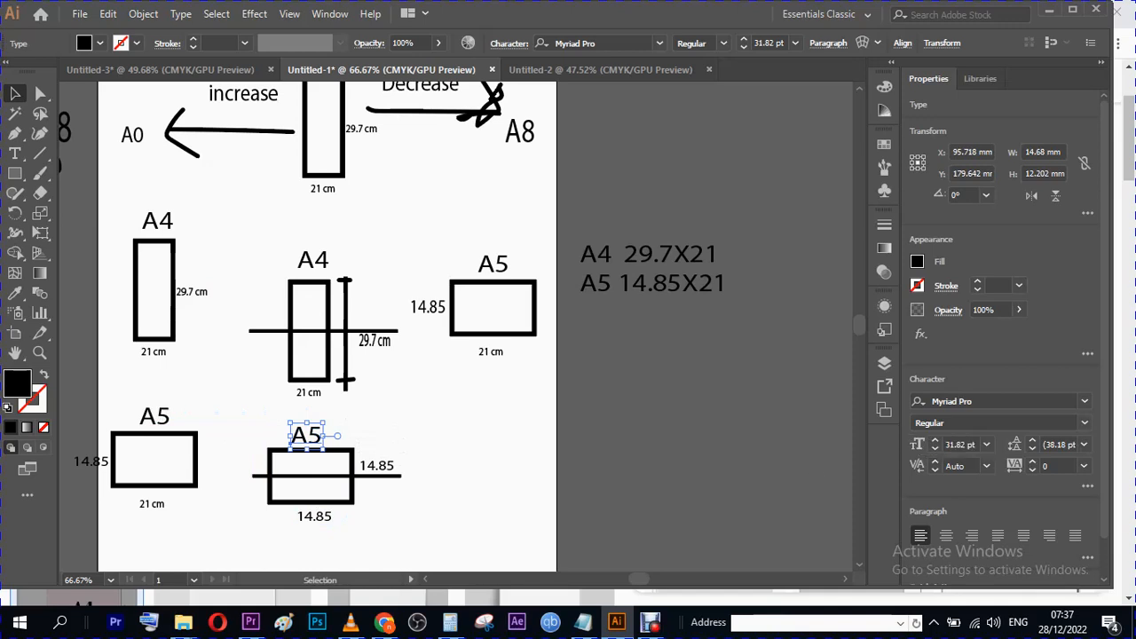
left_click(39, 153)
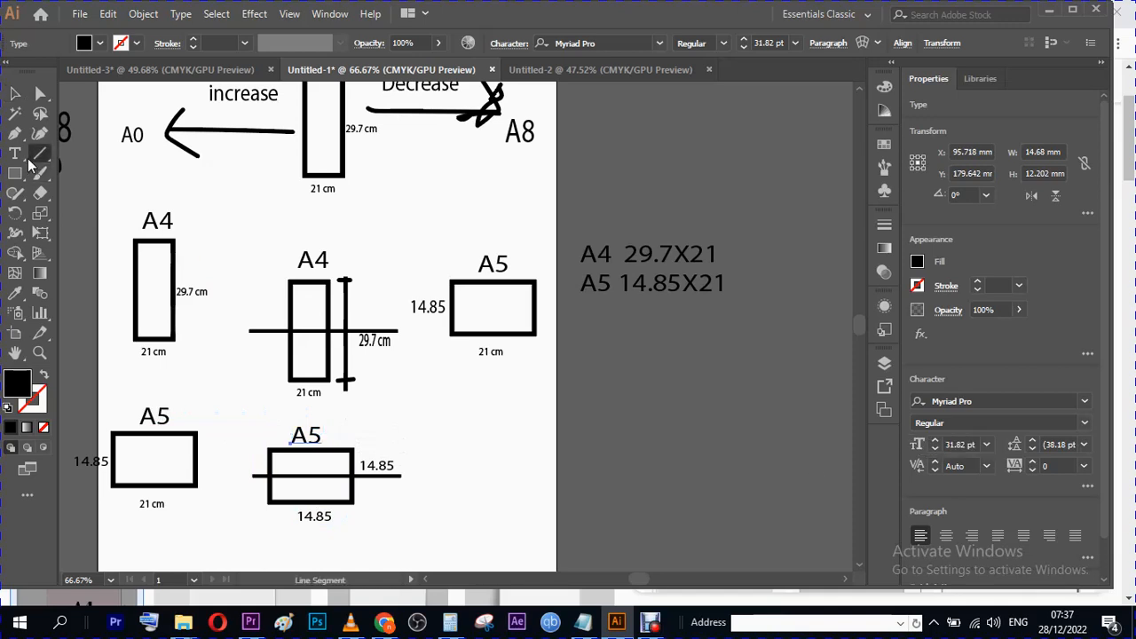
left_click(16, 157)
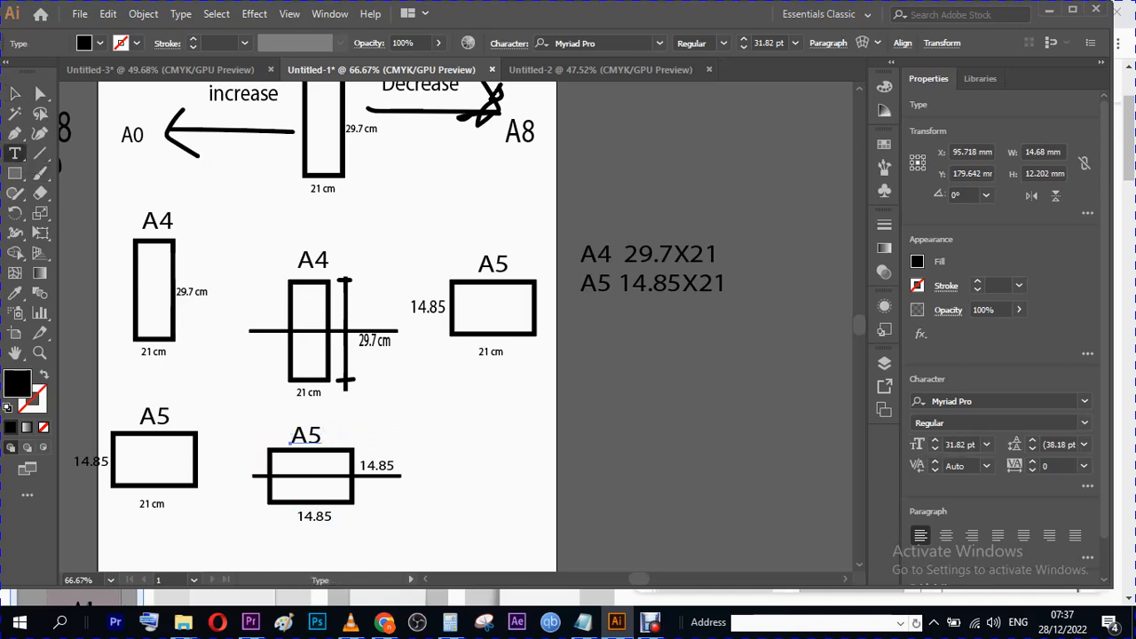
left_click_drag(308, 435, 323, 435)
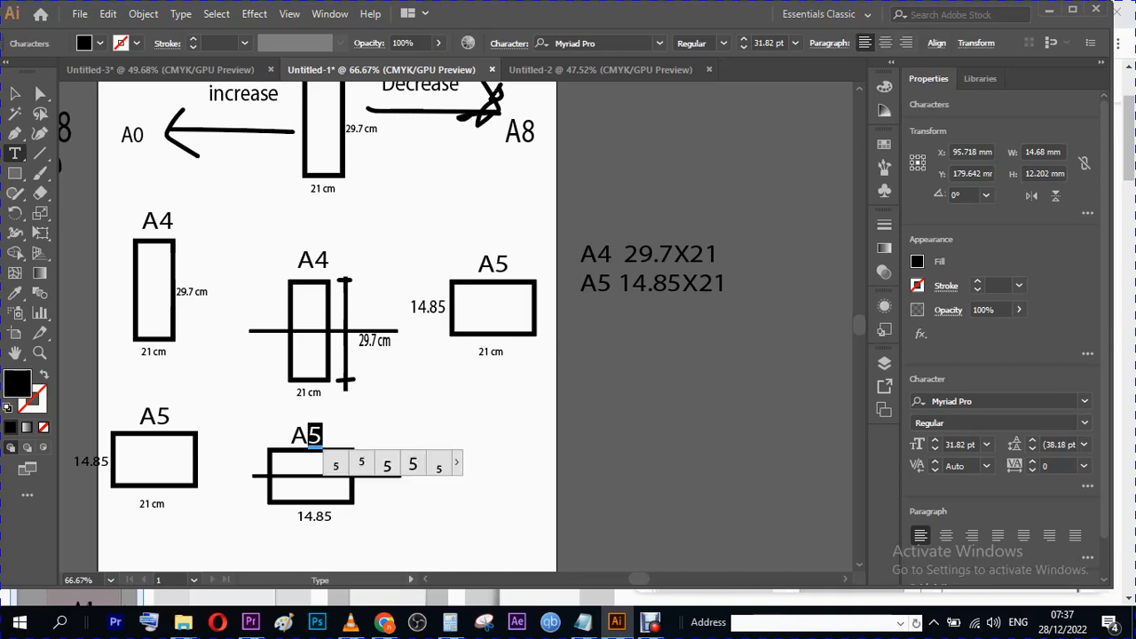
type("6")
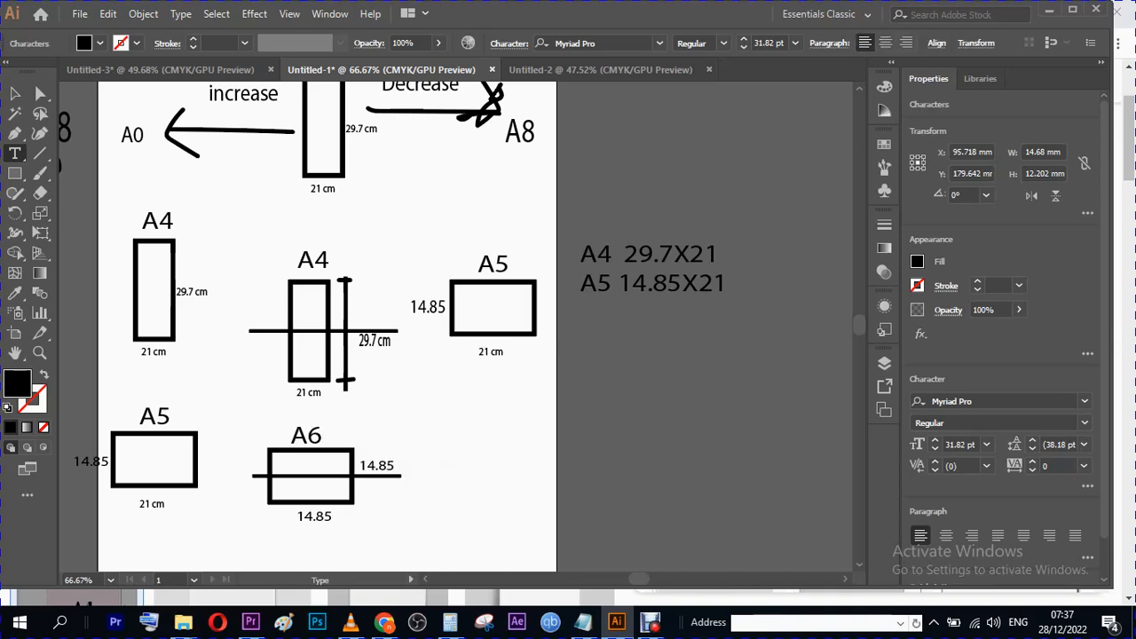
key("Escape")
key("ctrl+minus")
key("ctrl+minus")
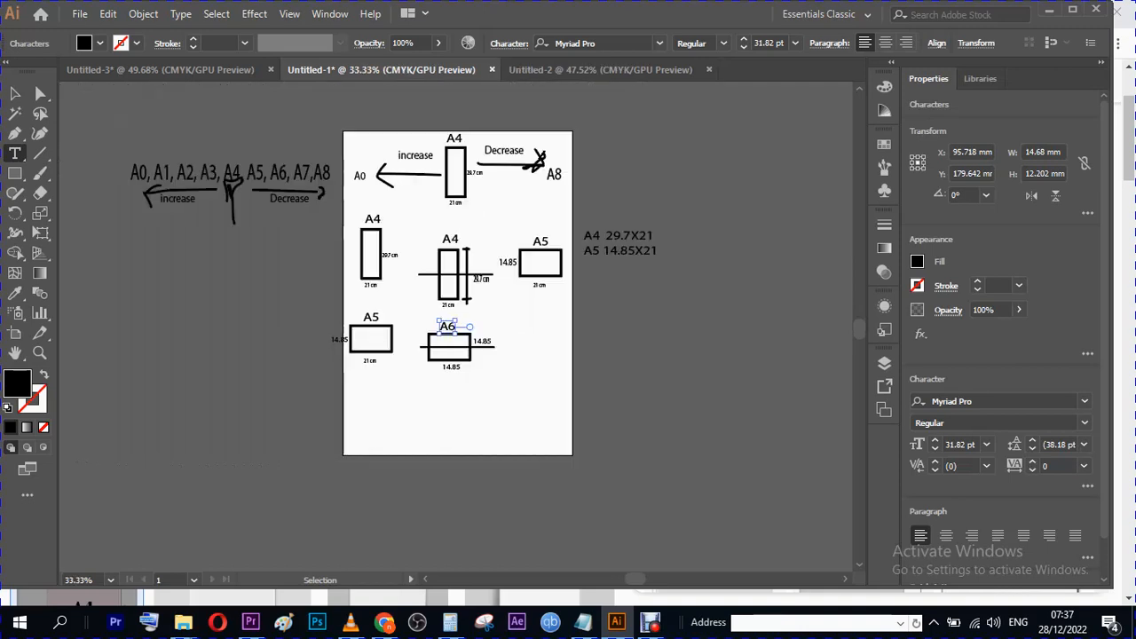
left_click(454, 327)
key("Escape")
key("ctrl+1")
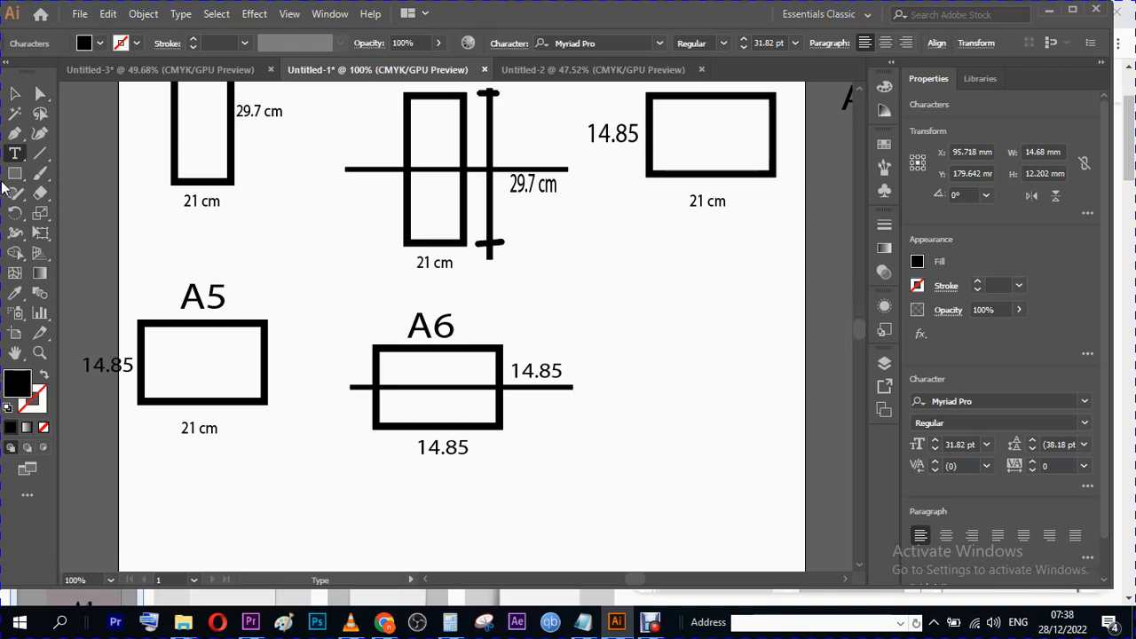
- Change the 14.85 label beneath the A6 rectangle to 21 and deselect it
left_click(15, 93)
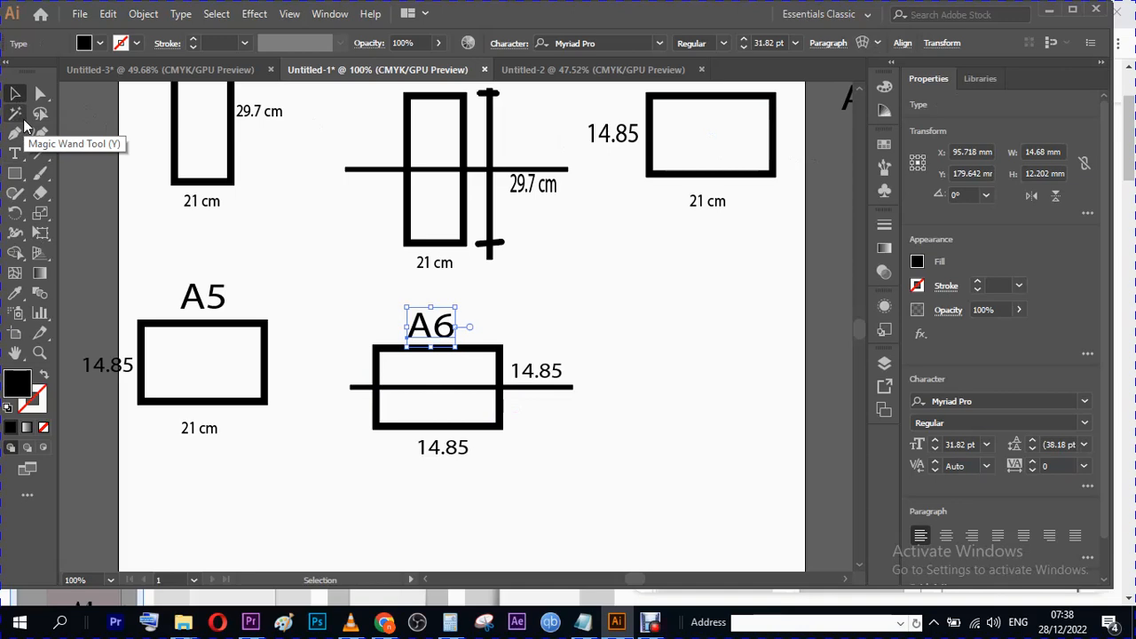
left_click(14, 153)
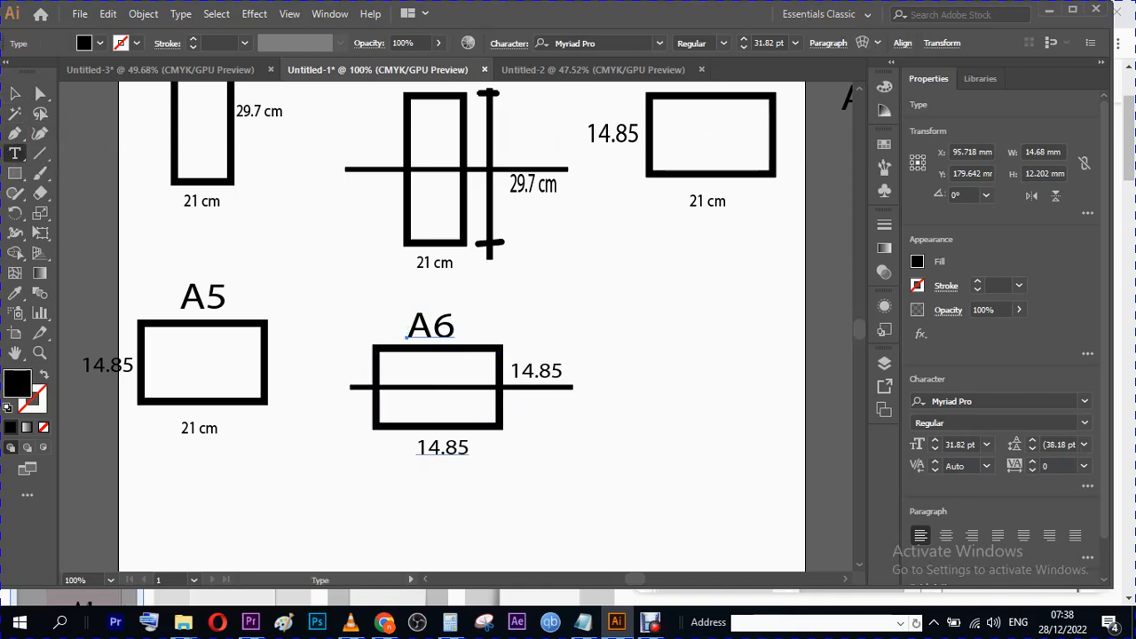
left_click_drag(429, 449, 469, 448)
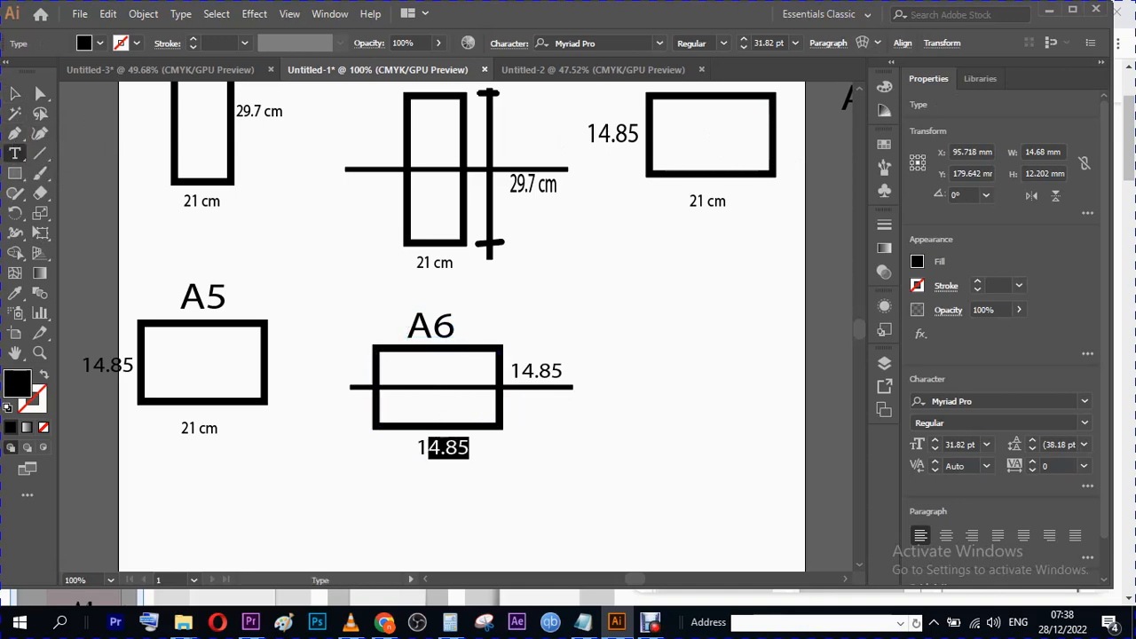
key("BackSpace")
key("BackSpace")
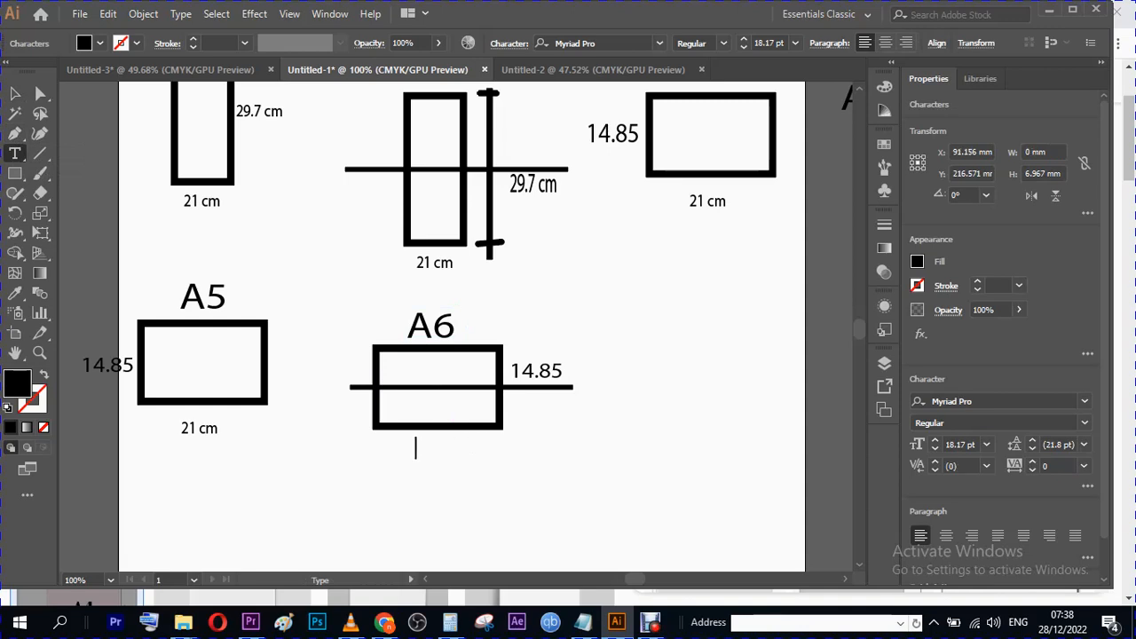
type("21")
left_click(14, 94)
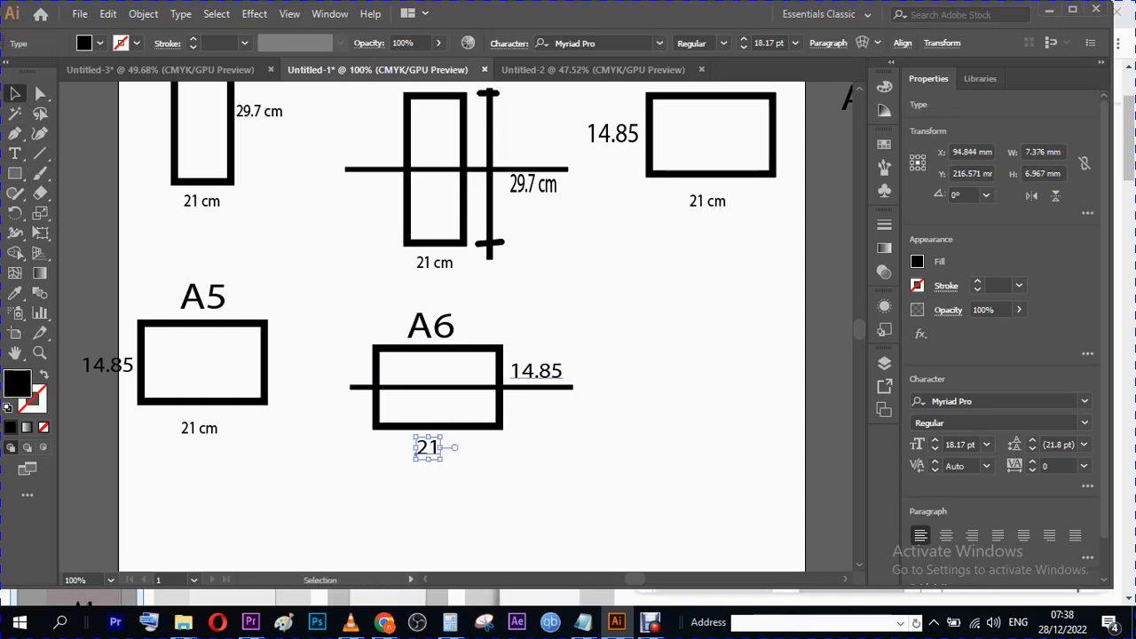
left_click(613, 424)
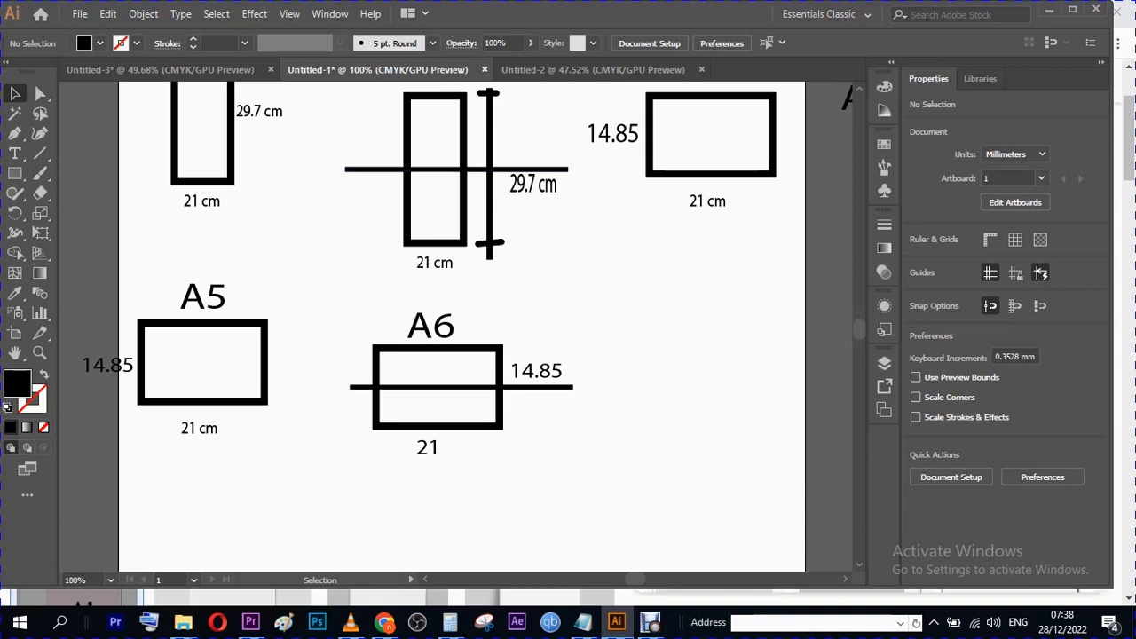
- Rotate the A6 rectangle's dividing line to vertical and move it to the rectangle's centre, at X about 97.7 mm
left_click(560, 387)
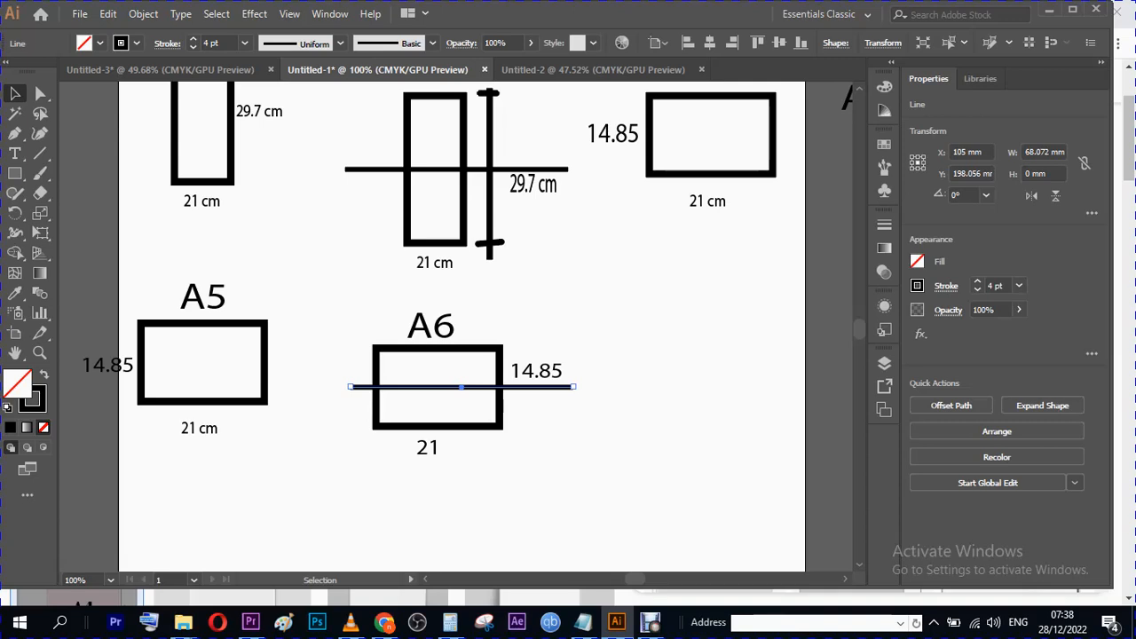
left_click_drag(576, 387, 610, 368)
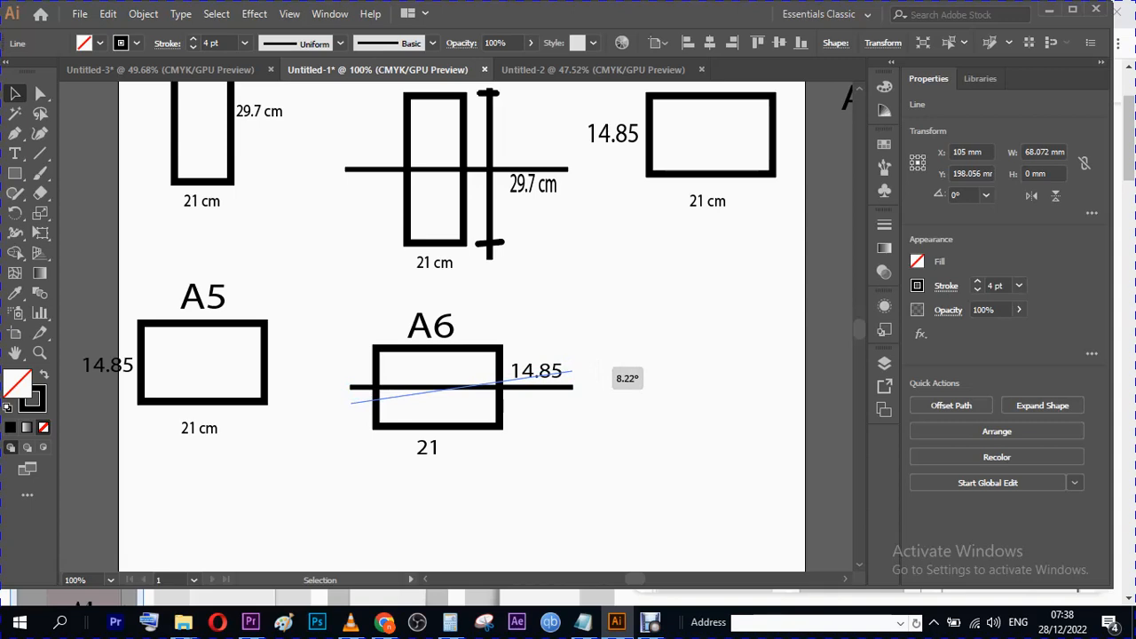
key("shift")
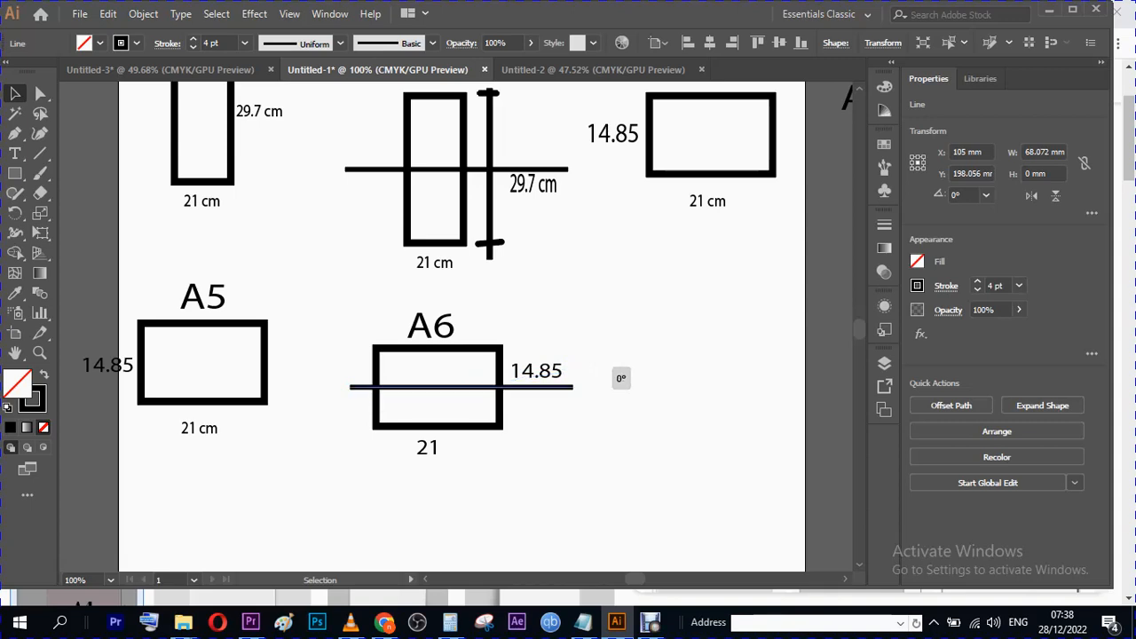
left_click_drag(610, 369, 469, 513)
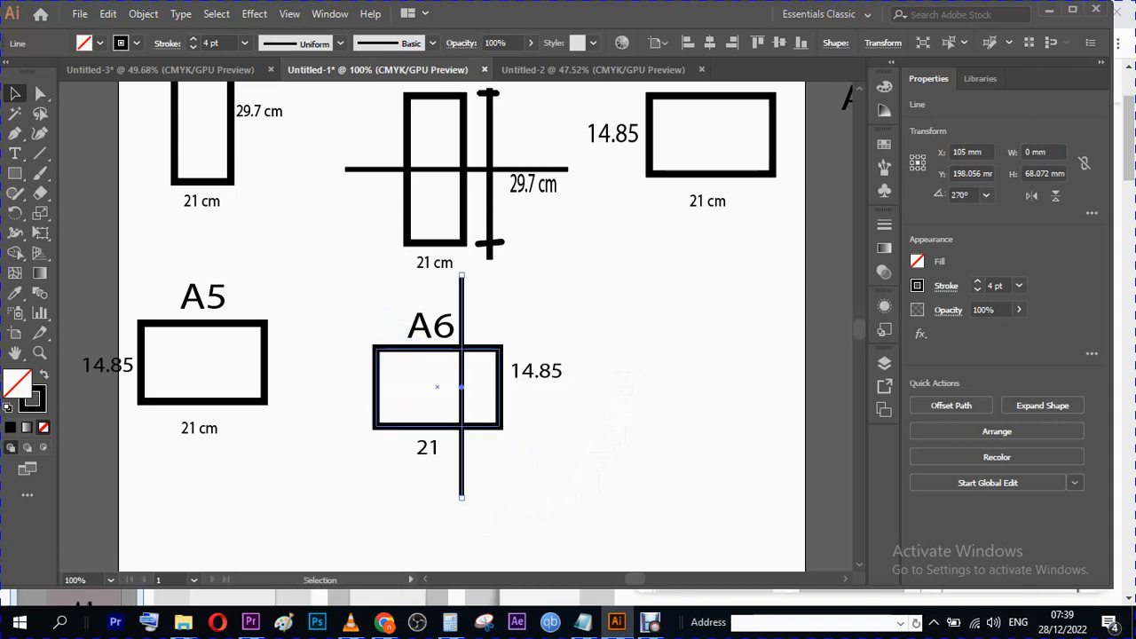
left_click_drag(461, 387, 437, 390)
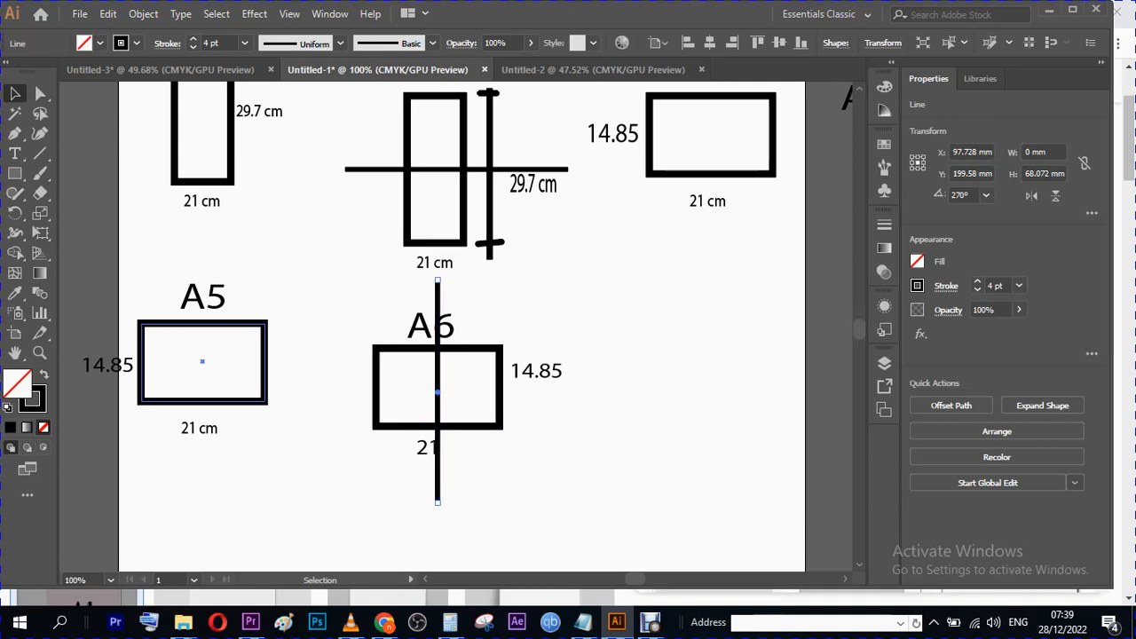
- Copy the A5 rectangle to the right of the A6 diagram, narrow it to about 16.1 mm, and copy the 14.85 label beside it
left_click_drag(203, 362, 675, 383)
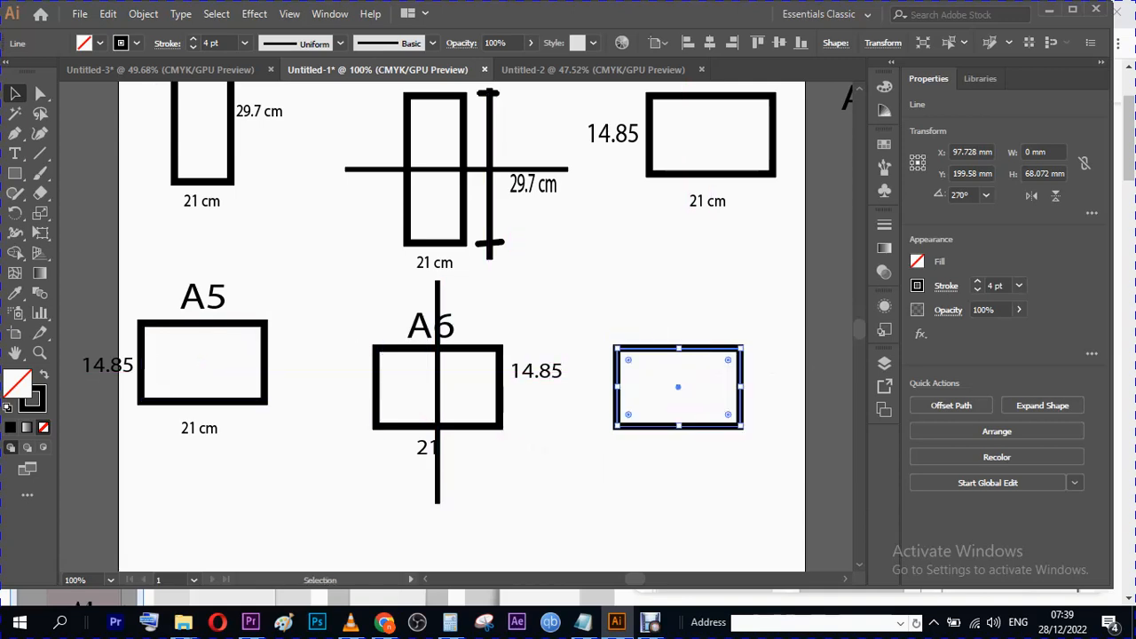
left_click_drag(743, 387, 670, 387)
left_click_drag(669, 426, 702, 423)
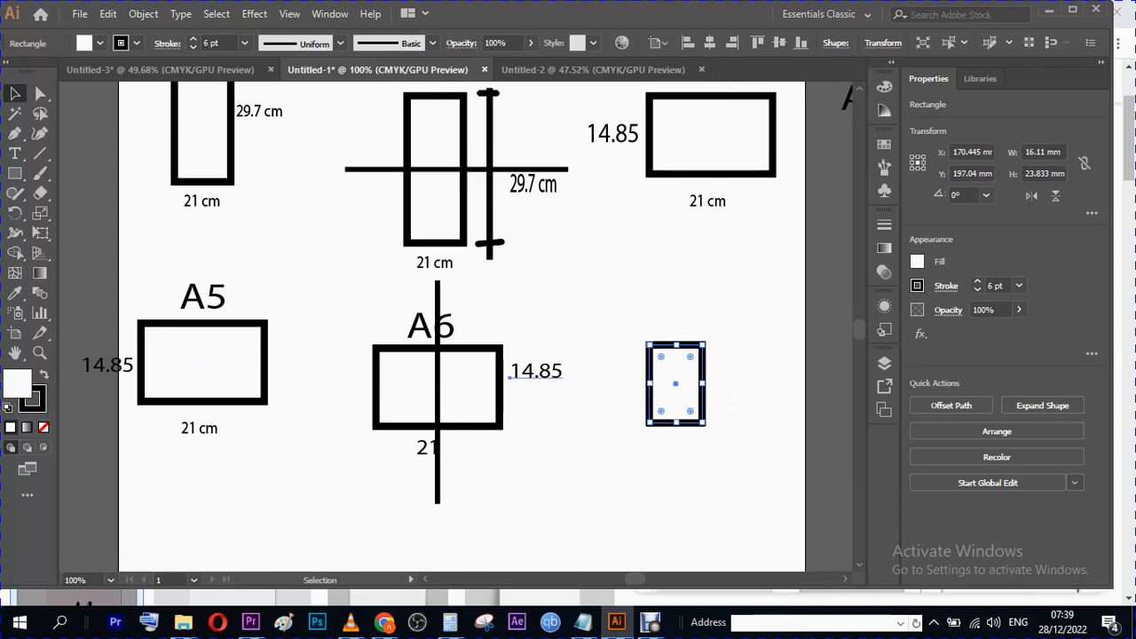
left_click_drag(510, 377, 715, 383)
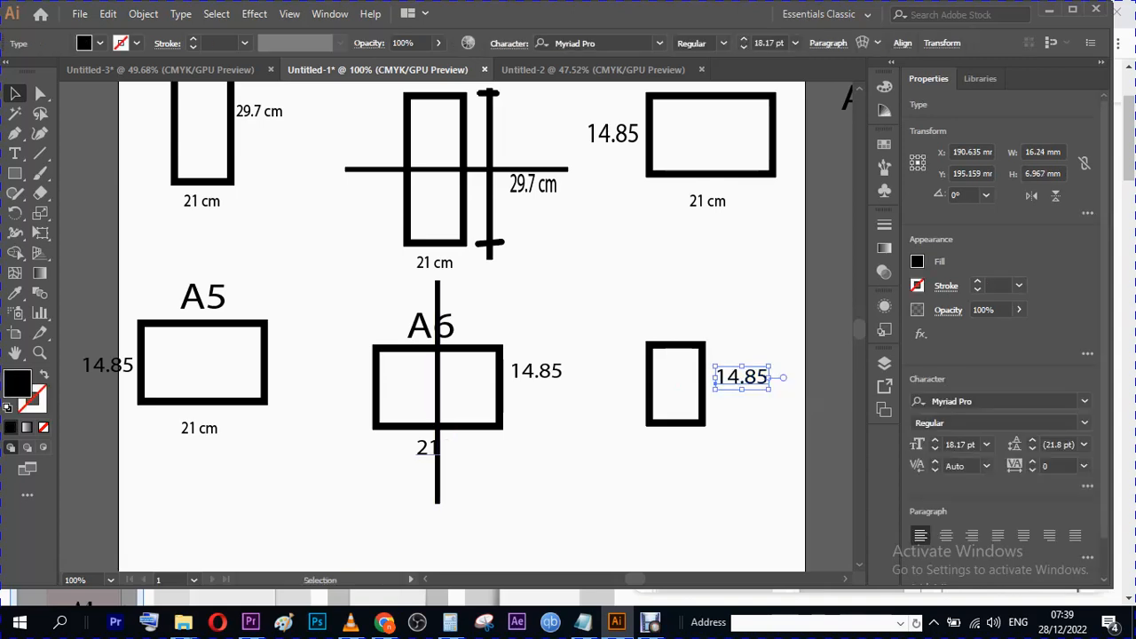
- Select the 21 label under the A6 rectangle, divide 21 by 2 in Calculator, and return to Illustrator
left_click(427, 449)
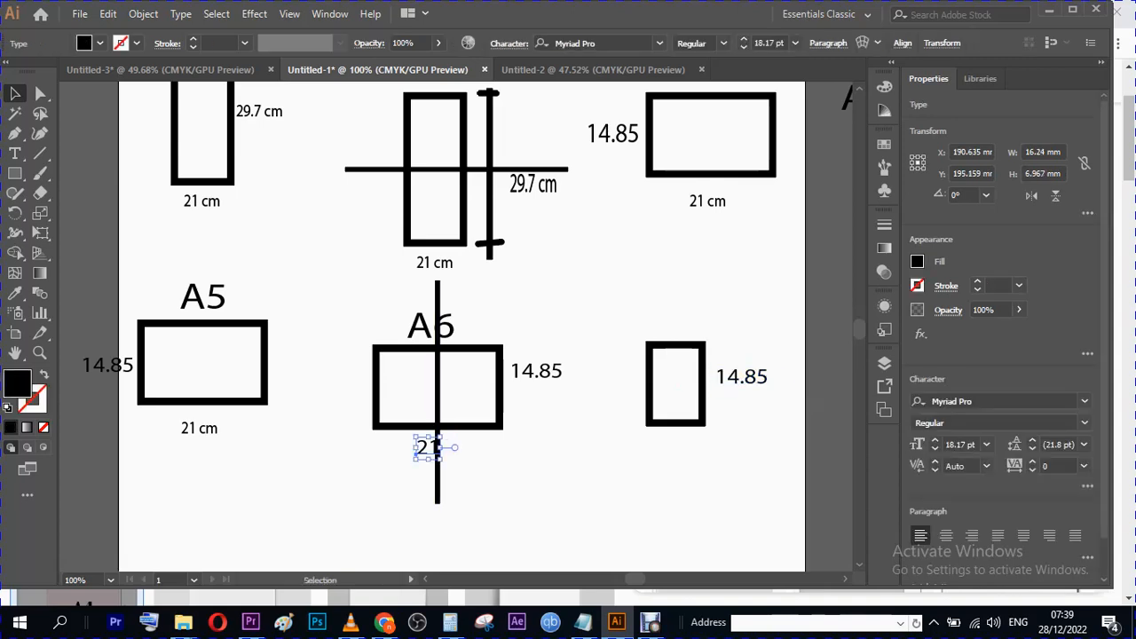
left_click(450, 622)
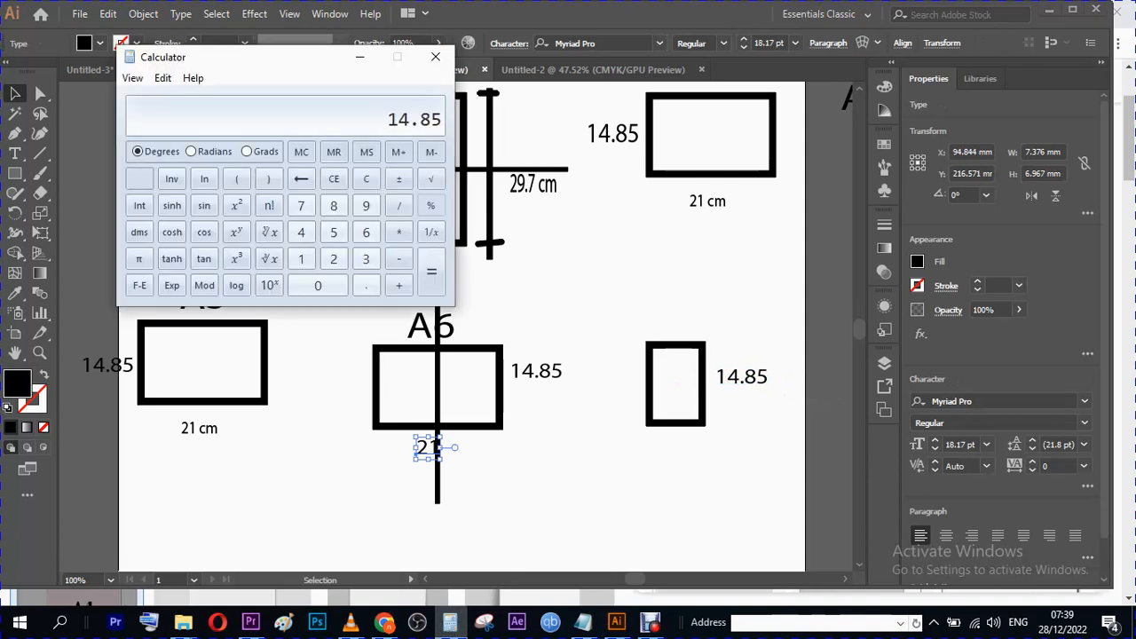
left_click(334, 258)
left_click(301, 259)
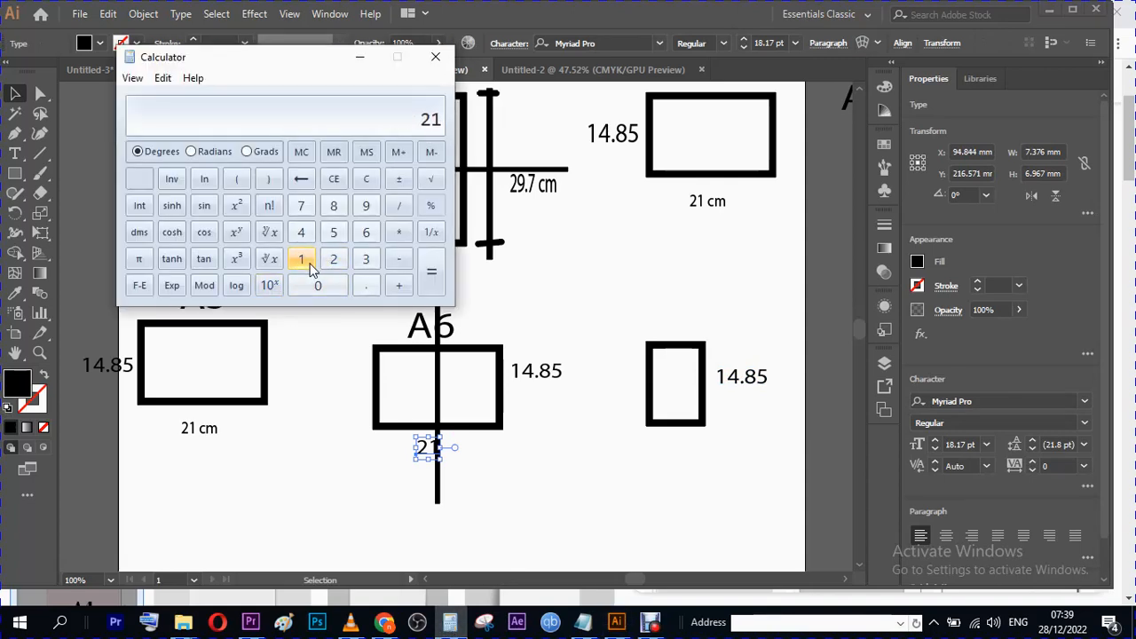
left_click(399, 206)
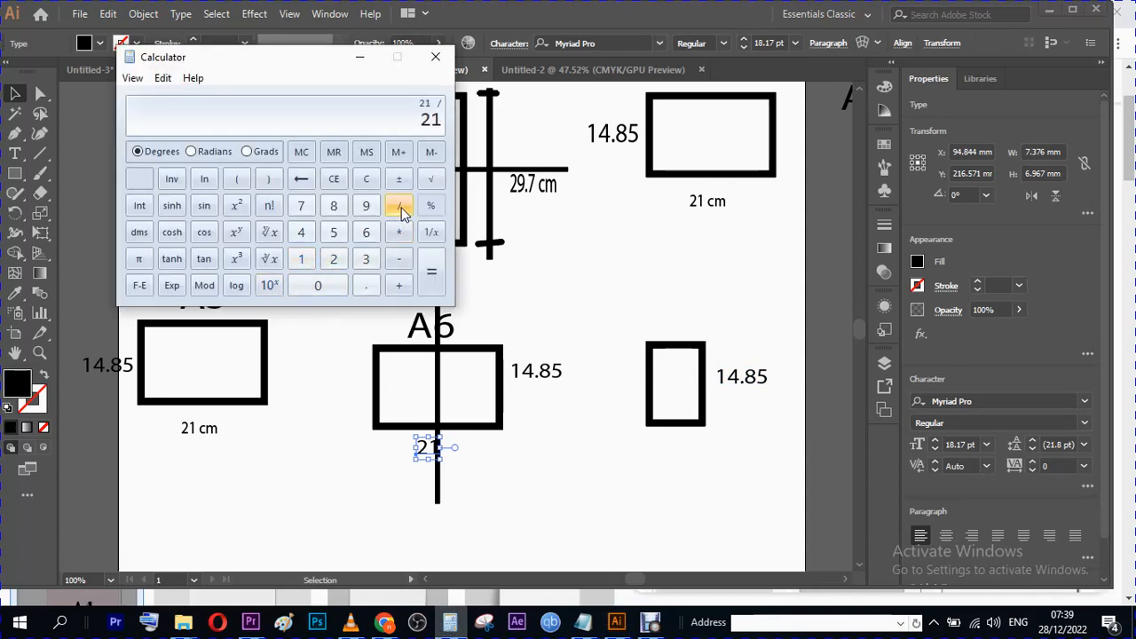
left_click(334, 259)
left_click(432, 275)
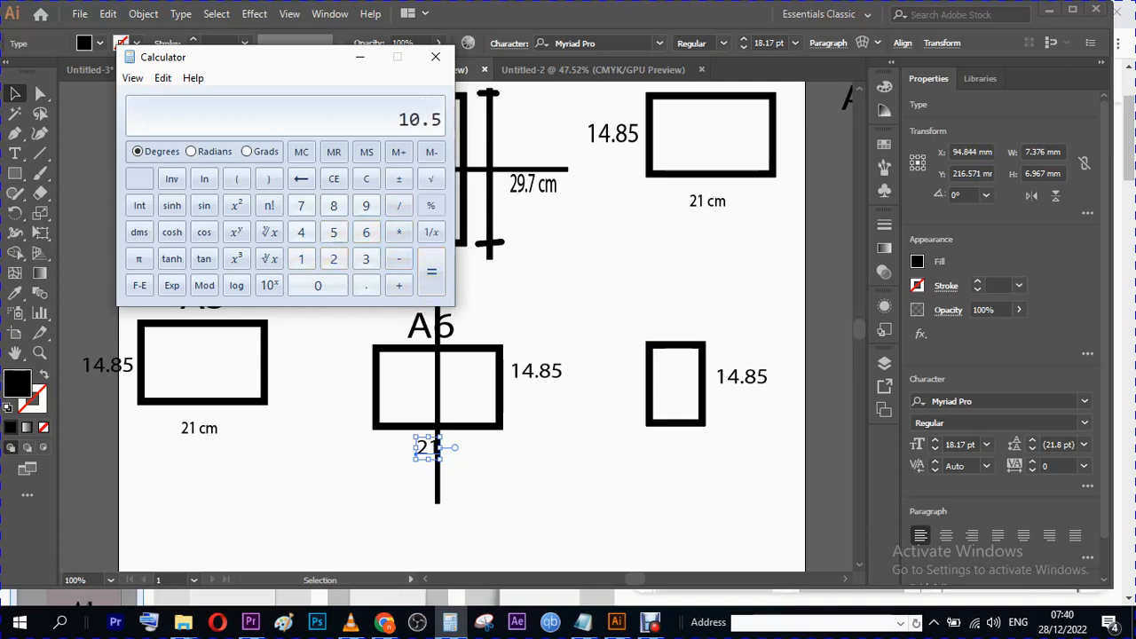
key("alt+Tab")
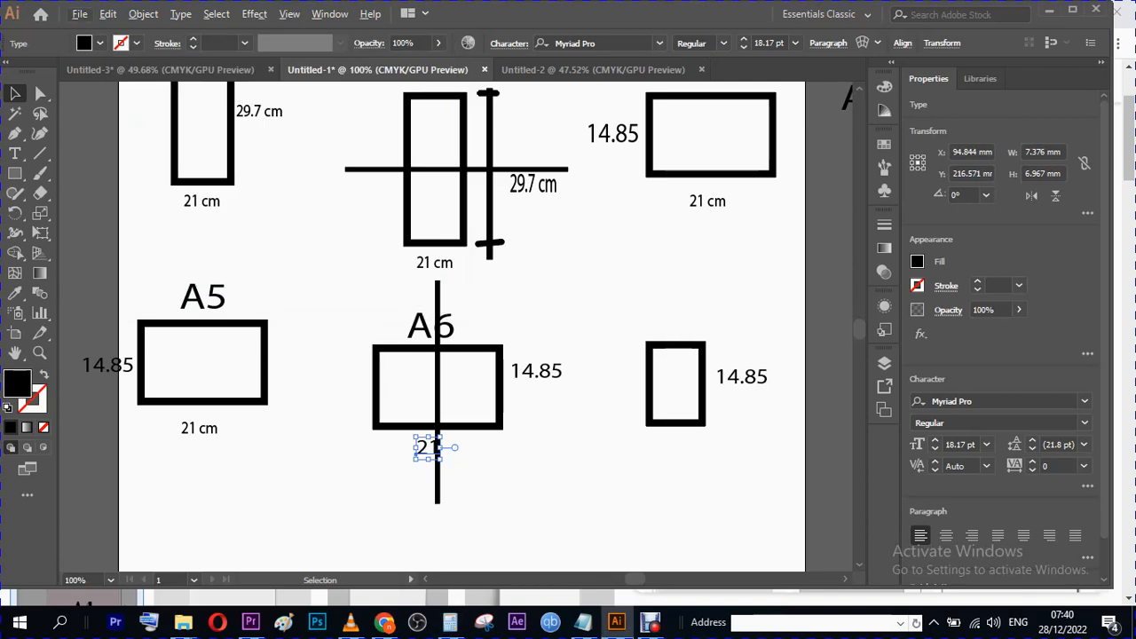
- Copy the 21 label beneath the narrow rectangle and change the copy to 10.5
left_click_drag(416, 453, 666, 453)
left_click(14, 152)
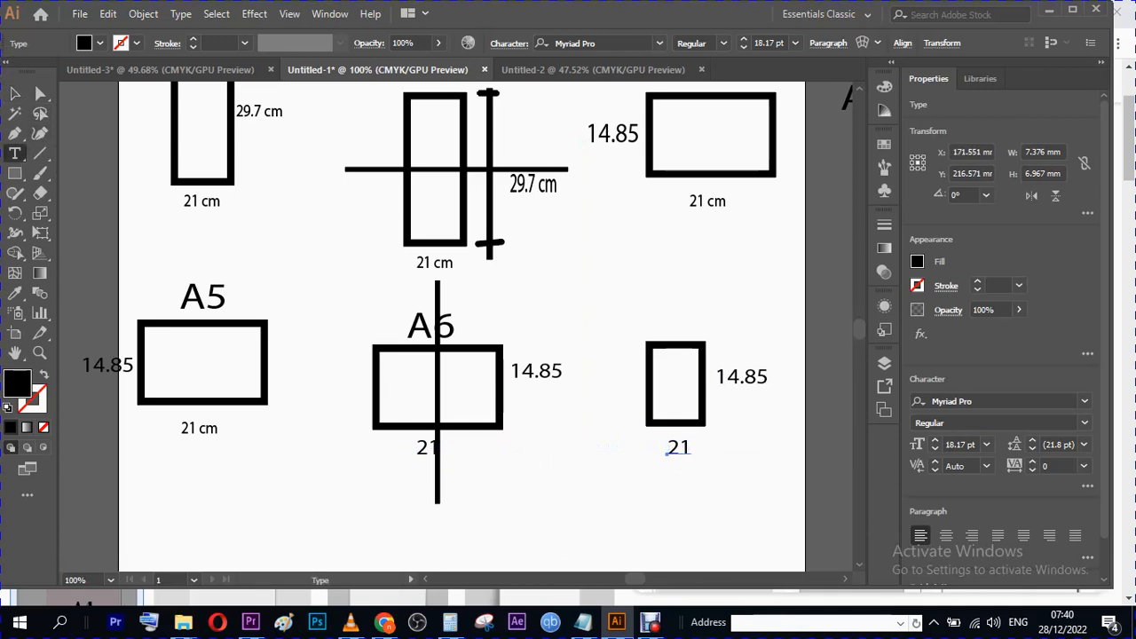
left_click_drag(667, 448, 678, 448)
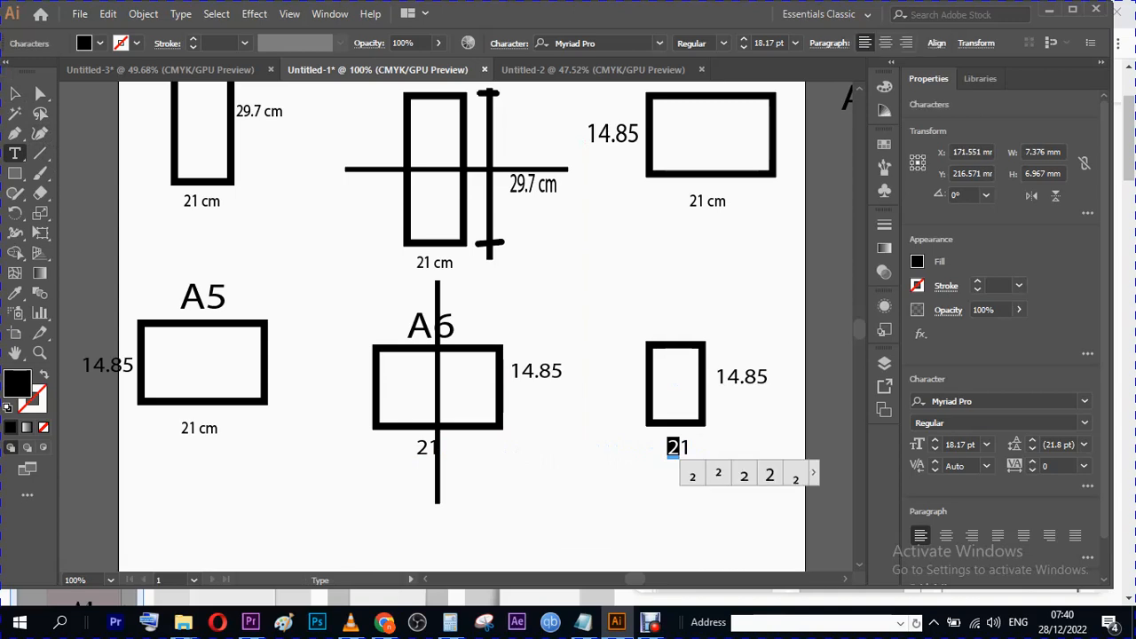
key("BackSpace")
left_click(680, 448)
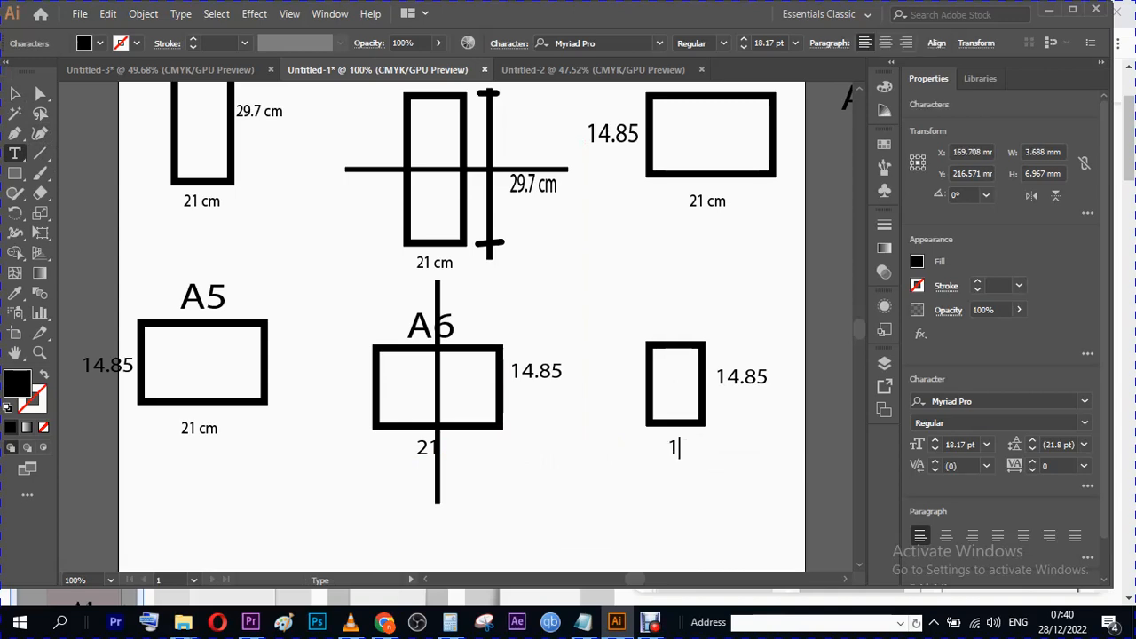
type("0.5")
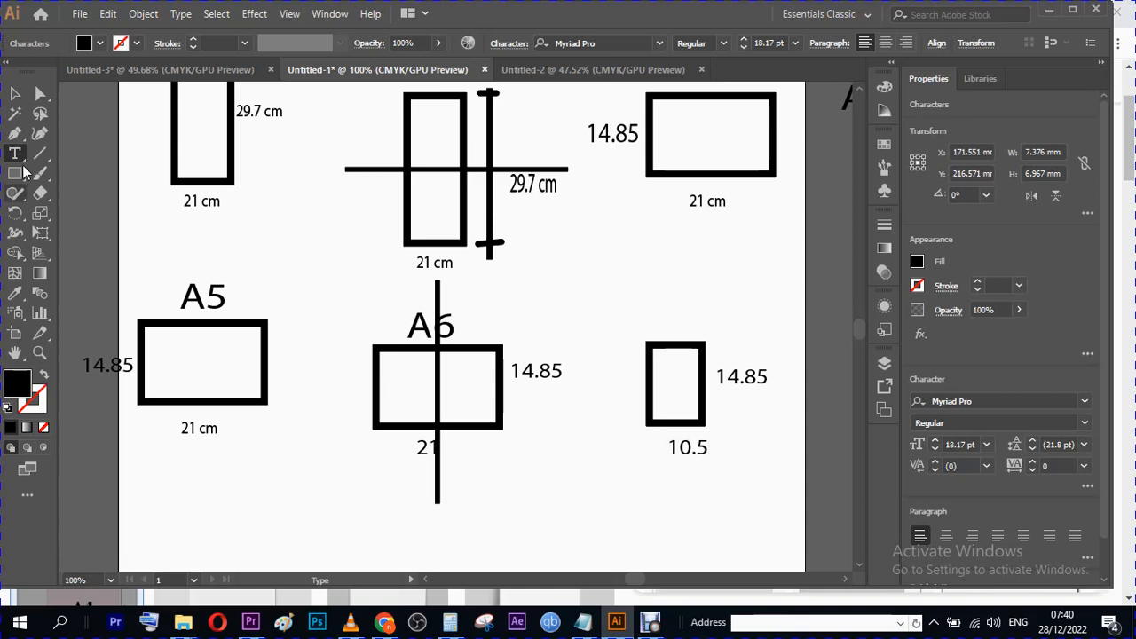
- Nudge the 10.5 label left and up until it sits centred just under the narrow rectangle, at about X 170.6 mm, Y 214.1 mm
left_click(14, 94)
key("Left")
key("Left")
key("Left")
key("Left")
key("Left")
key("Left")
key("Left")
key("Left")
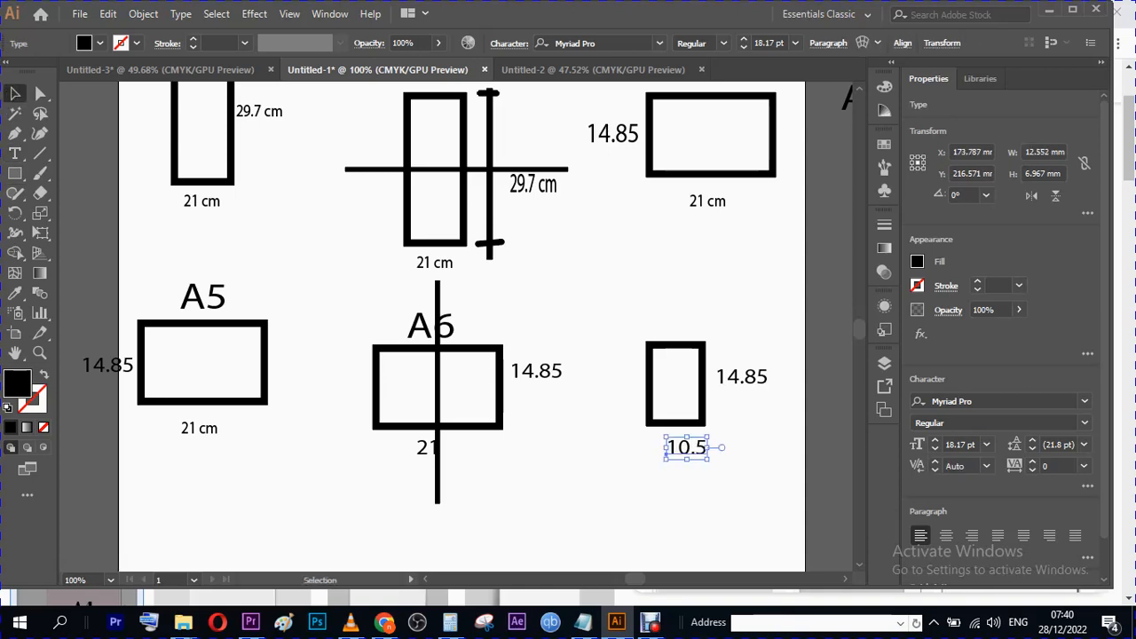
key("Left")
key("Left")
key("Left")
key("Left")
key("Left")
key("Left")
key("Left")
key("Left")
key("Left")
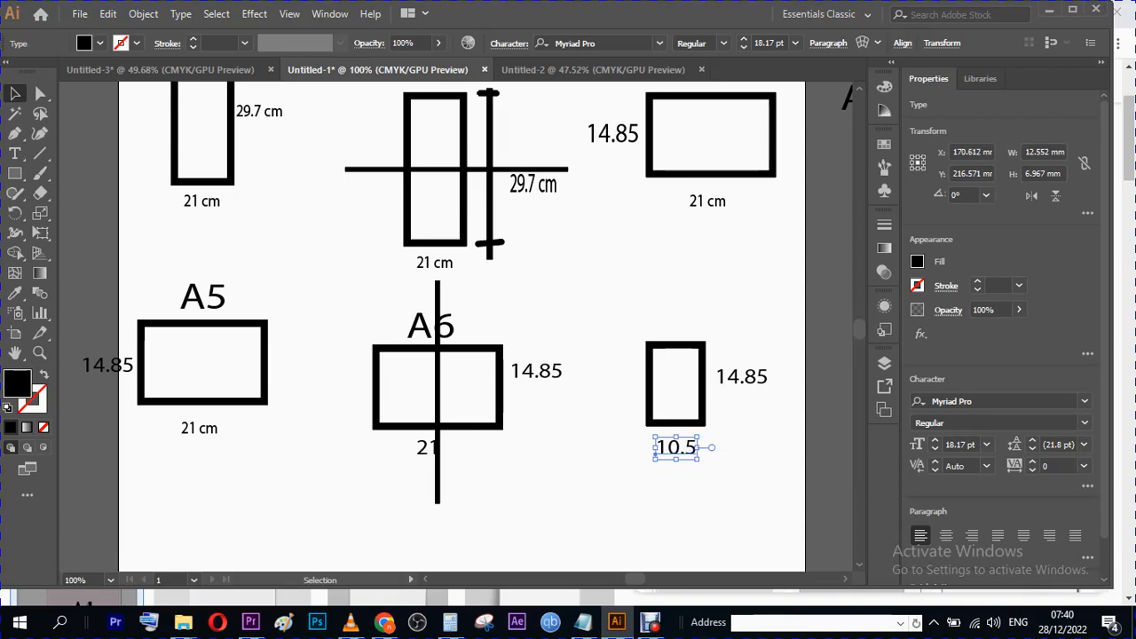
key("Up")
key("Up")
key("Up")
key("Up")
key("Up")
key("Up")
key("Up")
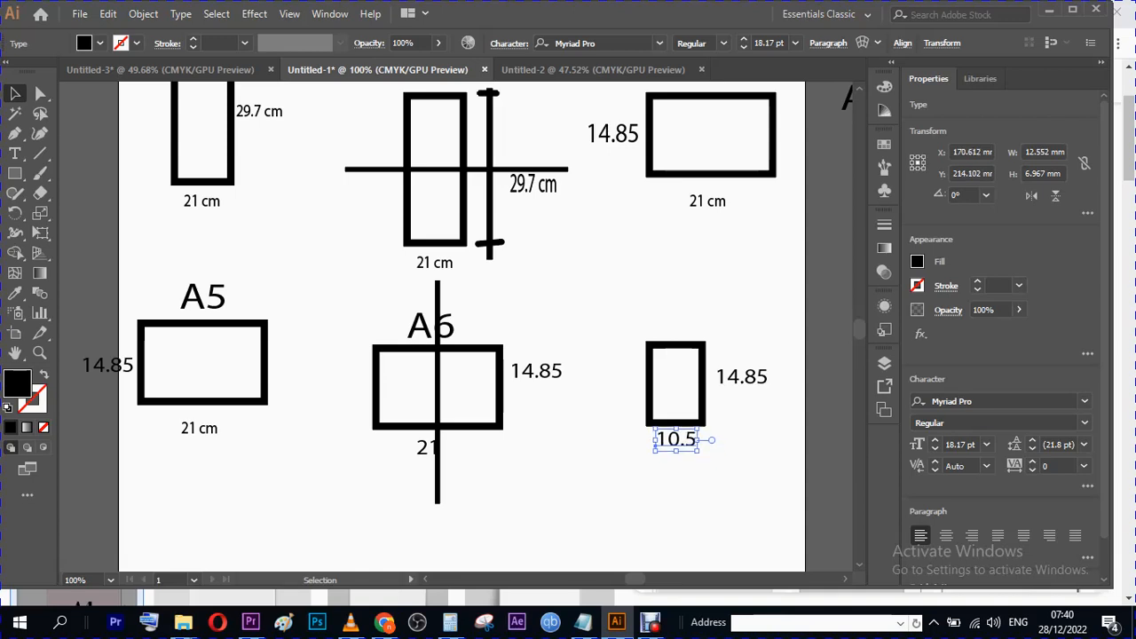
- Nudge the narrow rectangle's 14.85 label left against its edge, to X about 188.2 mm, and deselect it
left_click(743, 378)
key("Left")
key("Left")
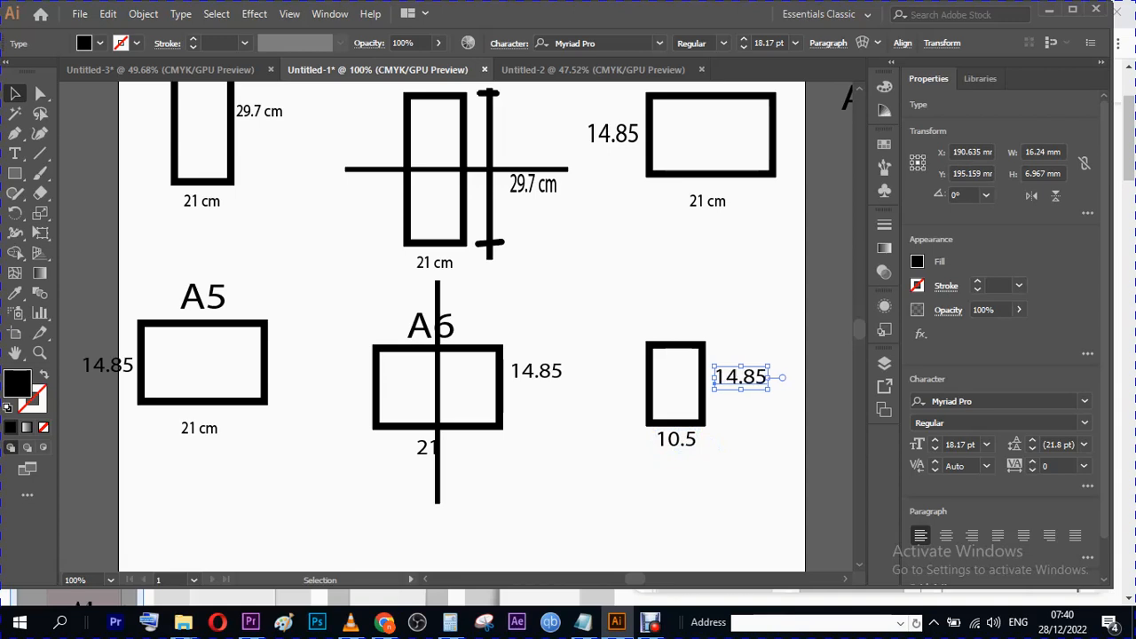
key("Left")
key("Left")
key("Left")
key("Left")
key("Left")
key("Left")
key("Left")
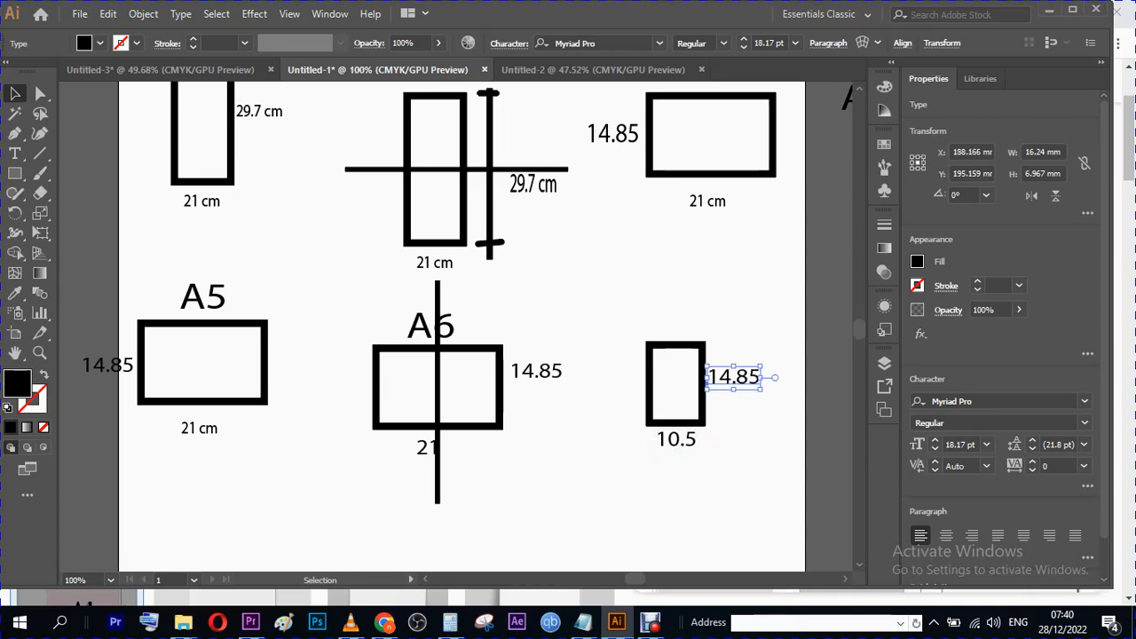
key("ctrl+shift+a")
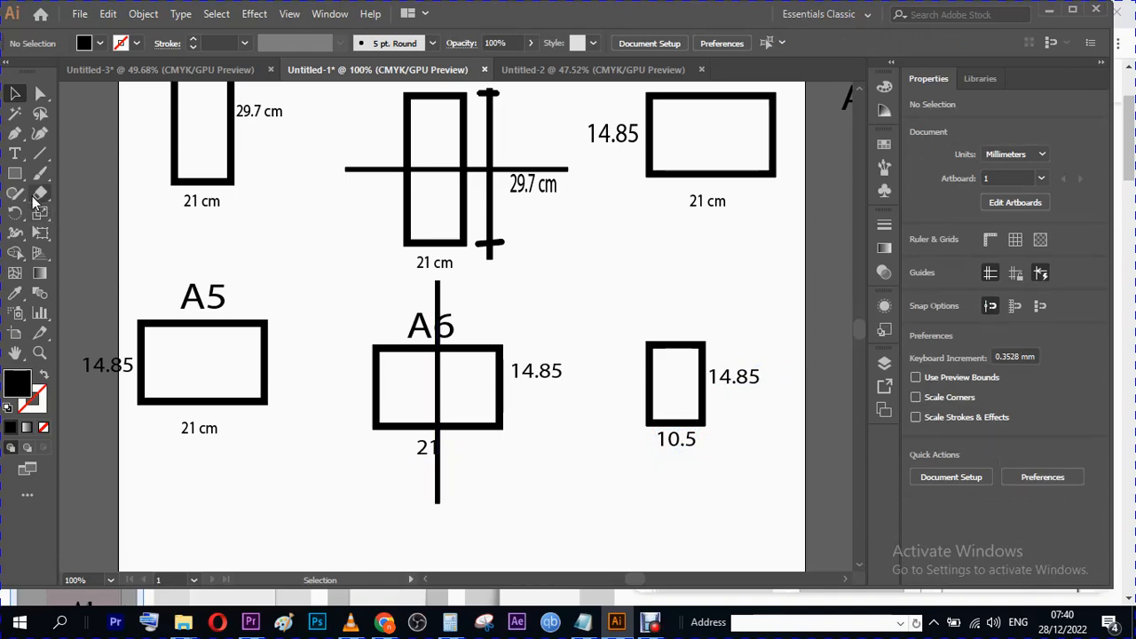
- Retype the first digit of the 10.5 label beneath the narrow rectangle
left_click(14, 154)
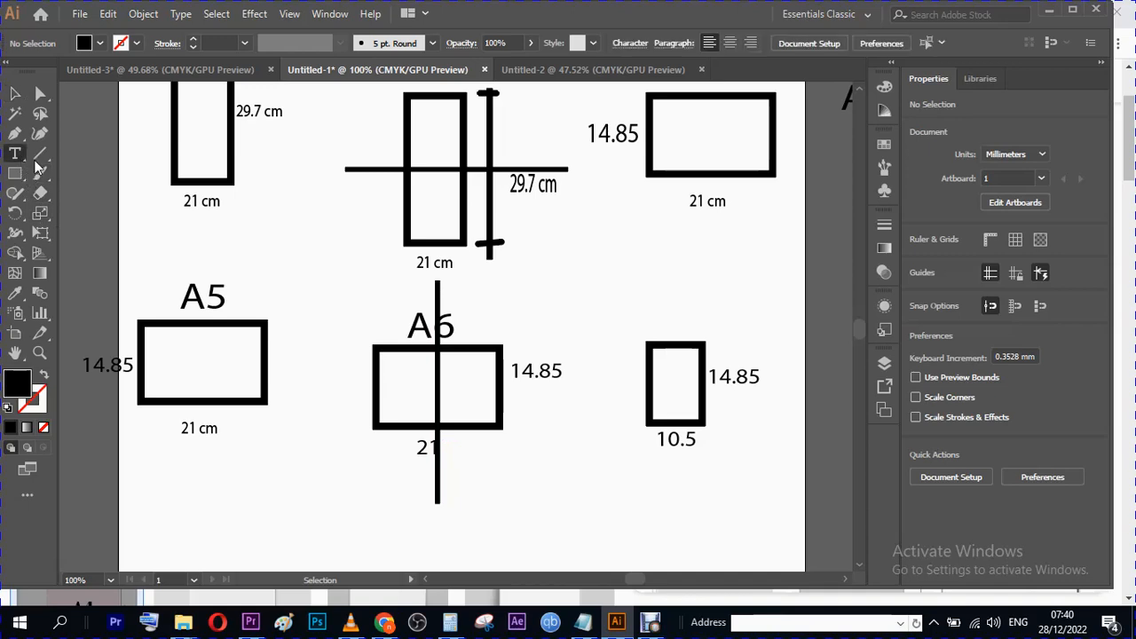
left_click(679, 444)
left_click(668, 439)
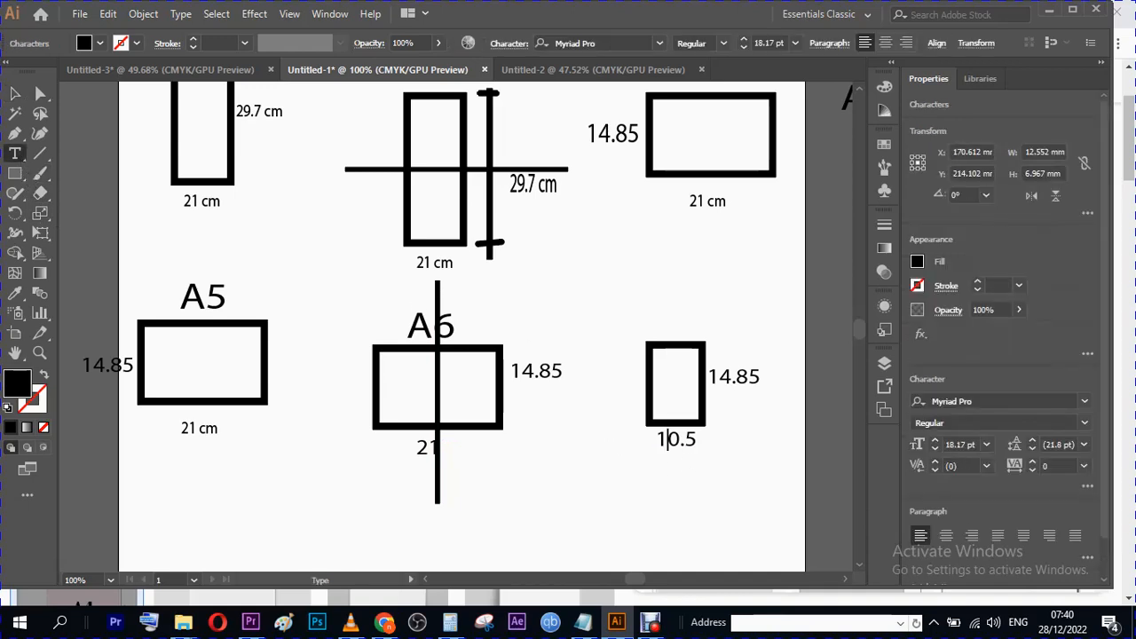
key("BackSpace")
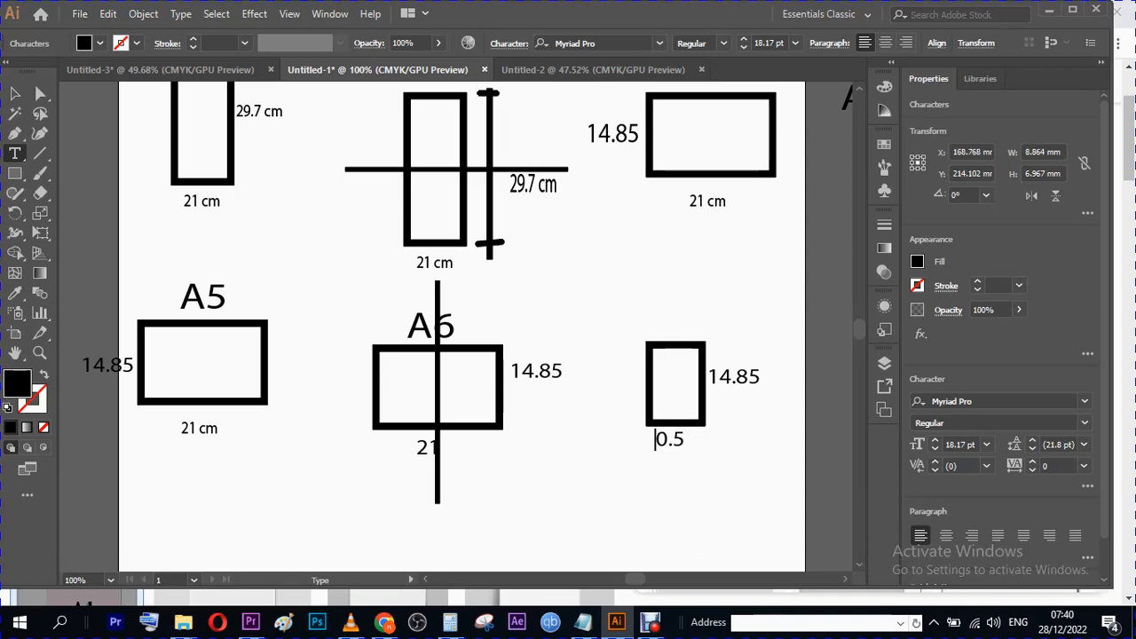
type("1")
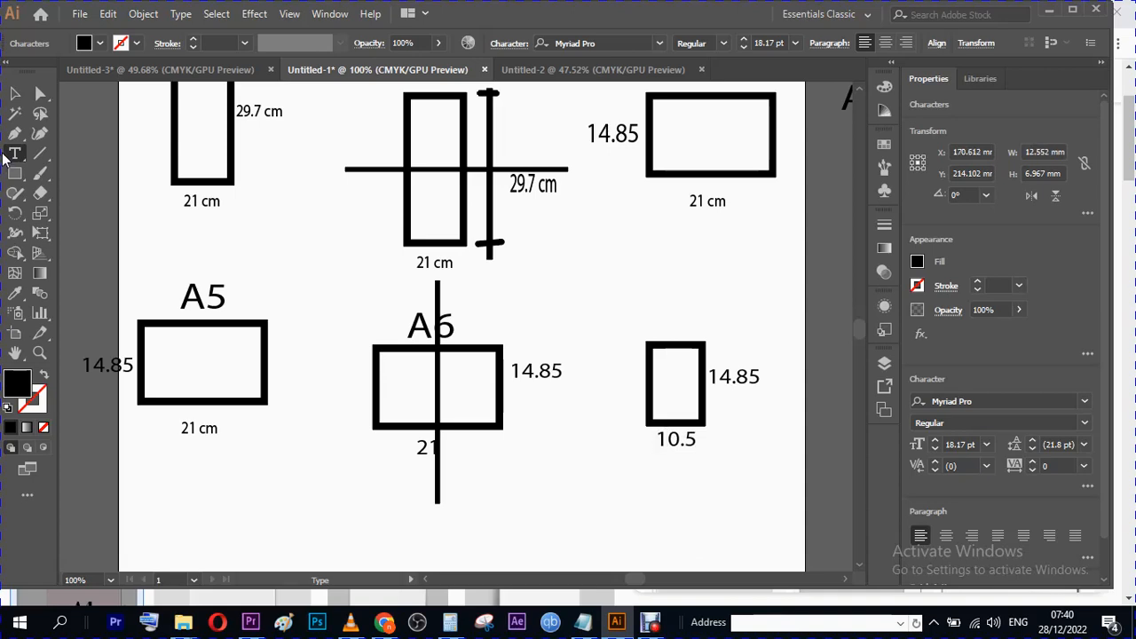
left_click(15, 94)
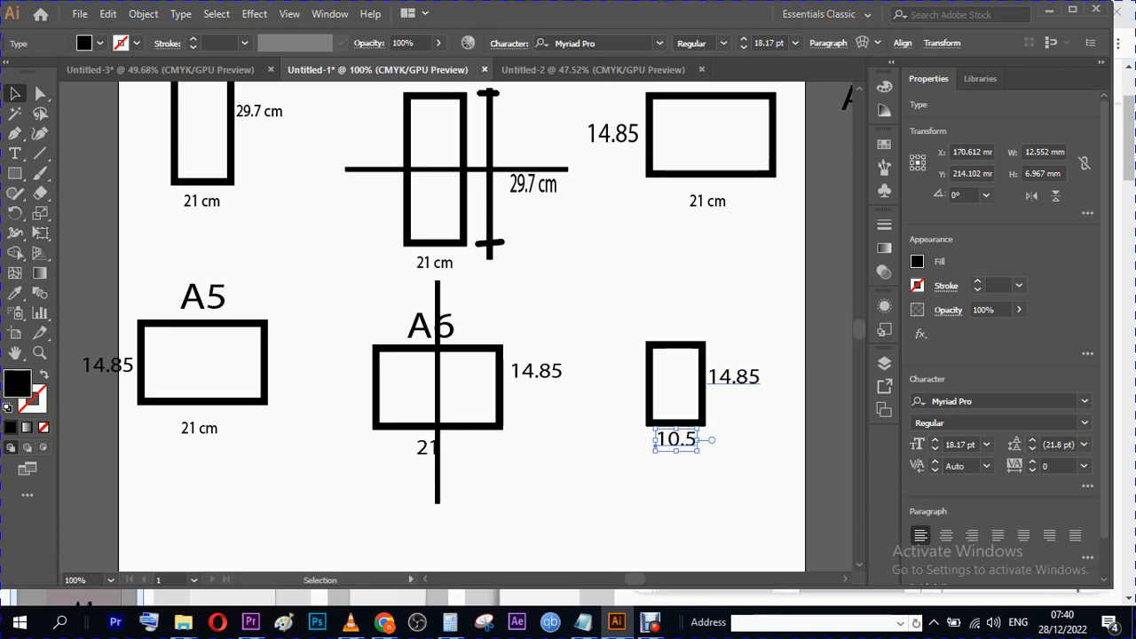
- Add the line "A6 10.5X14.85" to the dimensions list beside the artboard, followed by a new line starting with "A7"
key("ctrl+minus")
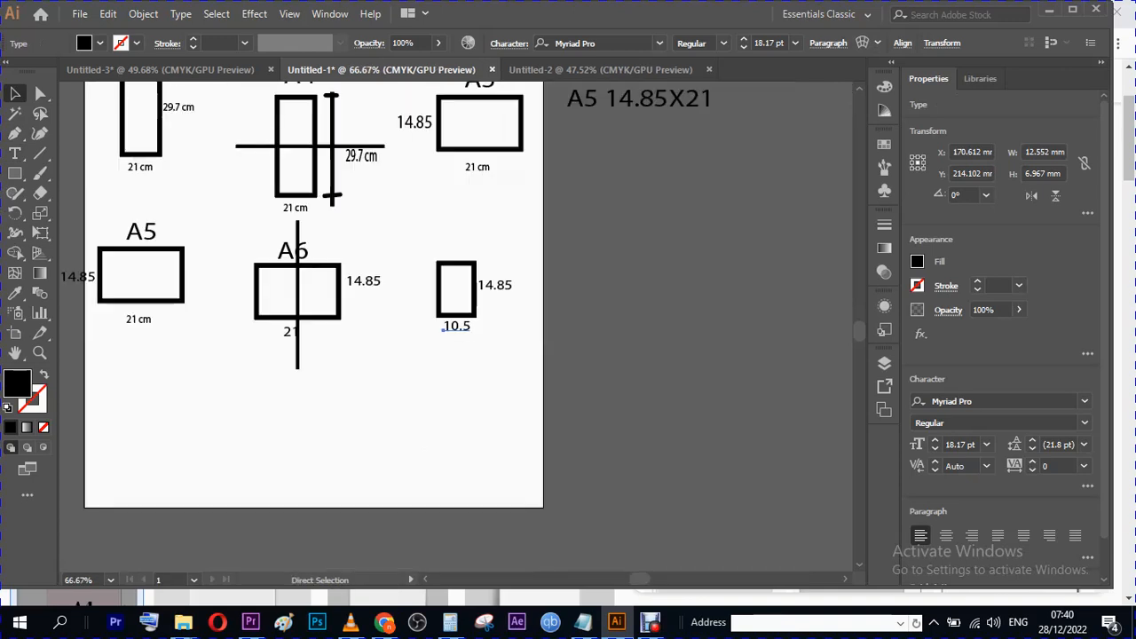
key("ctrl+minus")
left_click(455, 327)
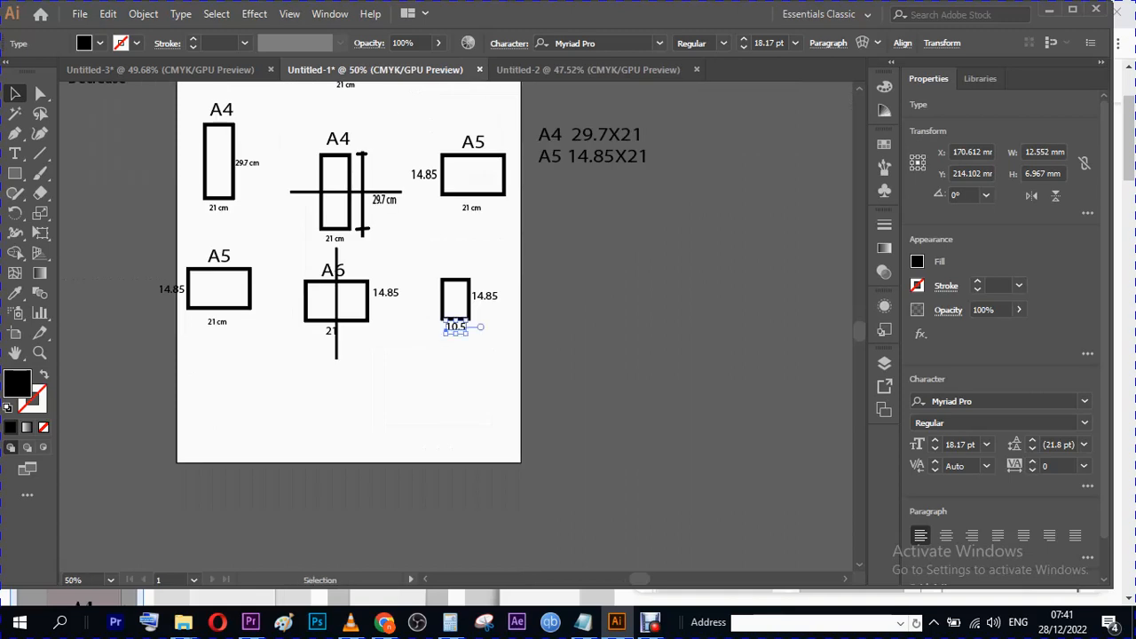
double_click(455, 327)
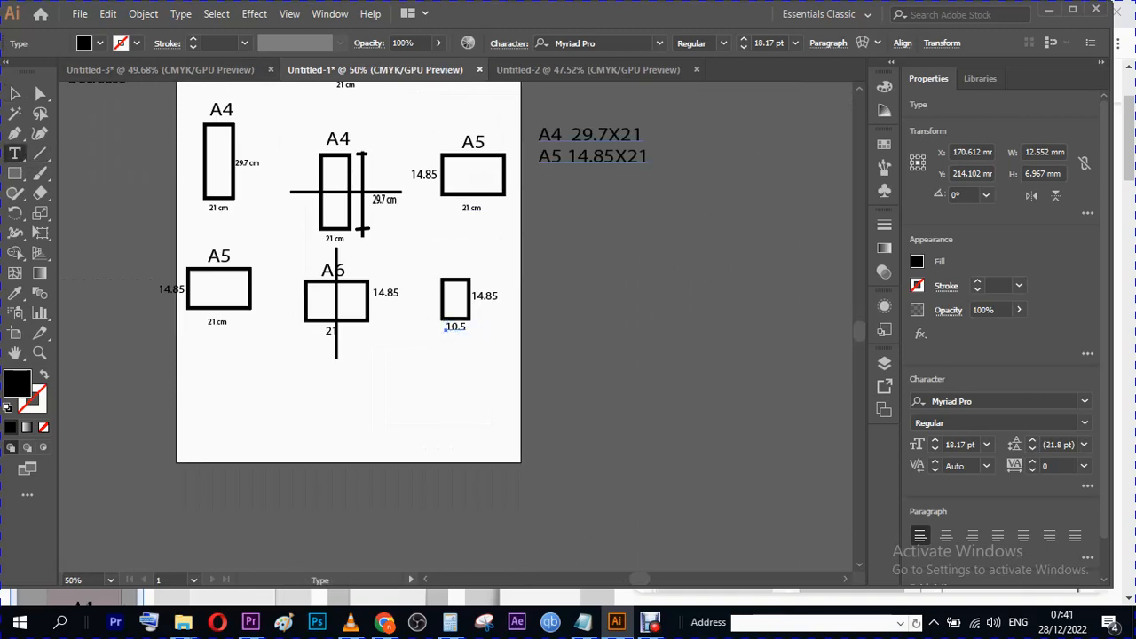
left_click(648, 156)
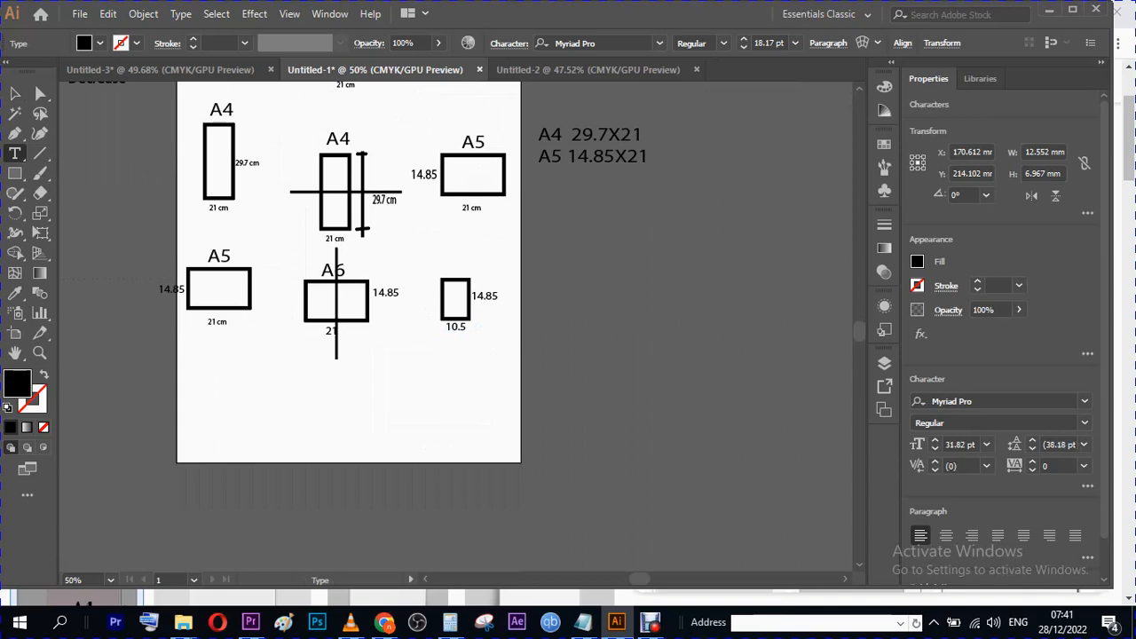
key("Return")
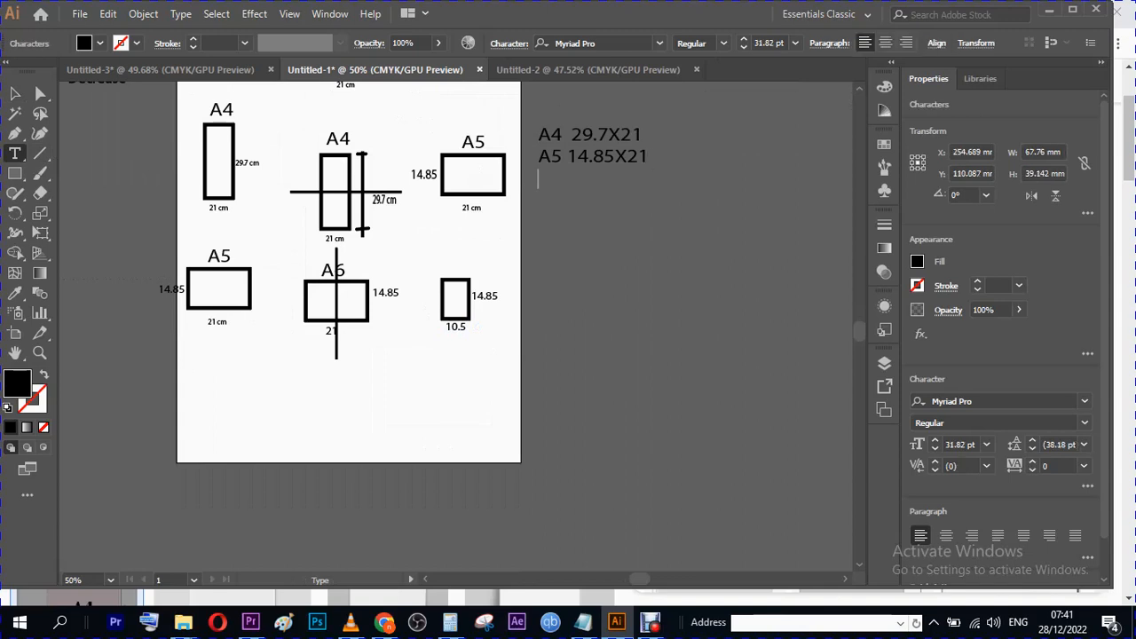
type("A6")
type("10.5")
type("X14.")
type("85")
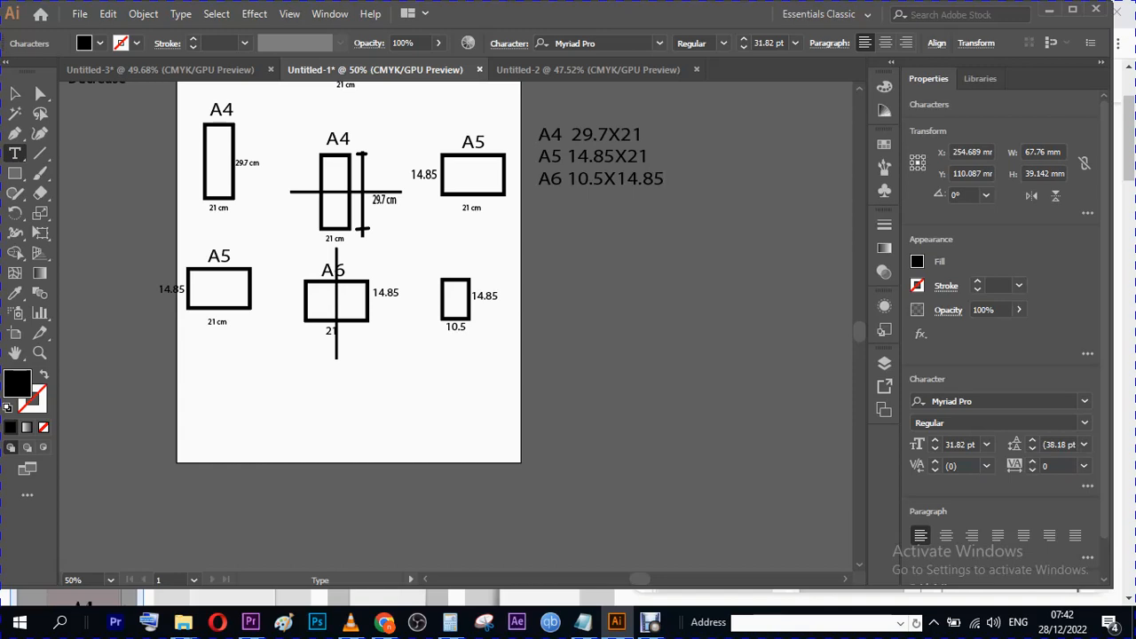
key("Return")
type("A7")
- Review the A0 to A8 size series, the halving diagrams and the dimensions list around the artboard
left_click_drag(859, 337, 854, 325)
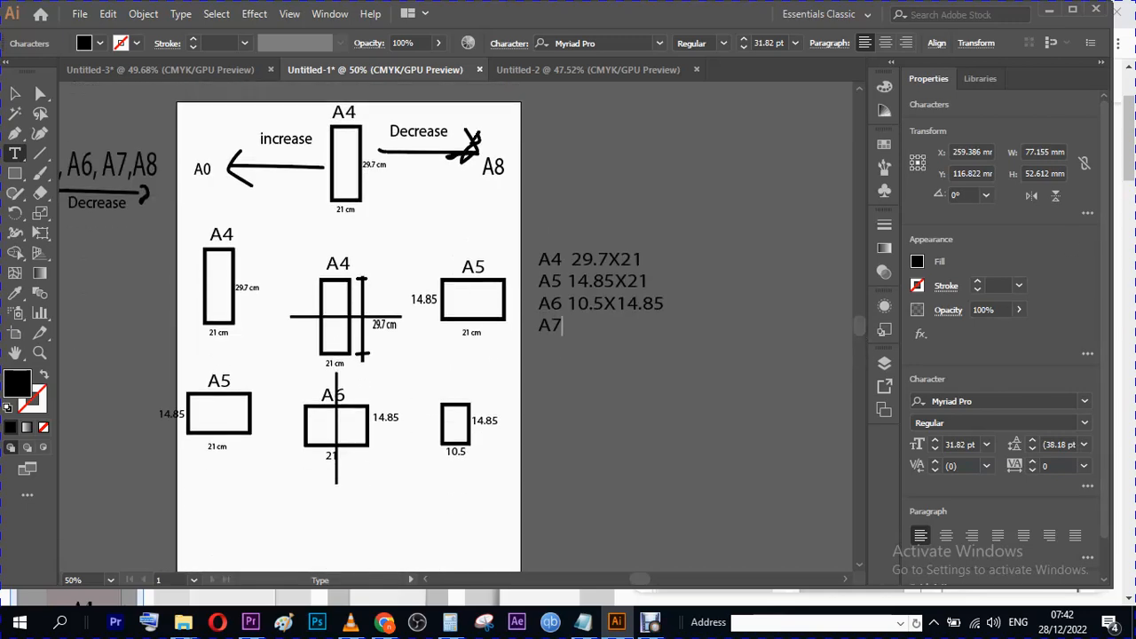
left_click(426, 579)
left_click(426, 576)
left_click(428, 576)
left_click(427, 575)
left_click(428, 570)
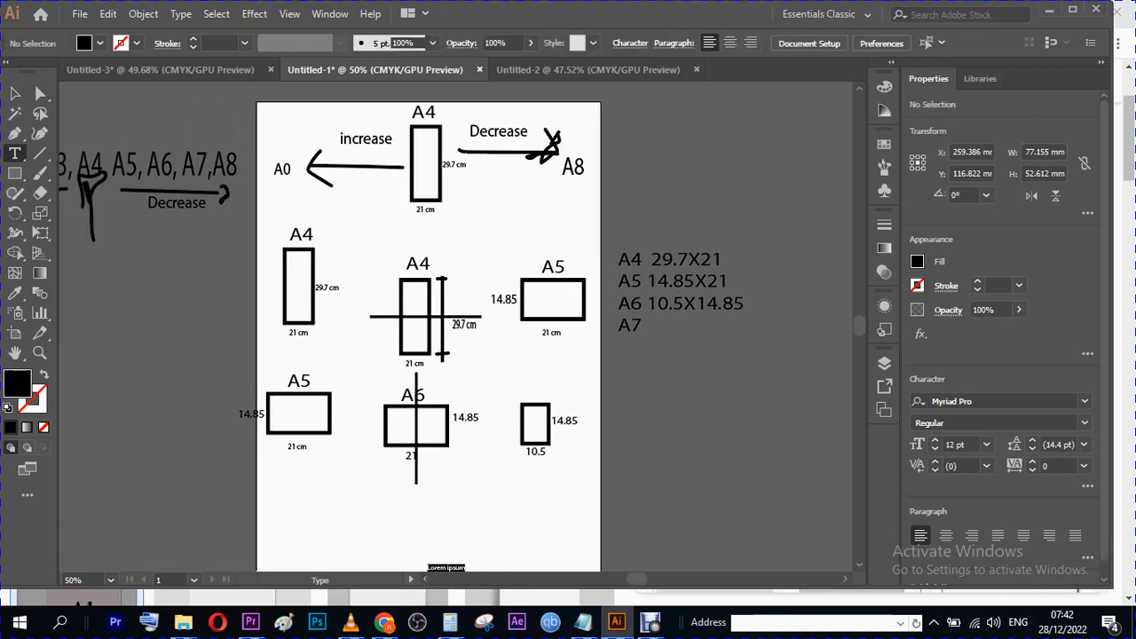
left_click(427, 577)
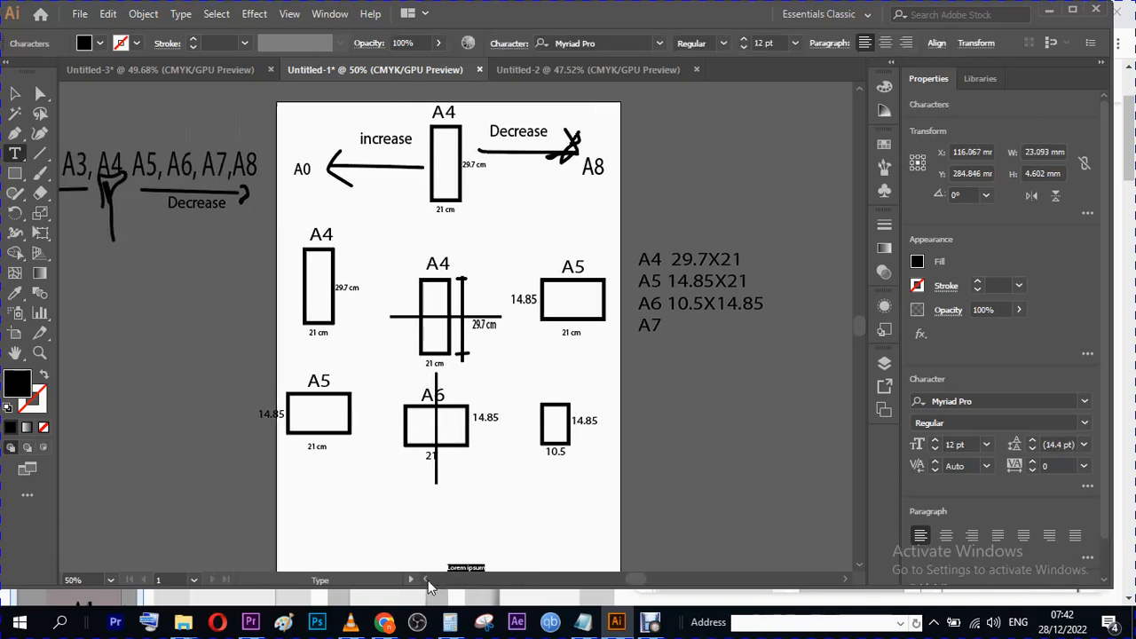
left_click(427, 577)
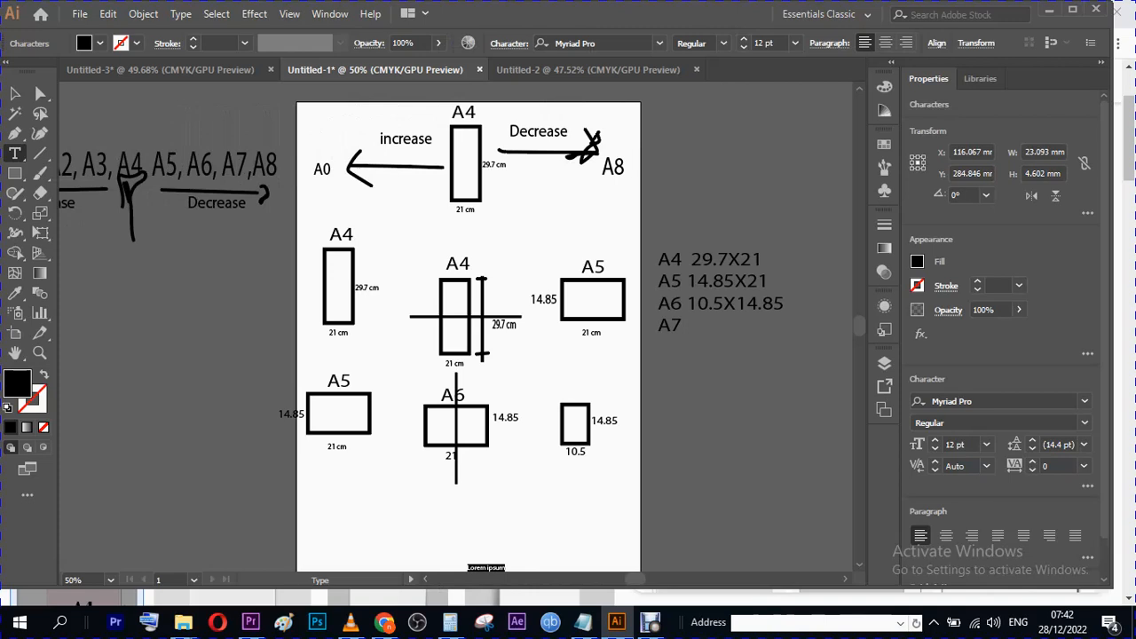
left_click(423, 579)
left_click(423, 579)
left_click(423, 579)
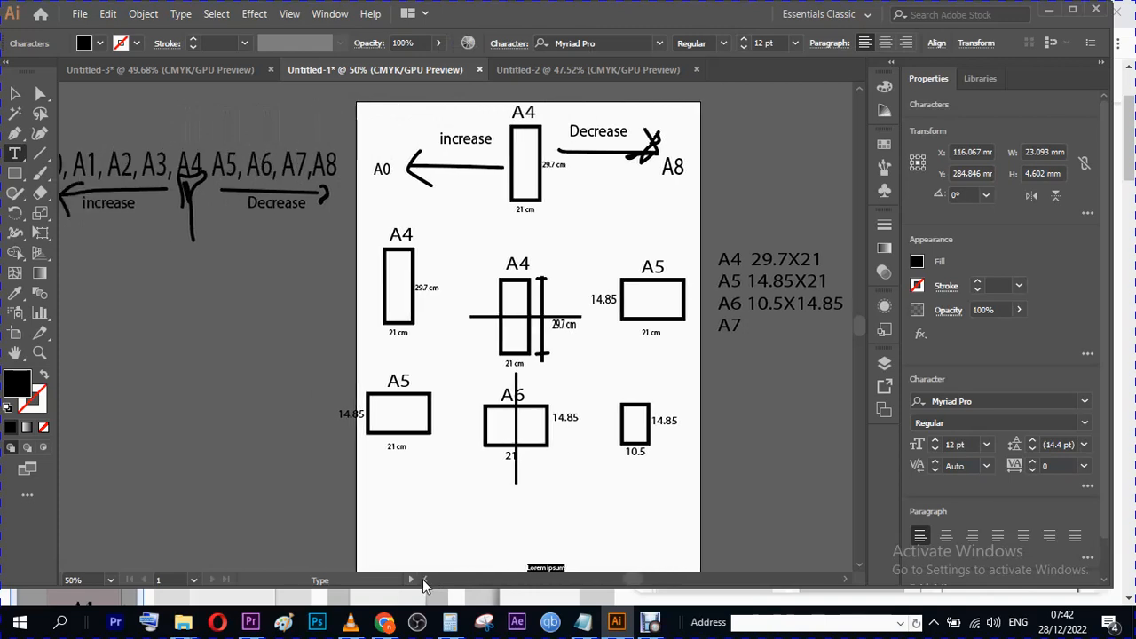
left_click(423, 579)
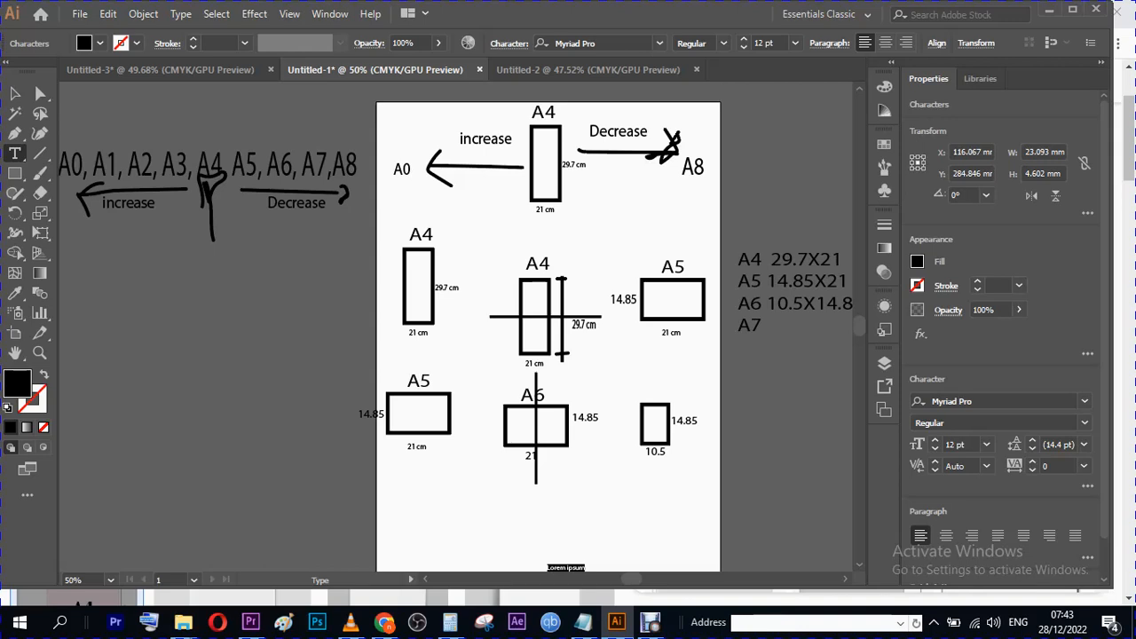
left_click(846, 579)
left_click(846, 579)
left_click(846, 579)
left_click(846, 578)
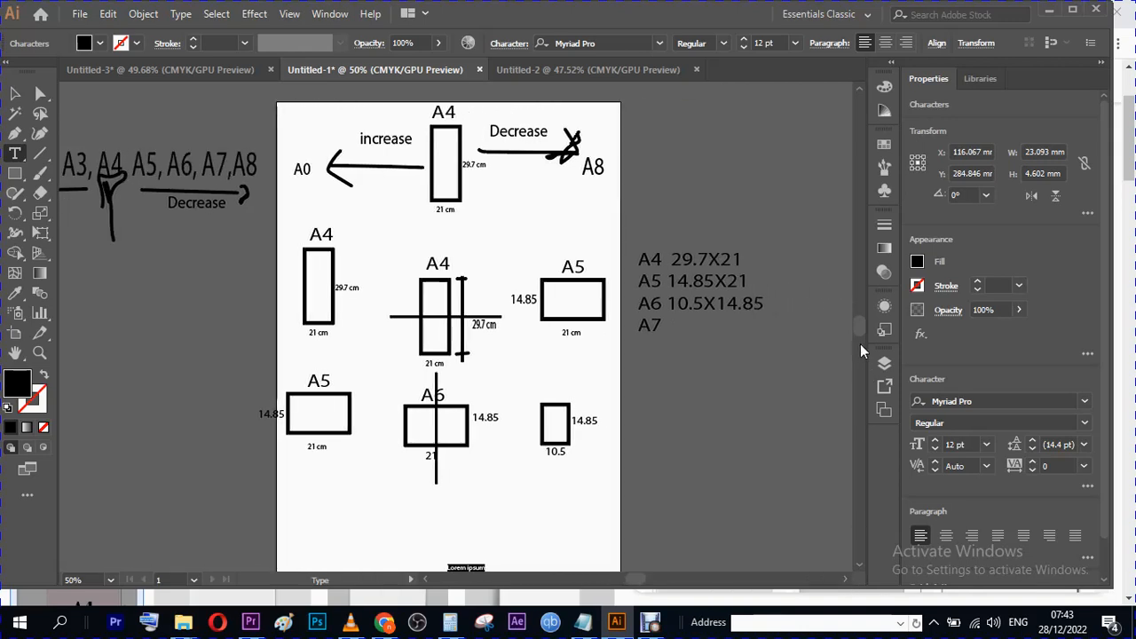
scroll(856, 331, "down", 3)
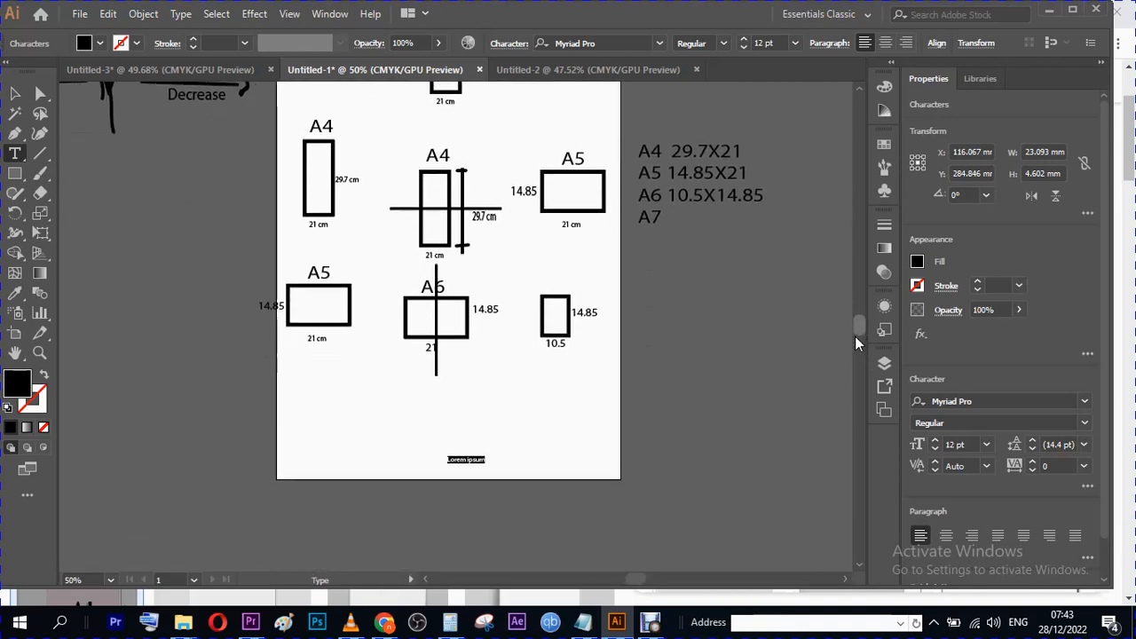
- Delete the stray "Lorem ipsum" placeholder text near the artboard's lower edge
scroll(855, 336, "down", 2)
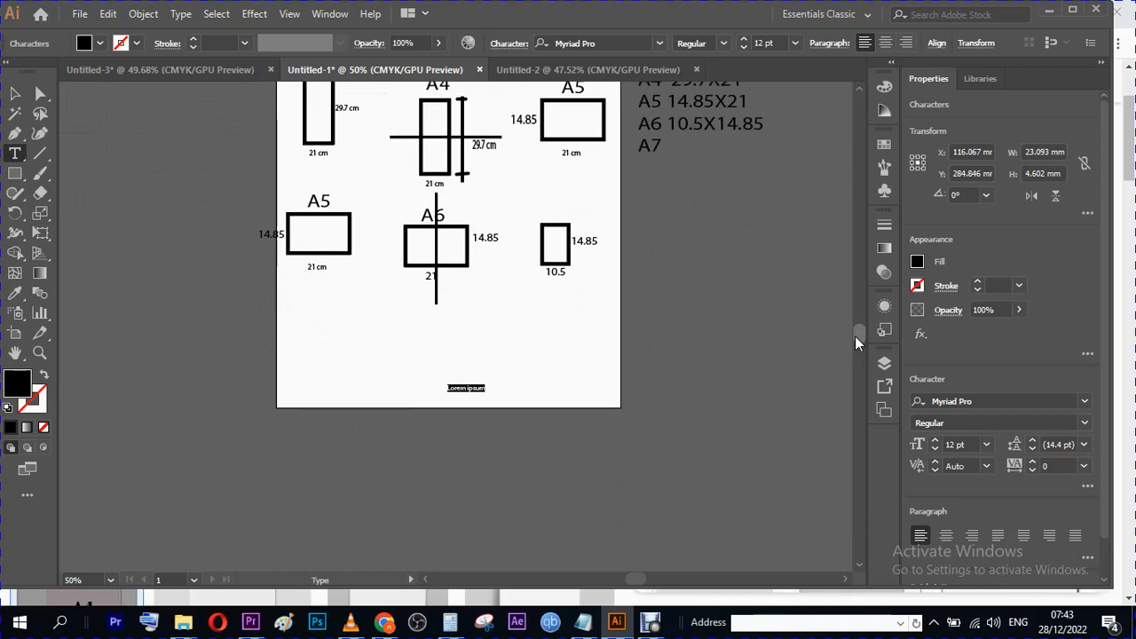
left_click(16, 94)
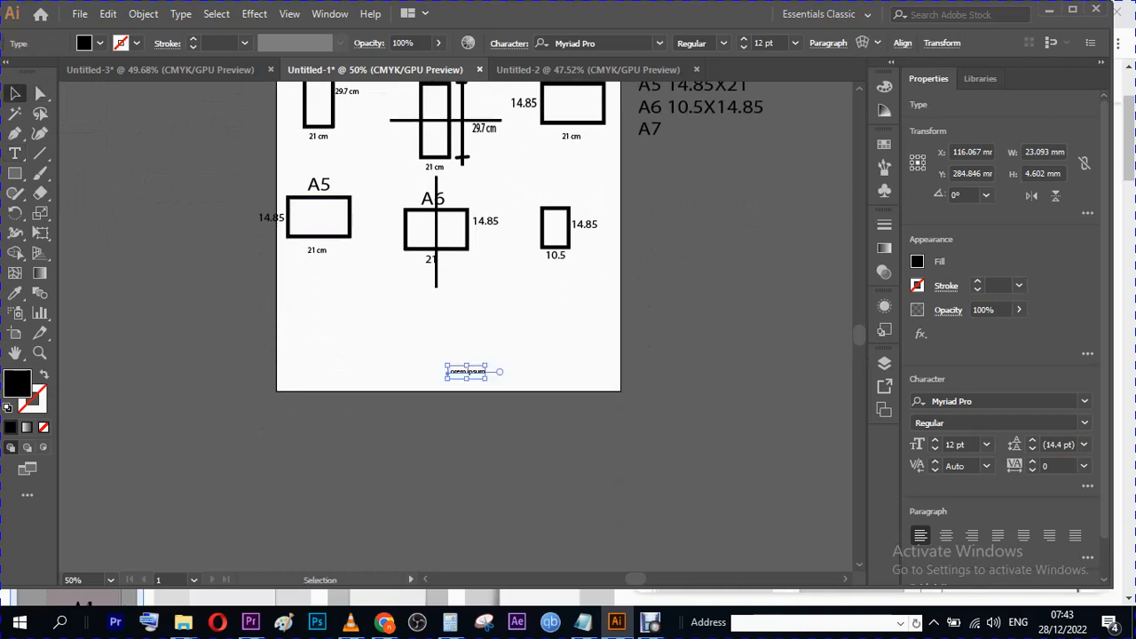
key("Delete")
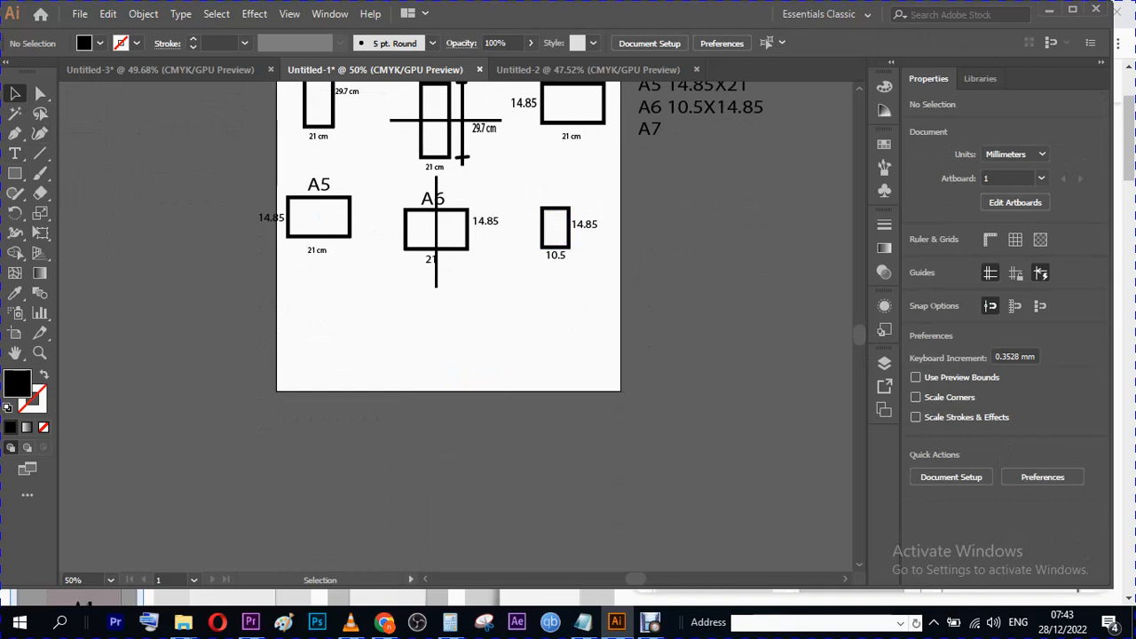
- Copy the A6 label above the 10.5 by 14.85 rectangle and duplicate the labelled rectangle at the start of a new row below
left_click_drag(536, 204, 593, 264)
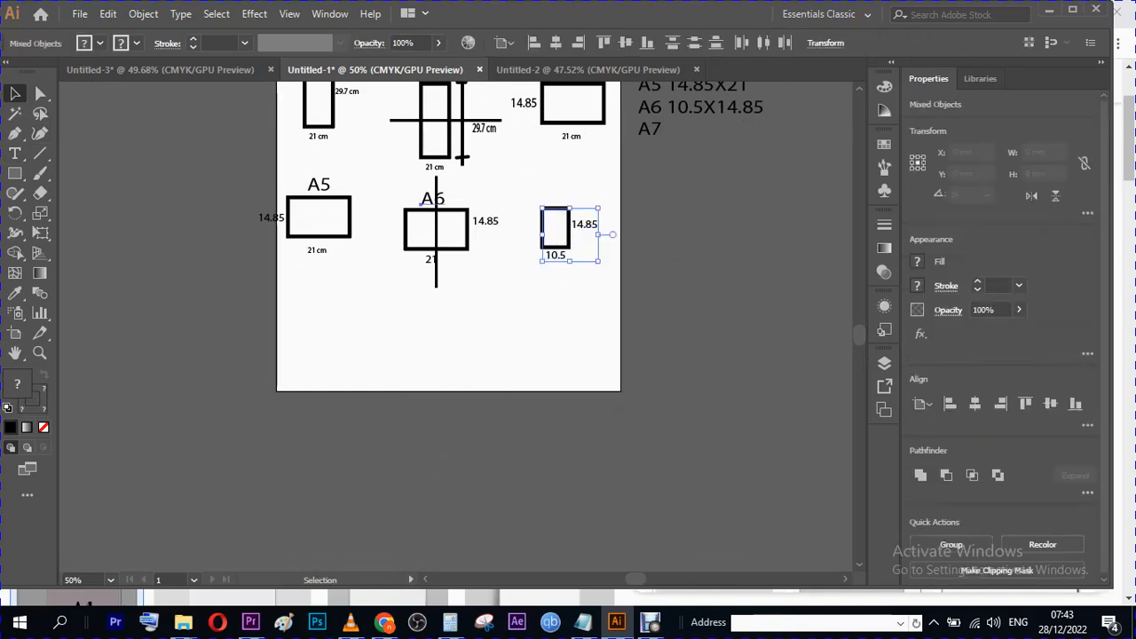
left_click_drag(421, 203, 591, 276)
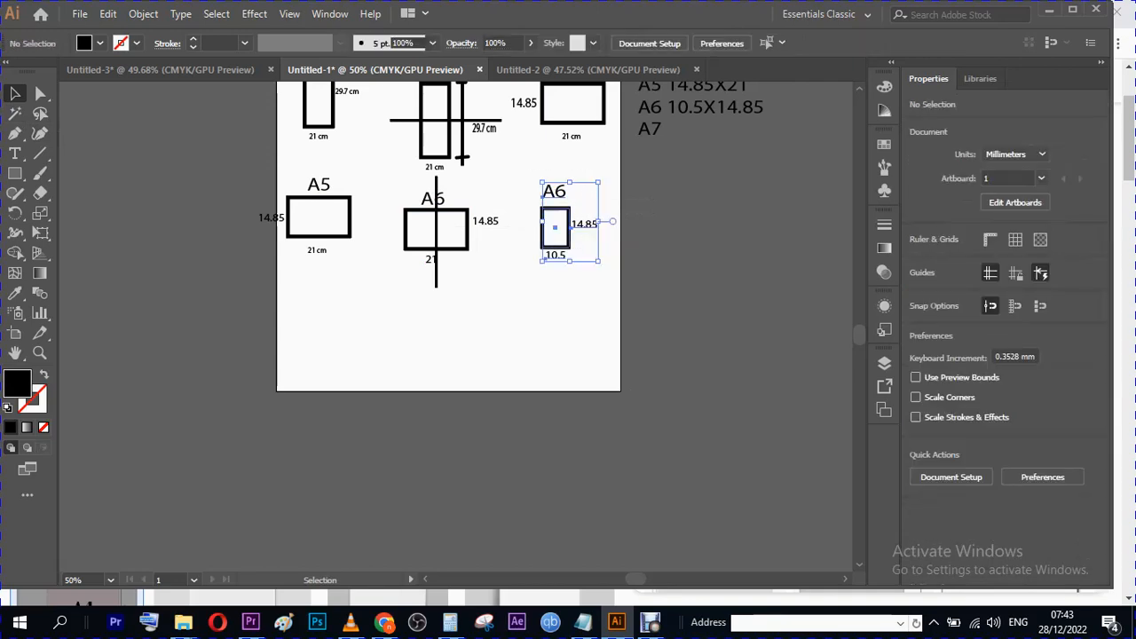
left_click_drag(555, 227, 303, 331)
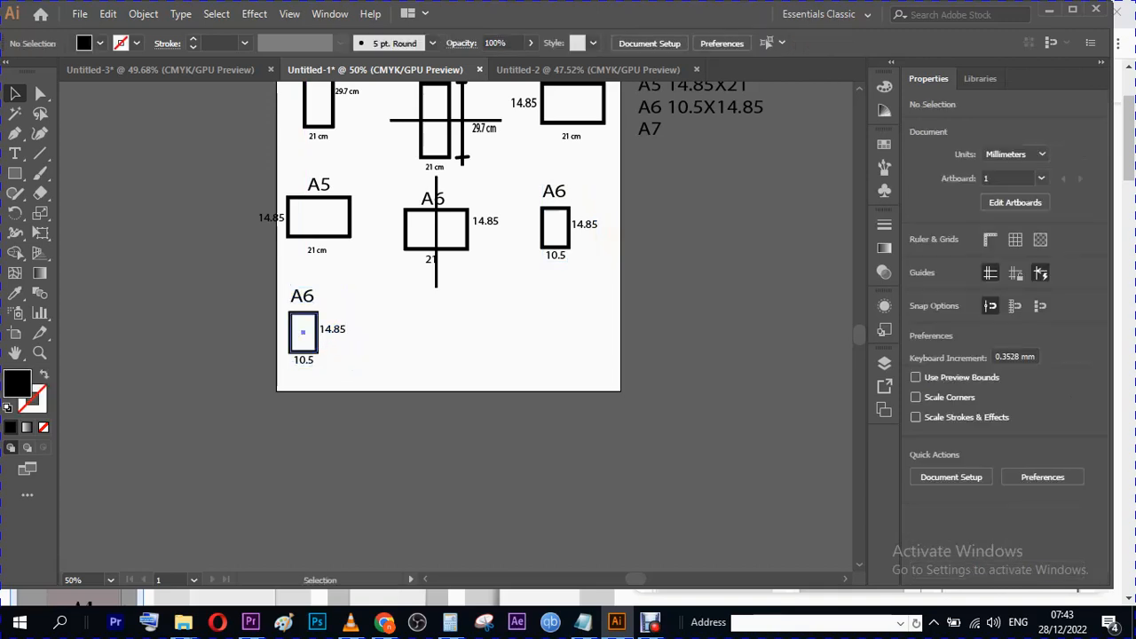
- Duplicate the bottom row's rectangle with its 14.85, 10.5 and A6 labels to the middle of that row
left_click(303, 333)
left_click_drag(340, 373, 347, 367)
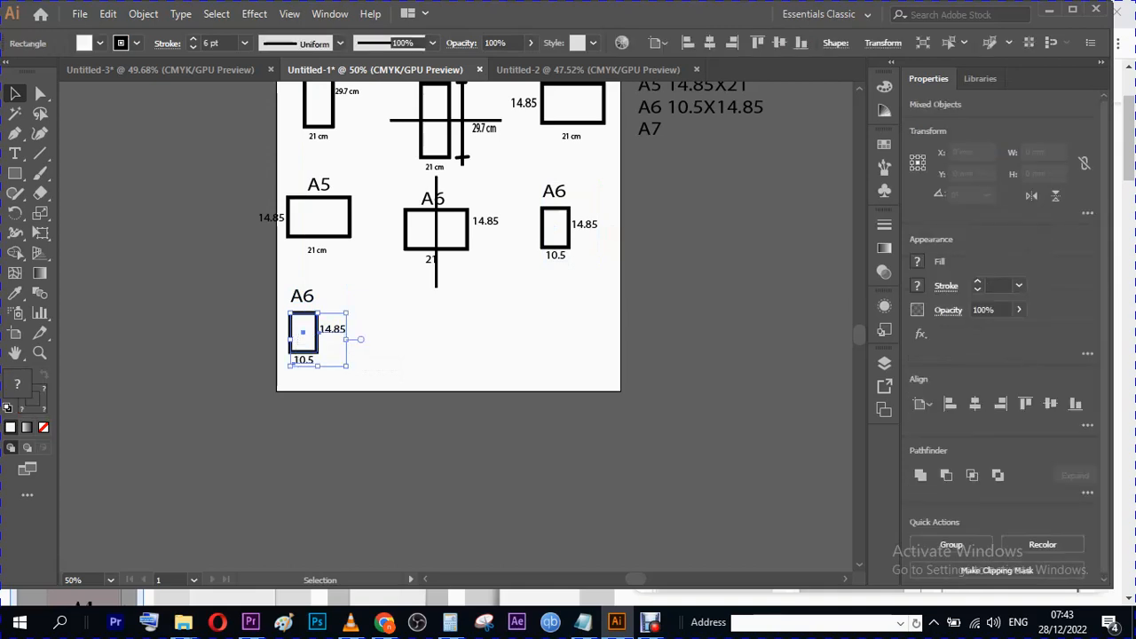
left_click_drag(303, 332, 431, 339)
left_click(524, 344)
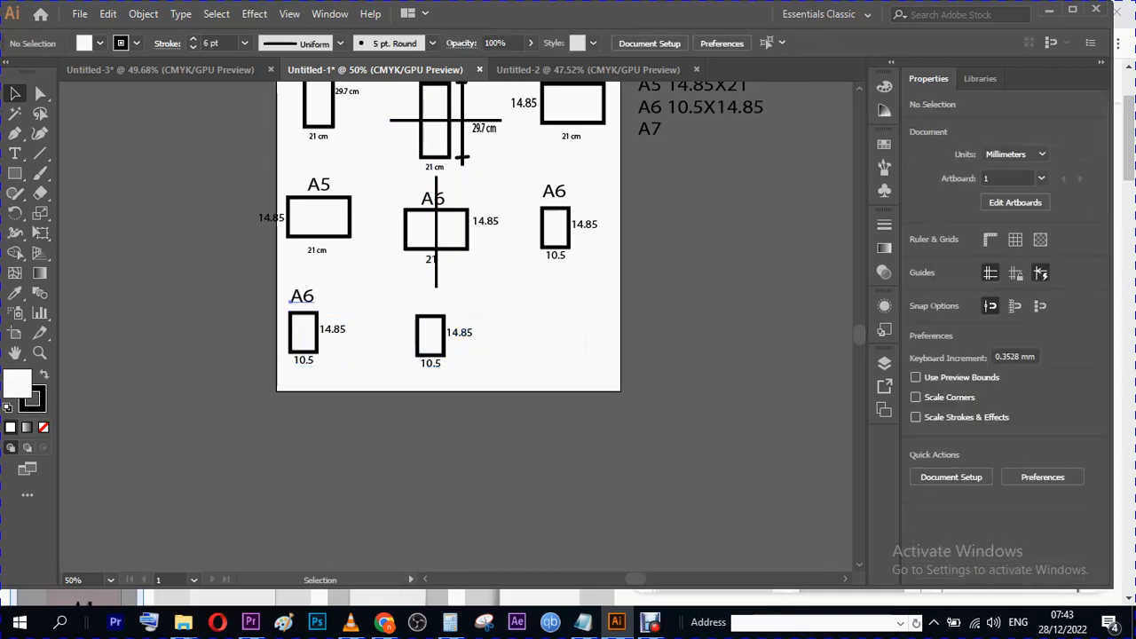
left_click_drag(293, 302, 418, 304)
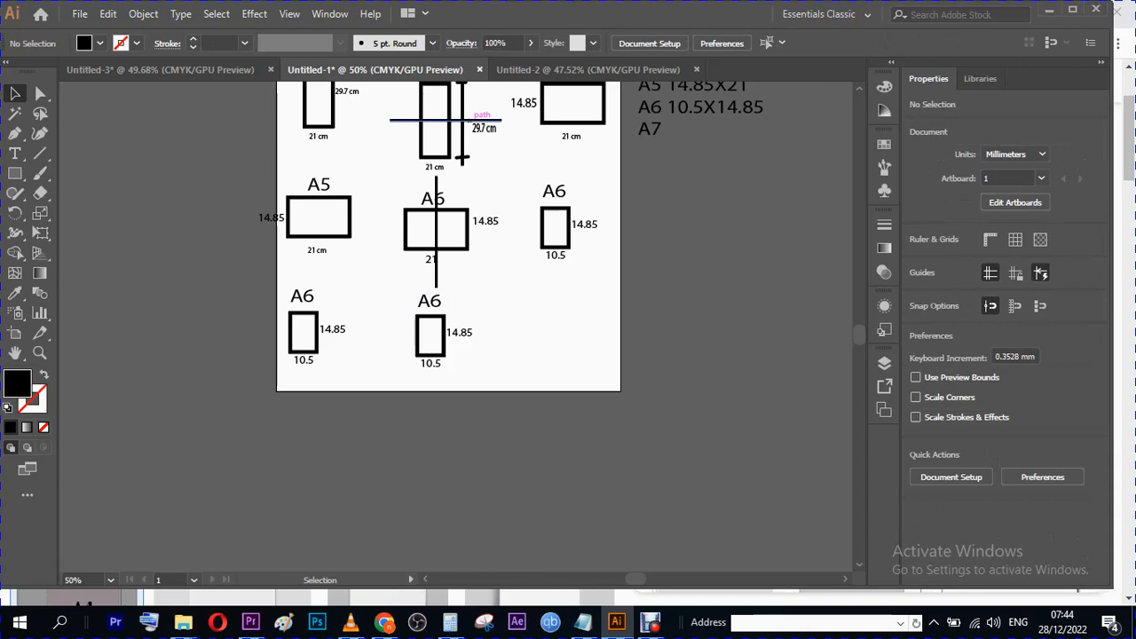
- Copy the horizontal dividing line from the A4 diagram across the middle A6 rectangle in the bottom row and centre it on the rectangle
left_click_drag(470, 119, 437, 332)
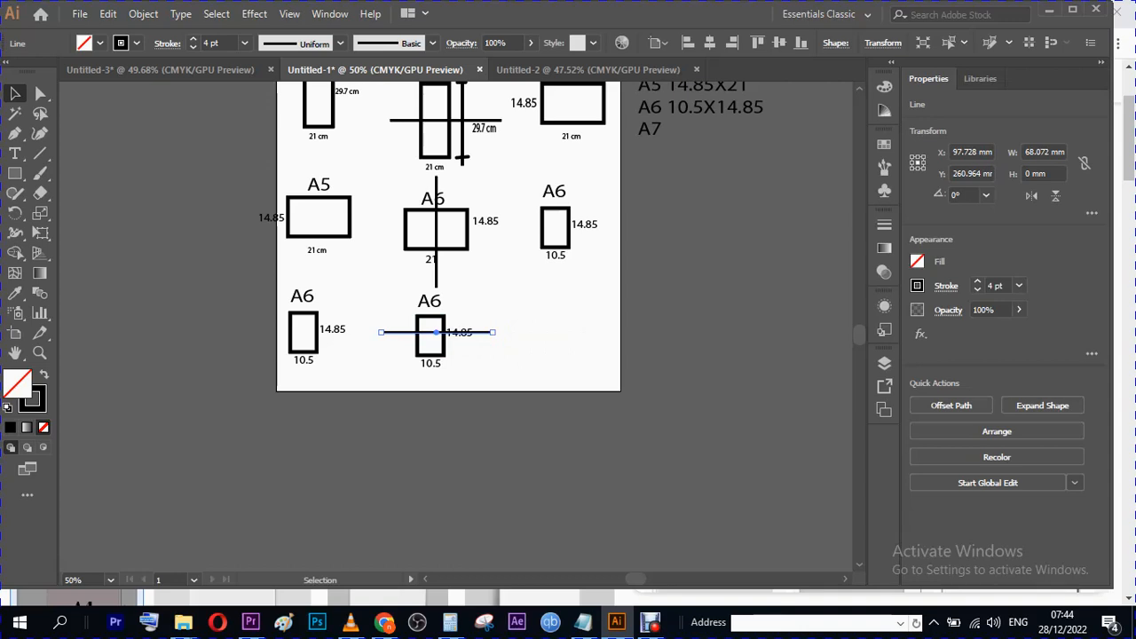
left_click_drag(458, 332, 458, 335)
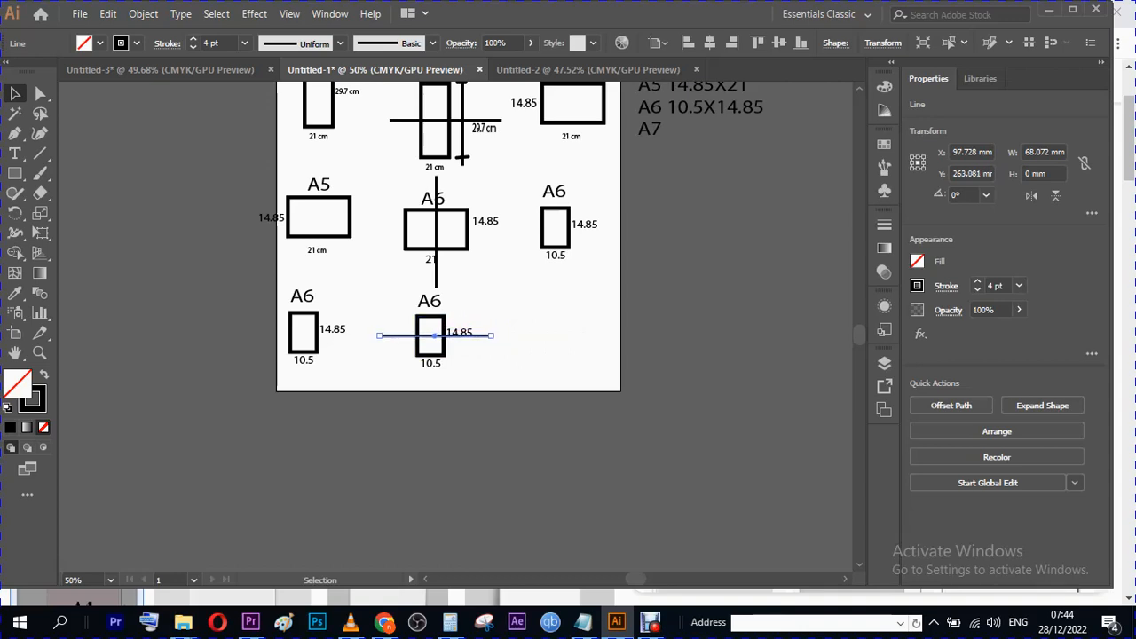
key("Left")
key("Left")
key("Left")
key("Left")
key("Left")
key("Left")
key("Left")
key("Left")
key("Left")
key("Left")
key("Left")
key("Left")
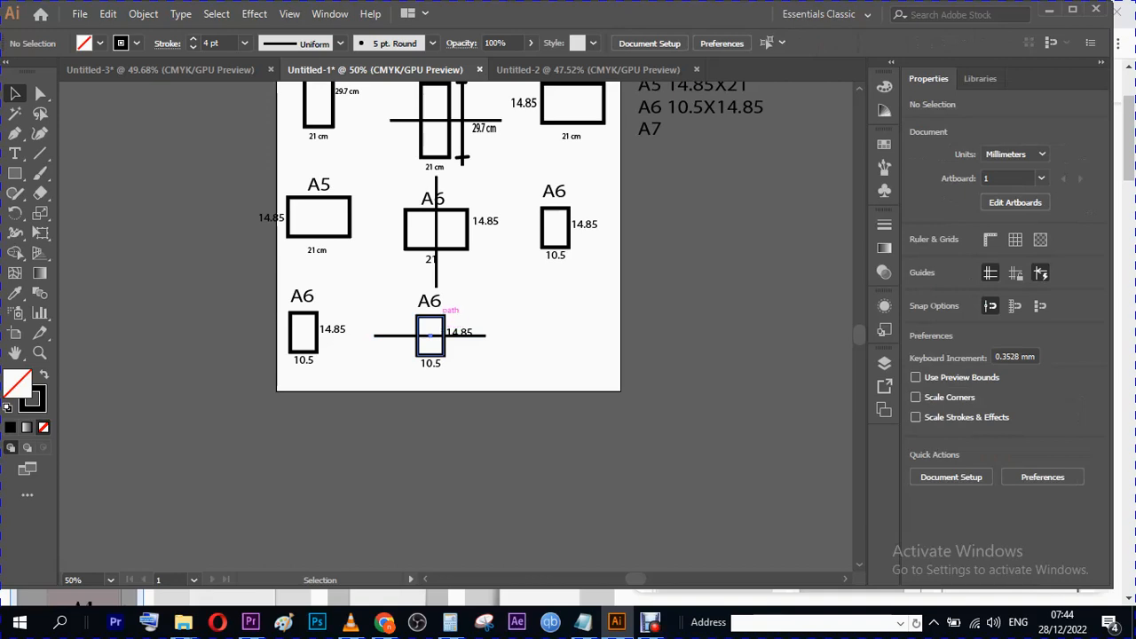
- Duplicate the bisected A6 rectangle to the end of the bottom row and resize the copy to about 28.3 mm wide by 11.9 mm high
left_click(430, 335)
left_click_drag(430, 335, 557, 332)
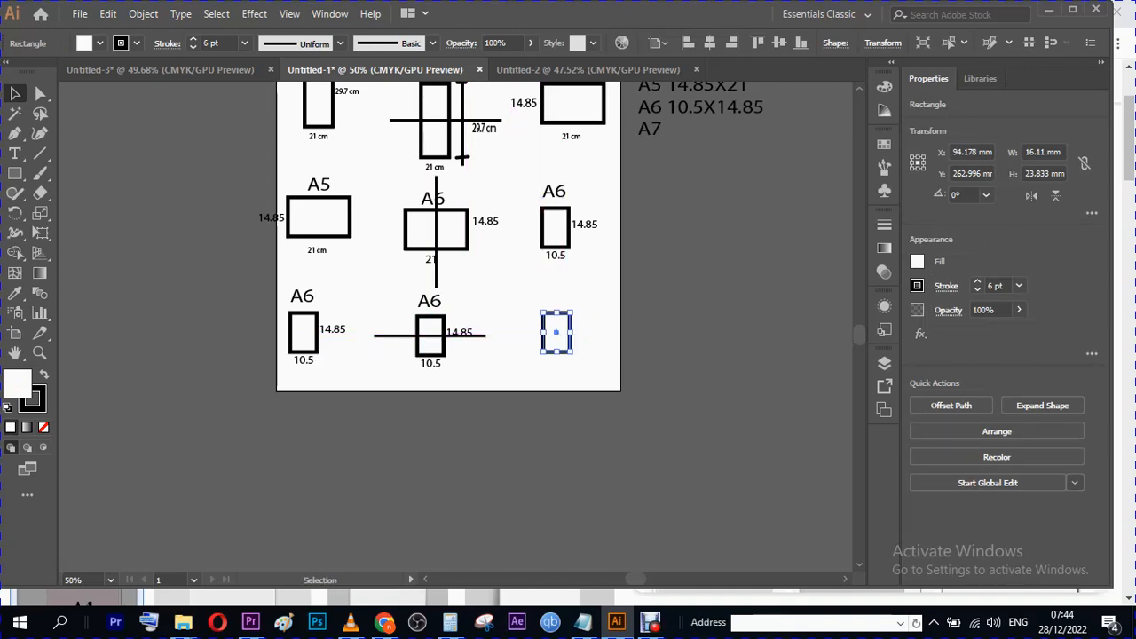
key("ctrl+shift+a")
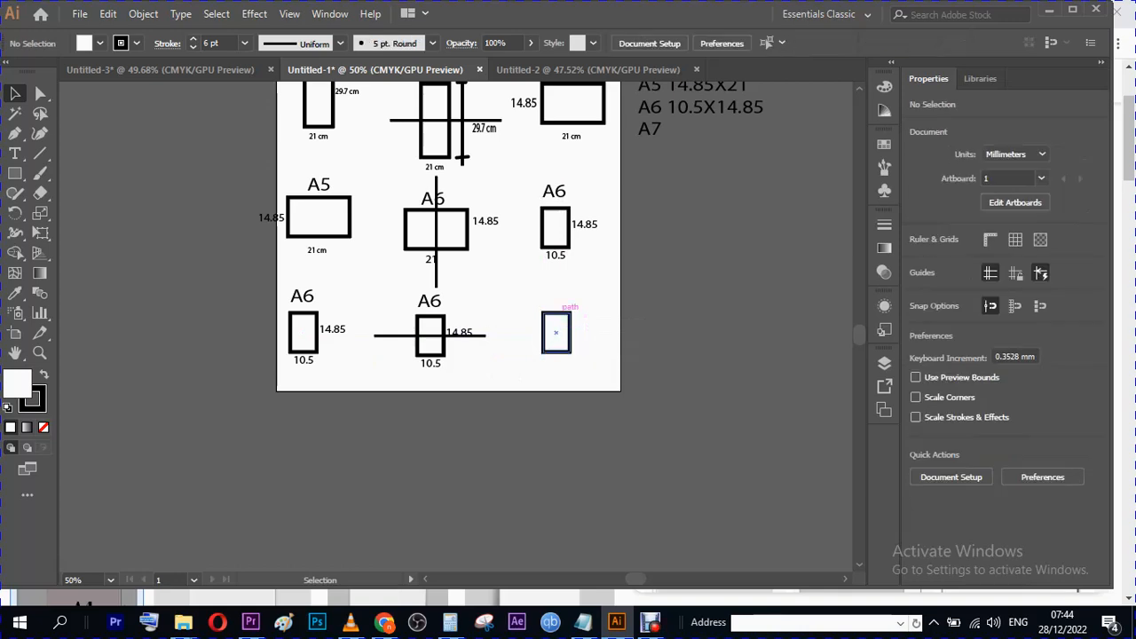
left_click(557, 314)
left_click_drag(556, 313, 559, 331)
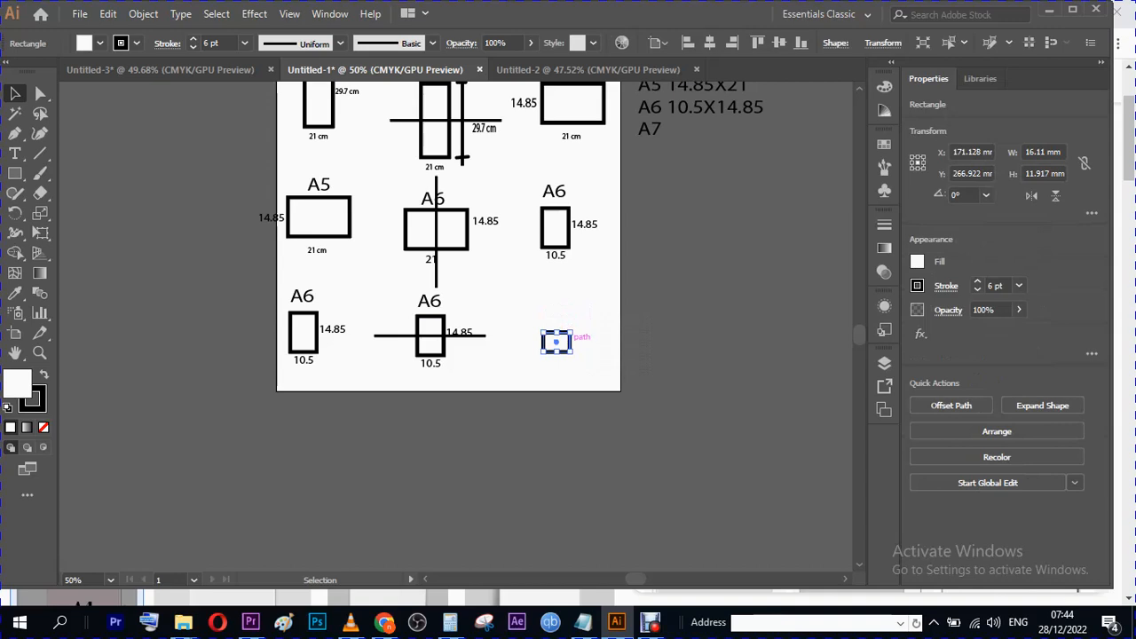
left_click_drag(573, 331, 592, 332)
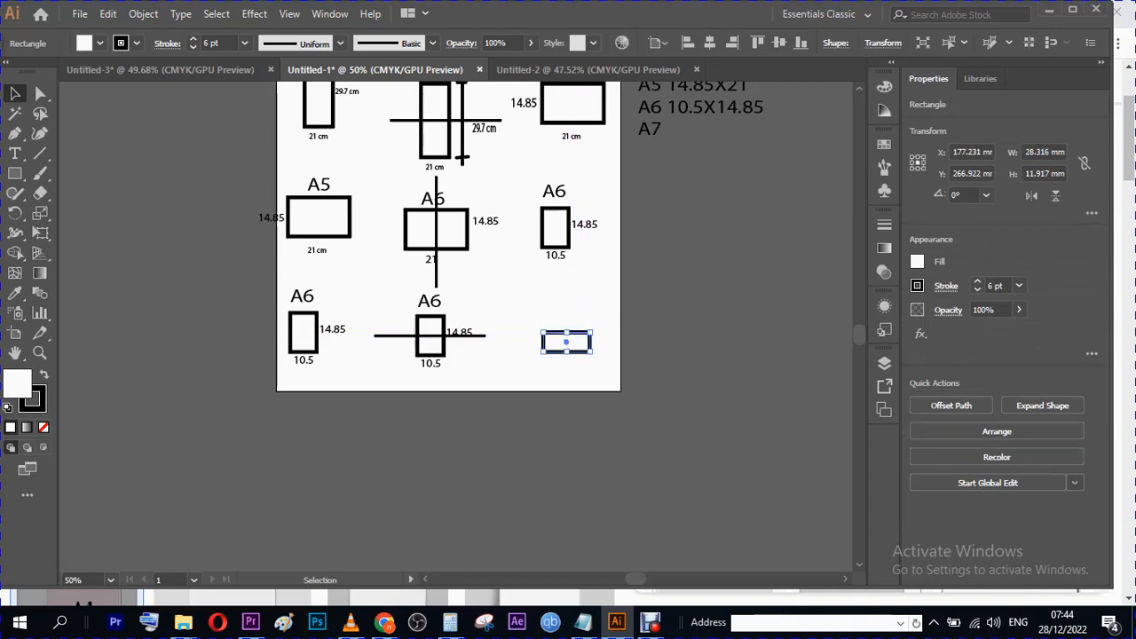
key("ctrl+shift+a")
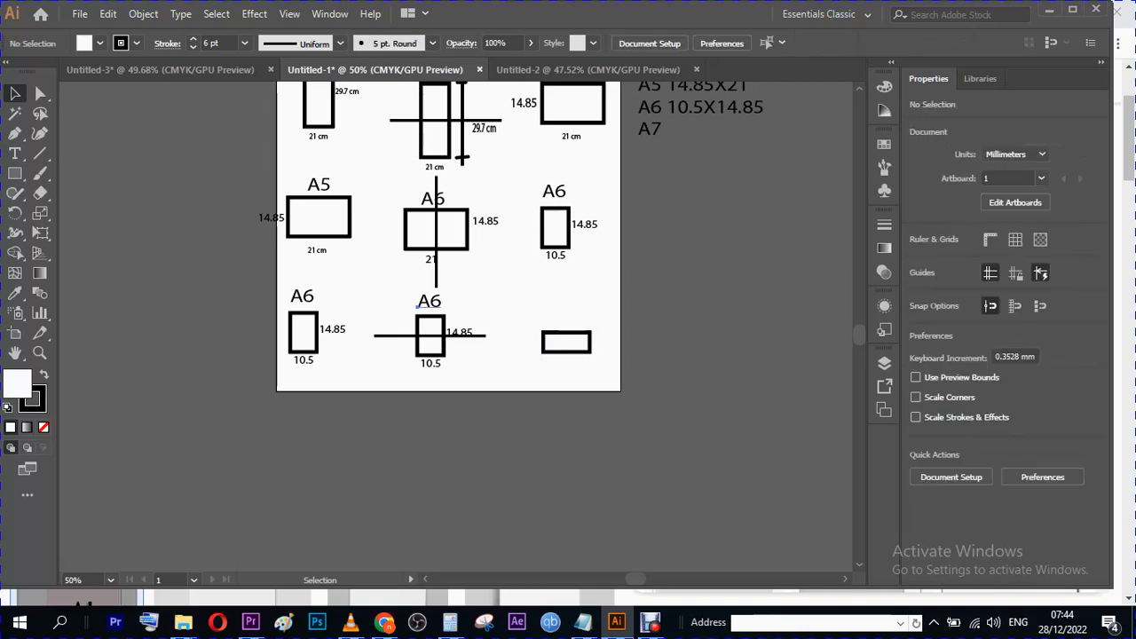
- Copy the A6 label above the wide rectangle, change it to A7, and move the rectangle up beneath it to about X 174.6, Y 261 mm
left_click_drag(417, 307, 546, 306)
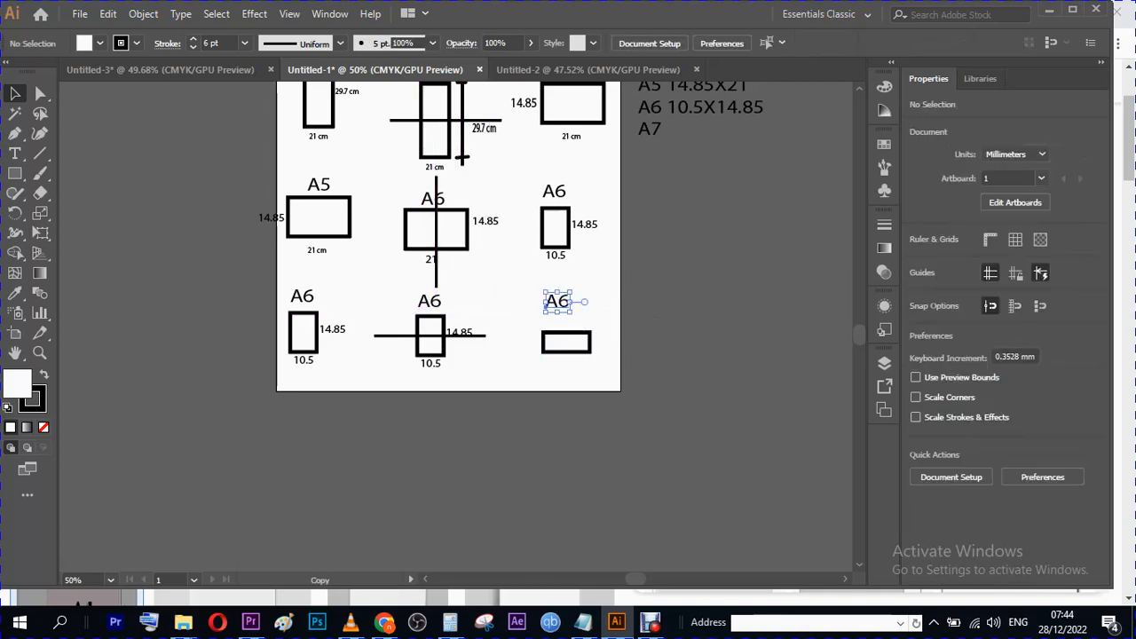
left_click(17, 154)
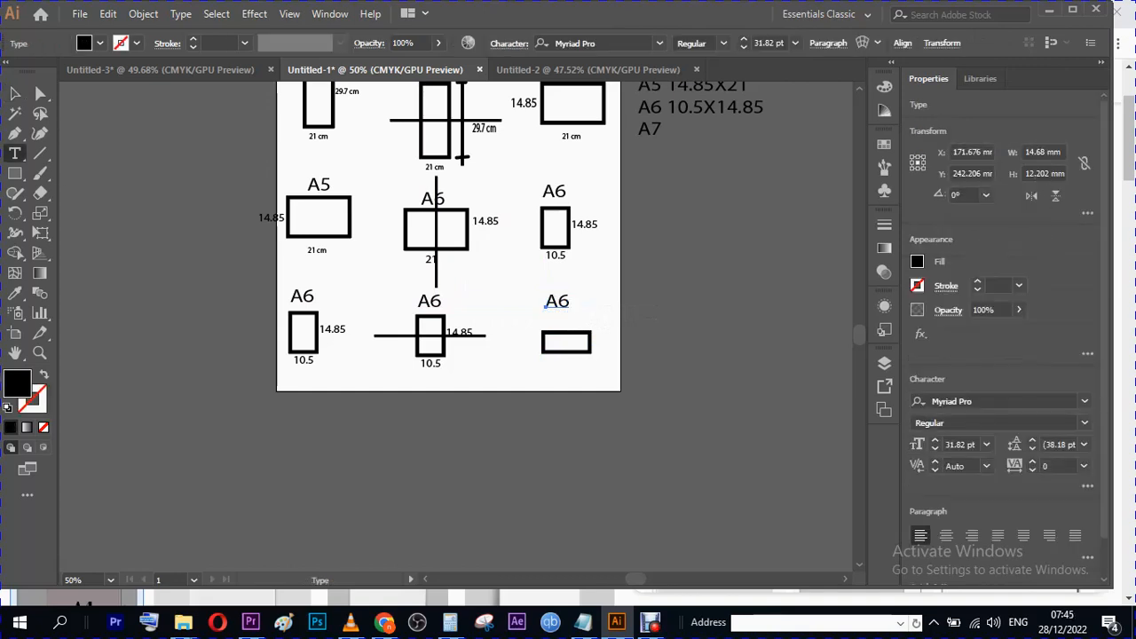
left_click_drag(560, 302, 570, 302)
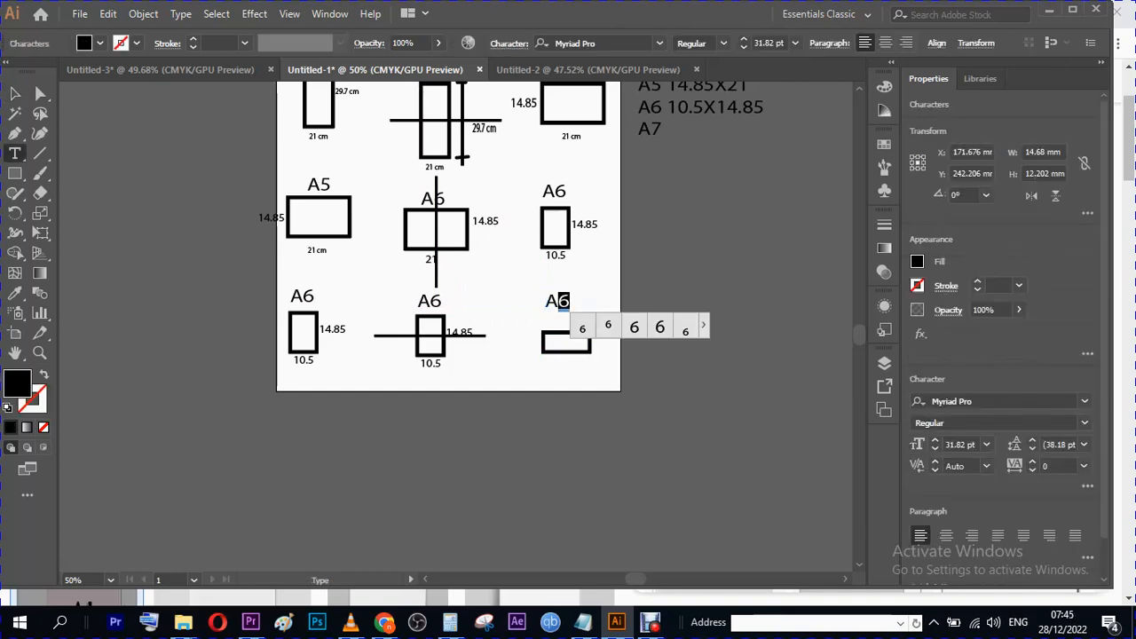
type("7")
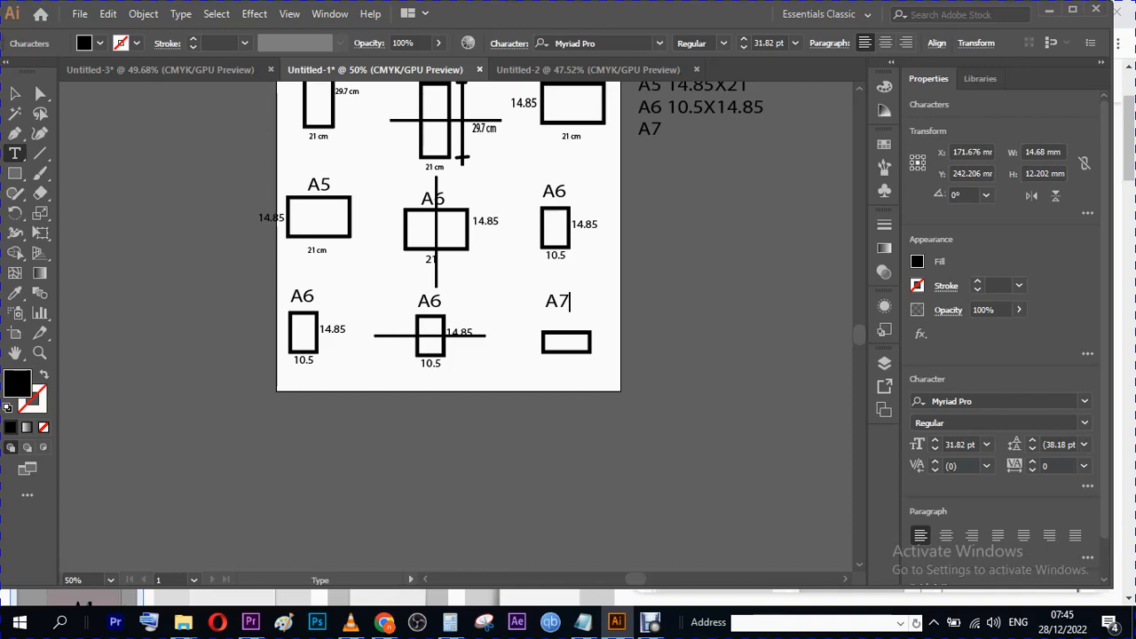
left_click(20, 97)
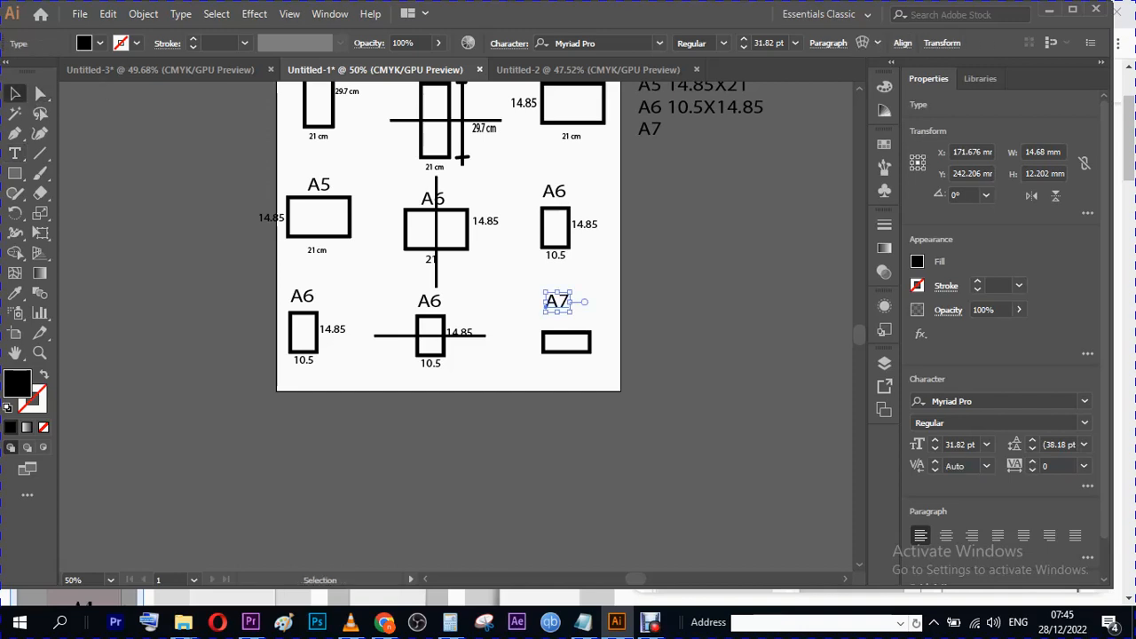
left_click_drag(567, 343, 563, 333)
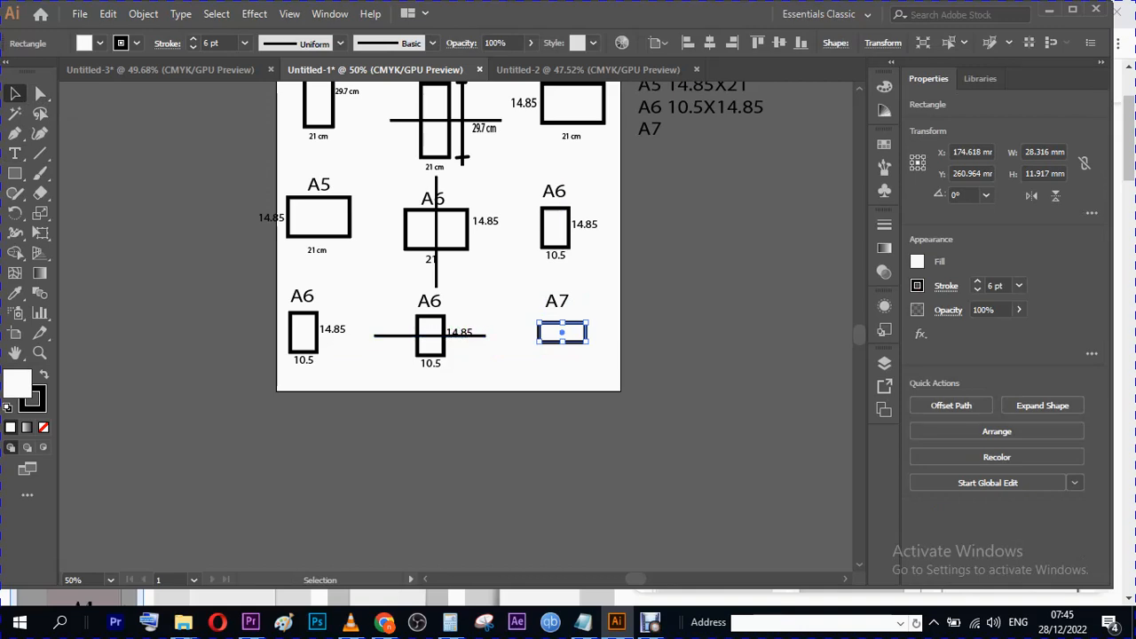
- Switch to Calculator, divide 14.85 by 2, and return to the drawing
left_click(458, 632)
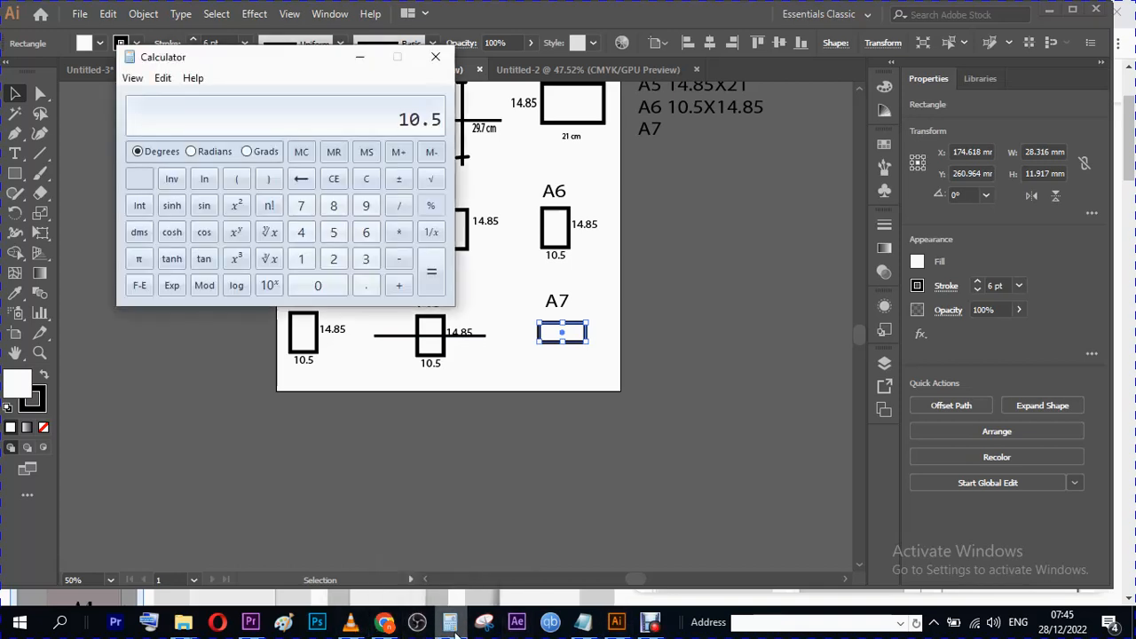
left_click(301, 258)
left_click(301, 233)
left_click(366, 285)
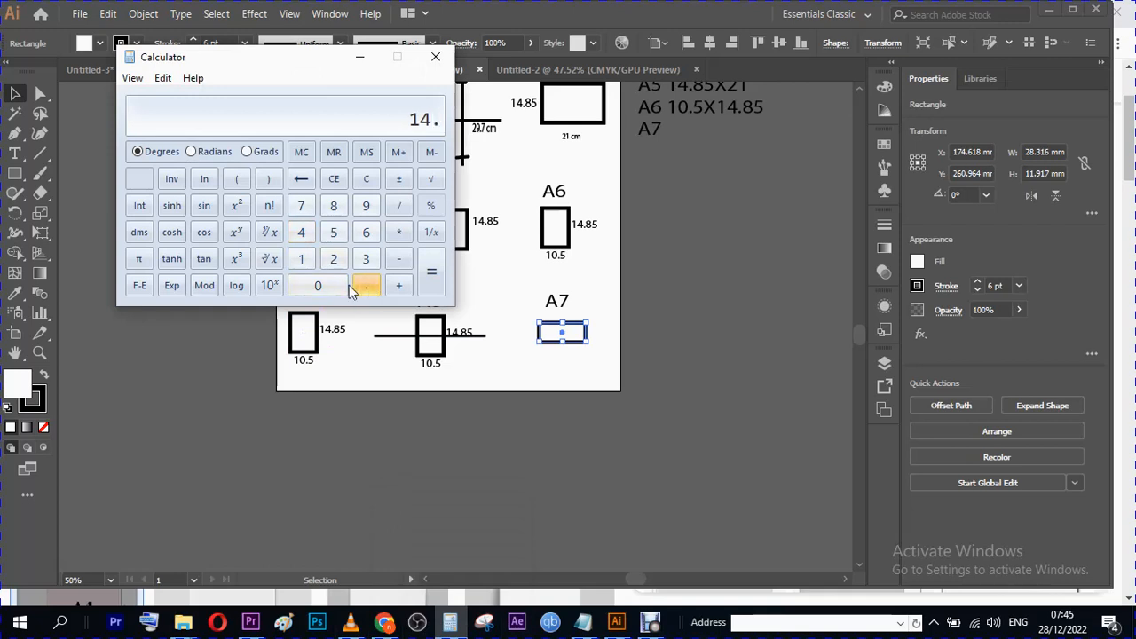
left_click(334, 205)
left_click(334, 233)
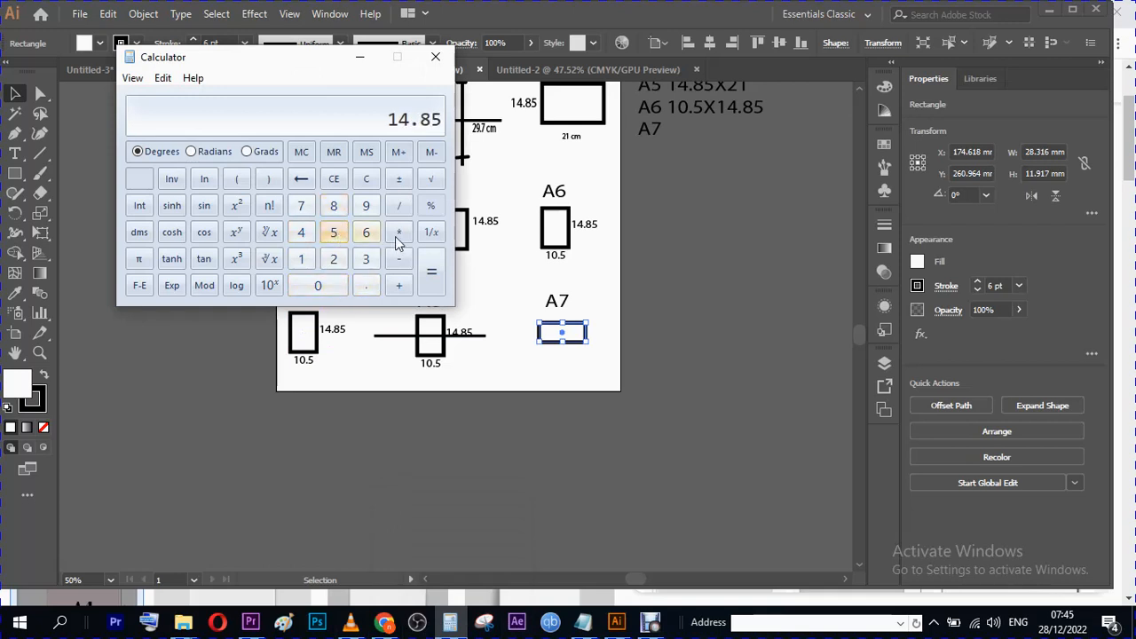
left_click(399, 205)
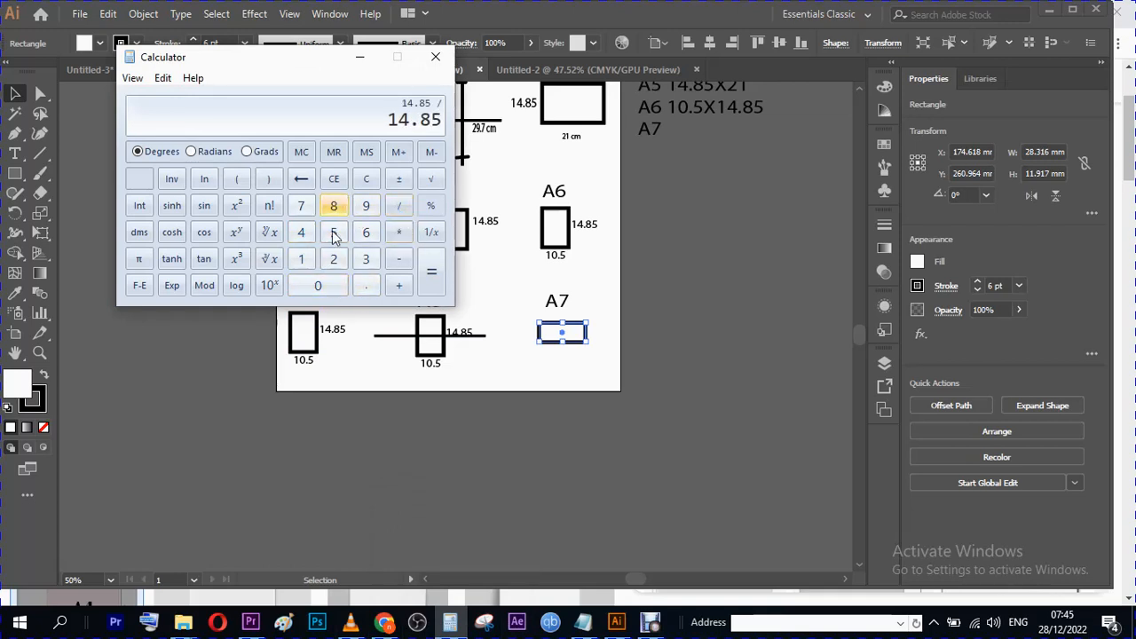
left_click(334, 258)
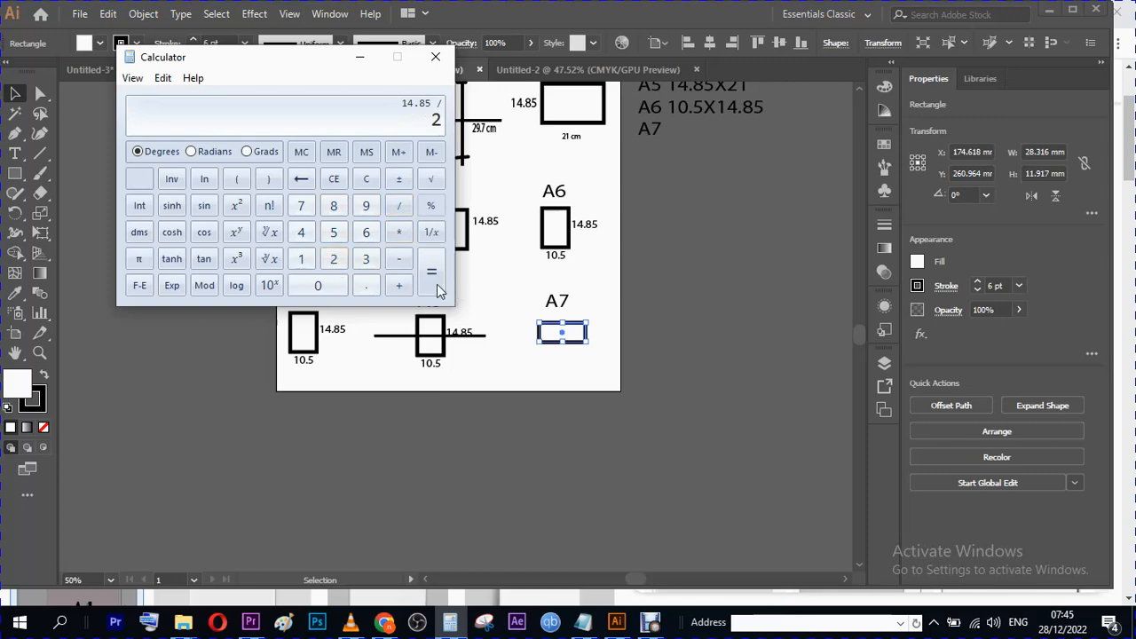
left_click(435, 283)
left_click_drag(304, 60, 75, 147)
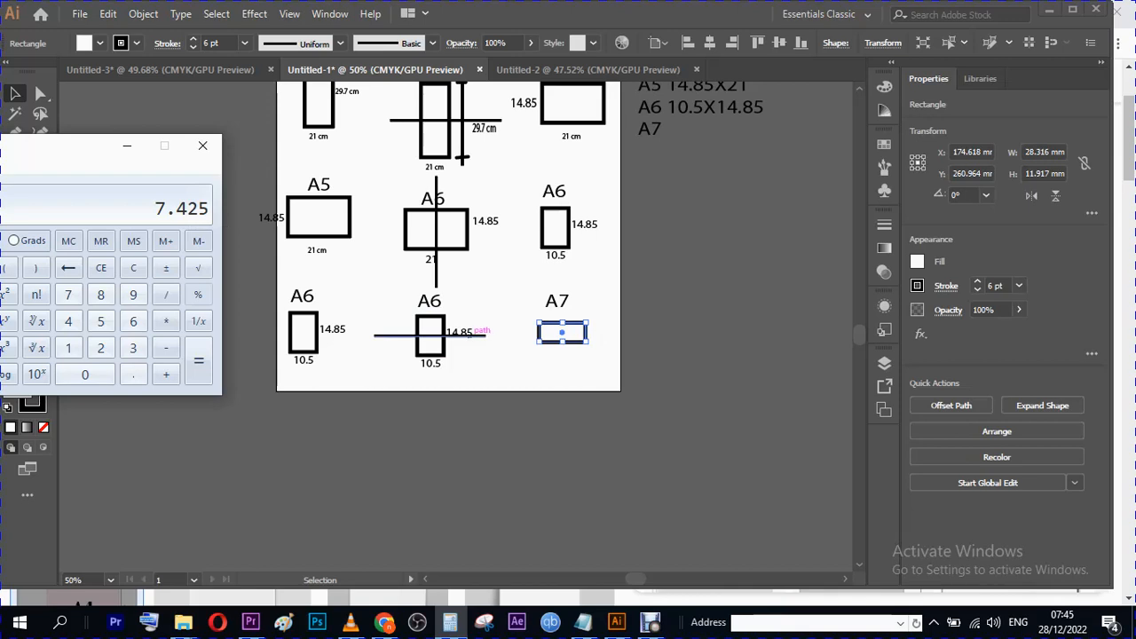
left_click(203, 145)
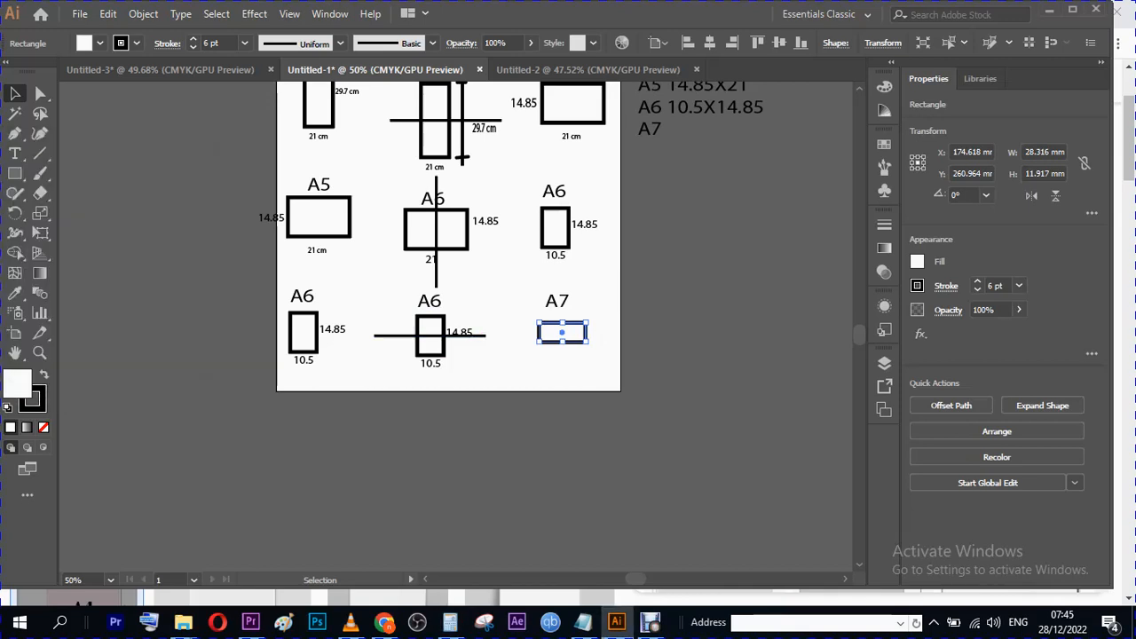
- Copy the 14.85 label from the bisected A6 rectangle to beside the A7 rectangle, at about X 199.8, Y 259.1 mm
key("ctrl+shift+a")
left_click(462, 333)
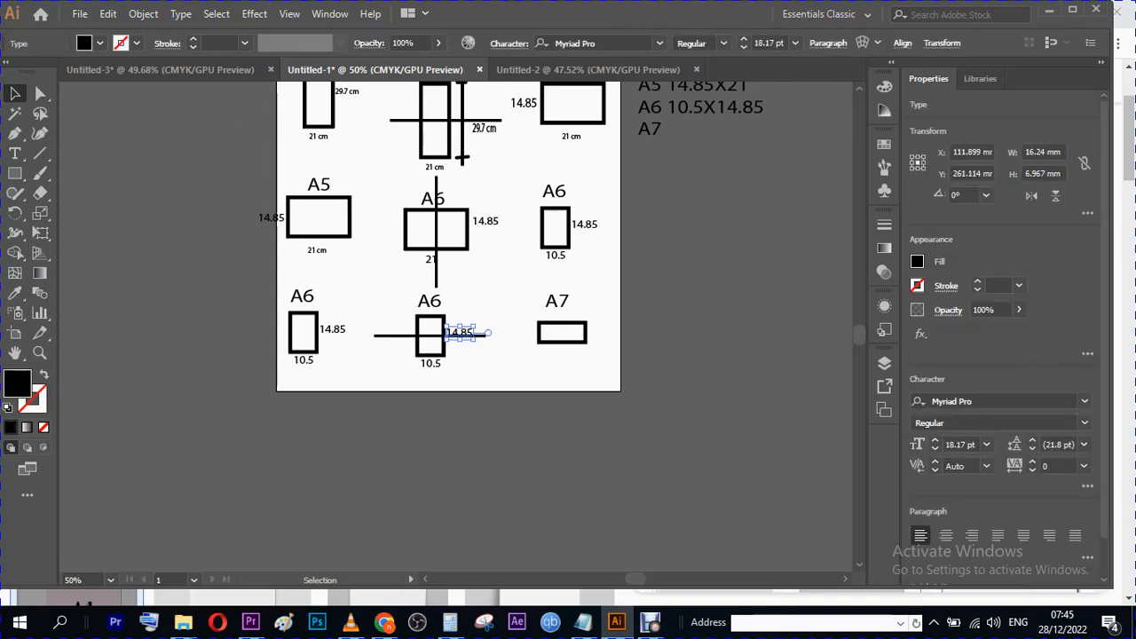
left_click_drag(462, 333, 588, 331)
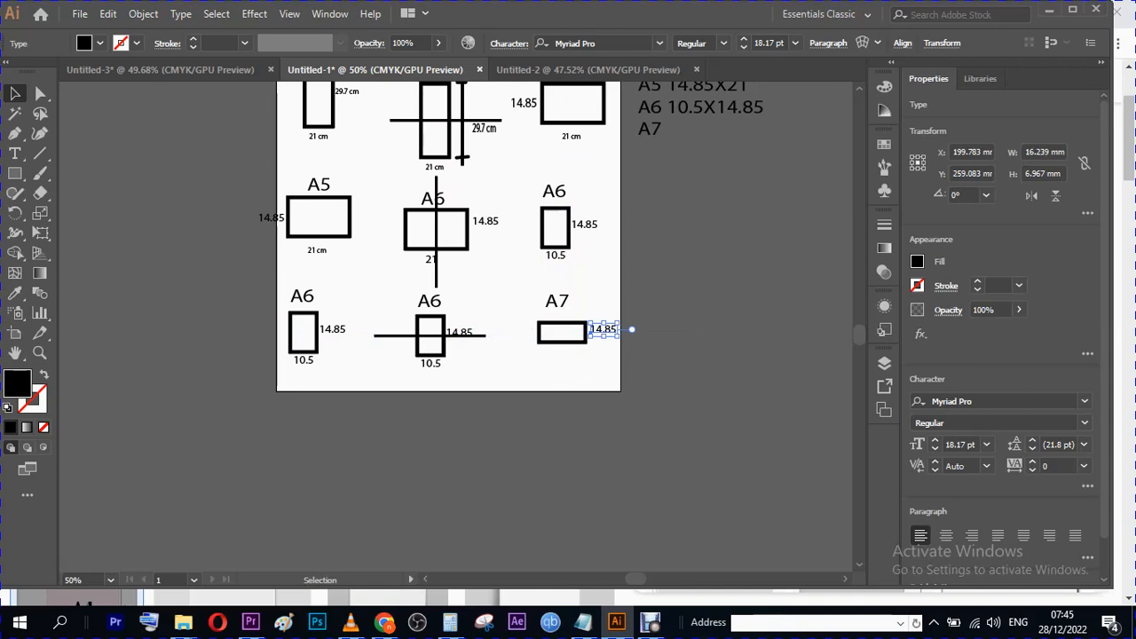
- Check the halved value in Calculator, return to the drawing, and change the label beside the A7 rectangle to 7.425
left_click(451, 621)
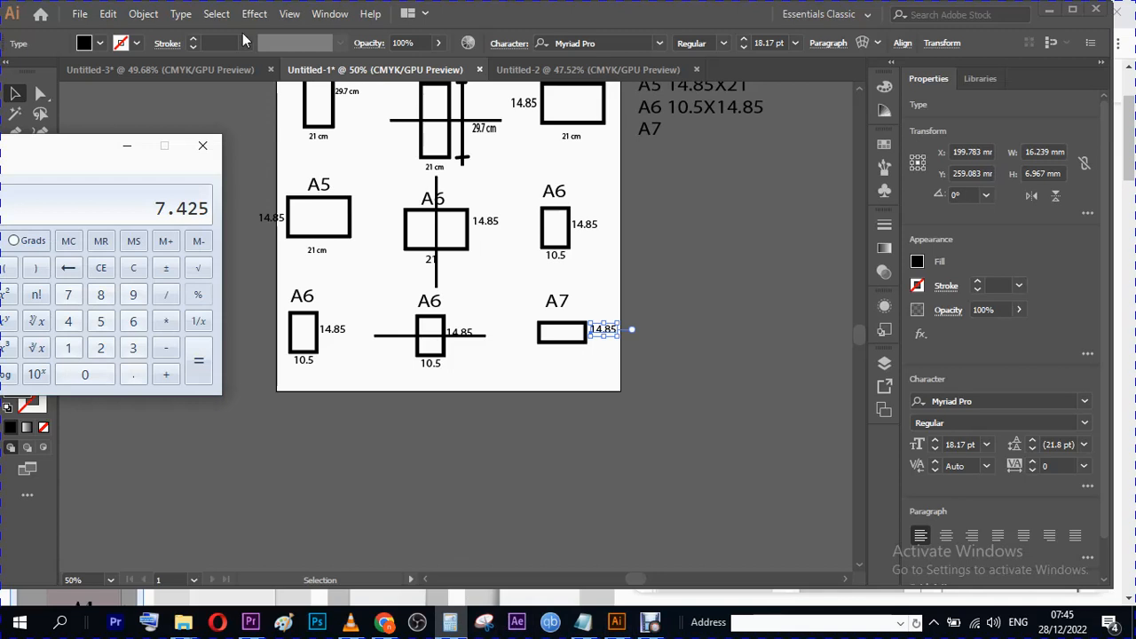
left_click(625, 19)
left_click(15, 154)
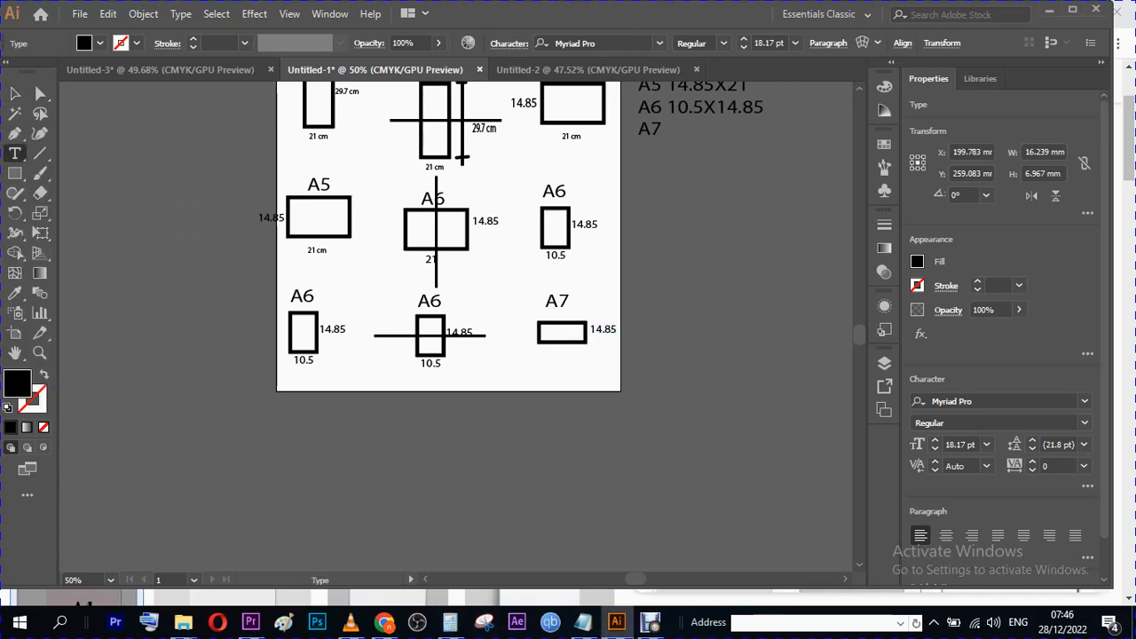
left_click(603, 330)
key("ctrl+a")
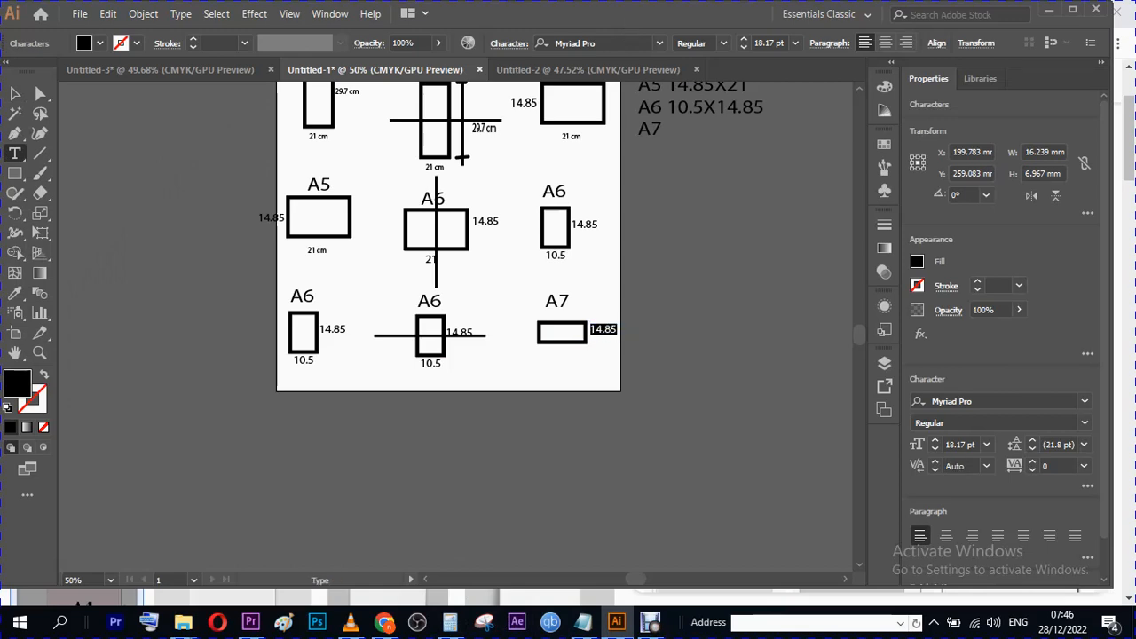
type("7.425")
left_click(16, 93)
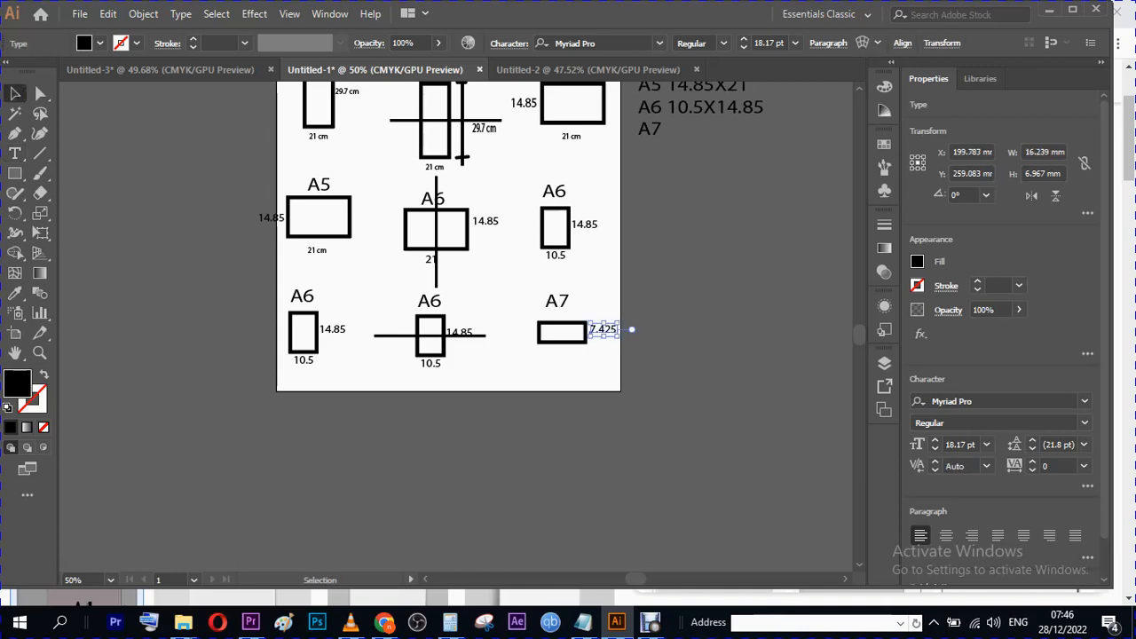
key("ctrl+shift+a")
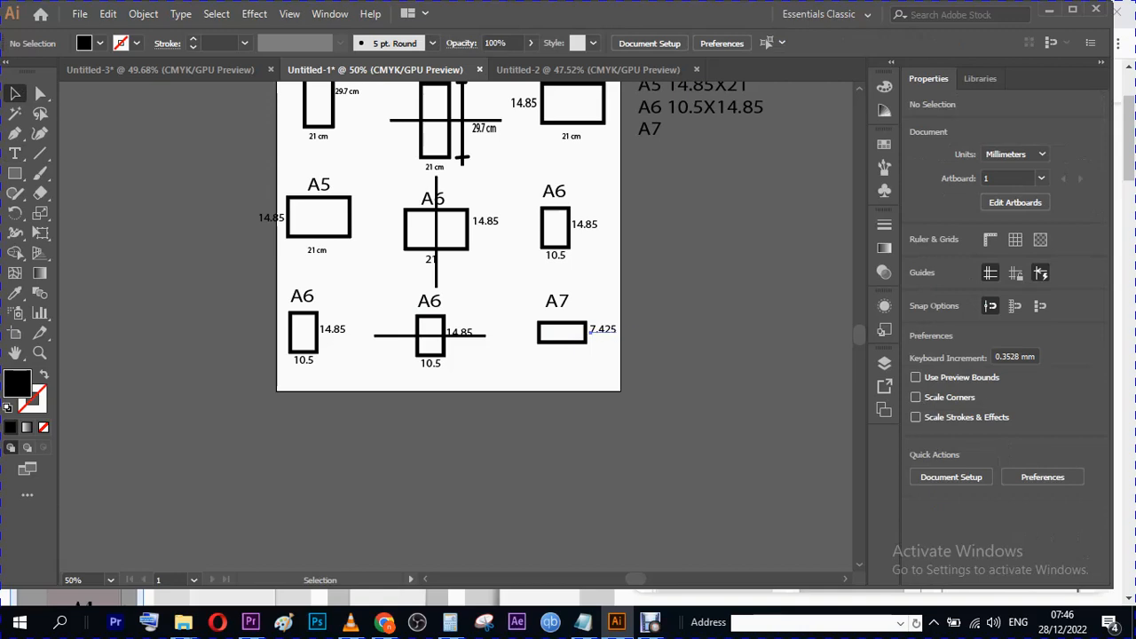
- Copy the 10.5 label from under the bisected A6 rectangle to below the A7 rectangle, at about X 173.6, Y 273 mm
left_click(597, 329)
left_click(431, 364)
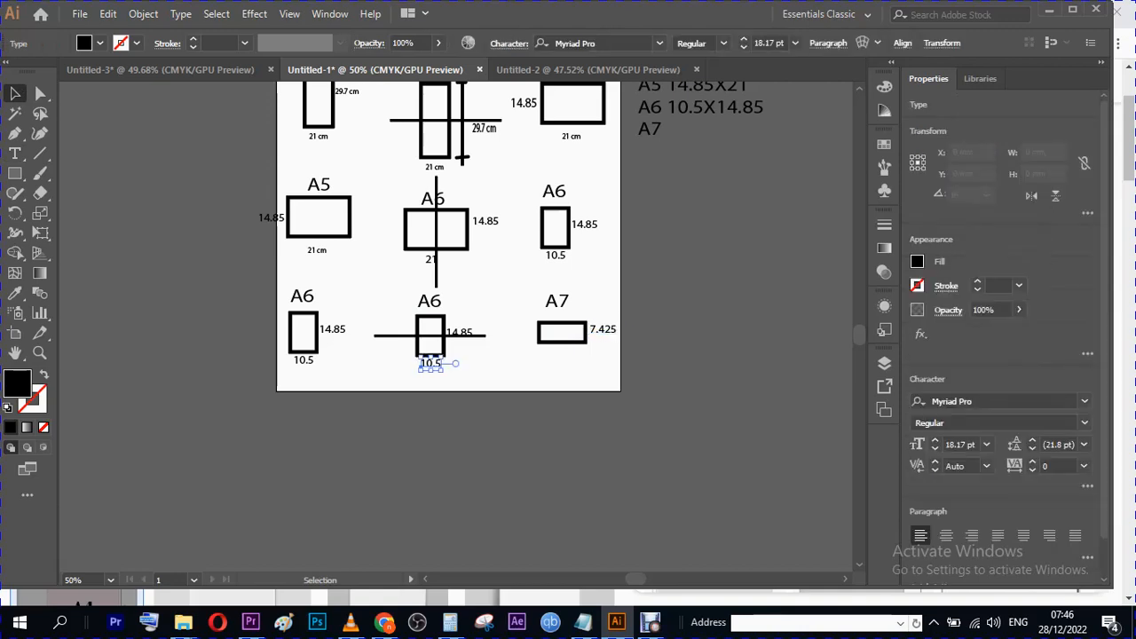
left_click_drag(431, 363, 550, 354)
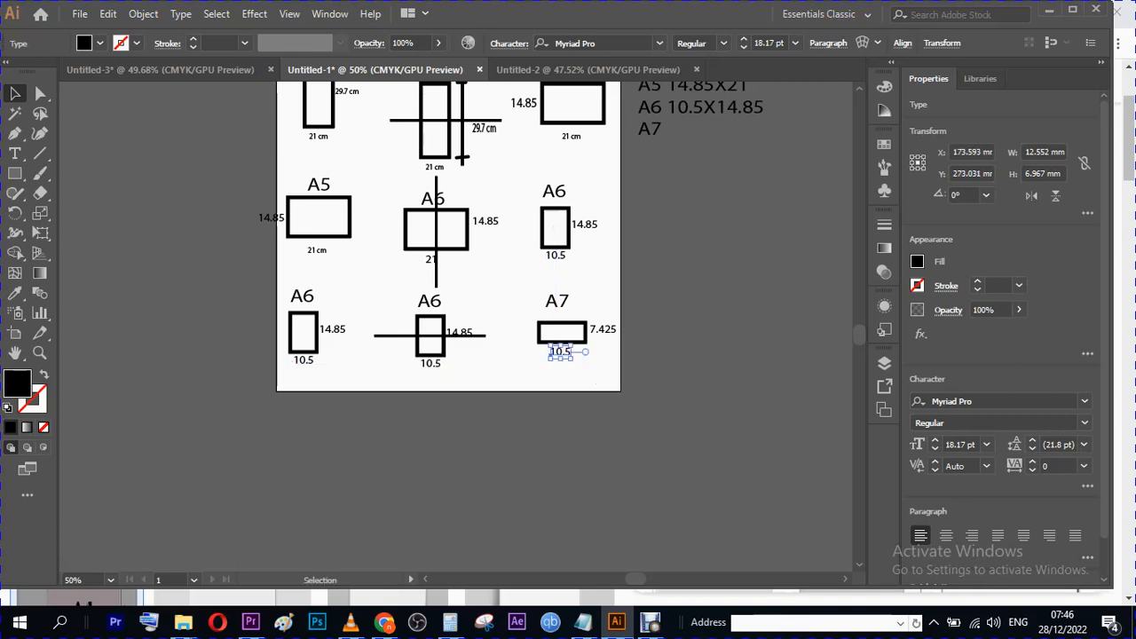
- Complete the A7 line of the dimensions list beside the artboard with 7.425X10.5
left_click(22, 160)
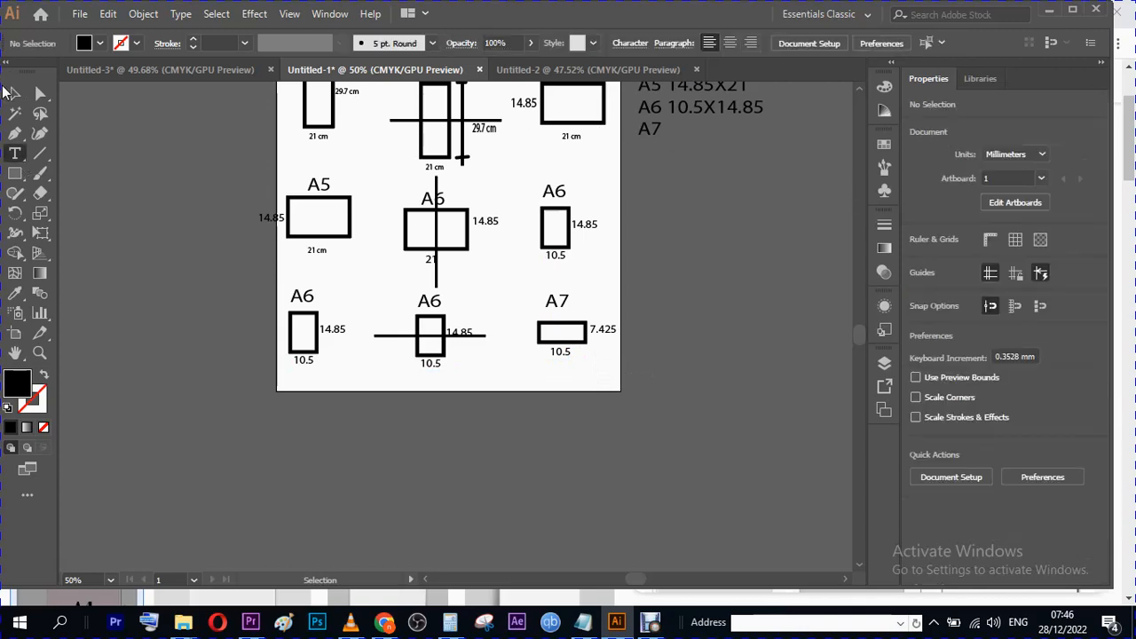
left_click(669, 136)
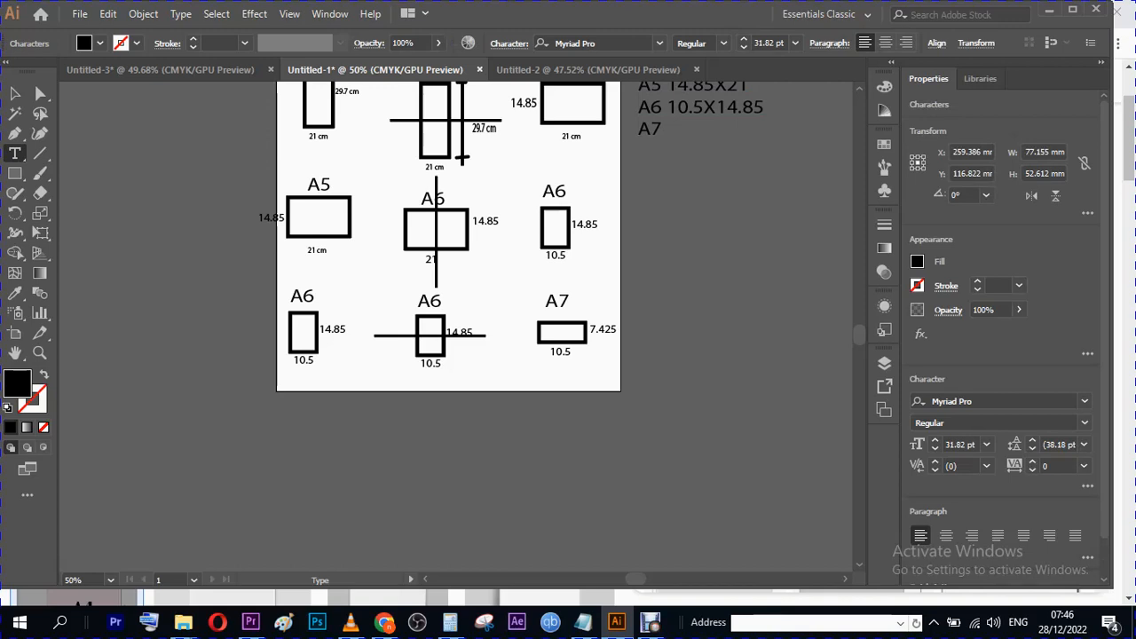
type("7.425X10.")
type("5")
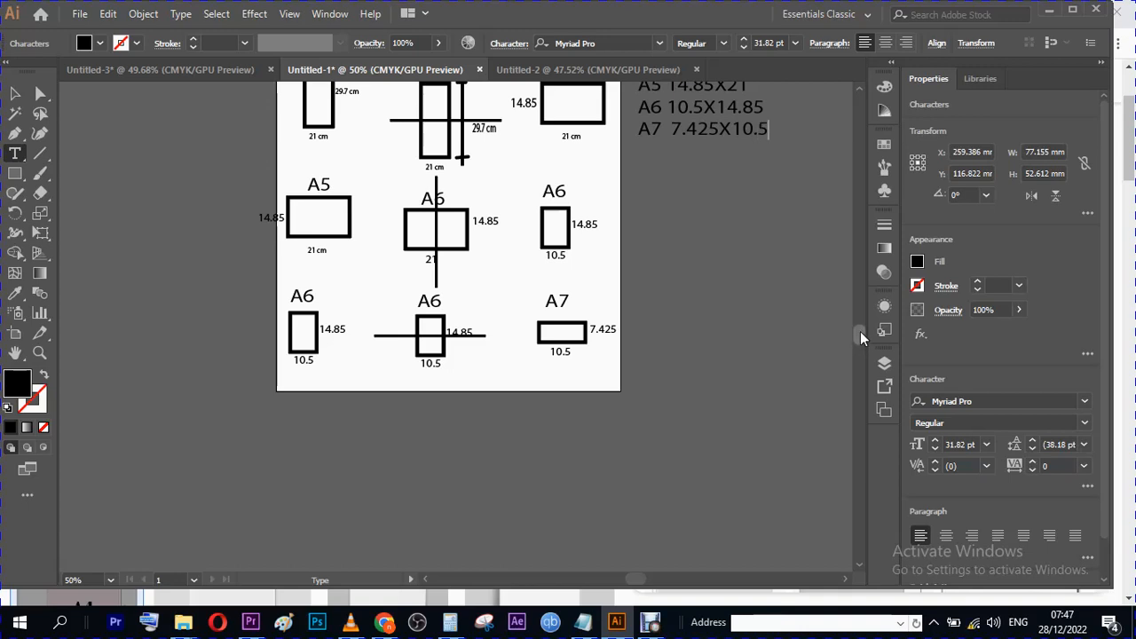
- Copy the A7 rectangle with its title and both dimension labels to the start of a new row just below the artboard
scroll(859, 330, "up", 3)
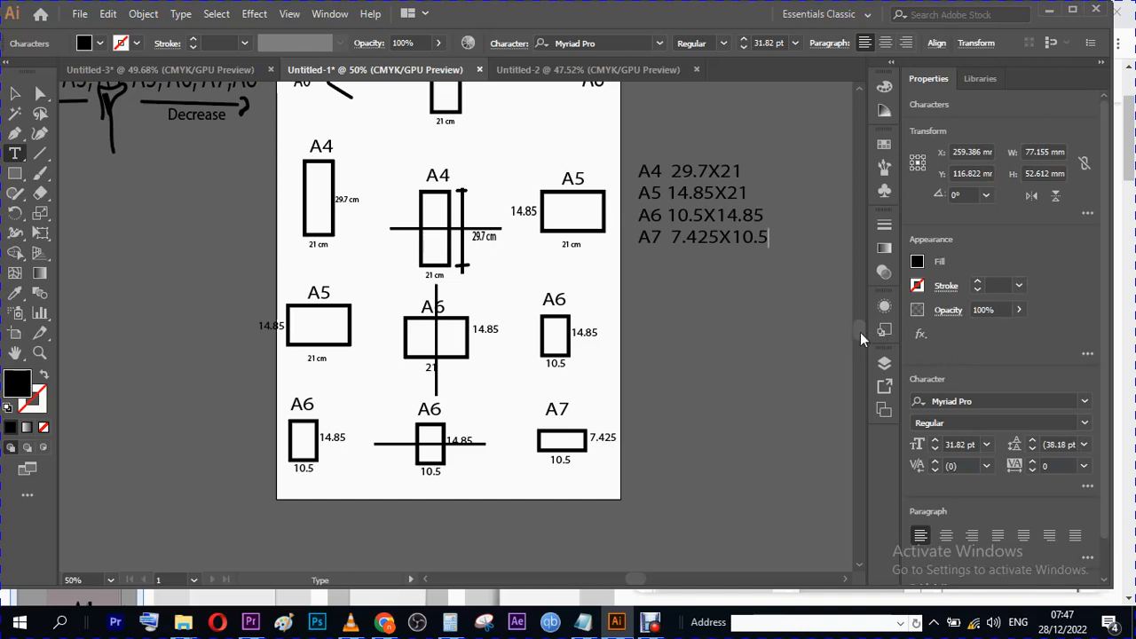
scroll(861, 328, "down", 2)
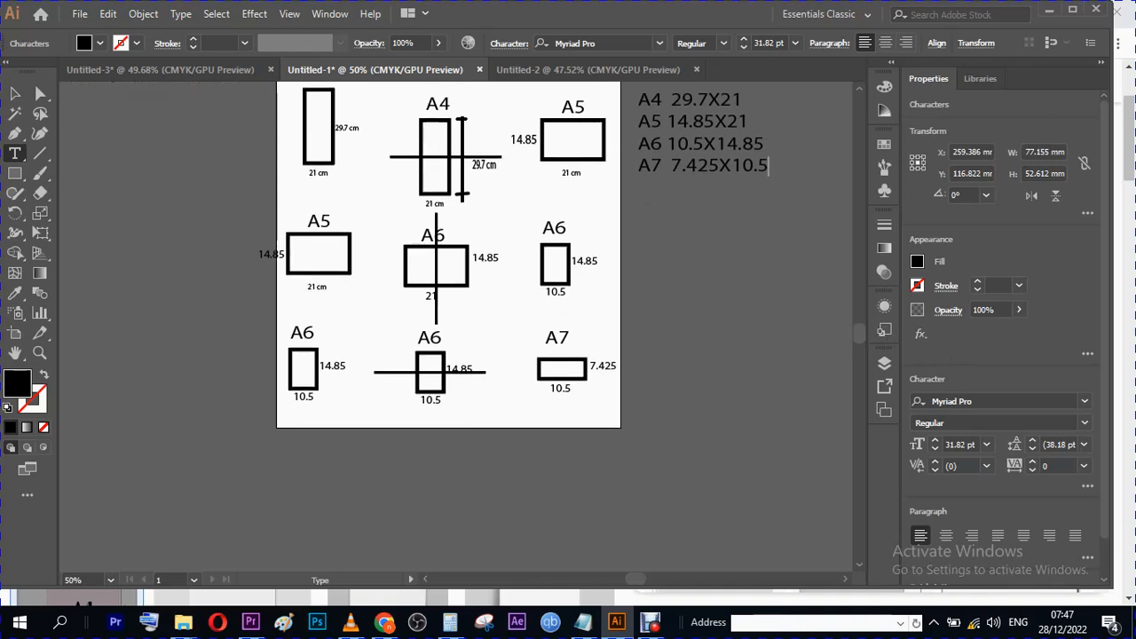
left_click(14, 93)
left_click_drag(486, 372, 486, 372)
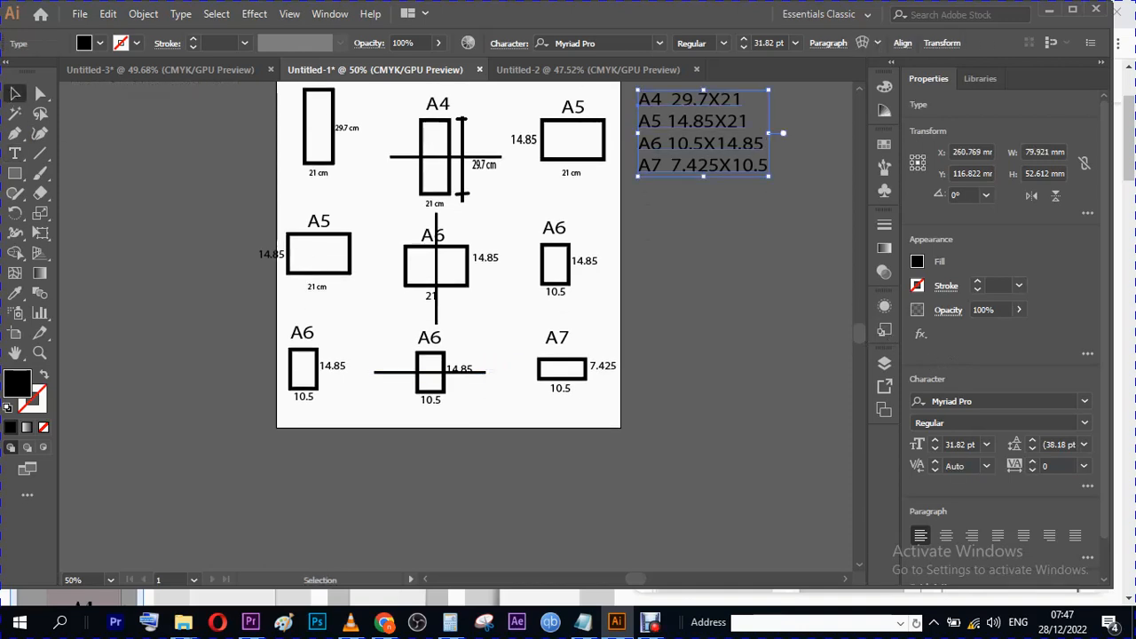
left_click_drag(620, 409, 620, 410)
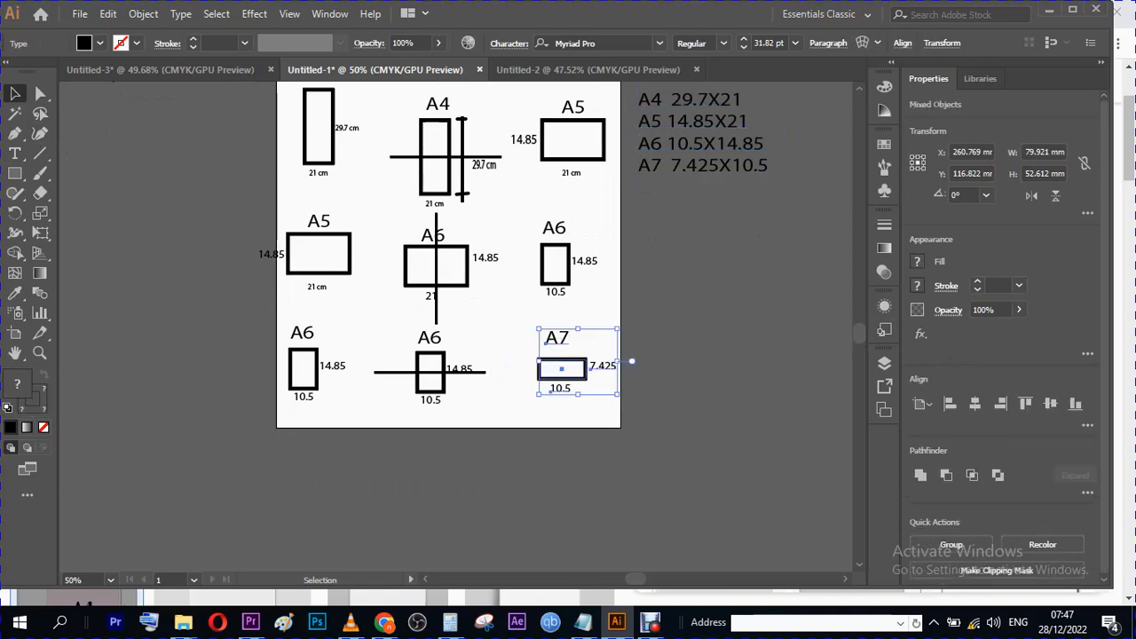
left_click_drag(565, 340, 307, 471)
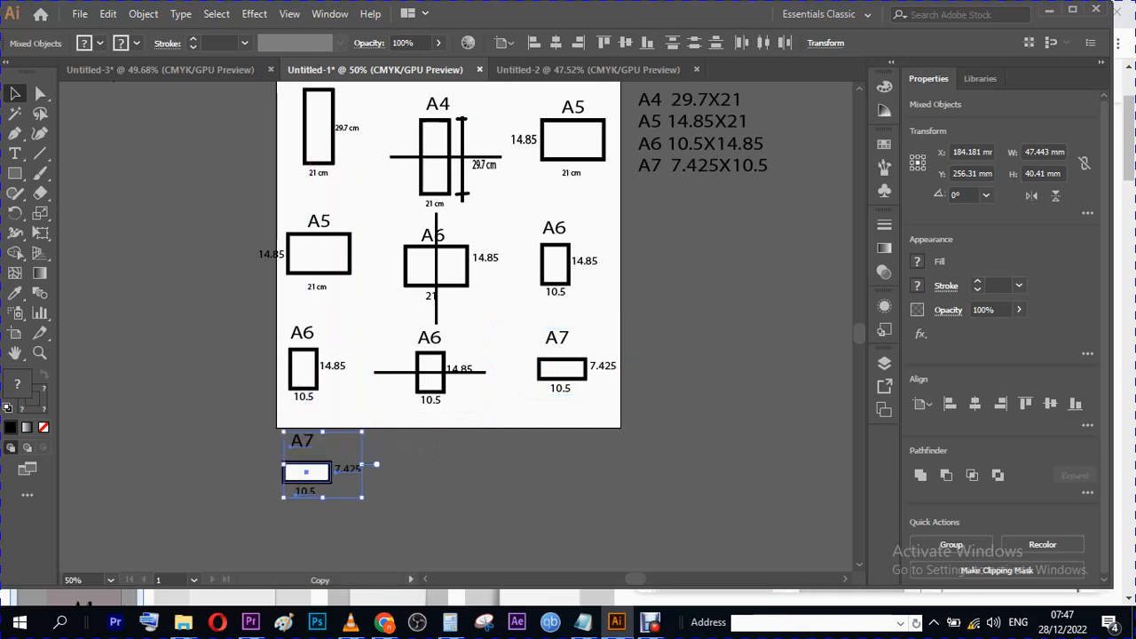
left_click(416, 500)
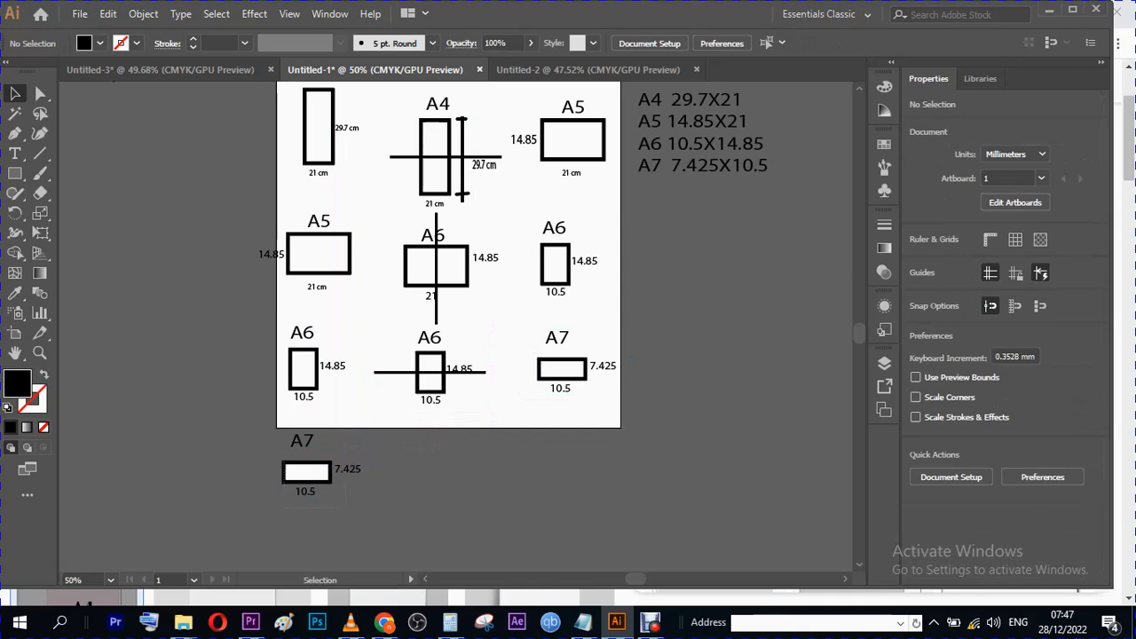
- Duplicate the new row's A7 diagram at about X 110.4, Y 322.4 mm, and copy the vertical bisecting line through its rectangle
left_click_drag(267, 433, 346, 509)
left_click_drag(307, 472, 443, 475)
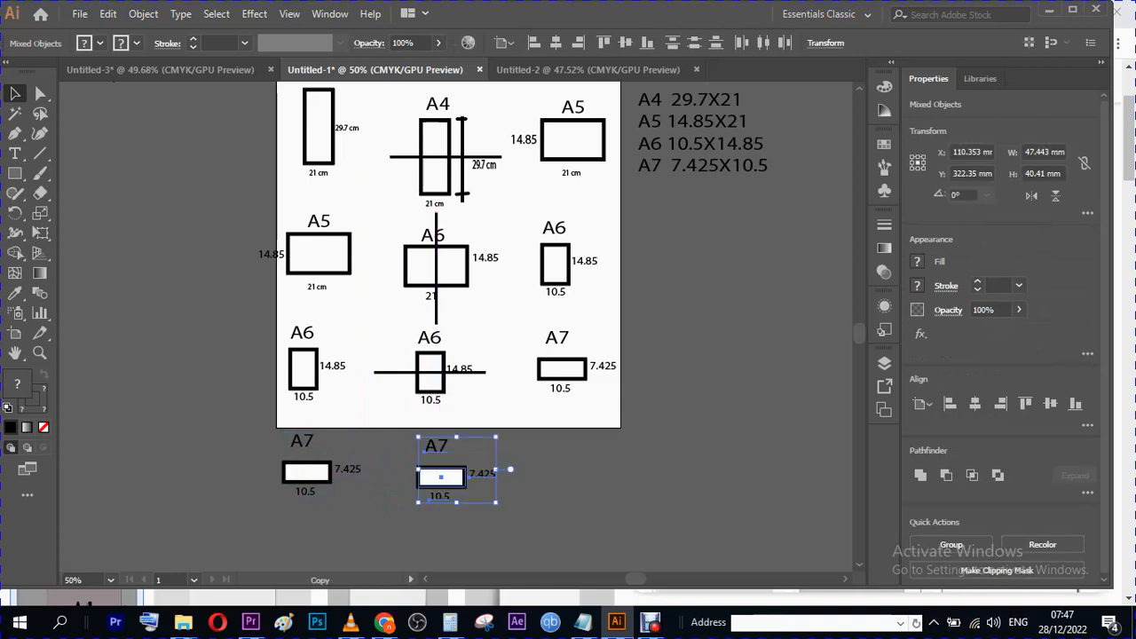
key("ctrl+h")
left_click(480, 412)
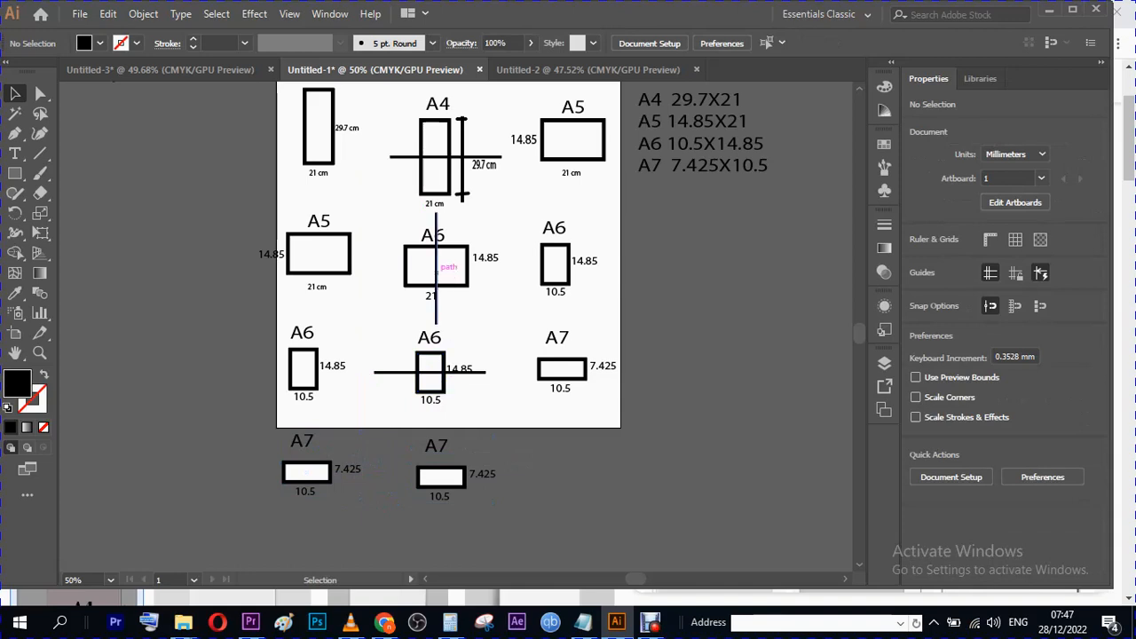
left_click_drag(436, 266, 442, 490)
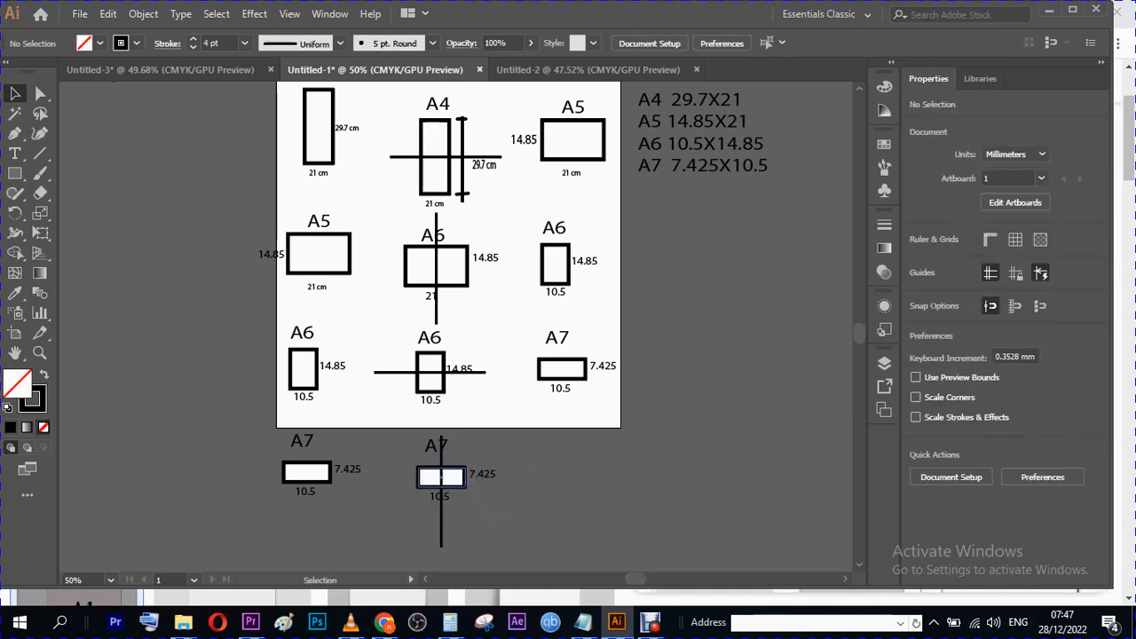
- Duplicate the bisected A7 rectangle to the end of its row and resize the copy to about 14.2 mm wide by 25.5 mm high
left_click_drag(441, 476, 562, 472)
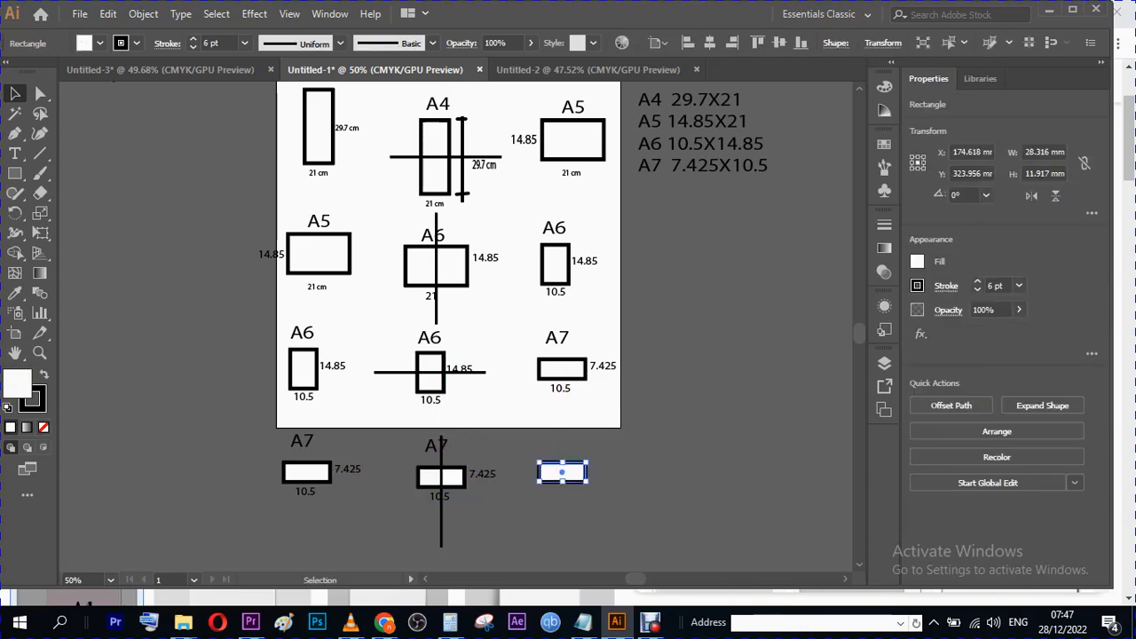
mouse_move(562, 462)
left_mouse_down()
mouse_move(556, 441)
mouse_move(584, 455)
mouse_move(551, 461)
mouse_move(573, 478)
left_mouse_up()
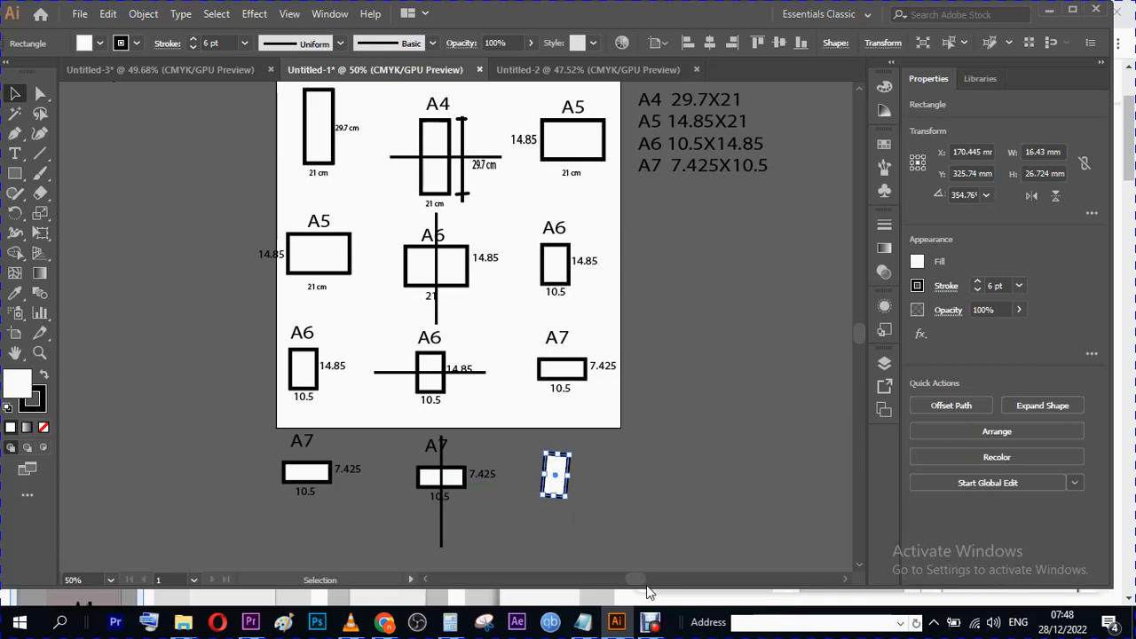
- Switch to Calculator, divide 10.5 by 2, and return to the drawing in Illustrator
left_click(450, 622)
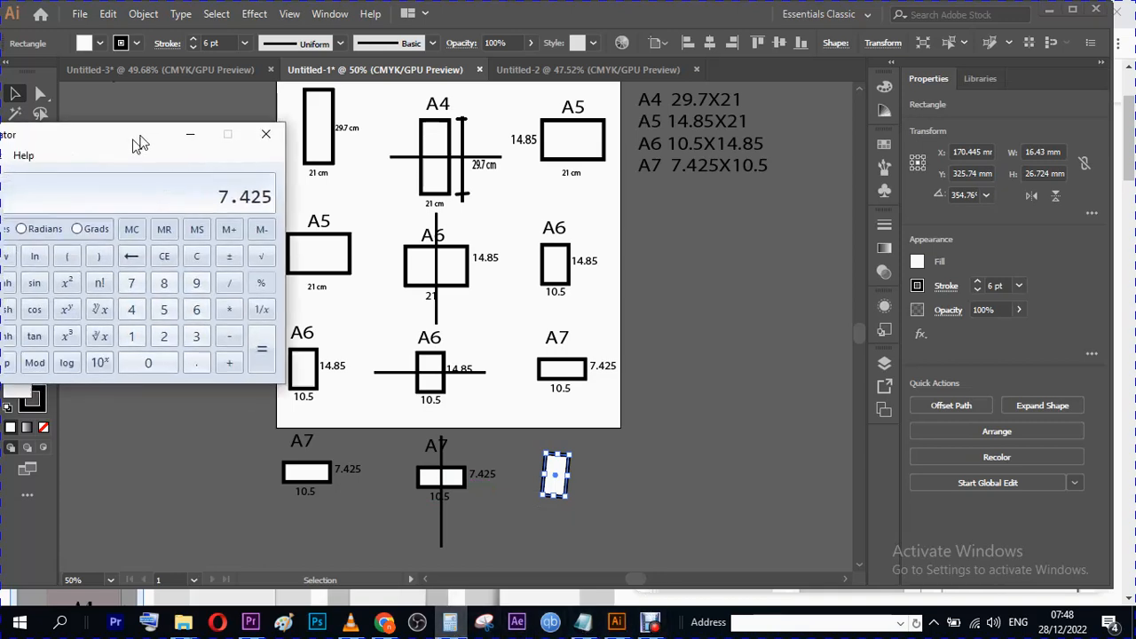
left_click(175, 331)
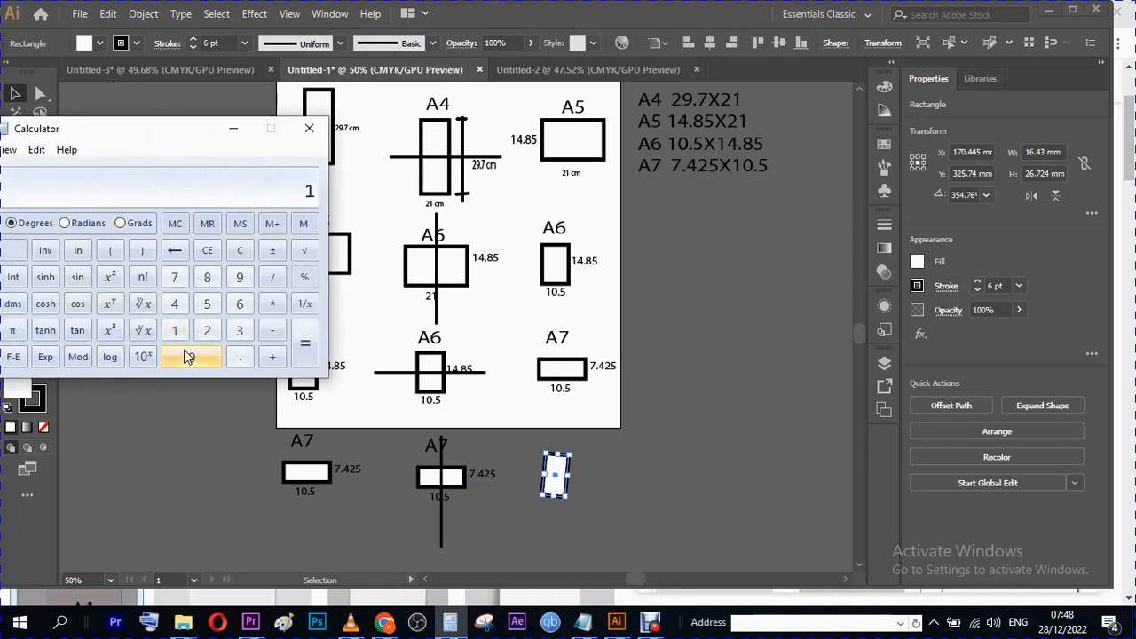
left_click(191, 357)
left_click(240, 357)
left_click(207, 304)
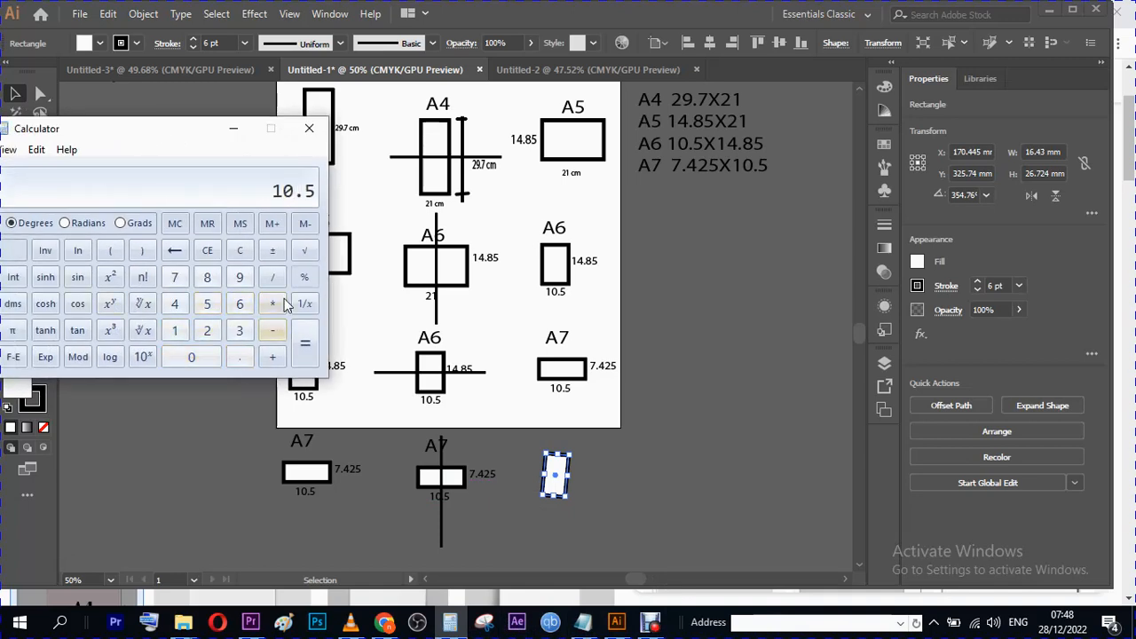
left_click(274, 277)
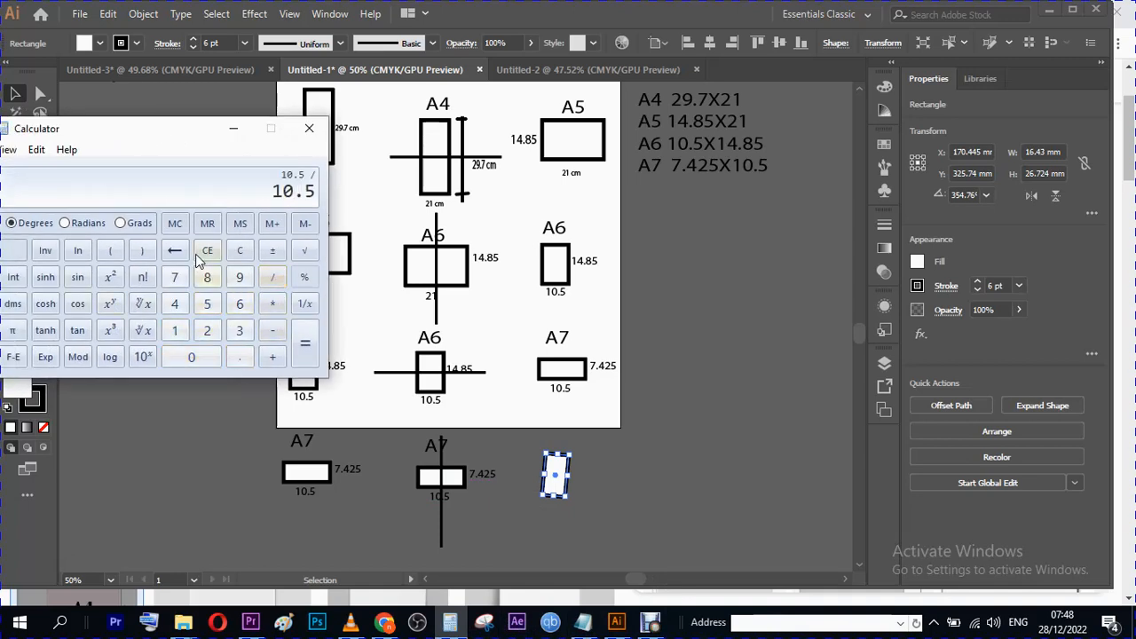
left_click(207, 330)
left_click(305, 344)
key("alt+Tab")
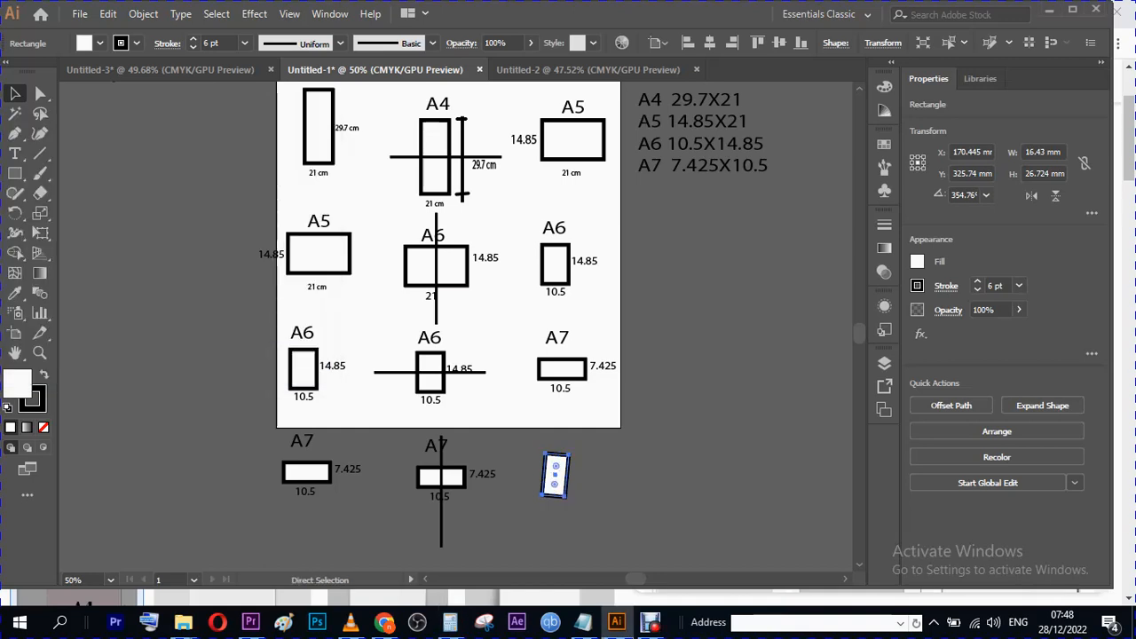
- Undo the upright rectangle's rotation, and copy the 10.5 label below it and the 7.425 label beside it from the bisected A7 diagram
key("ctrl+z")
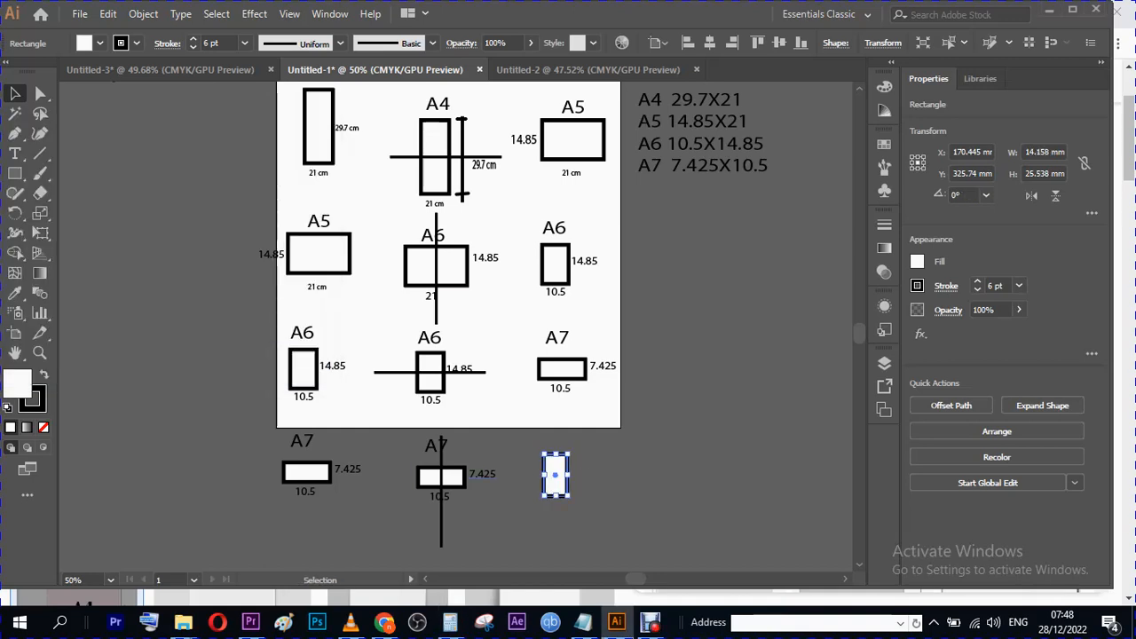
left_click_drag(482, 474, 583, 466)
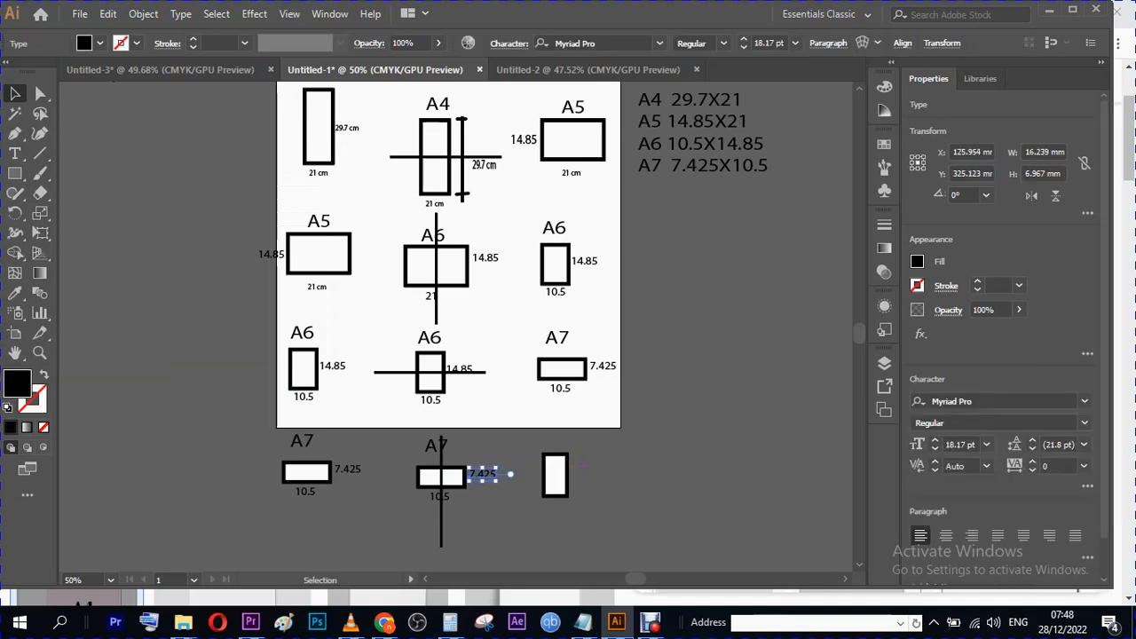
left_click_drag(429, 498, 545, 512)
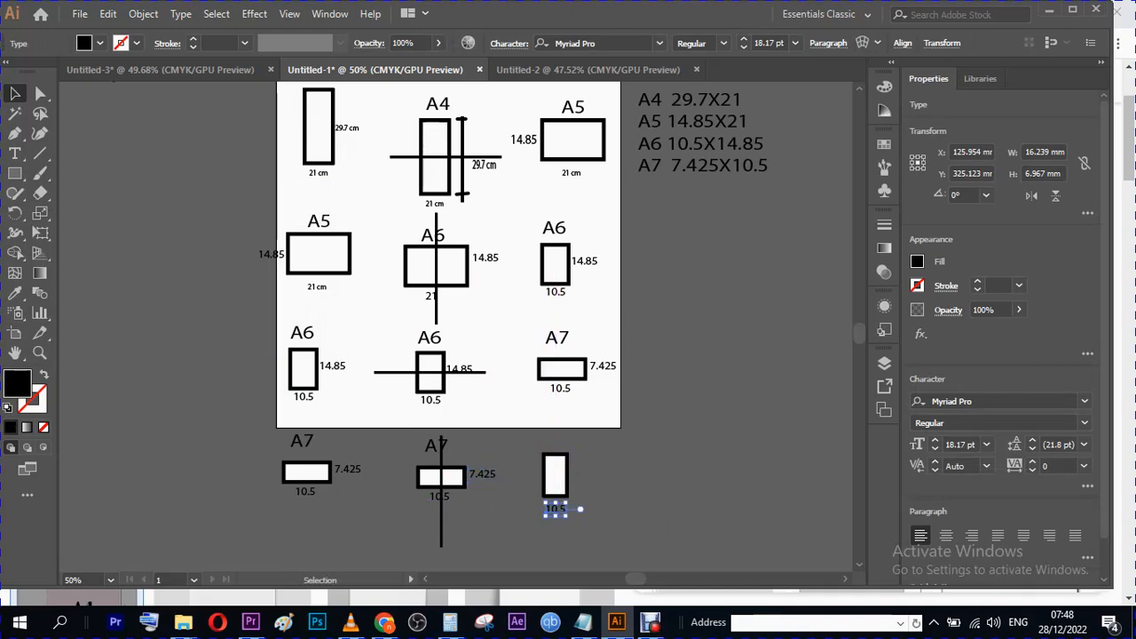
left_click_drag(482, 473, 575, 470)
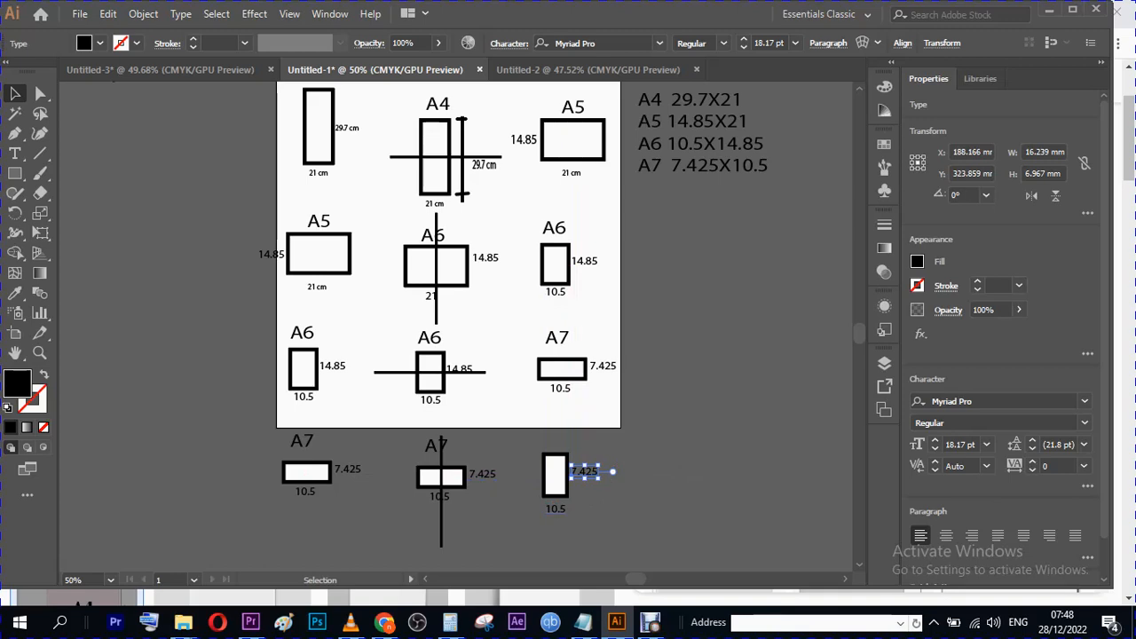
- Change the label below the upright rectangle at the end of the last row to 5.25
left_click(556, 509)
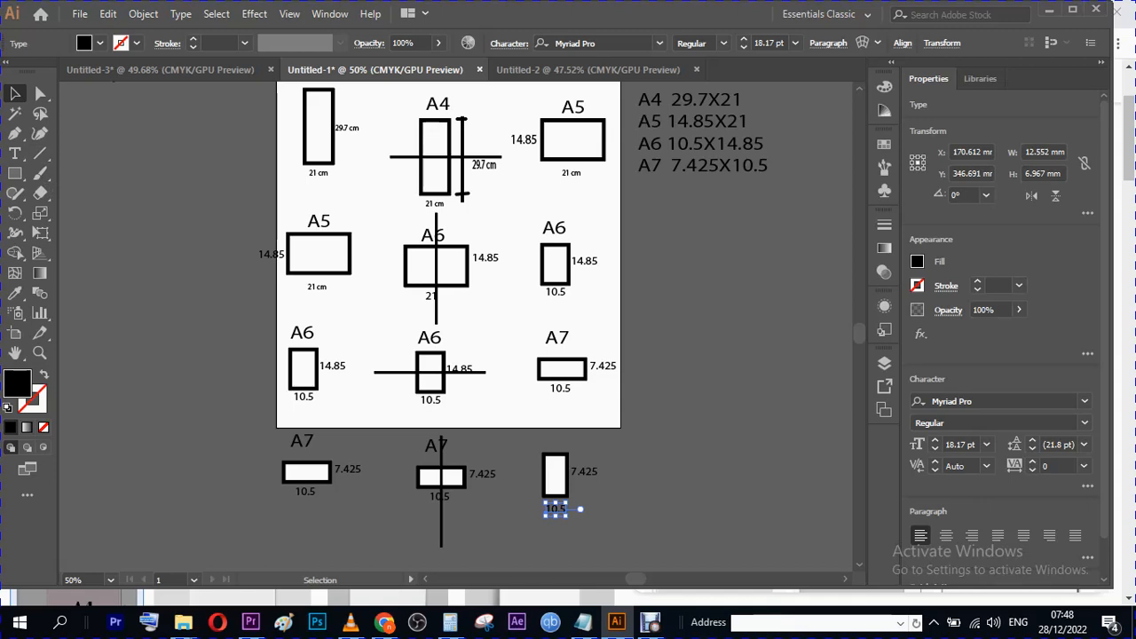
left_click(450, 623)
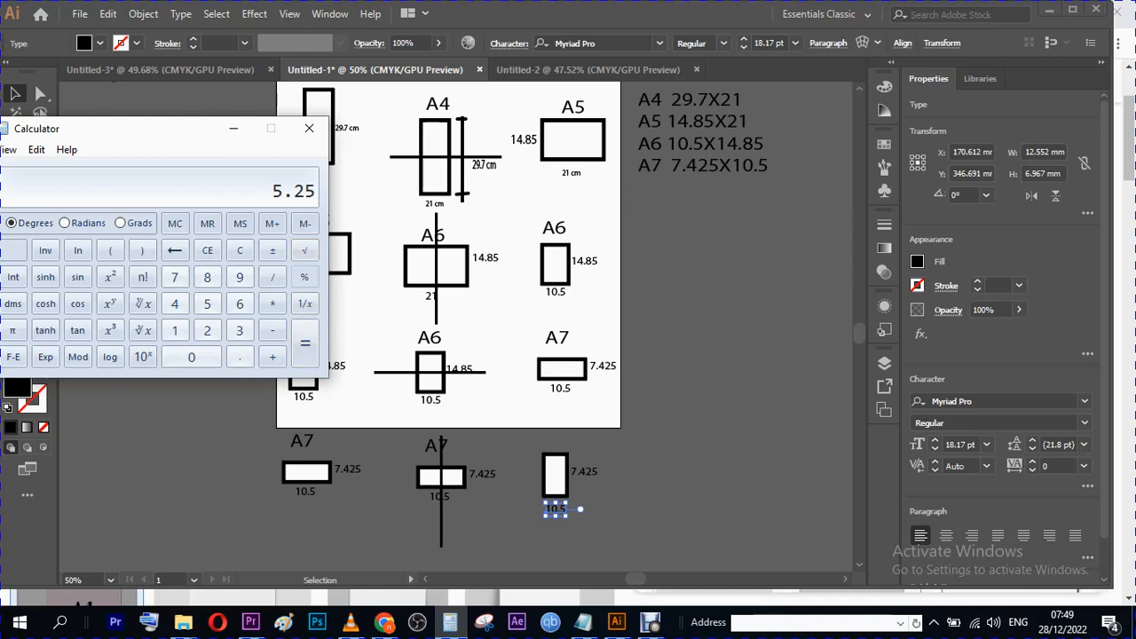
left_click(511, 19)
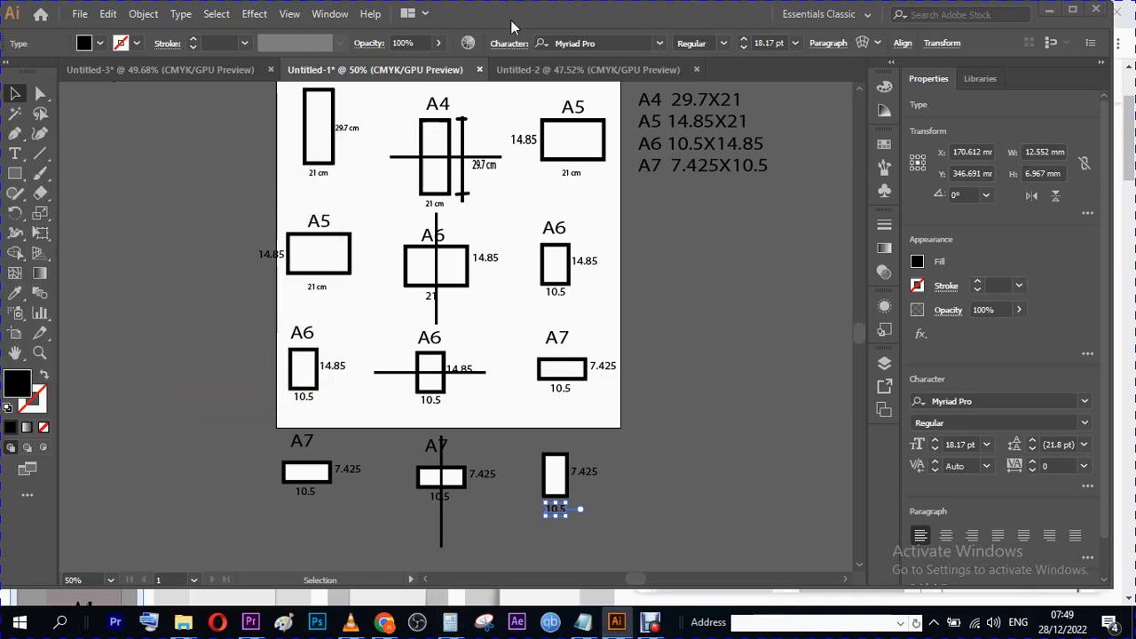
left_click(15, 153)
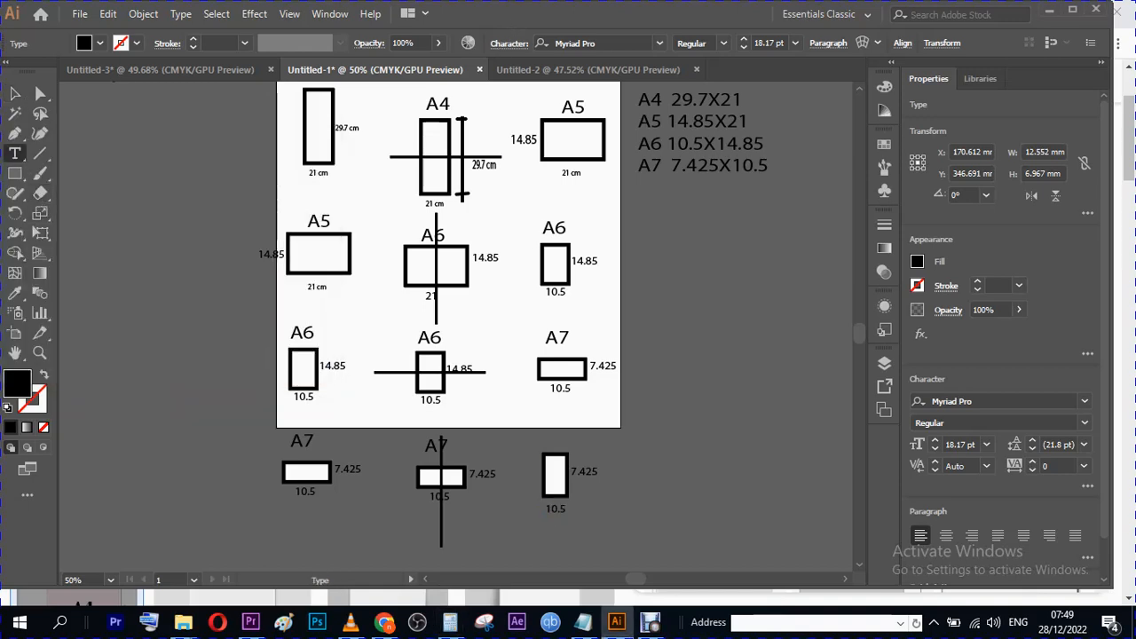
left_click_drag(545, 509, 578, 510)
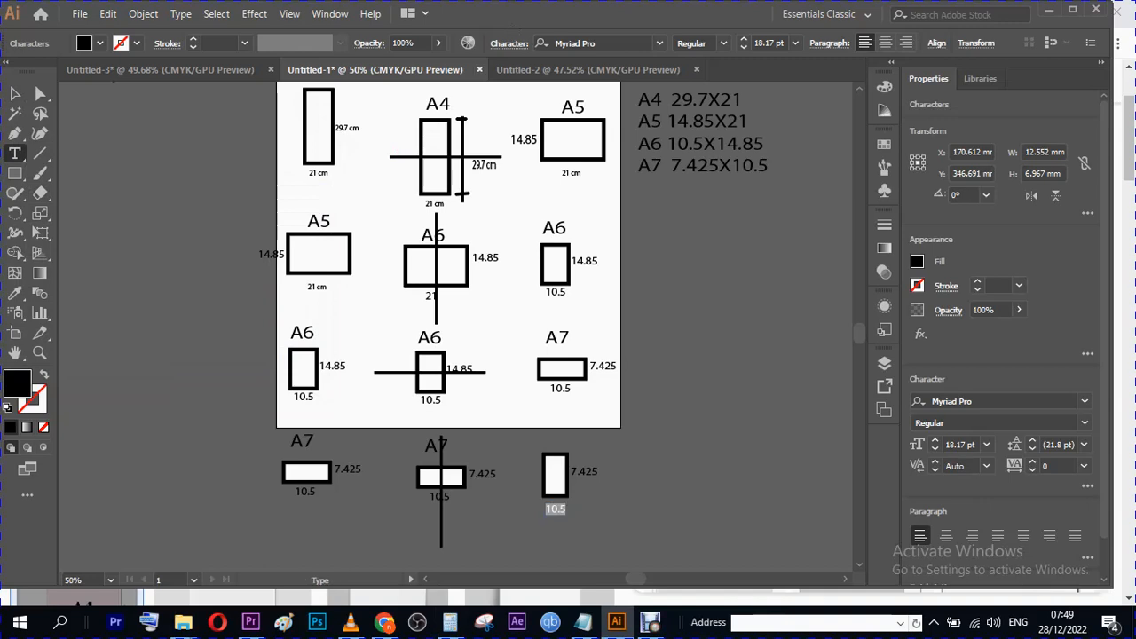
type("R5.25")
left_click(552, 509)
key("BackSpace")
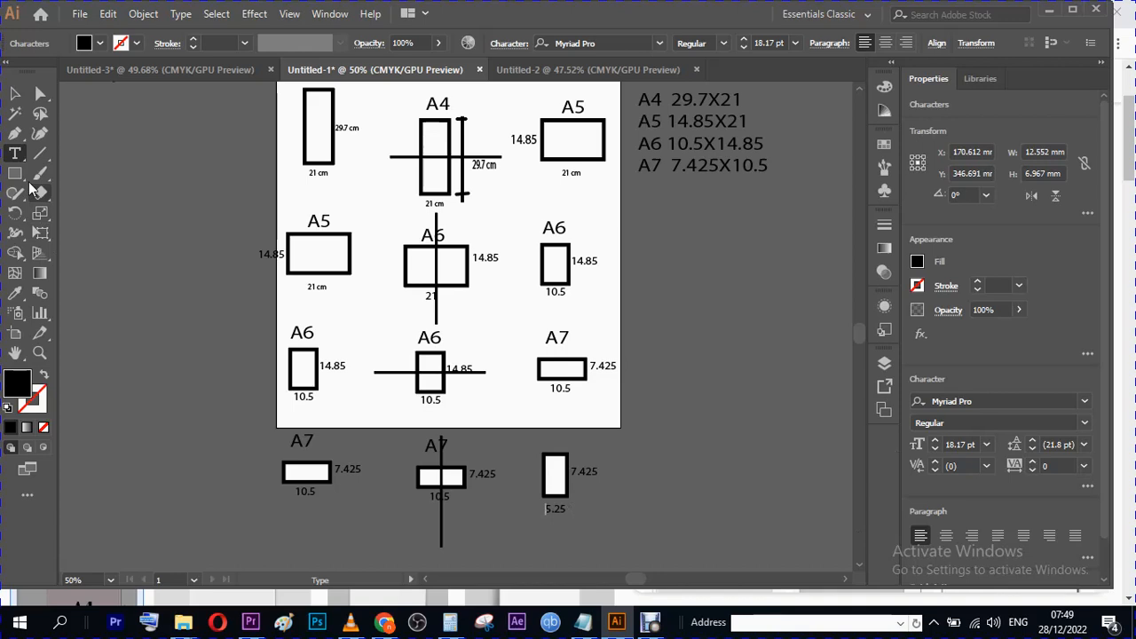
left_click(15, 93)
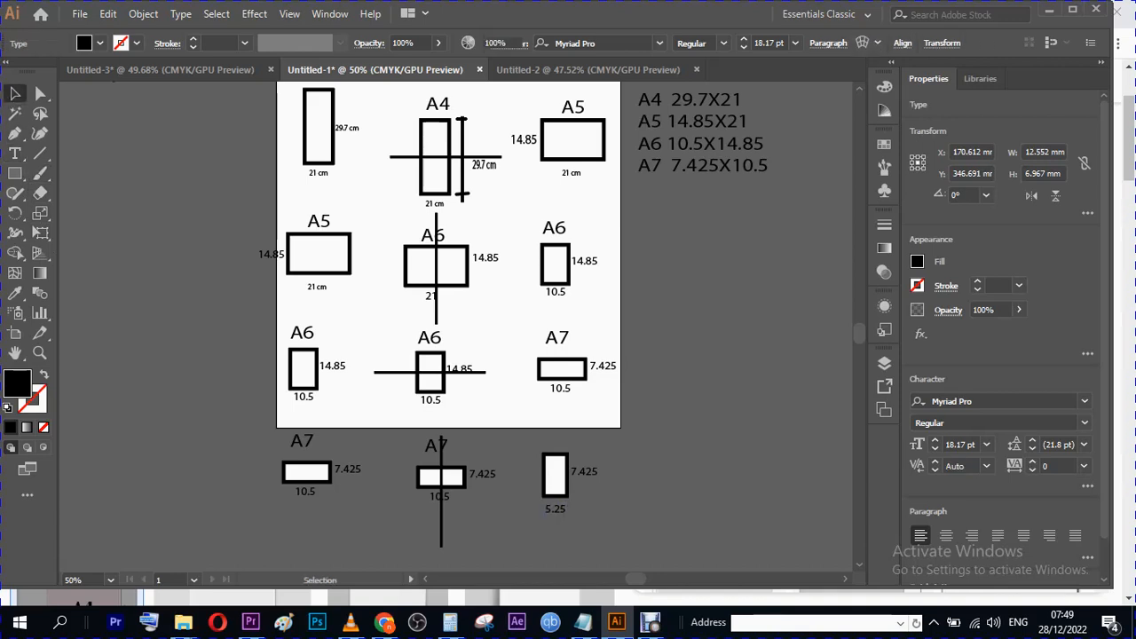
left_click(168, 222)
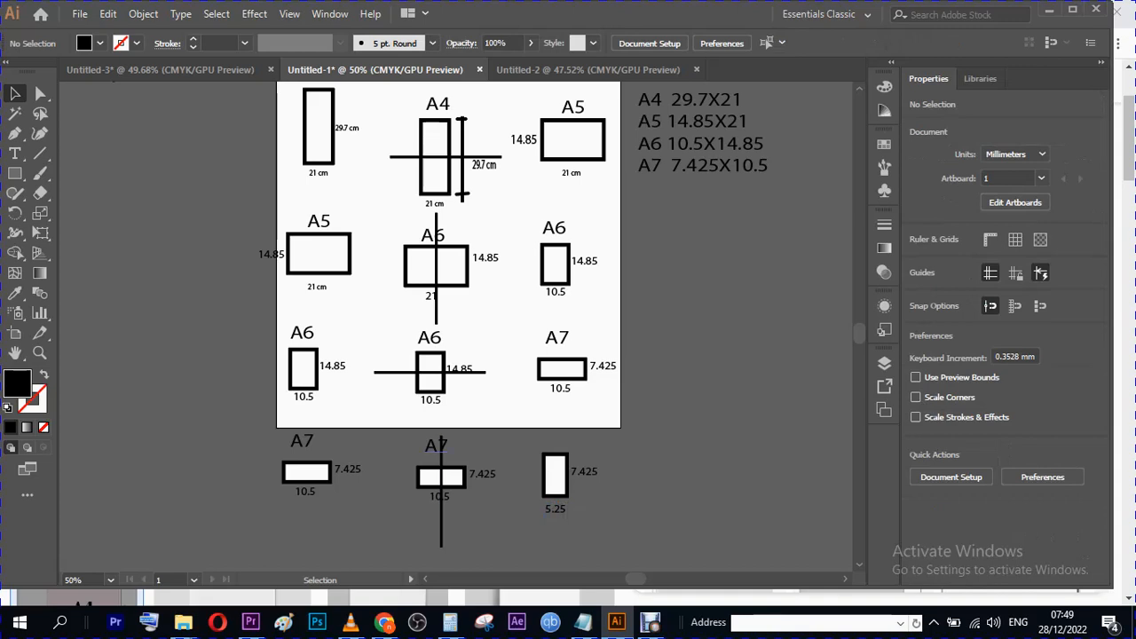
- Copy the A7 title from the bisected diagram to above the upright rectangle and change the copy to A8
left_click_drag(427, 448, 545, 441)
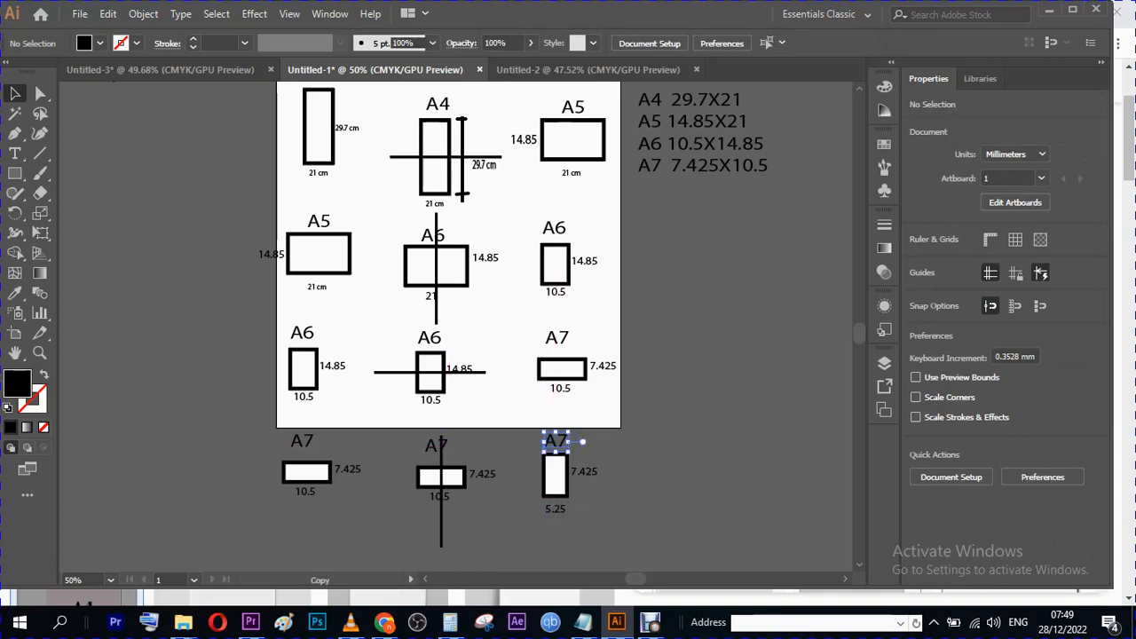
key("t")
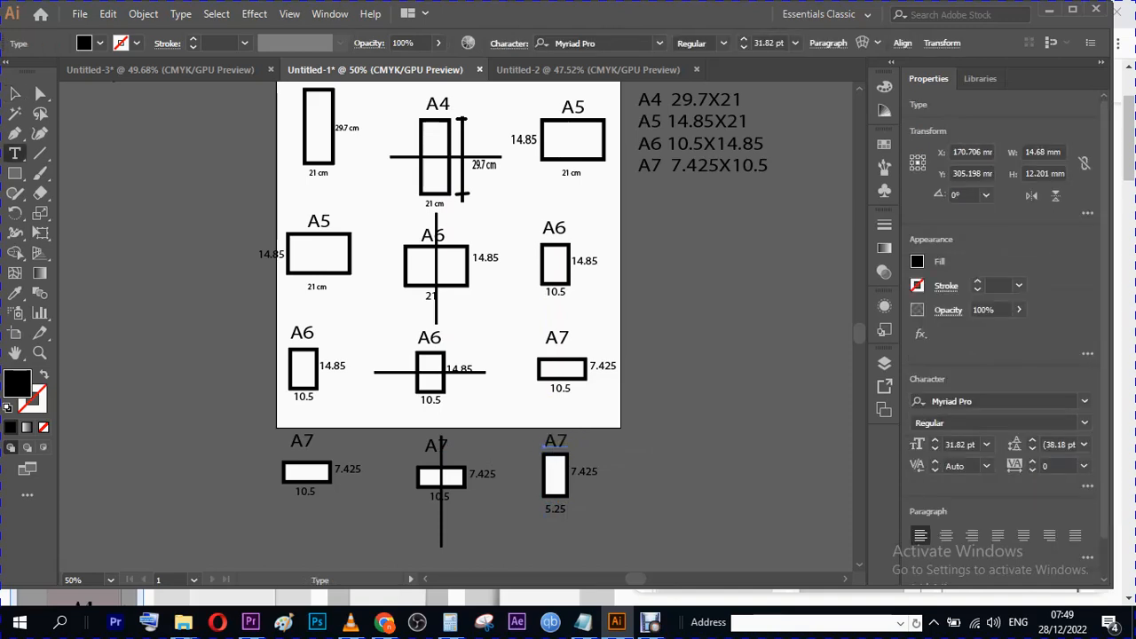
left_click_drag(557, 441, 569, 441)
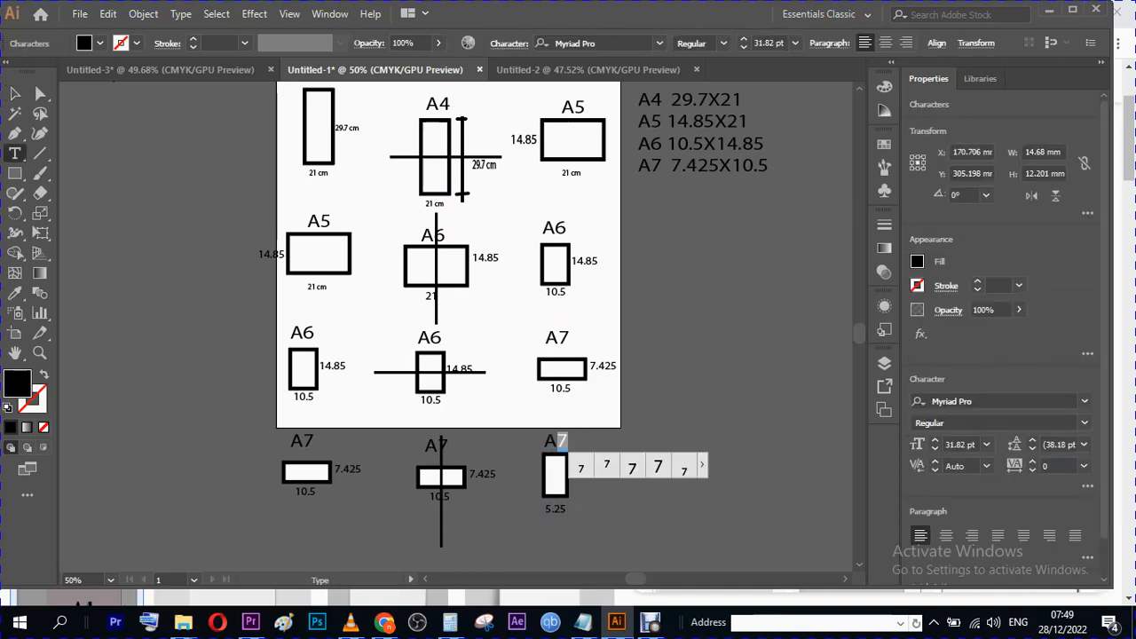
type("8")
left_click(16, 94)
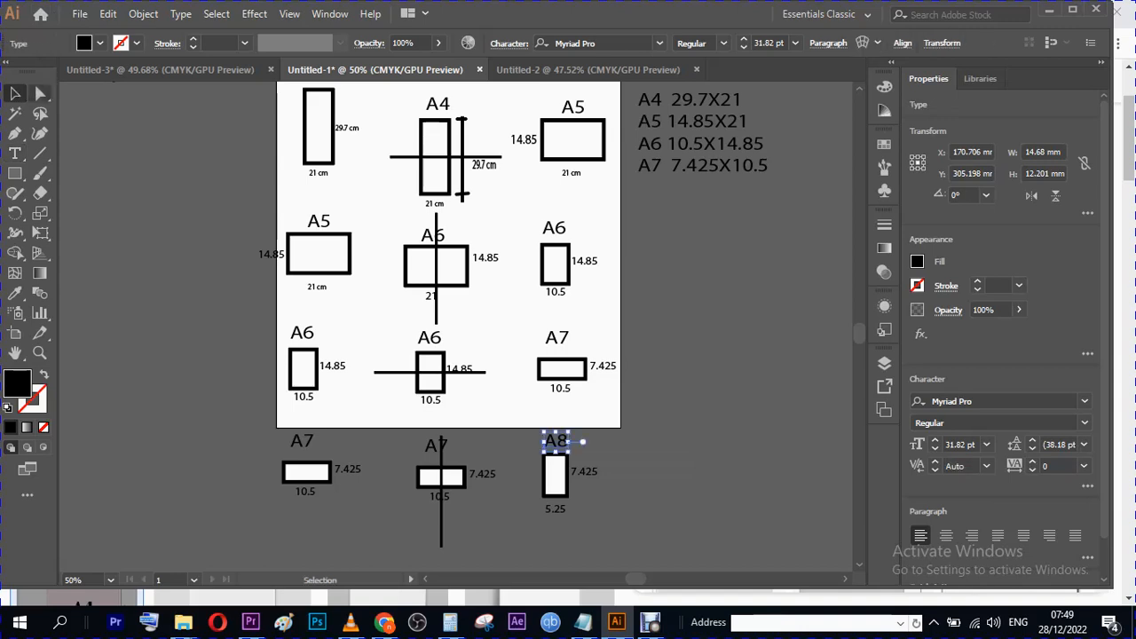
left_click(692, 373)
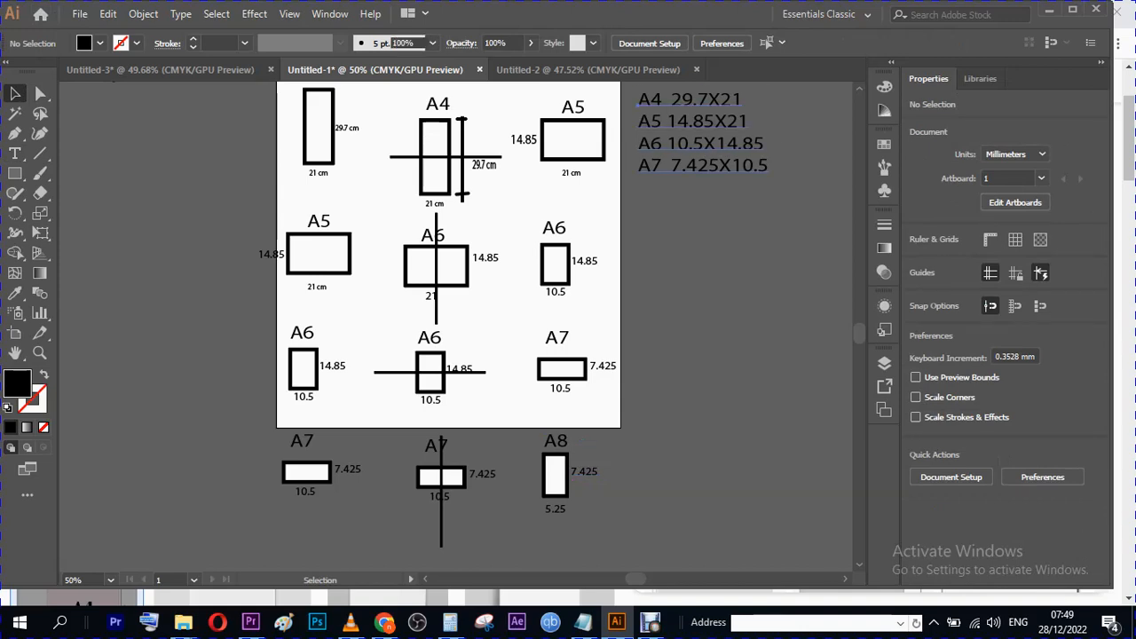
- Add a new line reading A8 at the end of the dimensions list
left_click(715, 144)
left_click(15, 153)
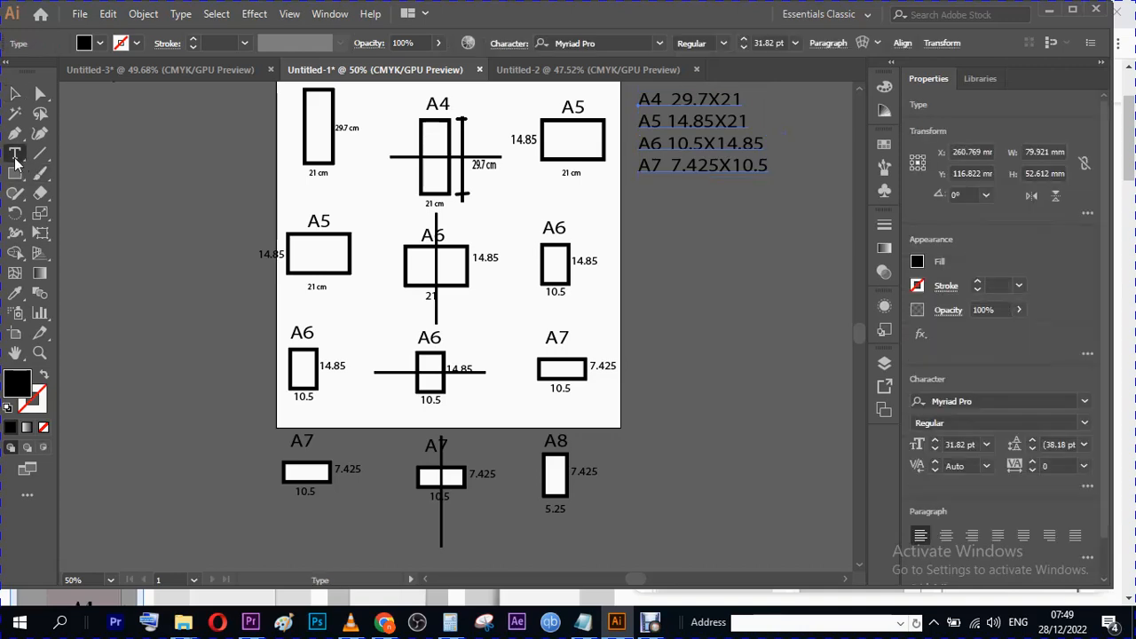
left_click(769, 166)
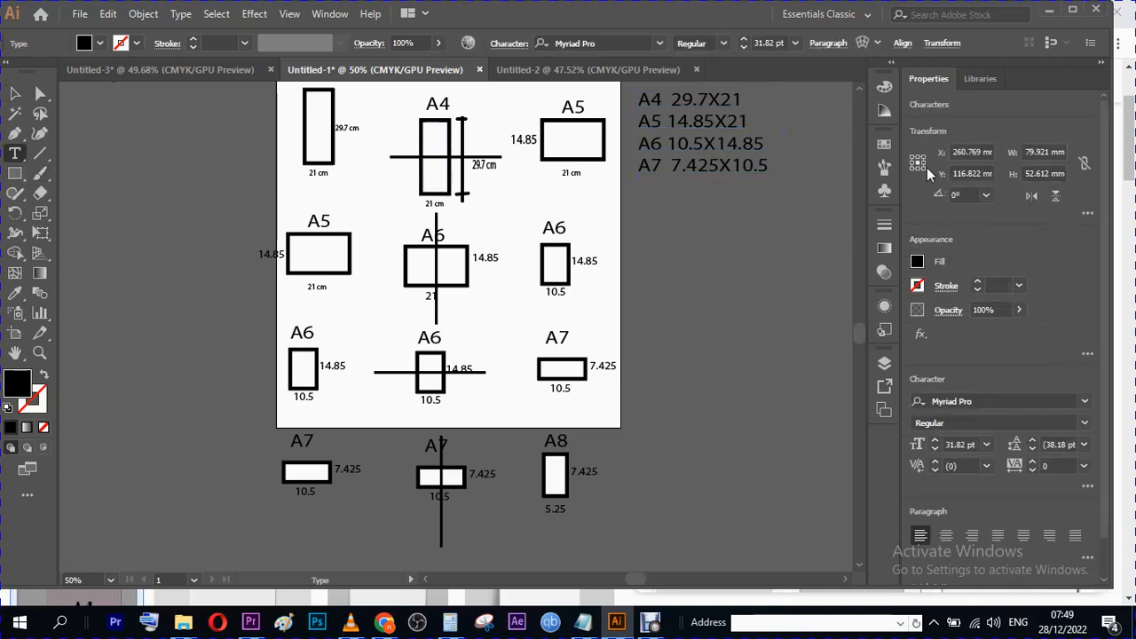
key("Return")
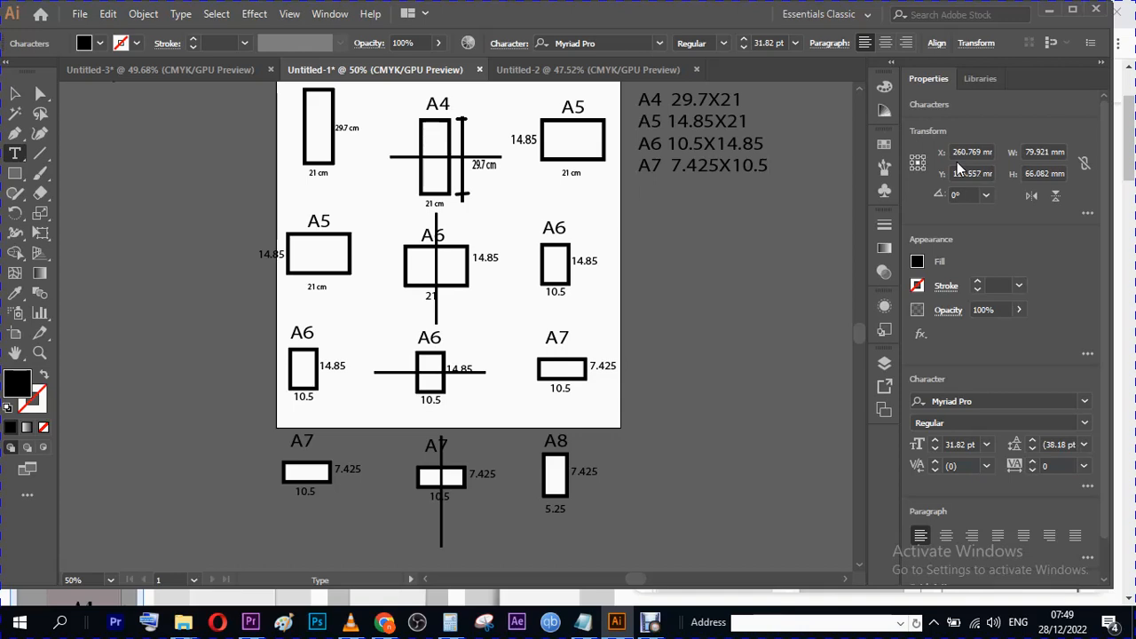
type("A8")
left_click(15, 93)
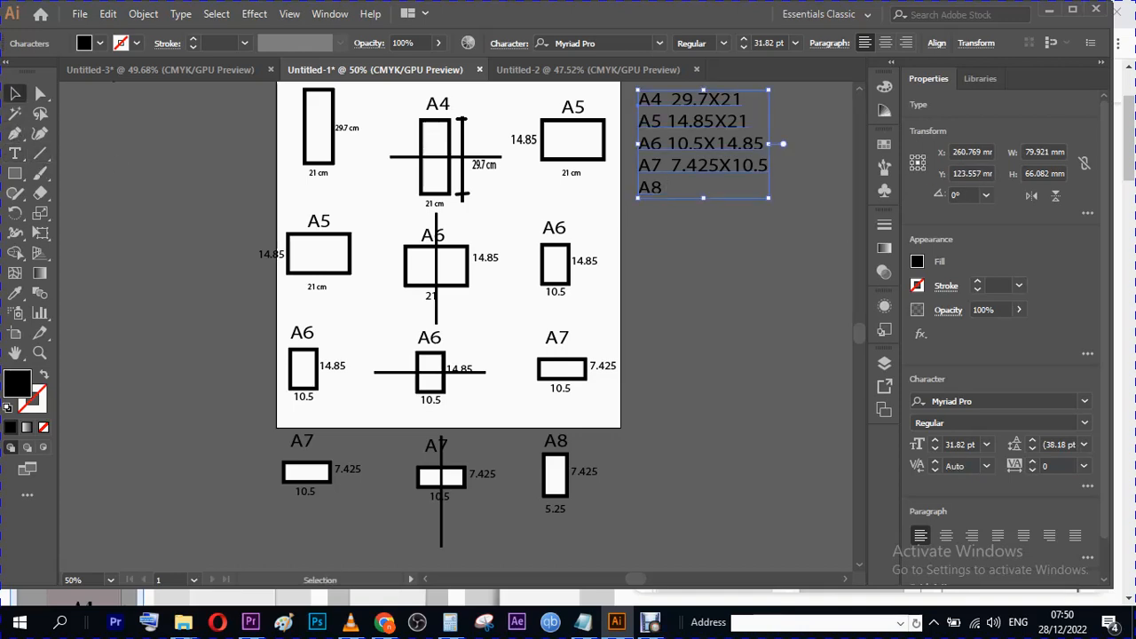
- Try stretching the third-row A7 rectangle and the first A7 rectangle below the artboard to about 25 mm high, shifting their labels to fit
mouse_move(560, 391)
left_mouse_down()
mouse_move(561, 414)
mouse_move(562, 388)
mouse_move(562, 400)
left_mouse_up()
left_click(561, 381)
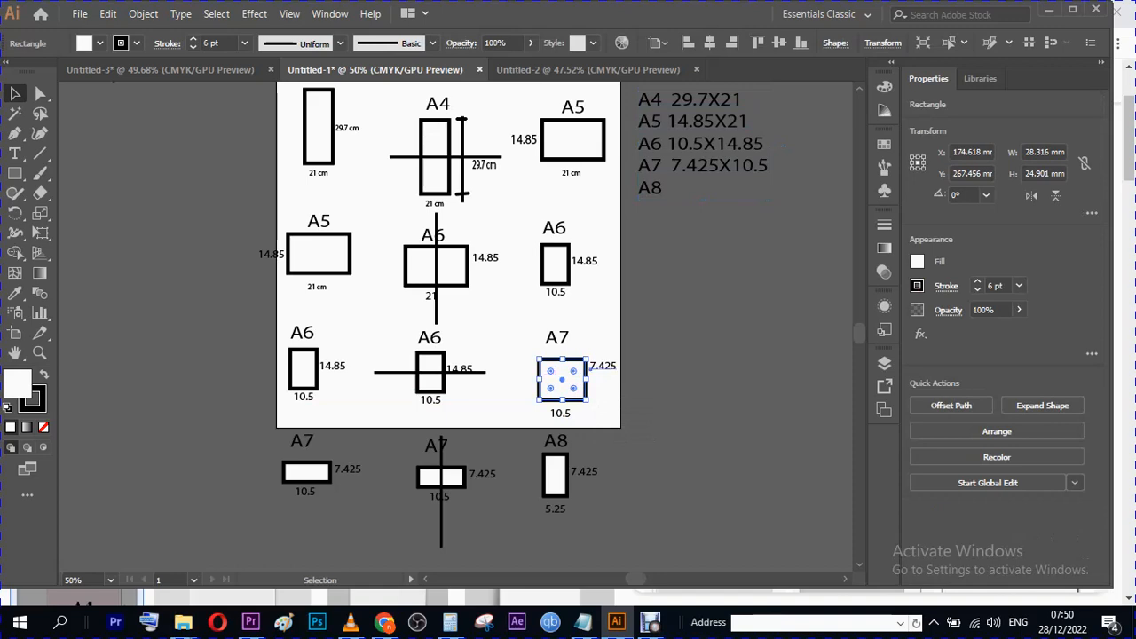
left_click_drag(604, 366, 603, 377)
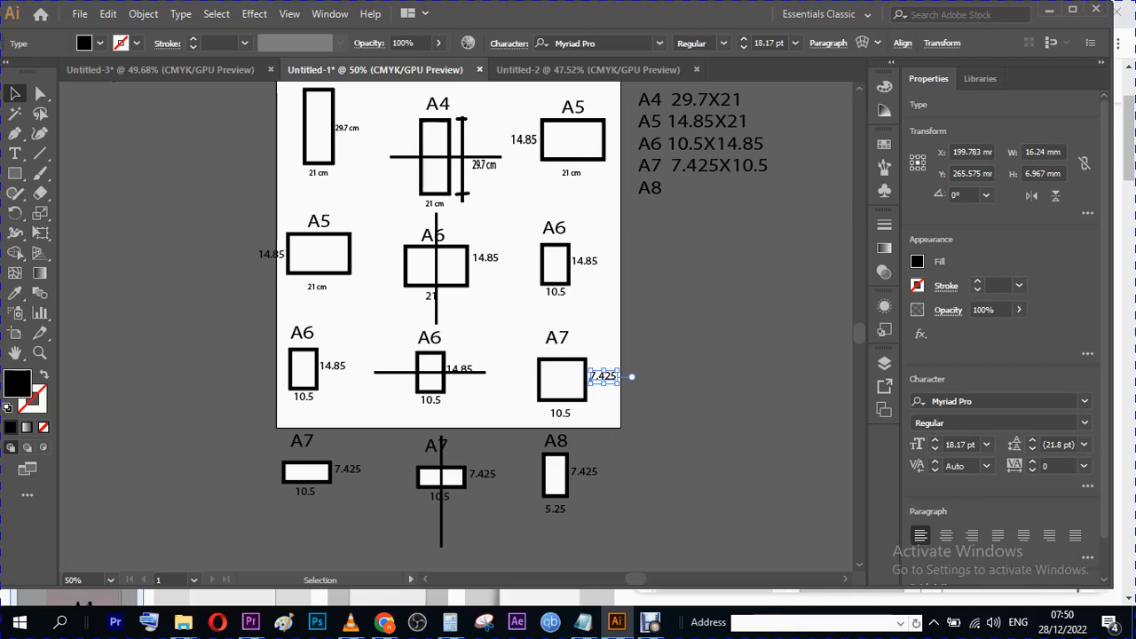
key("ctrl+shift+a")
left_click_drag(304, 491, 304, 515)
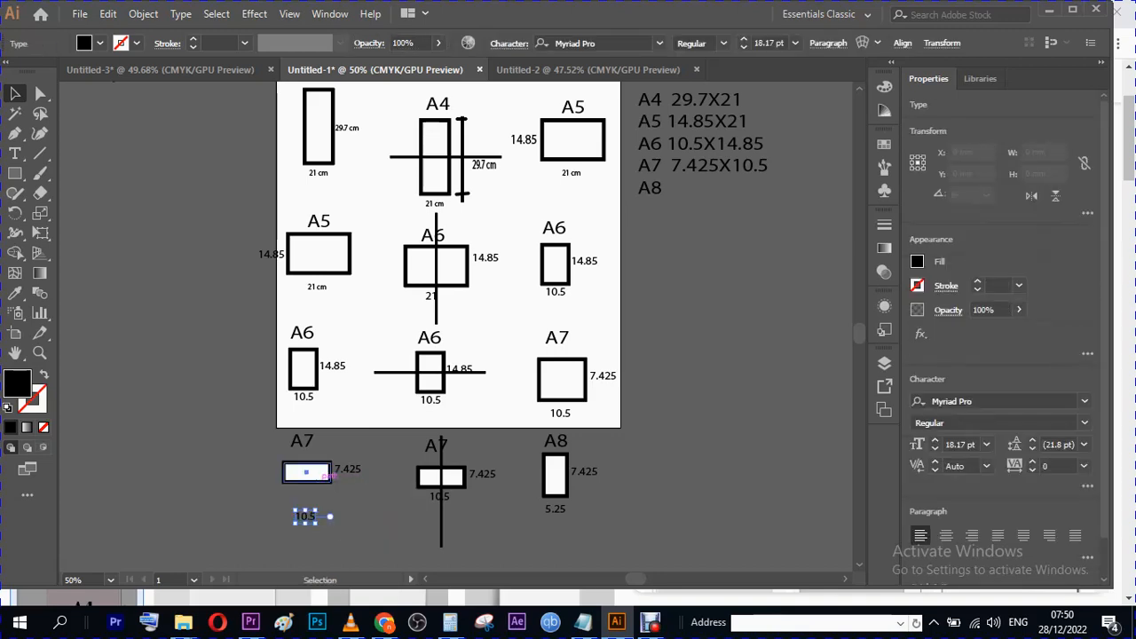
left_click(307, 472)
left_click_drag(307, 483, 308, 503)
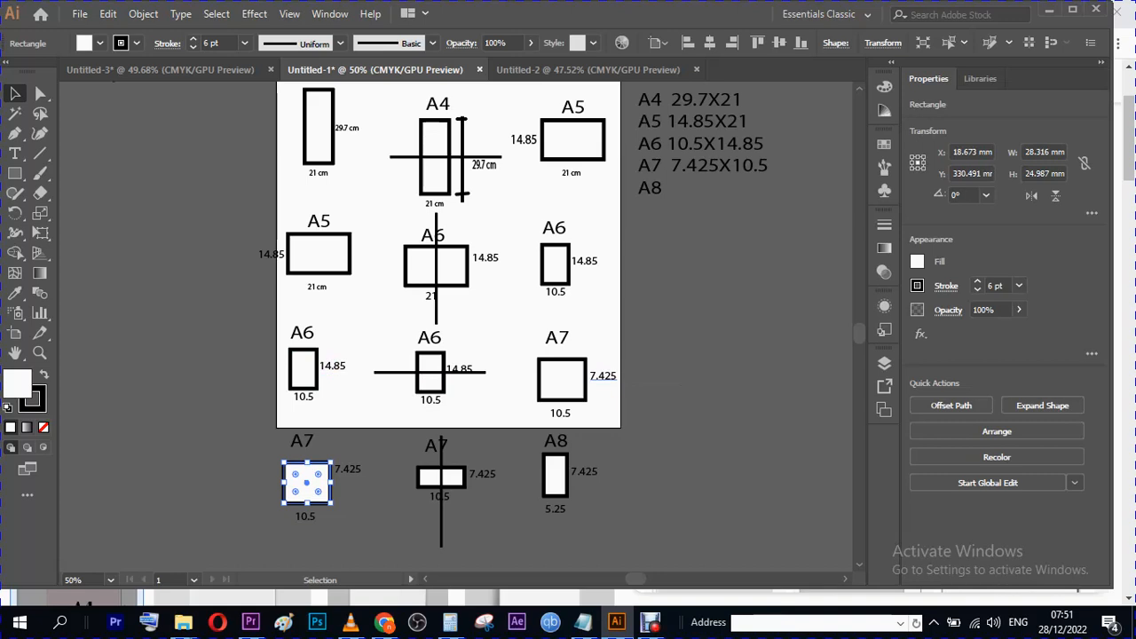
- Undo the height changes and label moves on both A7 diagrams and clear the selection
key("ctrl+z")
key("ctrl+z")
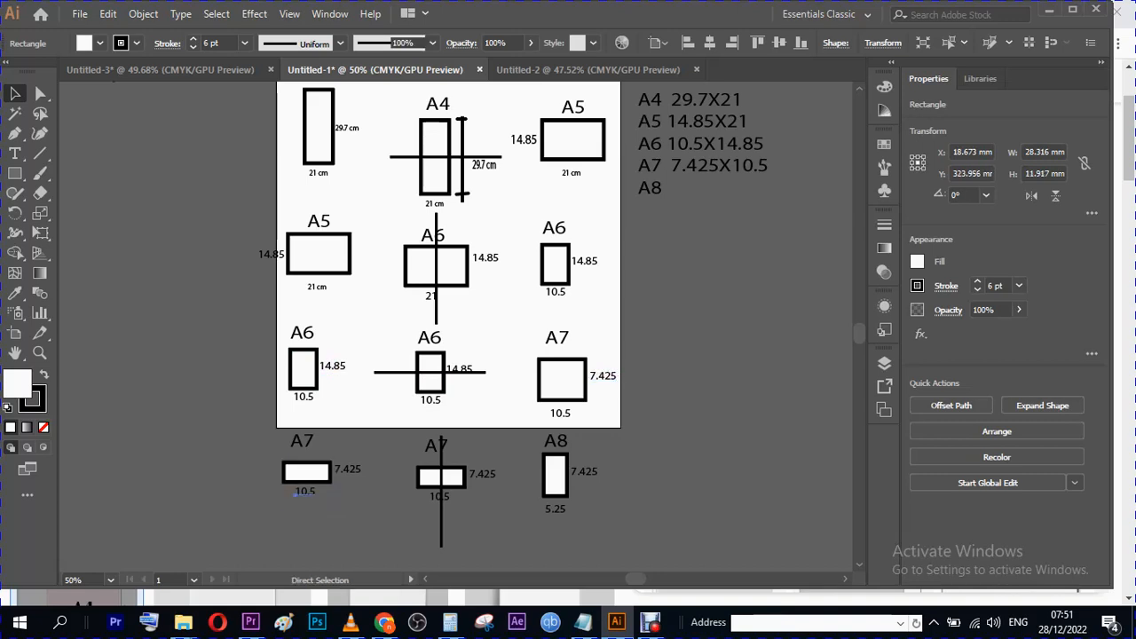
key("ctrl+z")
key("ctrl+z")
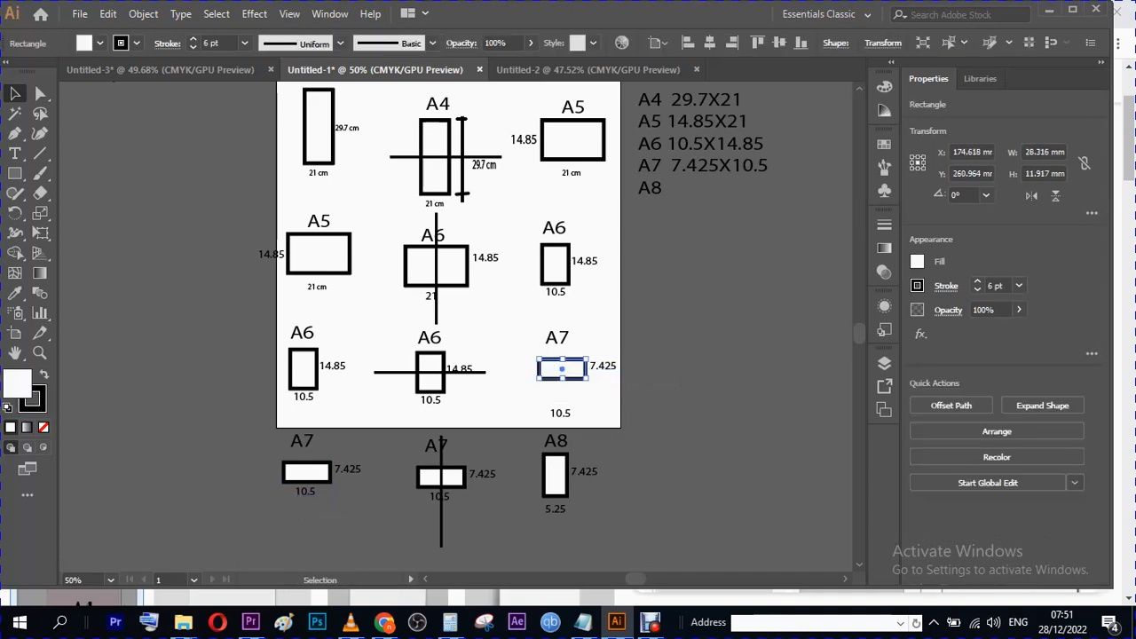
key("ctrl+z")
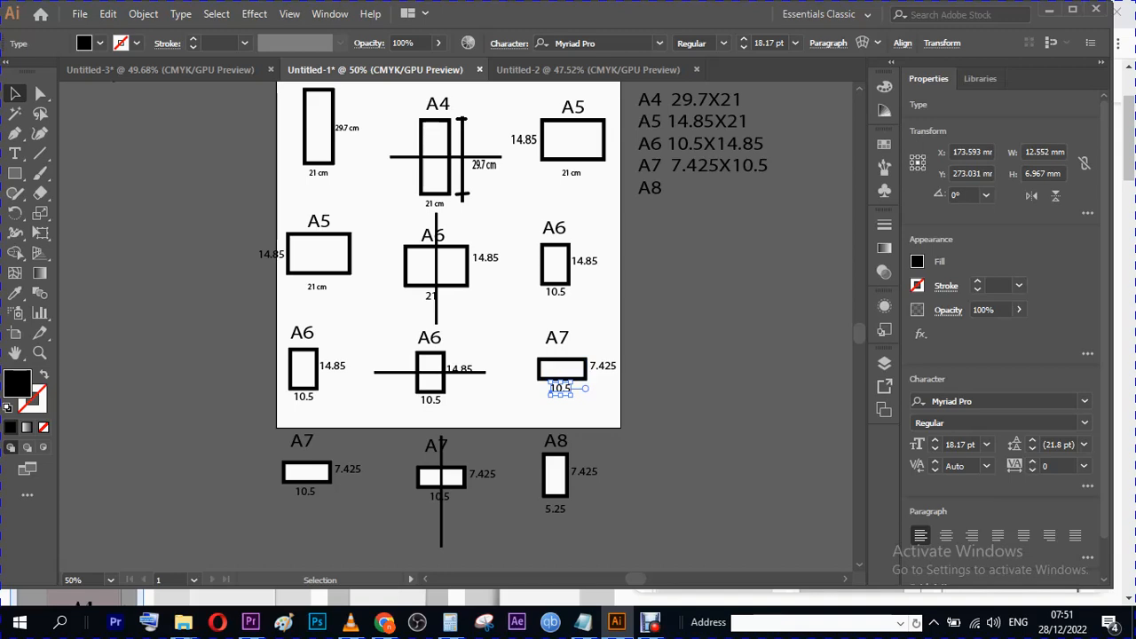
left_click(675, 382)
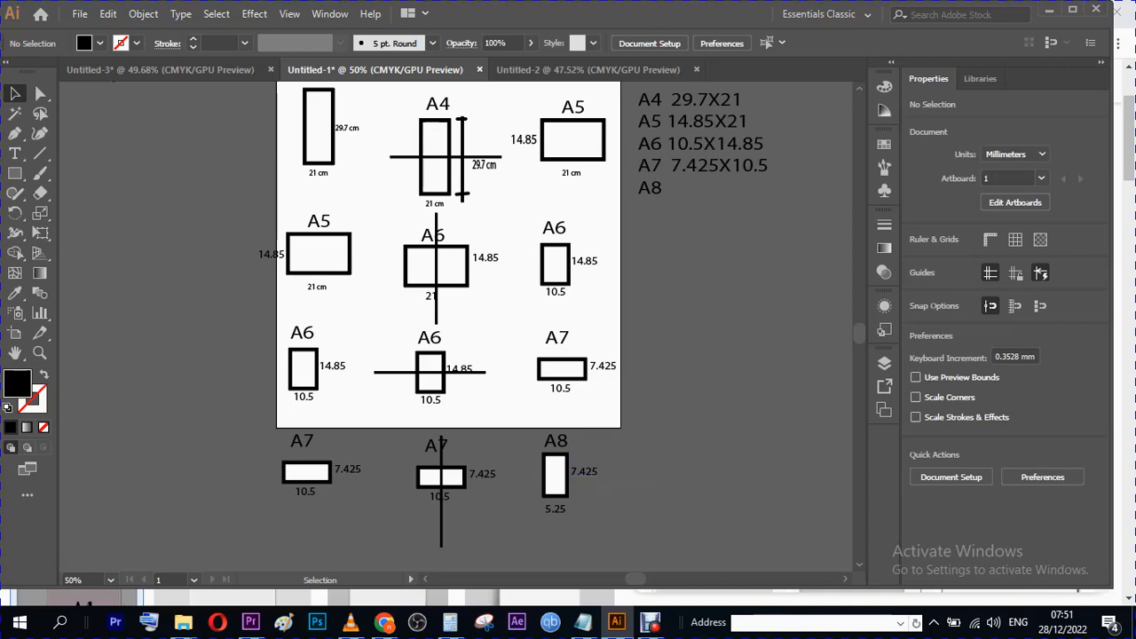
- Complete the A8 line of the dimensions list with 7.425X5.25
left_click(14, 154)
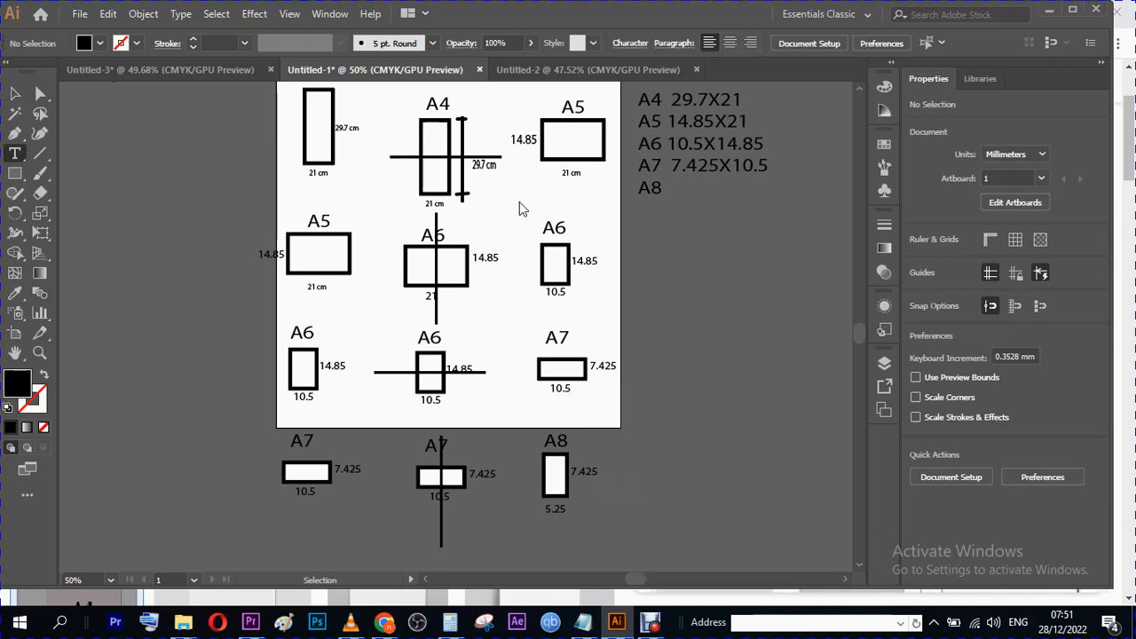
left_click(647, 186)
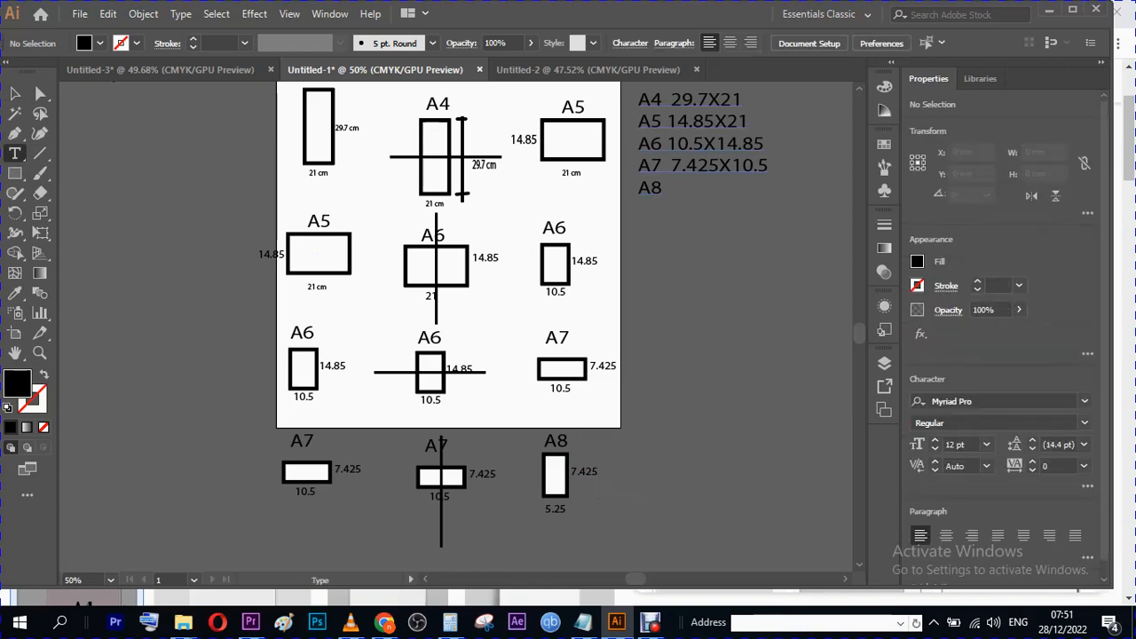
key("Right")
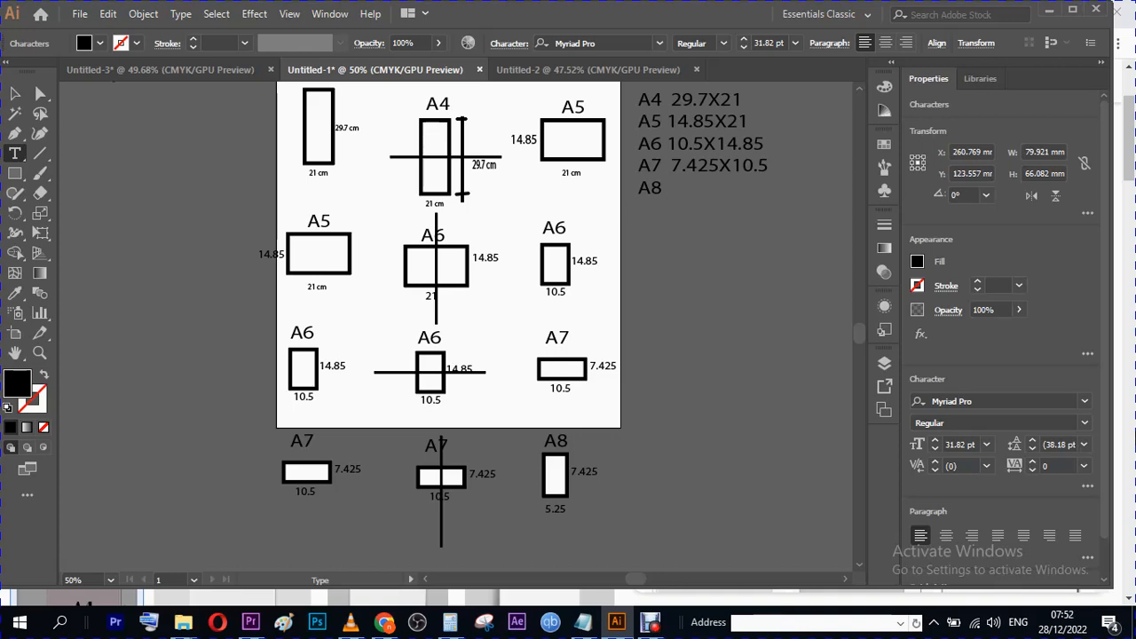
type("7.425X5.25")
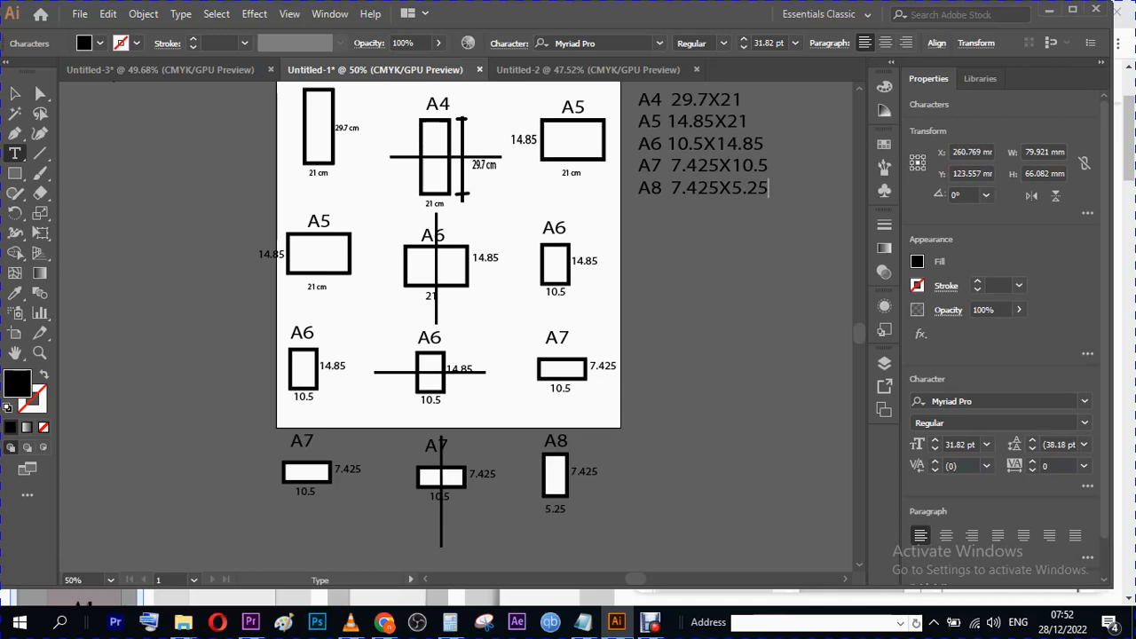
key("Escape")
- Circle the A5 to A8 part of the size sequence and the whole dimensions list freehand with the Paintbrush
key("ctrl+minus")
key("ctrl+minus")
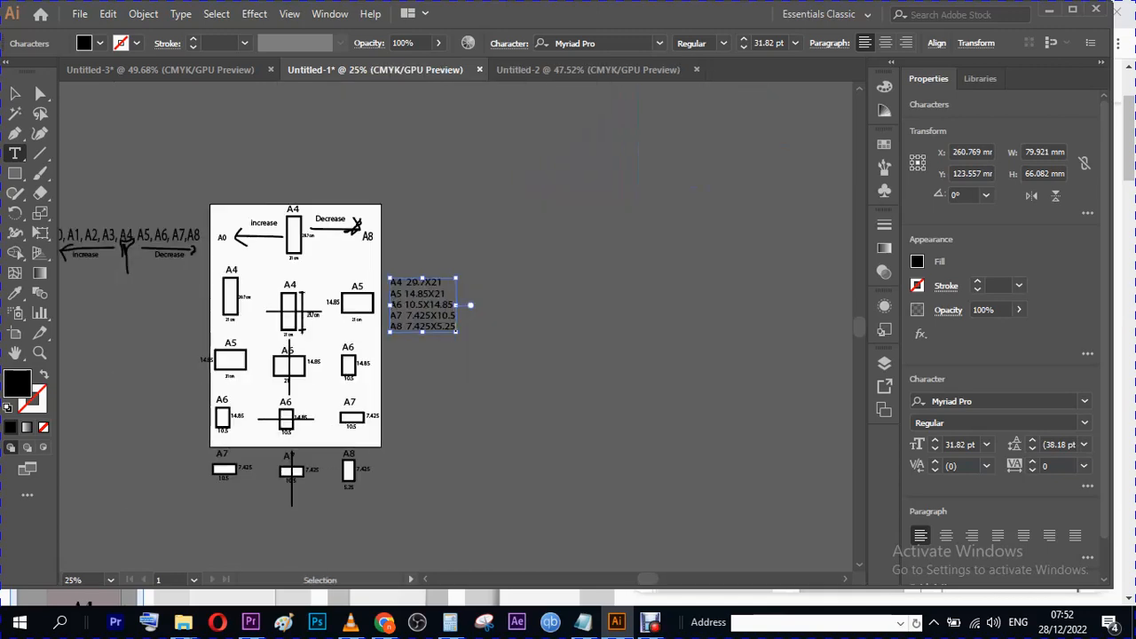
key("ctrl+plus")
key("ctrl+plus")
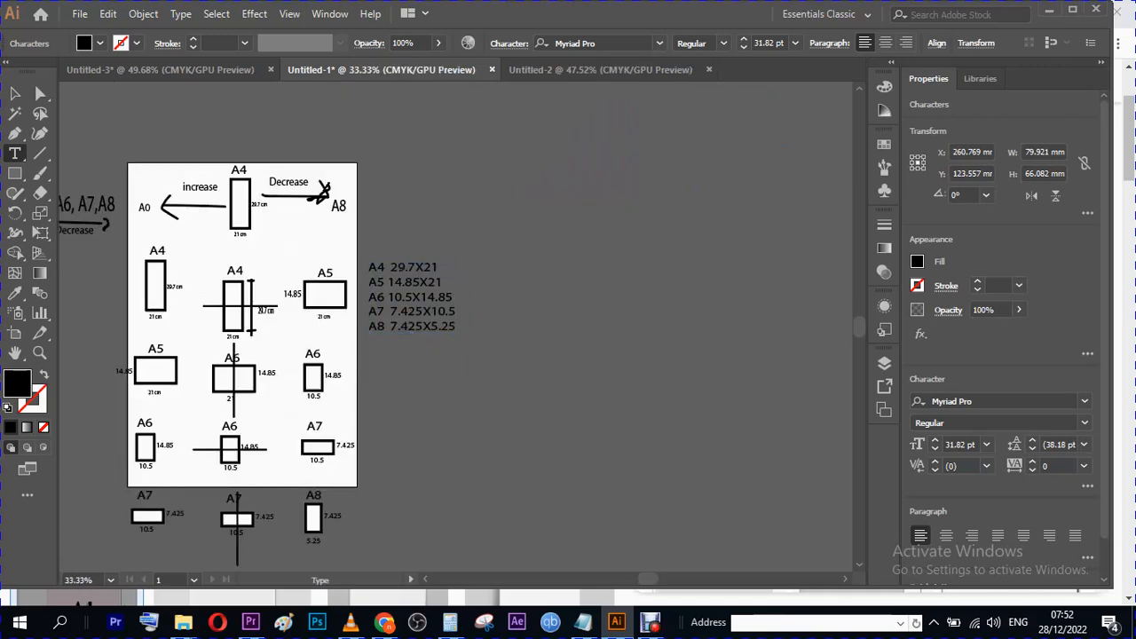
scroll(457, 324, "left", 5)
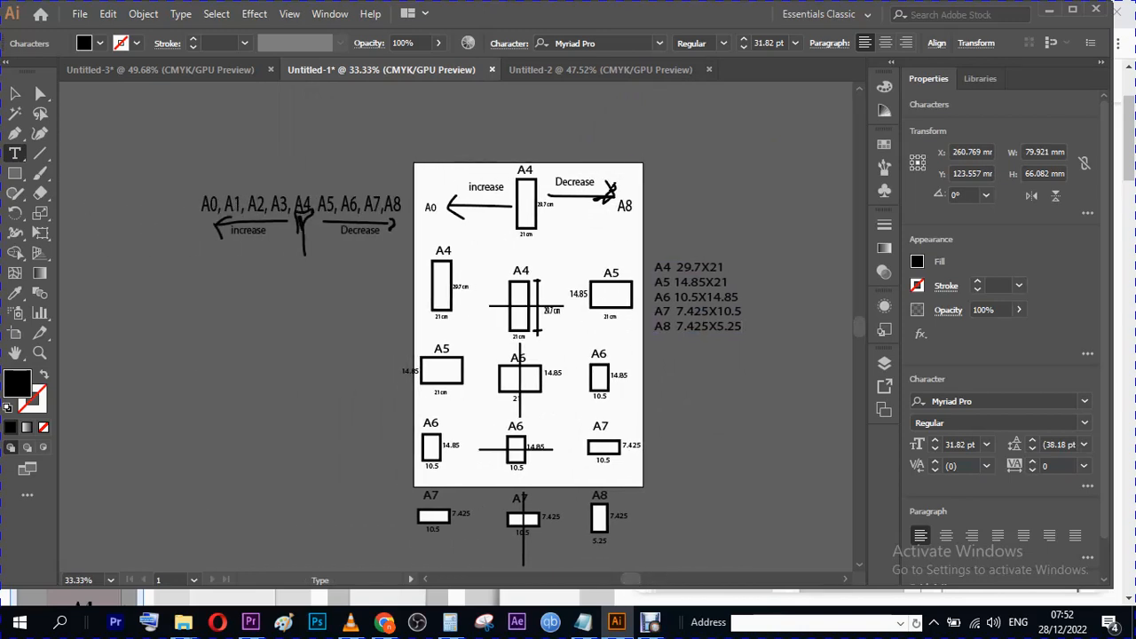
left_click(40, 175)
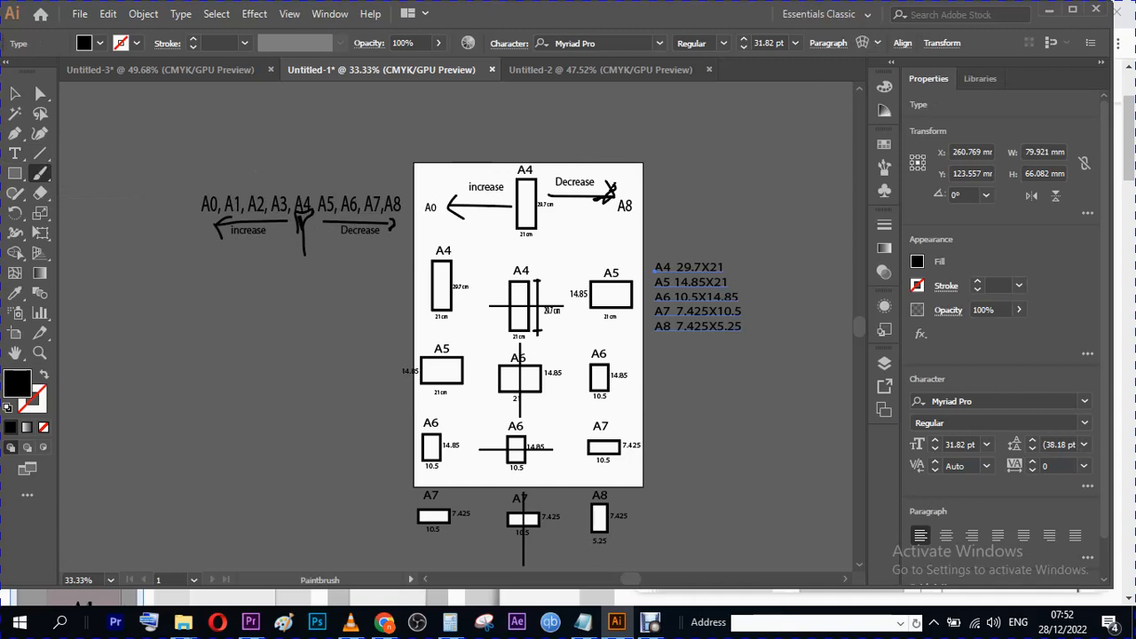
mouse_move(310, 142)
left_mouse_down()
mouse_move(306, 266)
mouse_move(335, 285)
mouse_move(393, 281)
mouse_move(418, 249)
mouse_move(389, 137)
mouse_move(362, 124)
mouse_move(311, 149)
left_mouse_up()
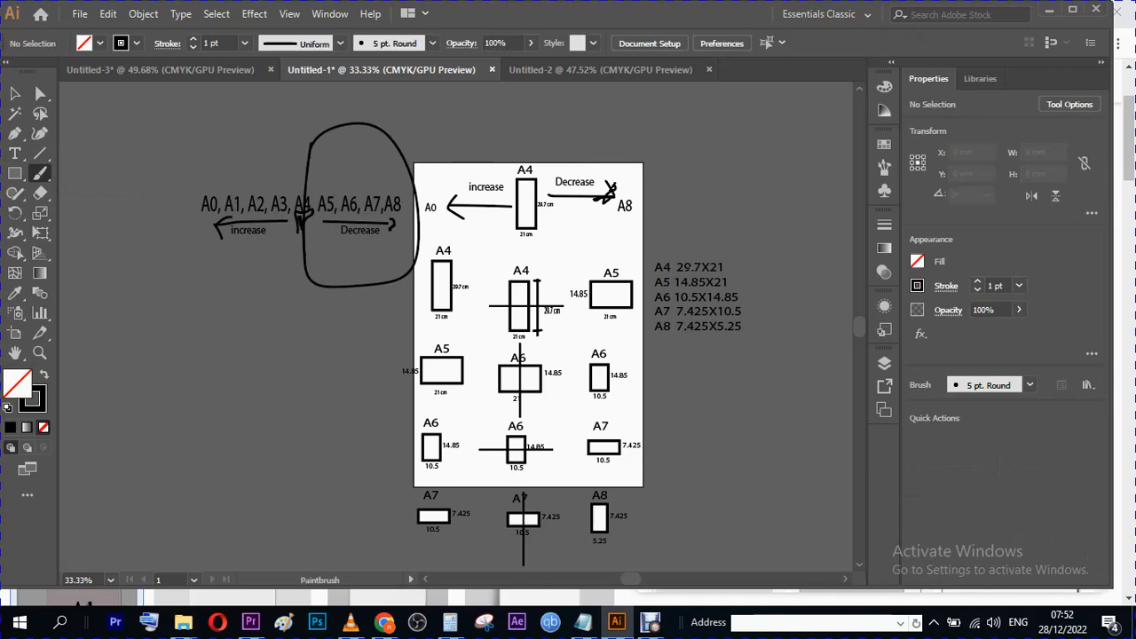
mouse_move(779, 244)
left_mouse_down()
mouse_move(683, 217)
mouse_move(662, 243)
mouse_move(654, 327)
mouse_move(777, 360)
mouse_move(764, 246)
left_mouse_up()
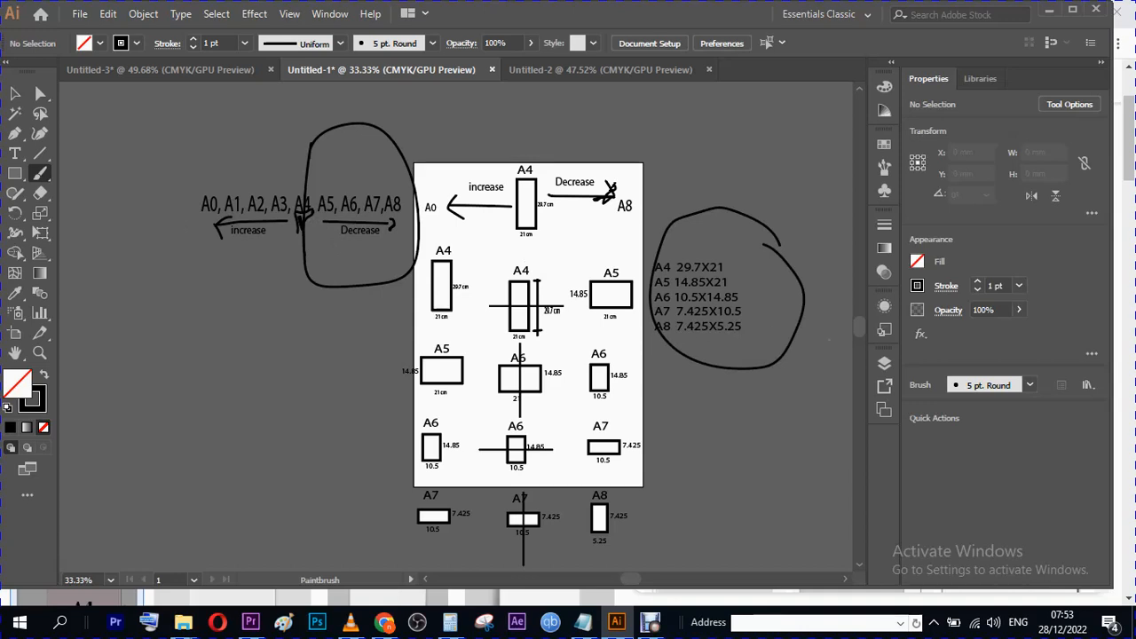
- Paint two freehand arrows, one pointing down across the dimensions list and one pointing up and left above the A0 to A4 sizes
left_click_drag(741, 237, 770, 329)
left_click(384, 623)
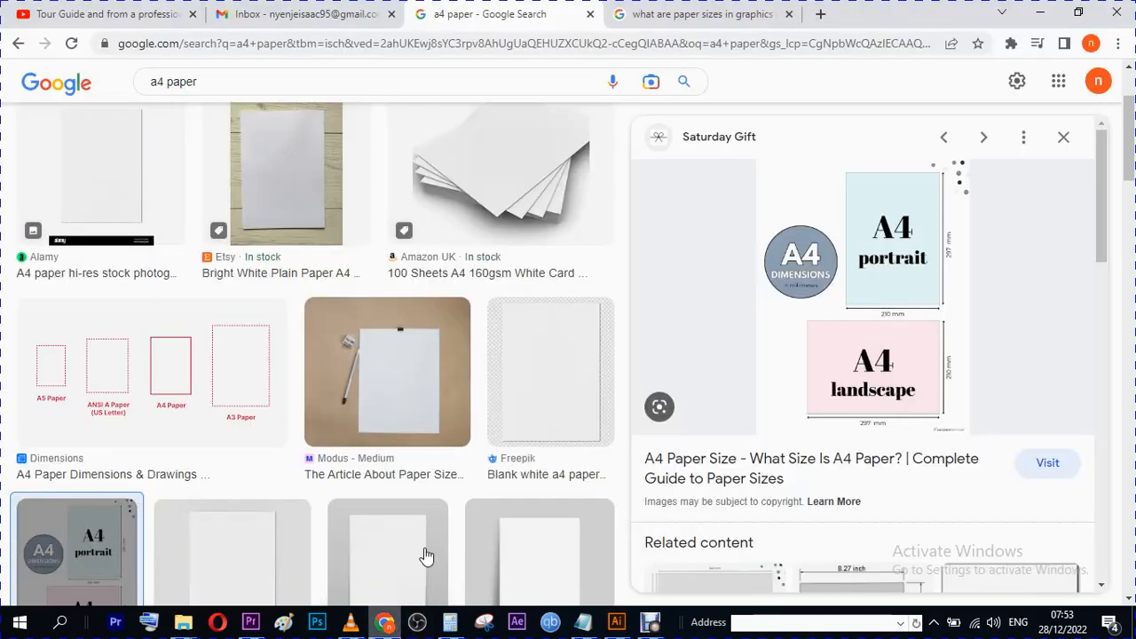
left_click(152, 19)
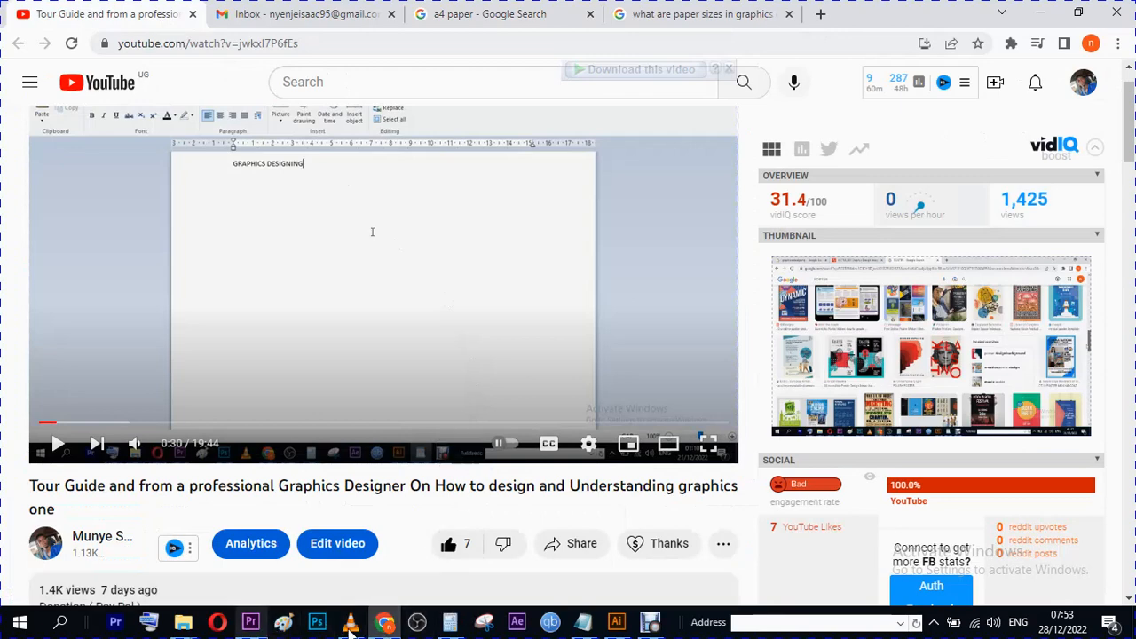
left_click(614, 623)
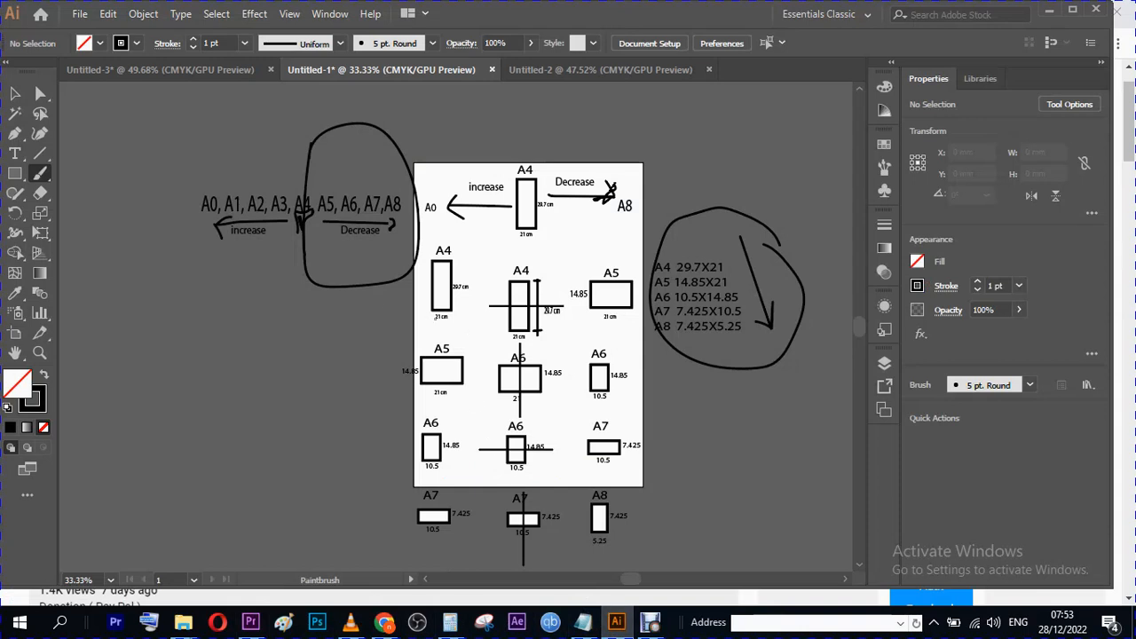
mouse_move(268, 174)
left_mouse_down()
mouse_move(176, 147)
mouse_move(226, 161)
mouse_move(180, 173)
mouse_move(220, 161)
left_mouse_up()
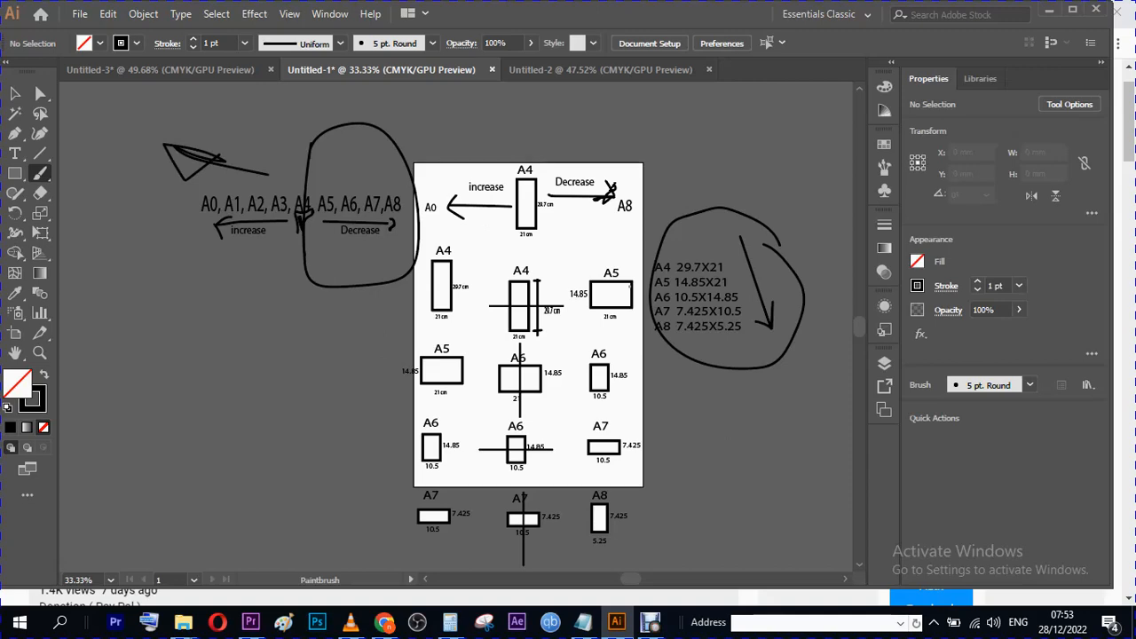
- Switch to Chrome and review the graphics designing YouTube video's page, including its full description and view statistics
left_click(384, 622)
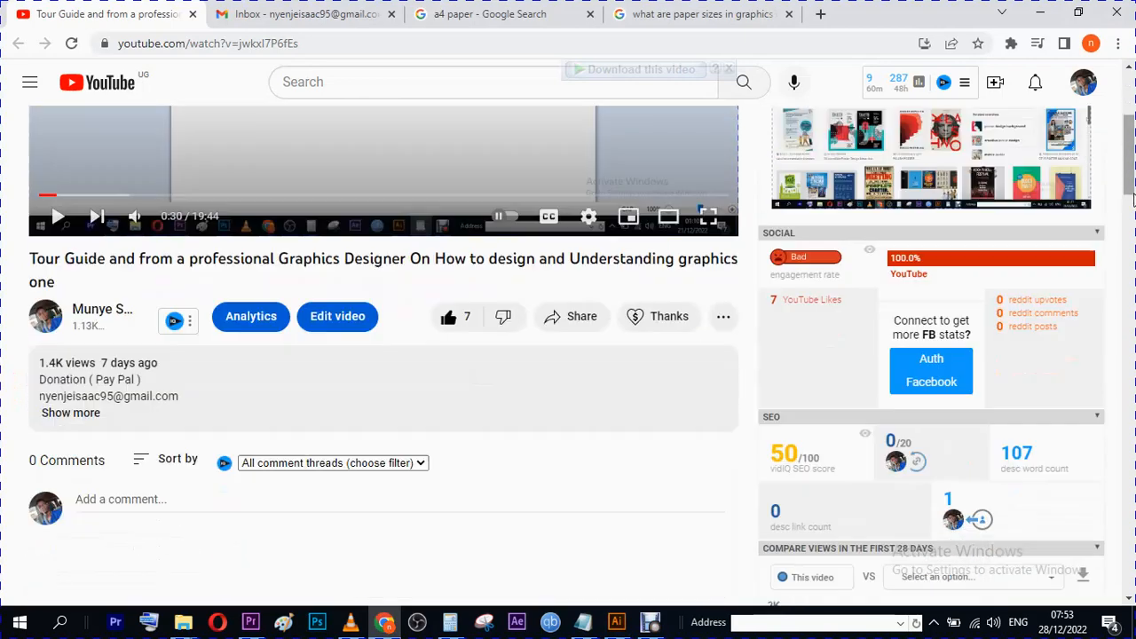
left_click_drag(1130, 153, 1130, 202)
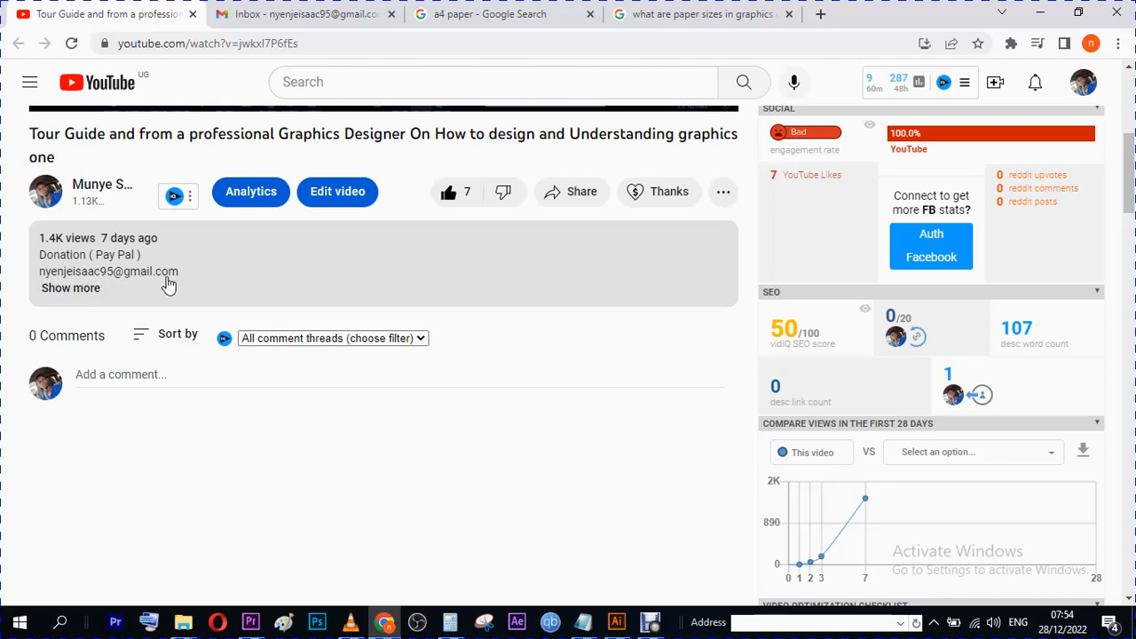
left_click(95, 290)
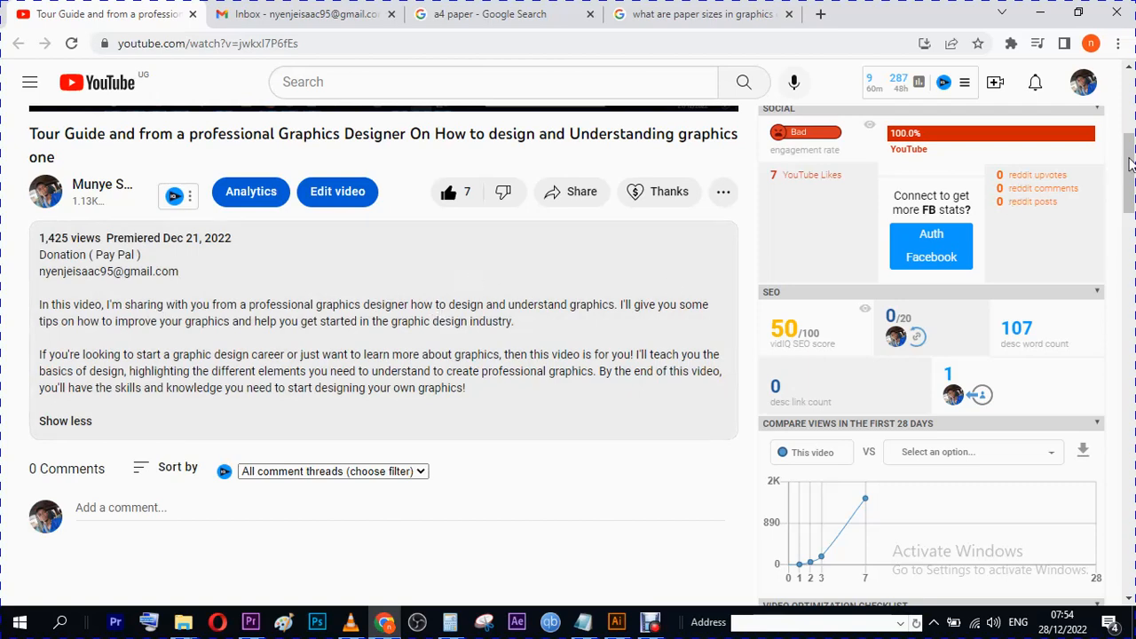
left_click_drag(1129, 173, 1107, 60)
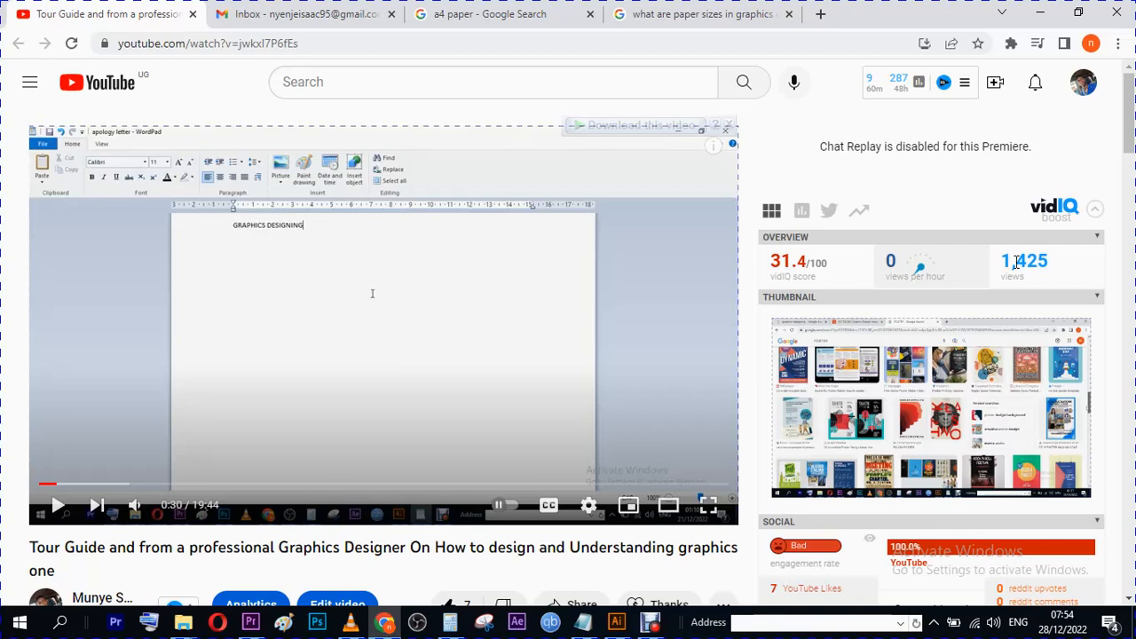
left_click_drag(1131, 152, 1108, 213)
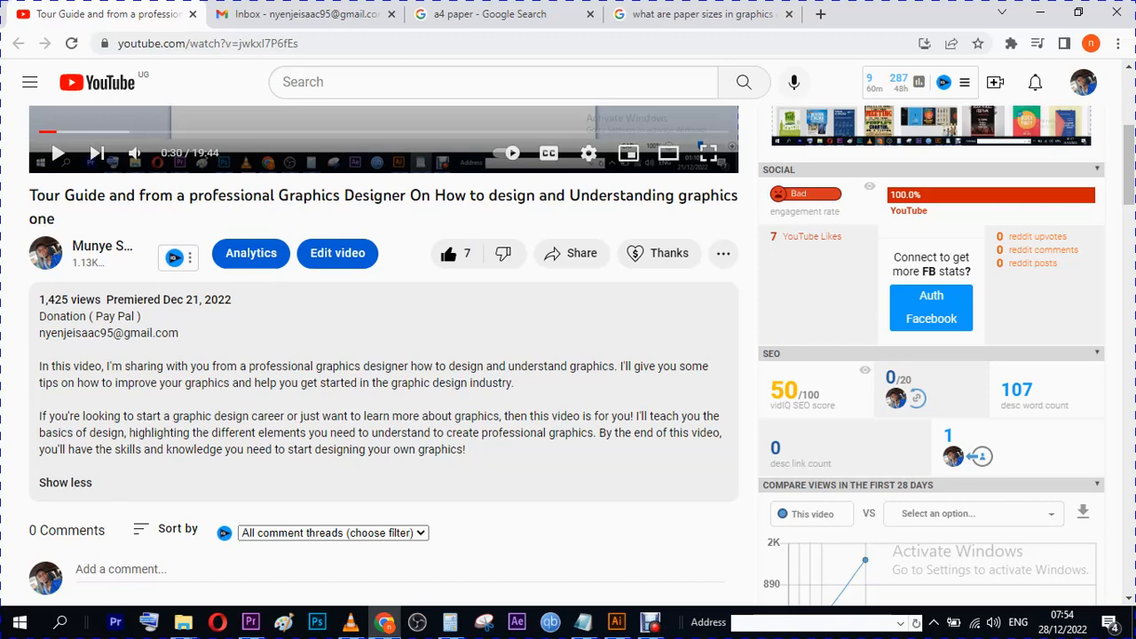
left_click(652, 626)
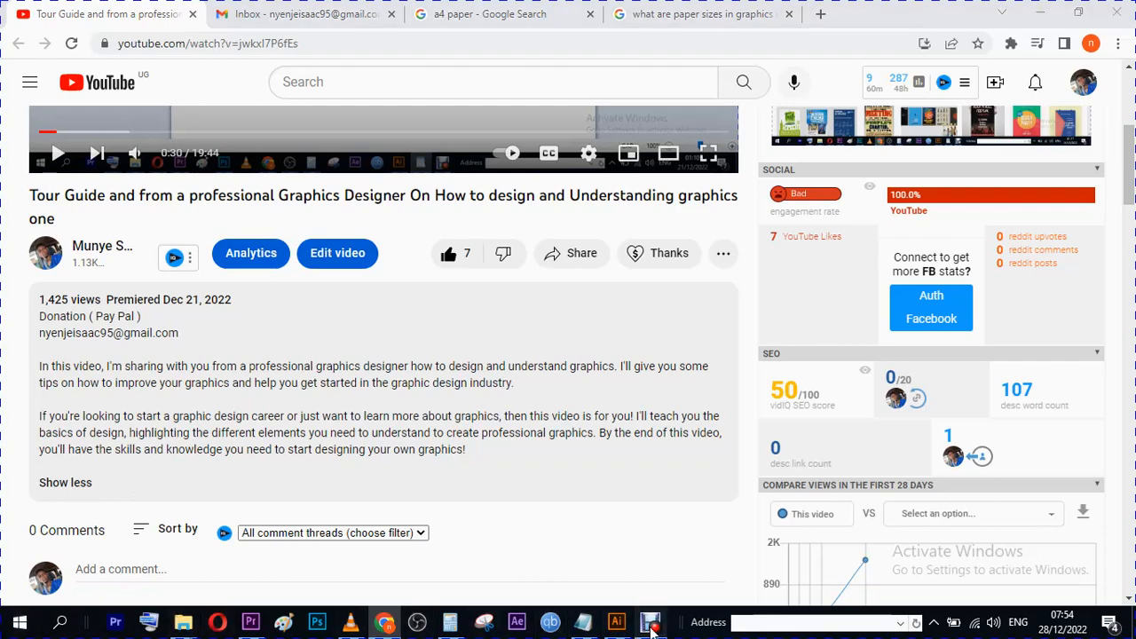